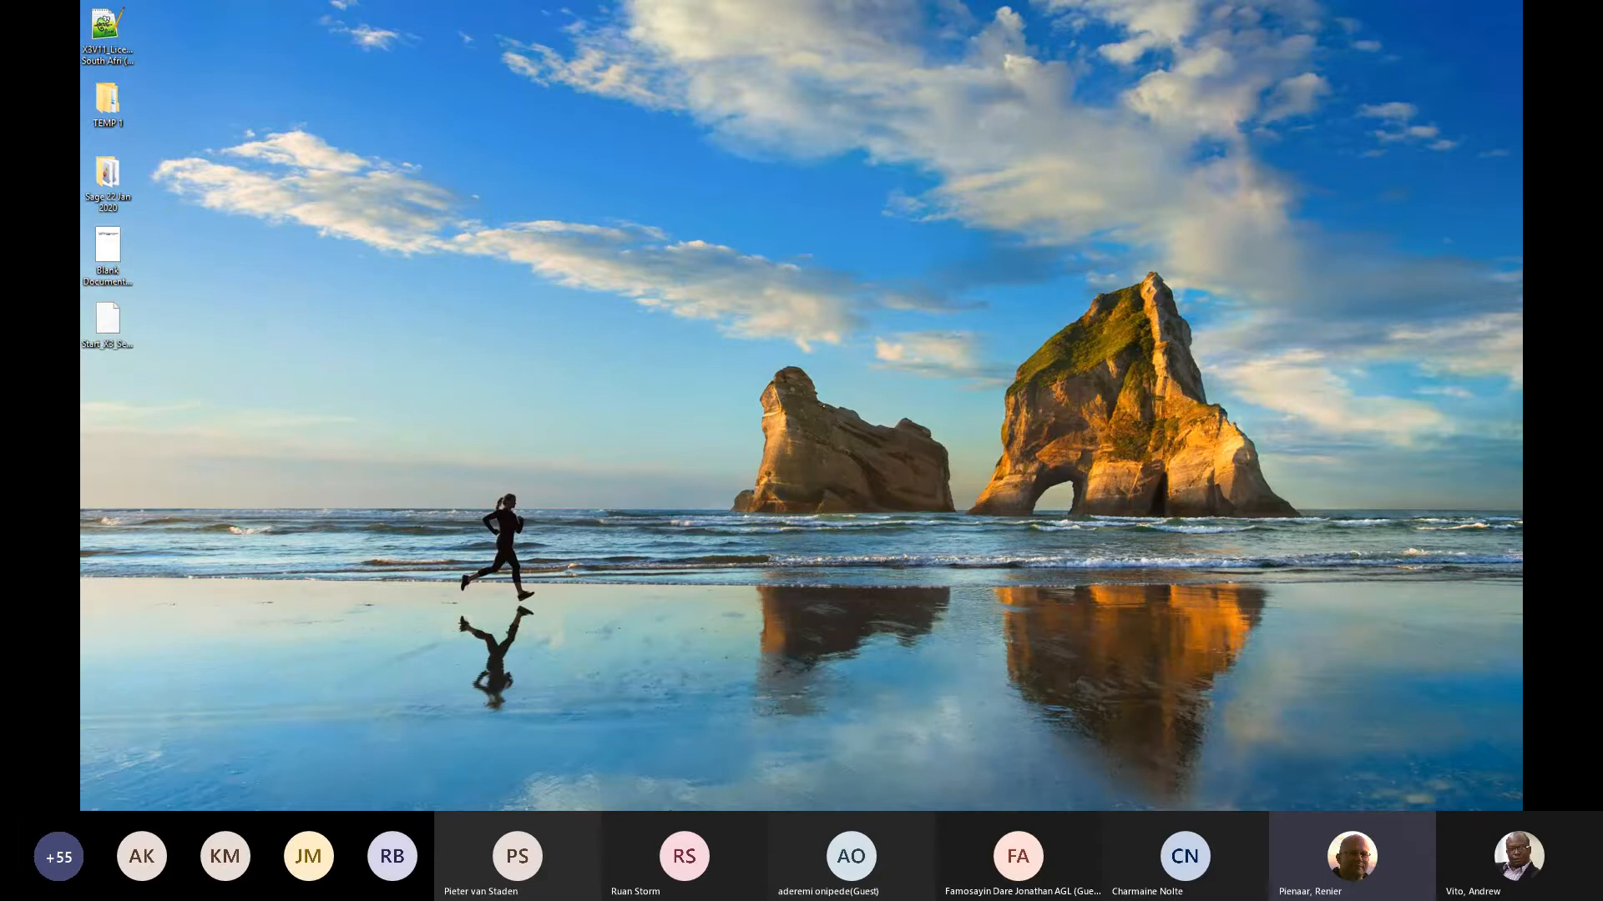
# Switch to the server session, minimise the browser and open the X3 V11 folder inside X3 License File Expiry on the desktop.
pyautogui.hotkey('alt', 'Tab')
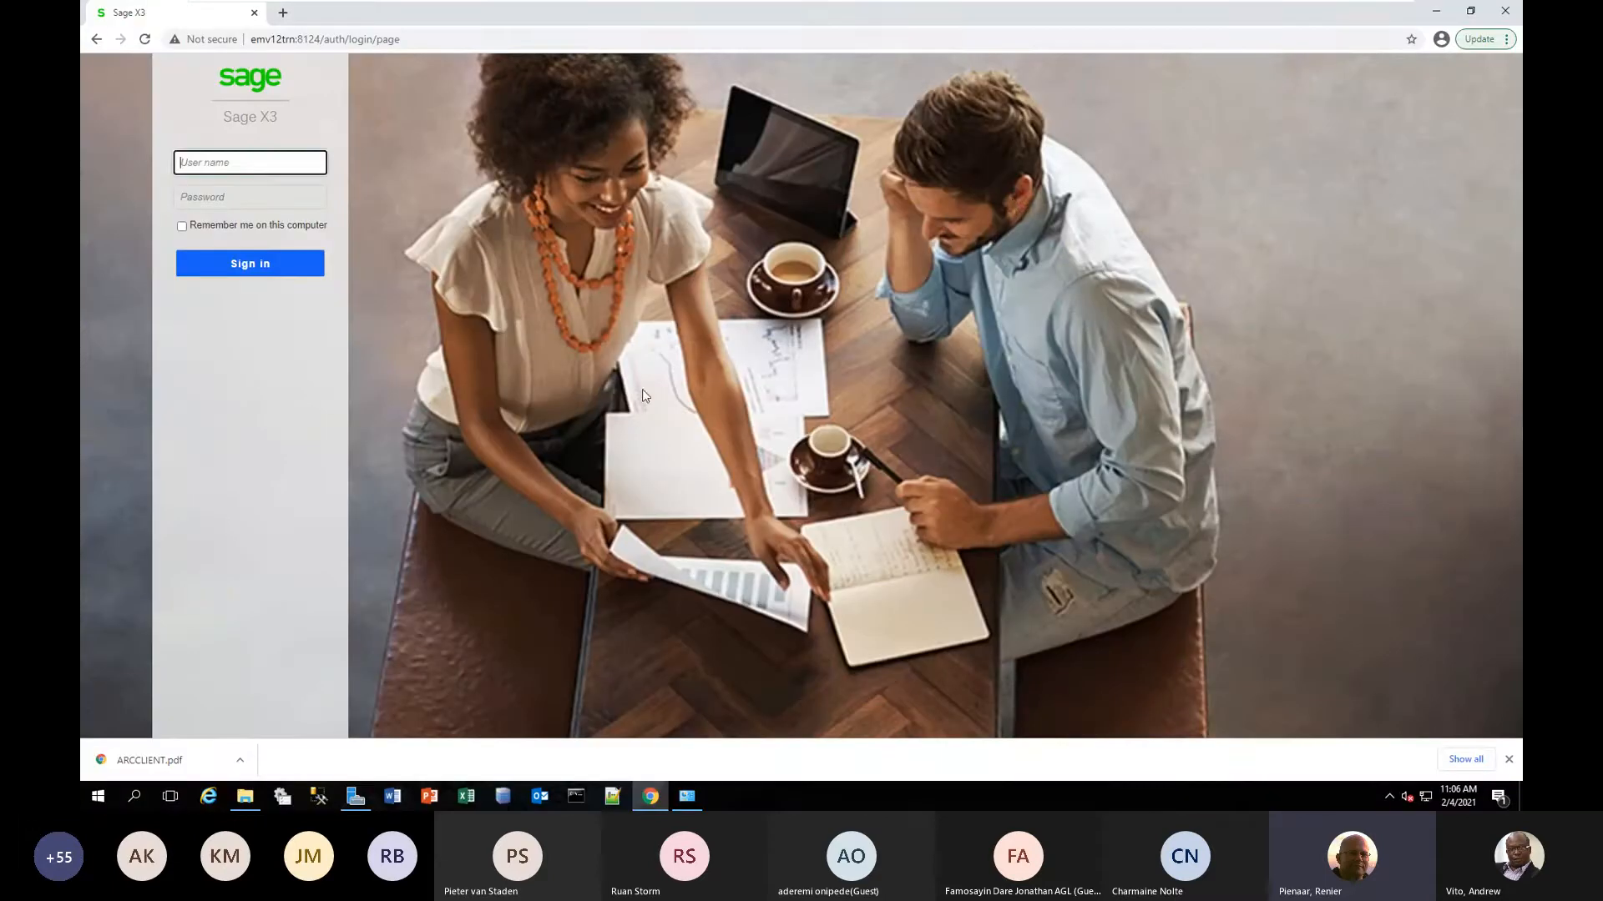
pyautogui.click(1002, 248)
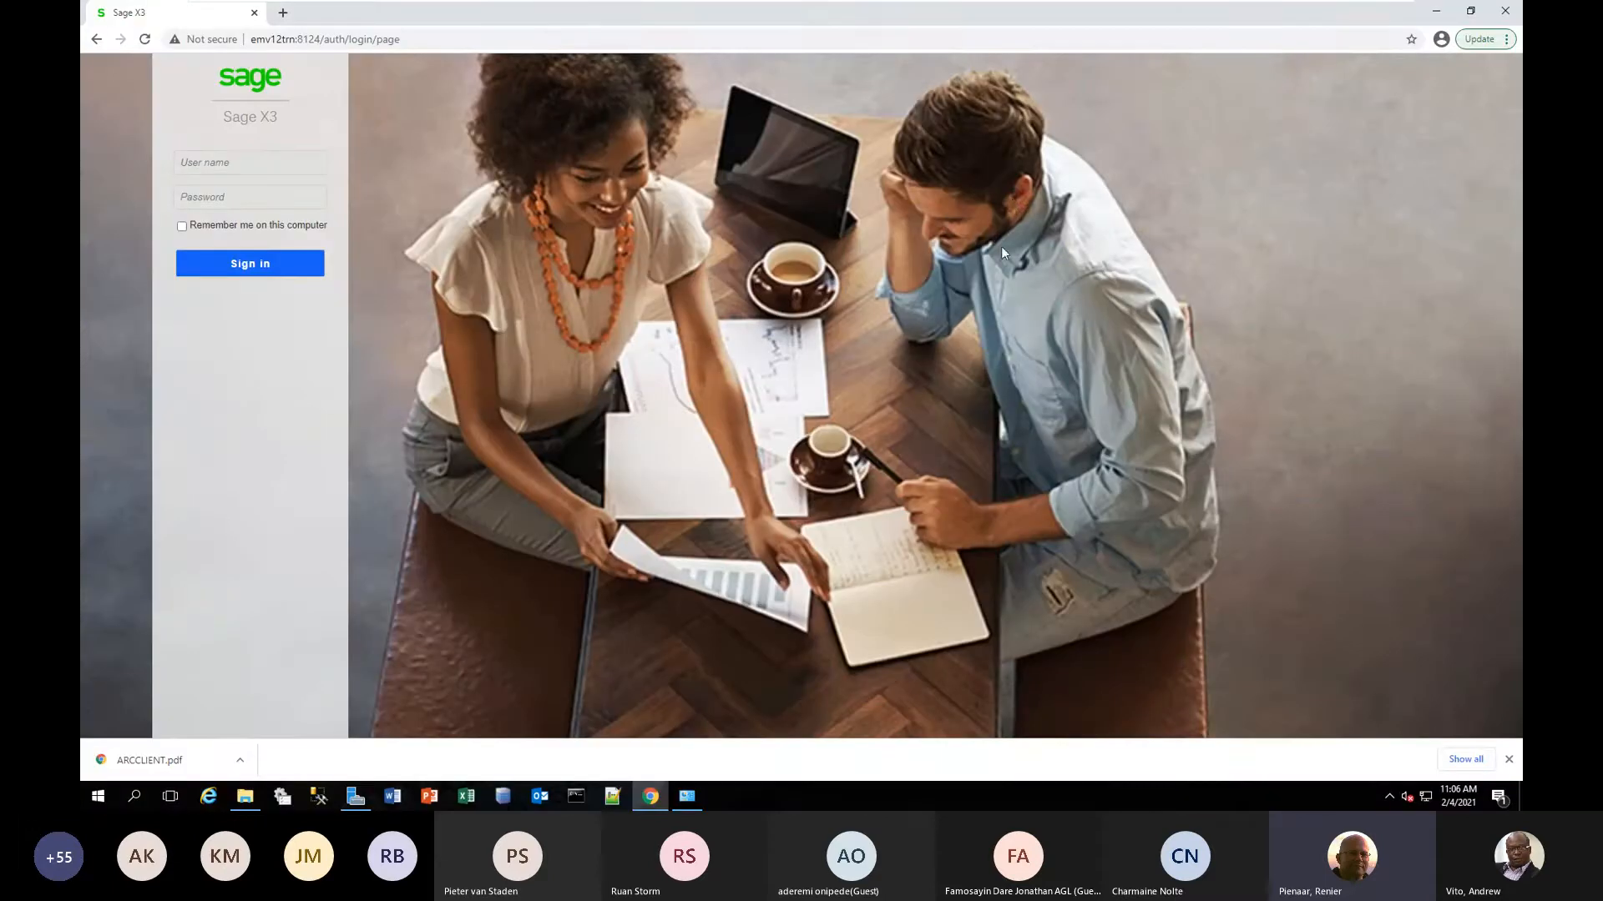
pyautogui.click(1436, 11)
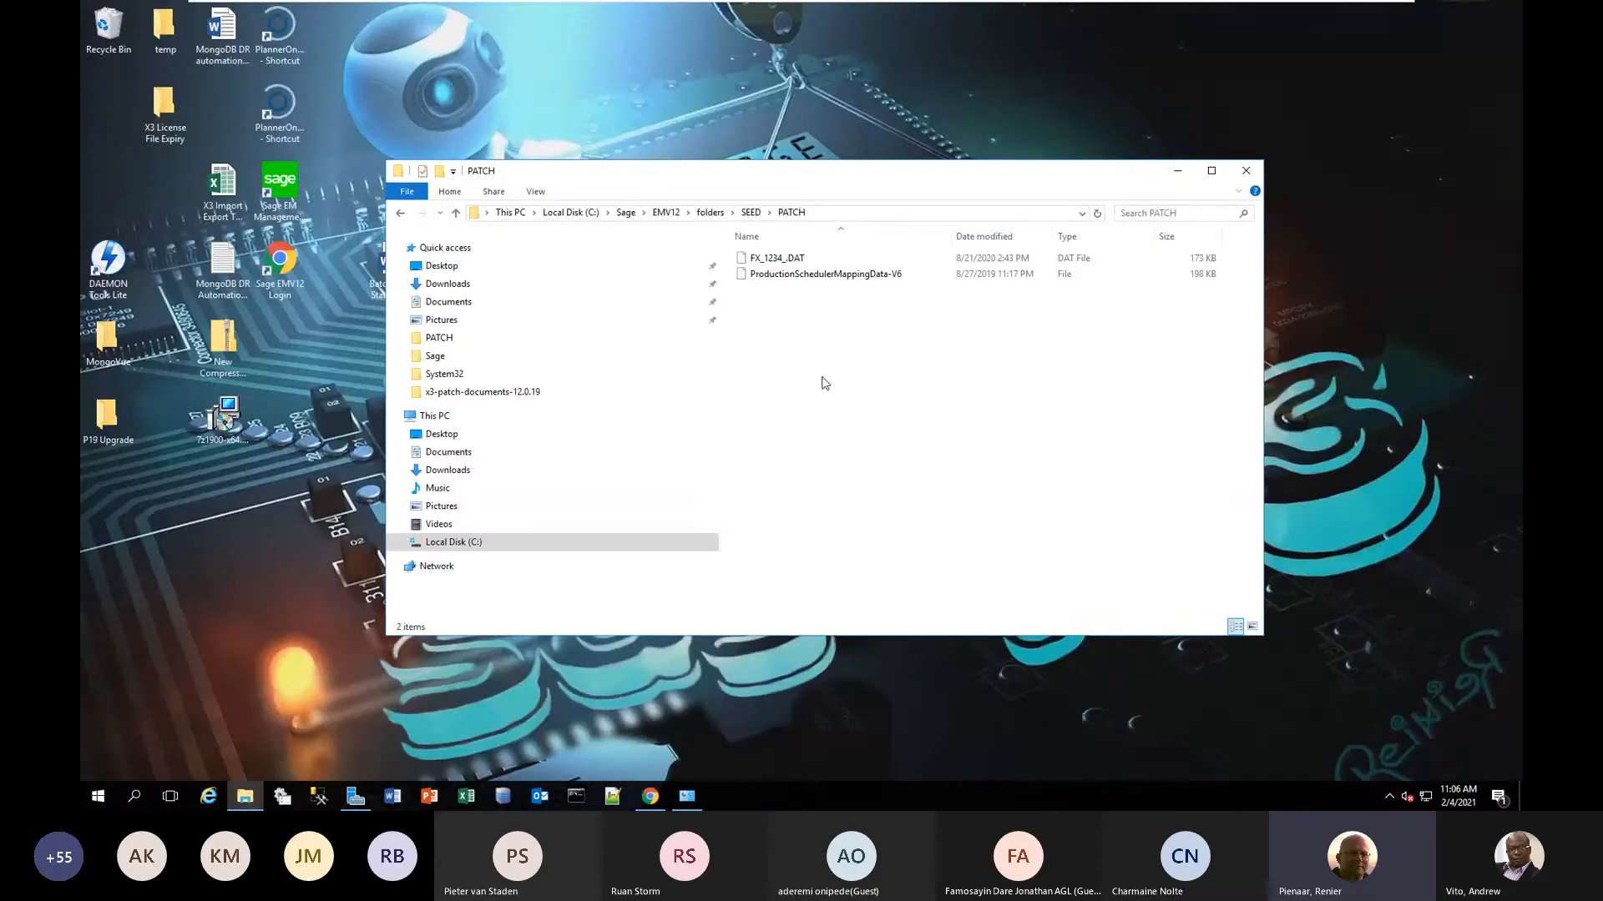
pyautogui.doubleClick(175, 115)
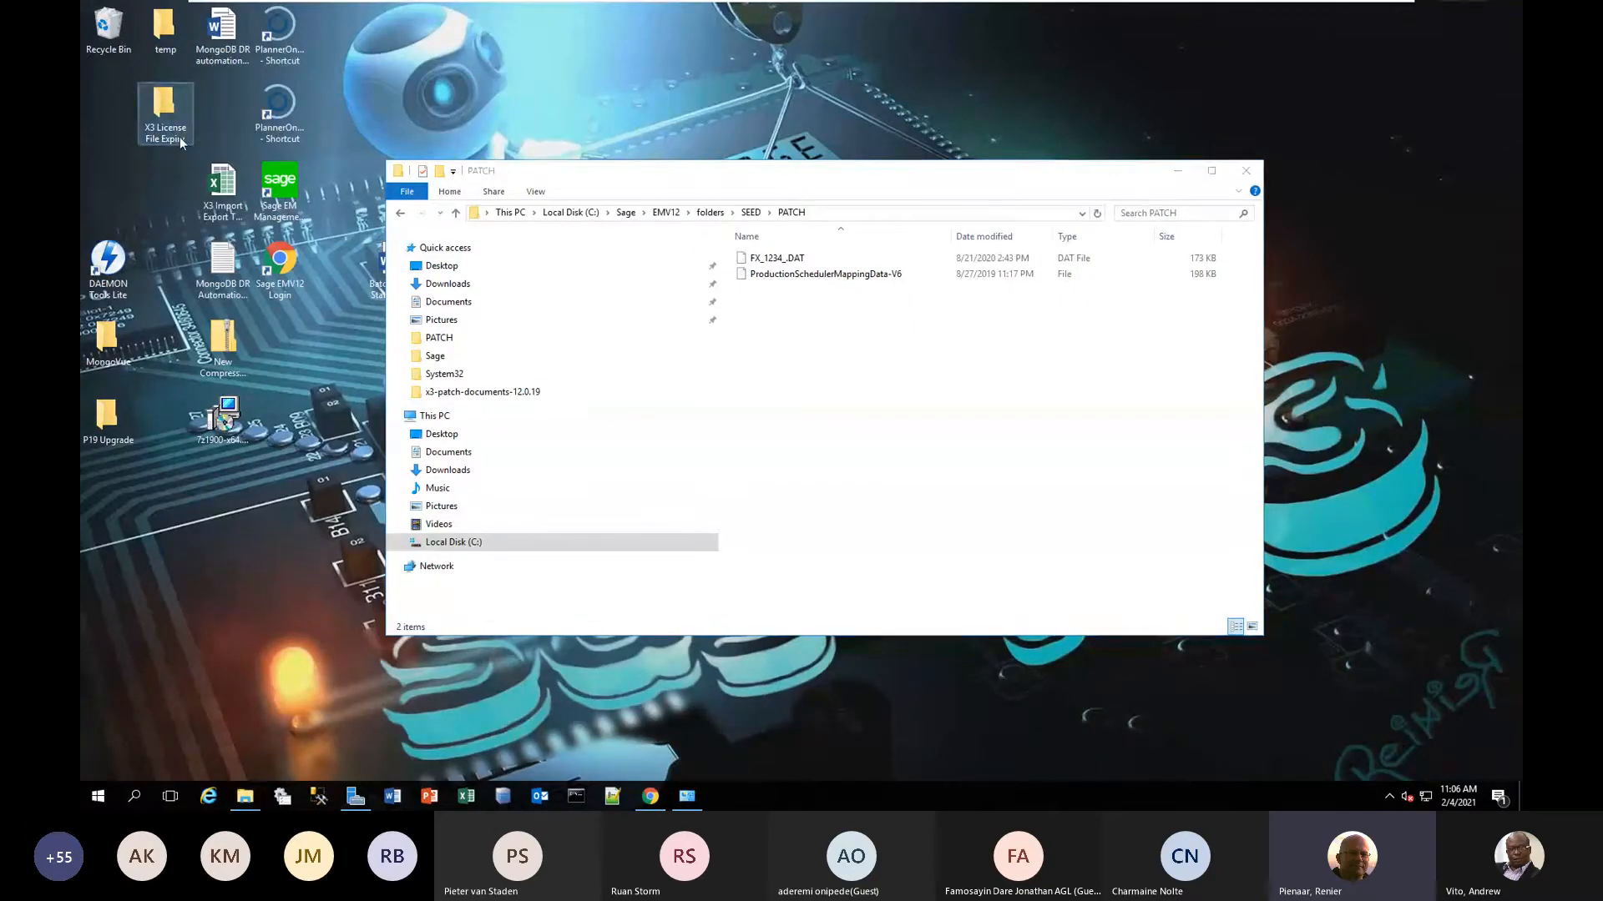
pyautogui.doubleClick(785, 281)
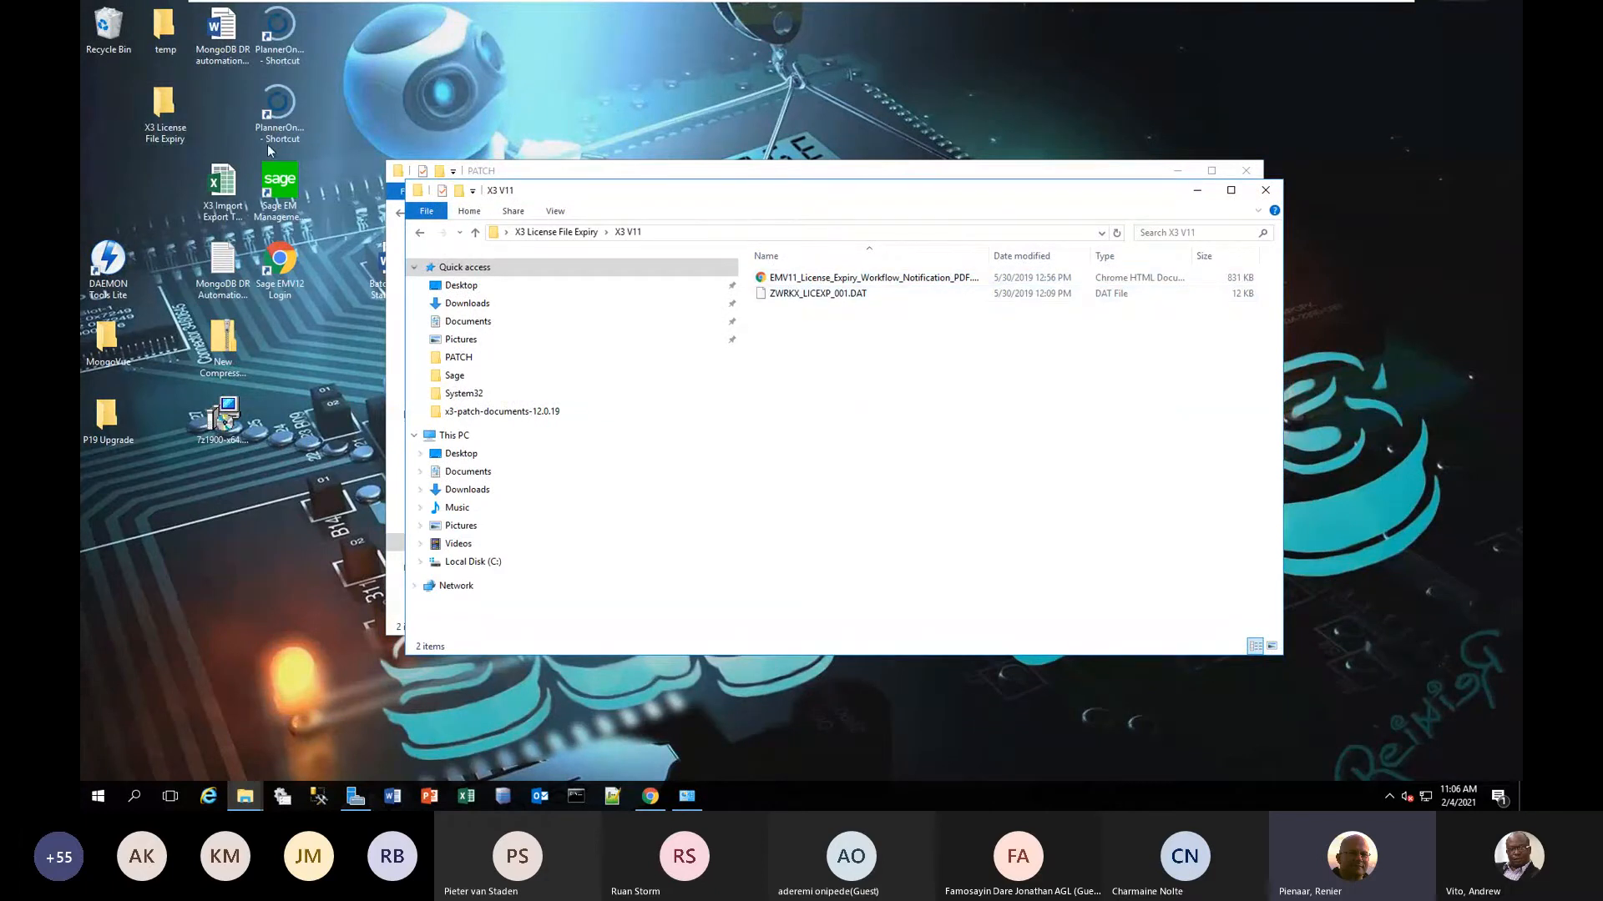
# Copy the patch file ZWRKX_LICEXP_001.DAT from the X3 V11 folder to the clipboard.
pyautogui.click(851, 296)
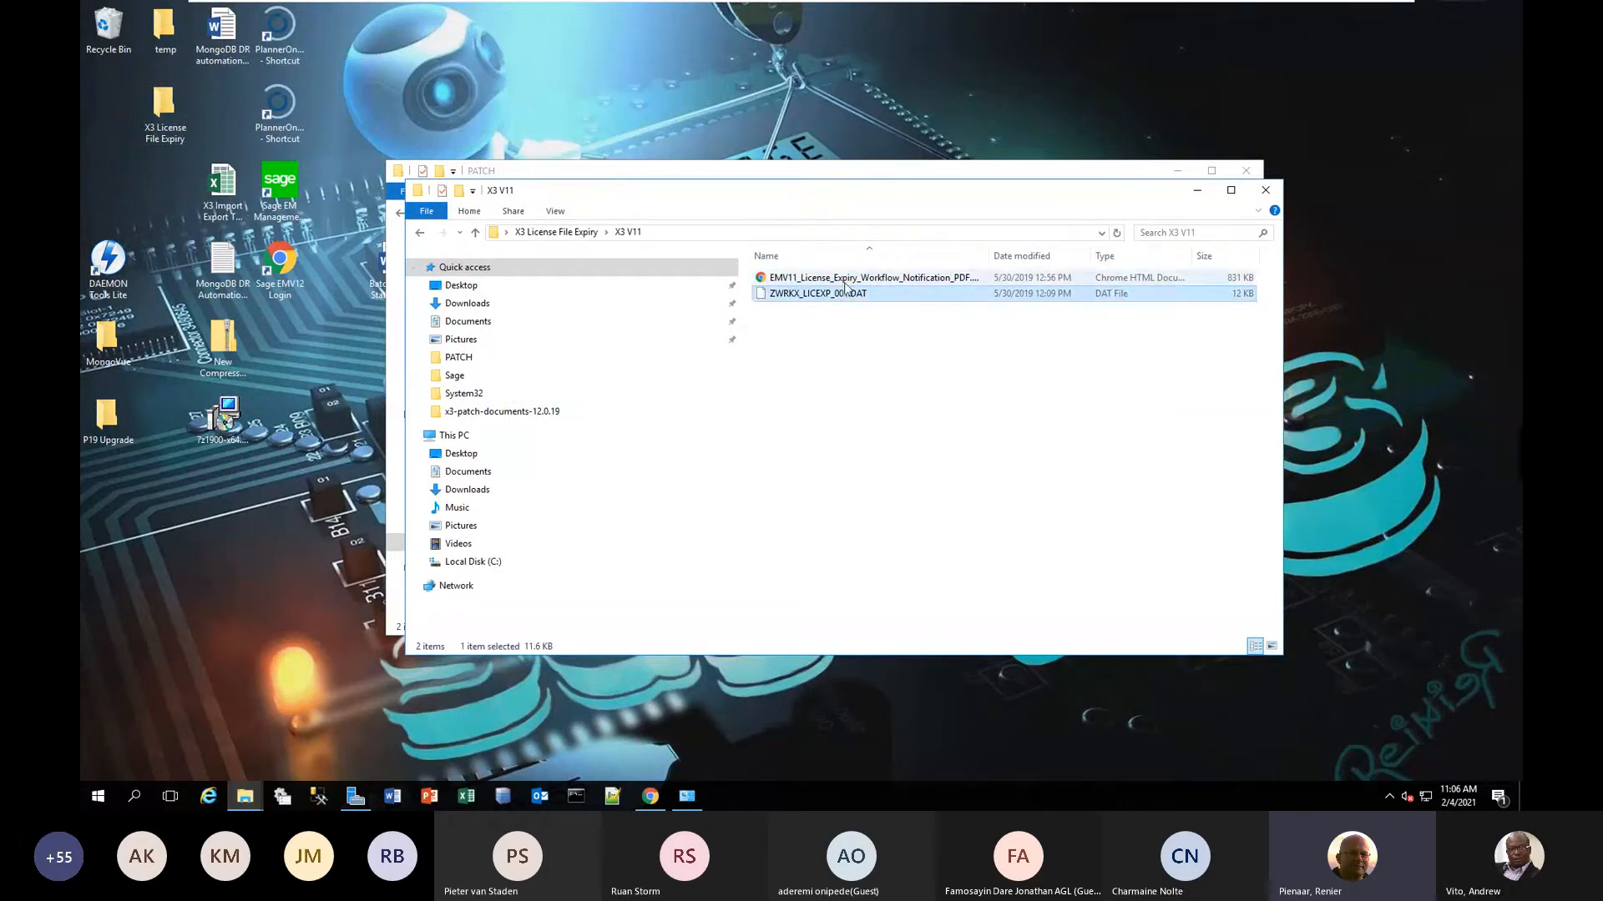
pyautogui.click(844, 289)
pyautogui.click(844, 284)
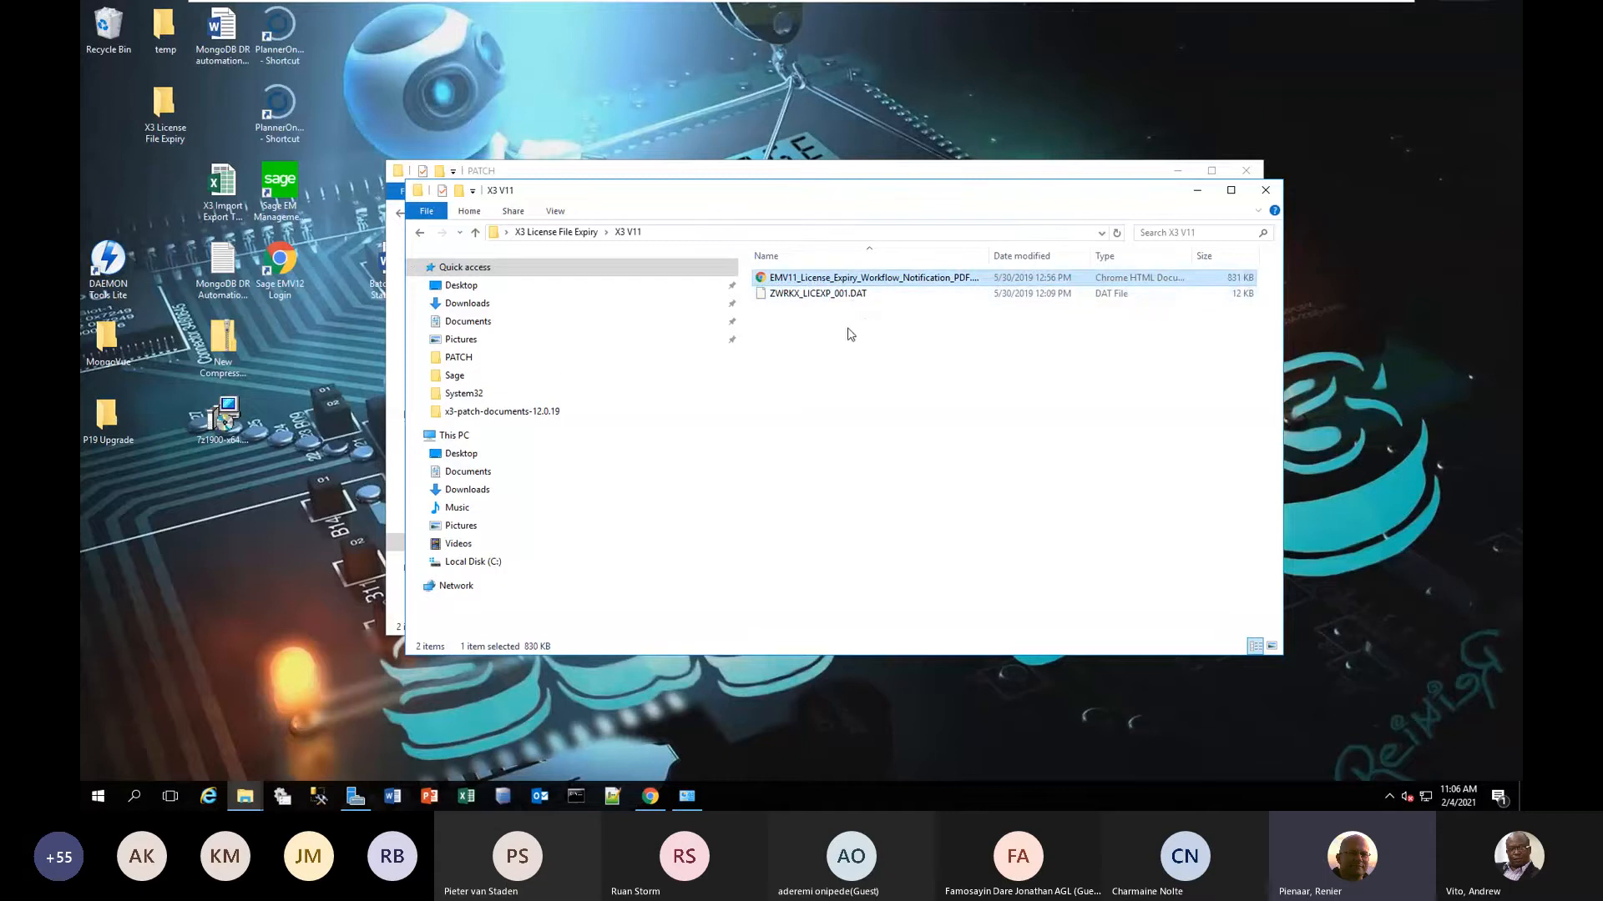
pyautogui.click(835, 295)
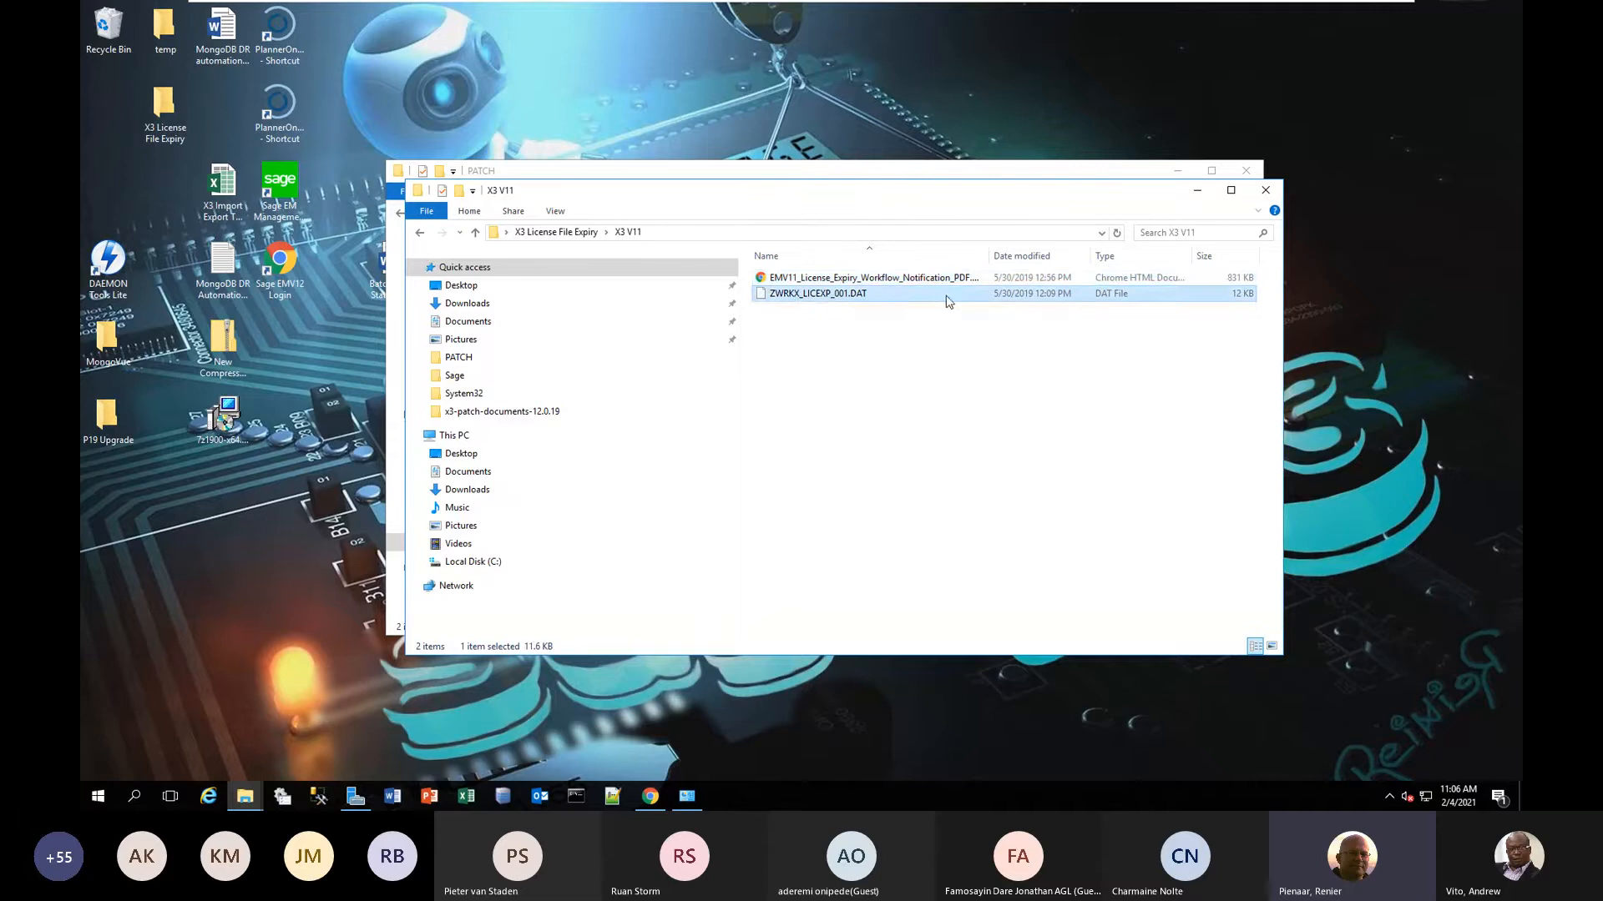
pyautogui.click(949, 284)
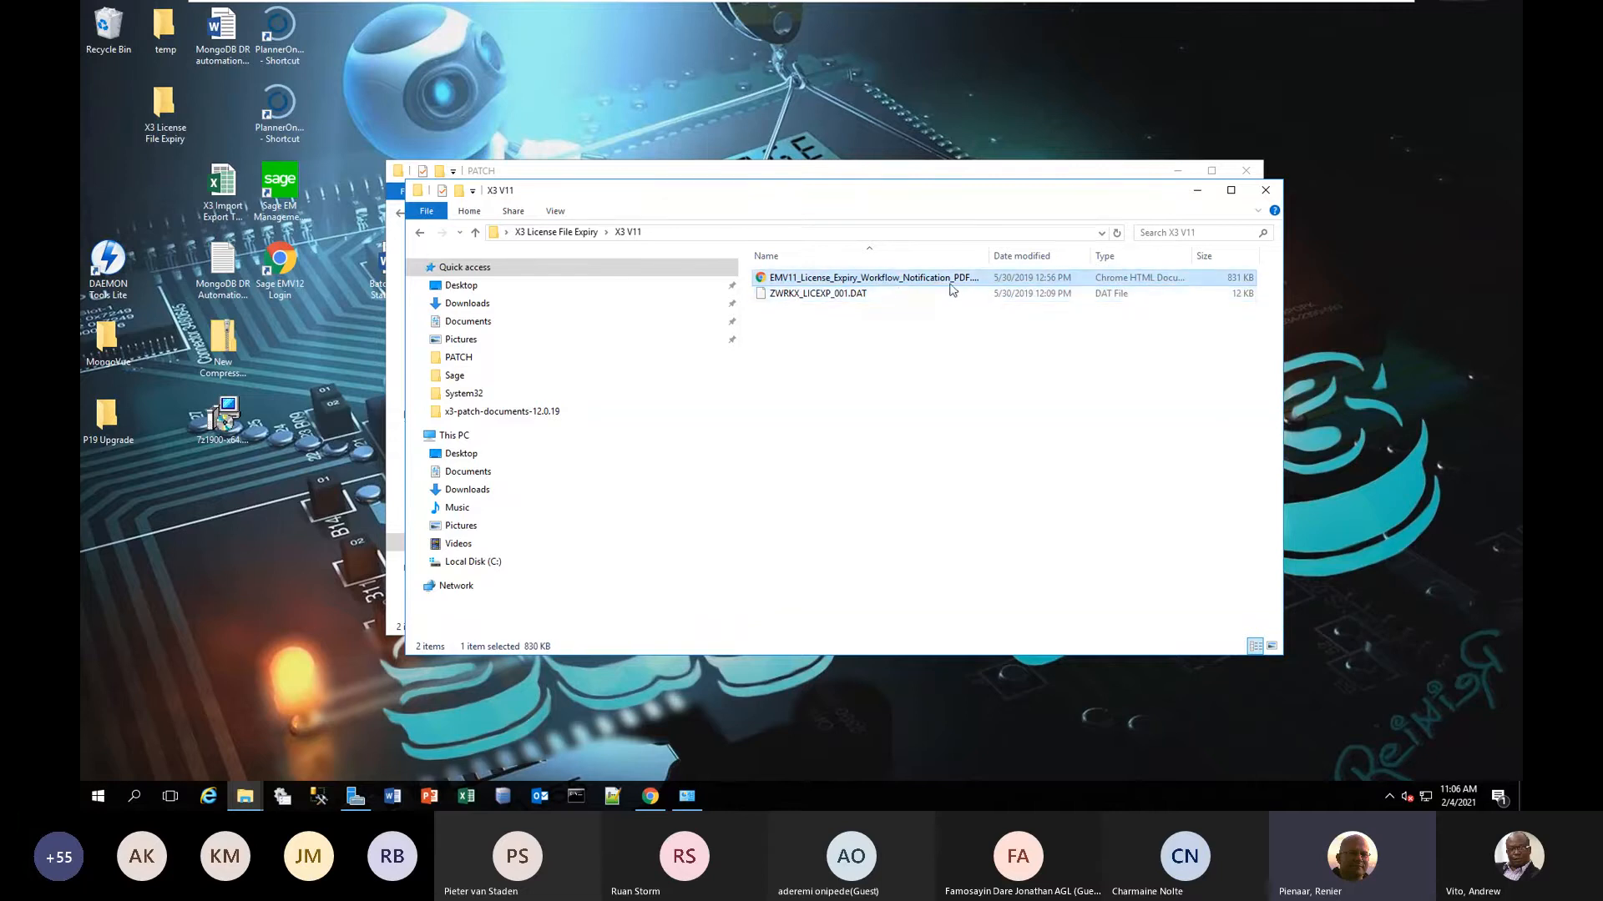
pyautogui.click(873, 299)
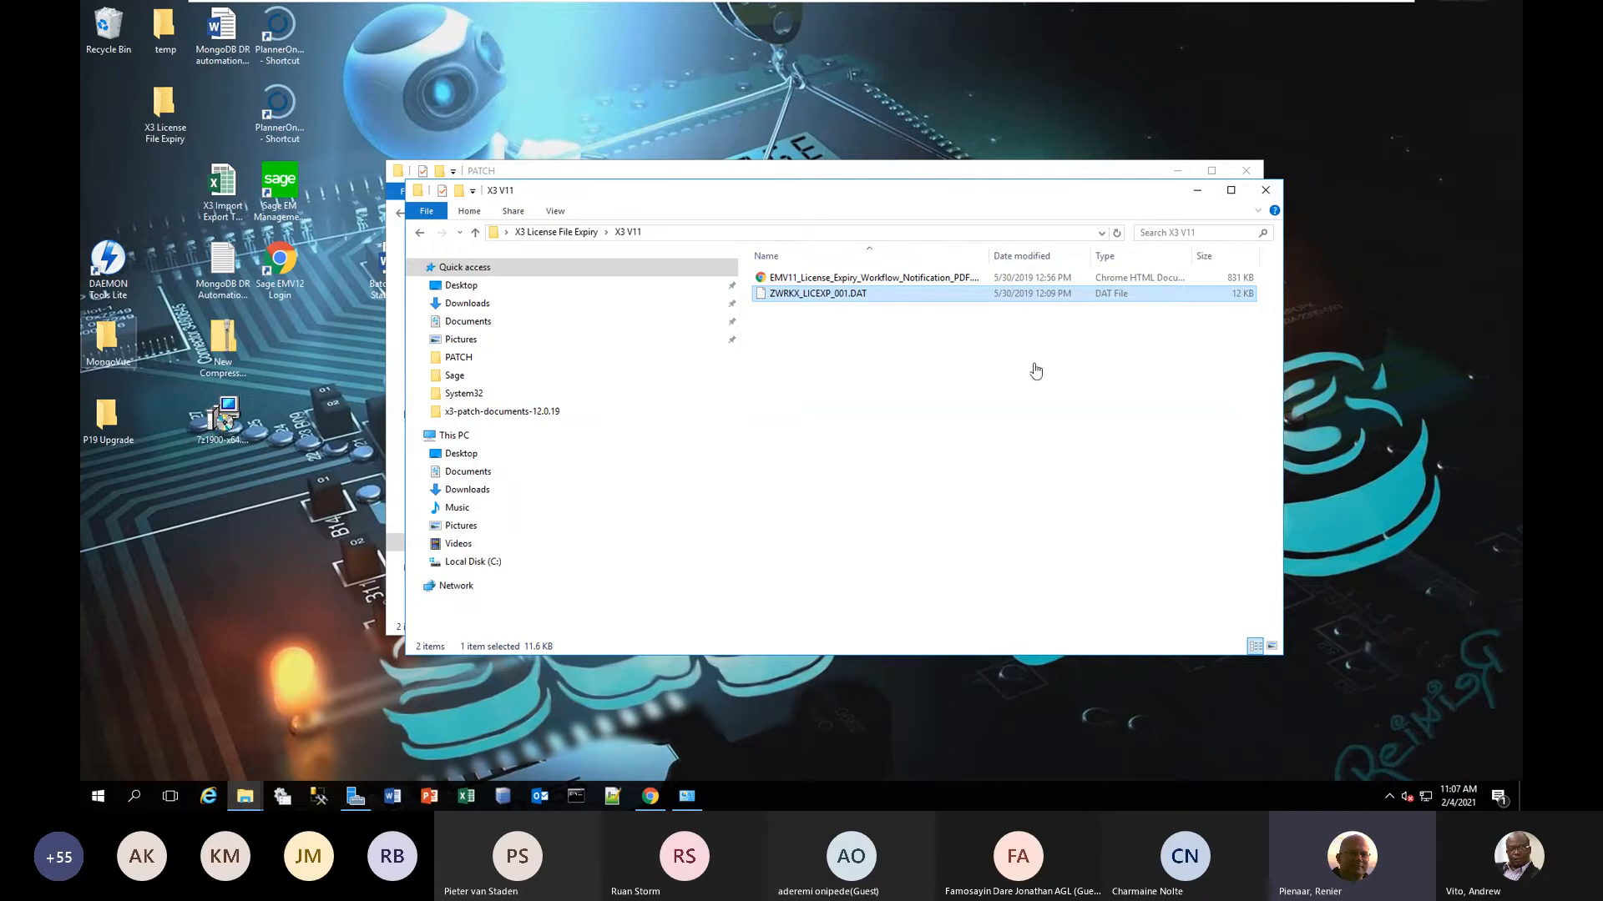
pyautogui.rightClick(832, 298)
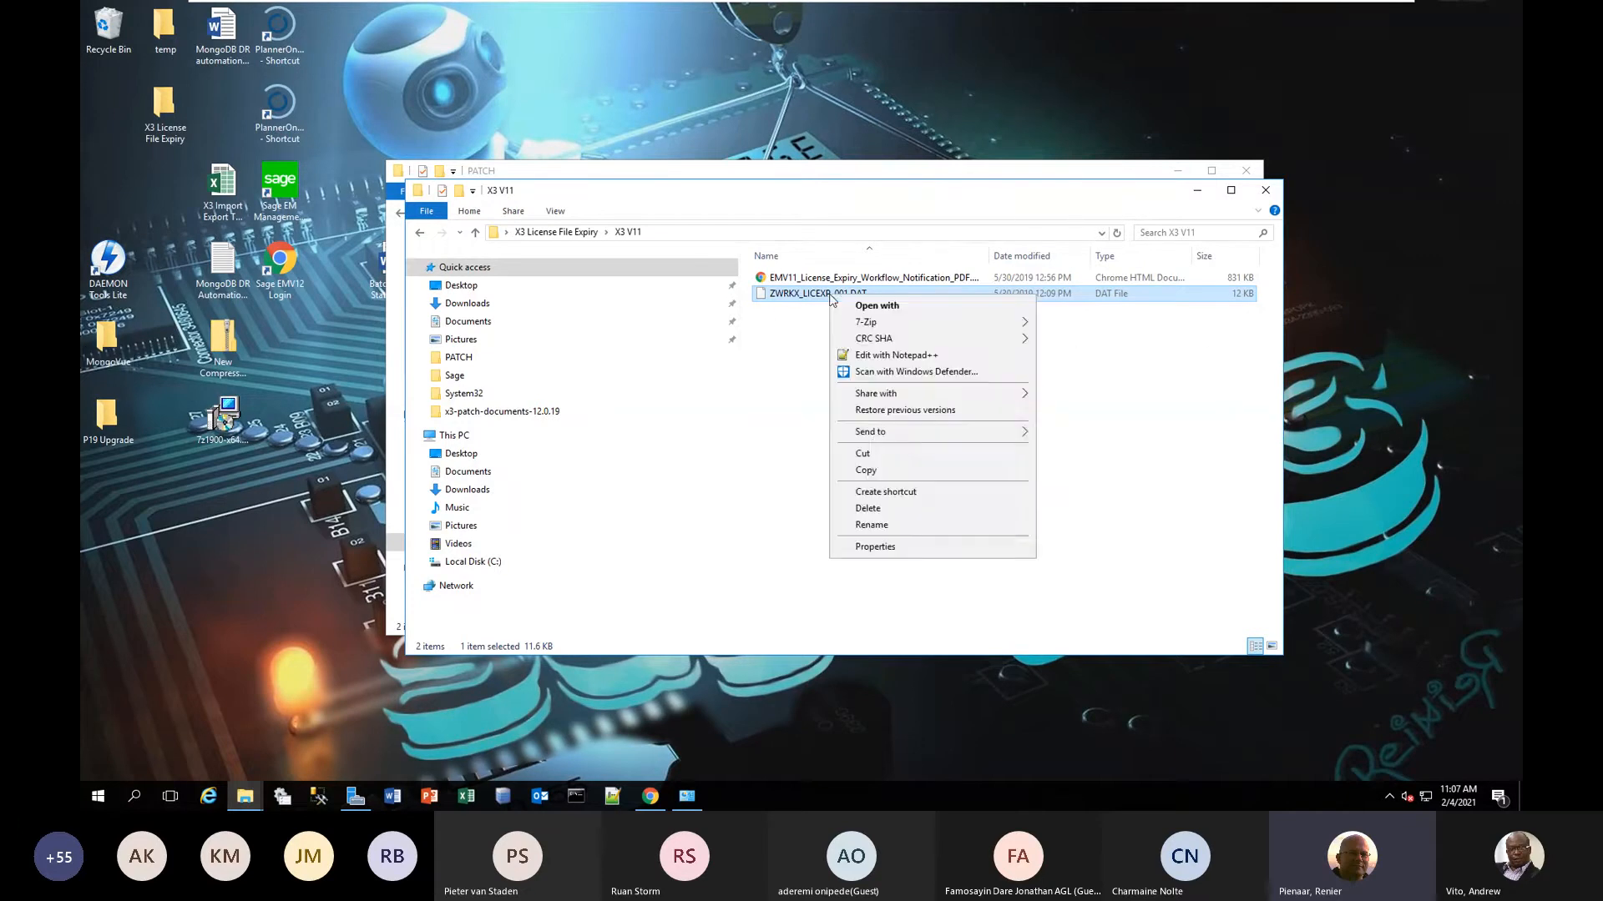
pyautogui.click(875, 474)
# Paste the copied patch file into C:\Sage\EMV12\folders\SEED\PATCH.
pyautogui.click(470, 561)
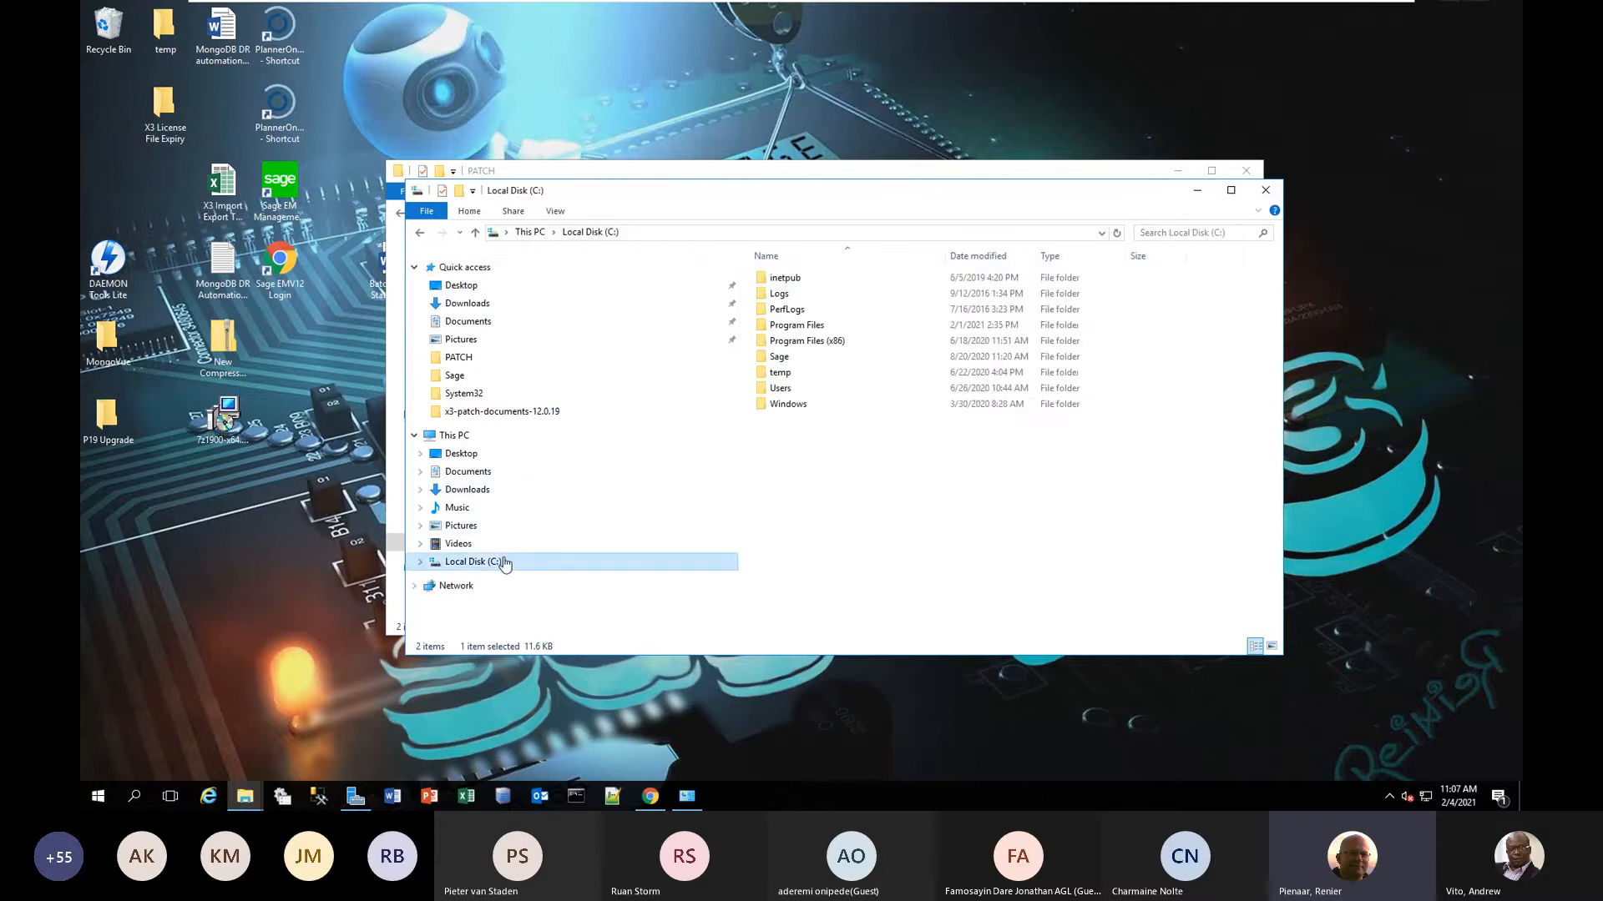
pyautogui.doubleClick(781, 357)
pyautogui.doubleClick(793, 310)
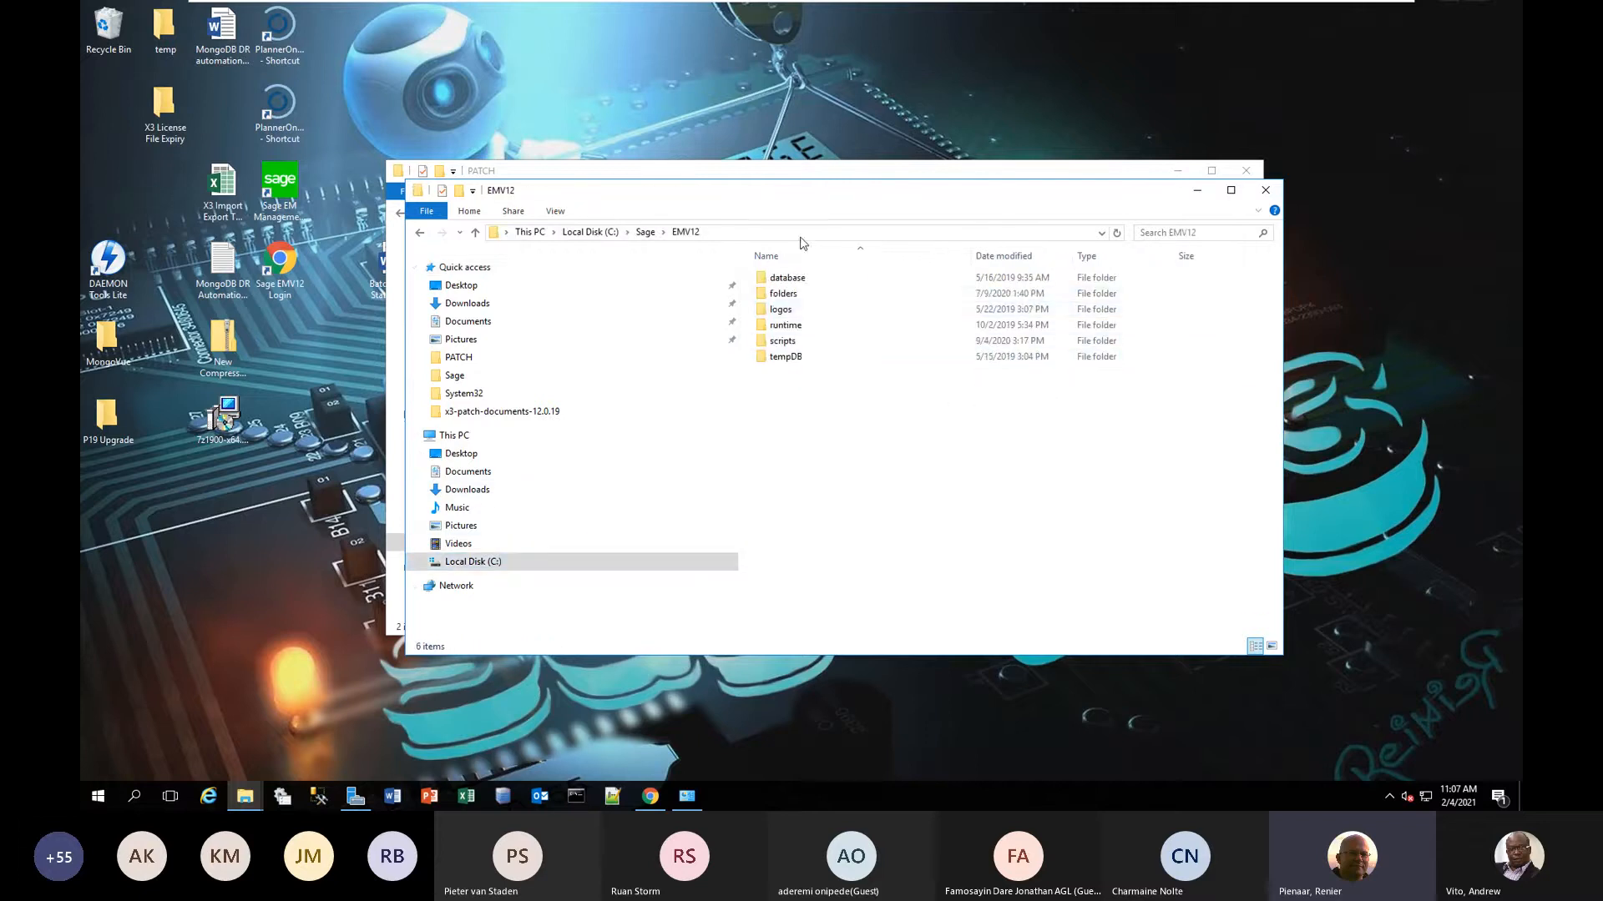
pyautogui.doubleClick(795, 297)
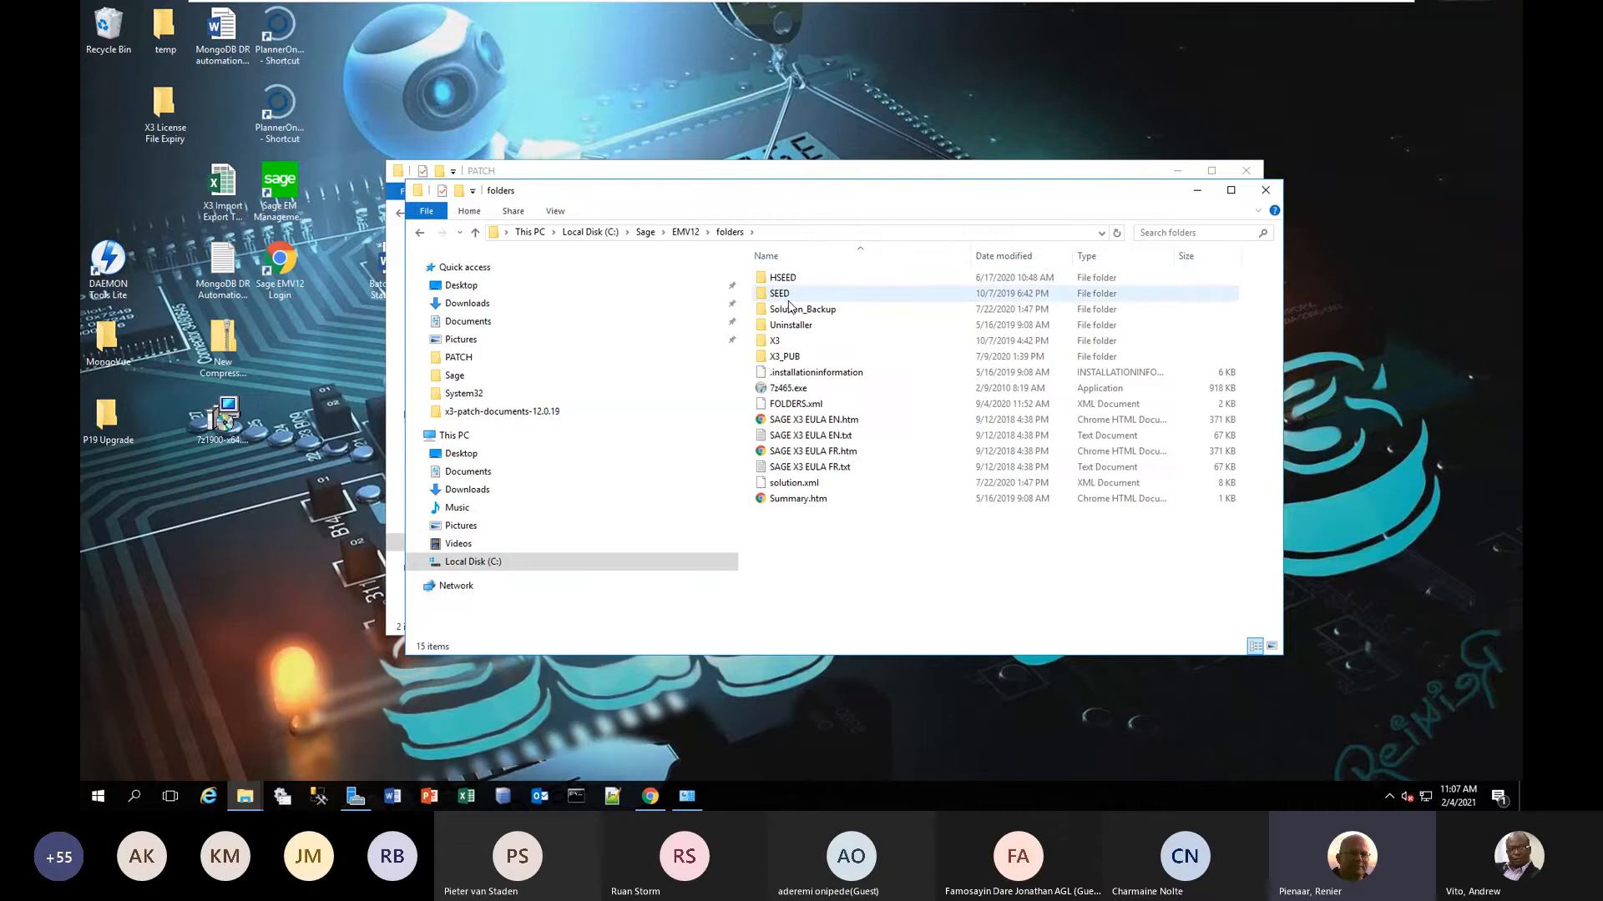
pyautogui.doubleClick(780, 294)
pyautogui.scroll(-10, 841, 582)
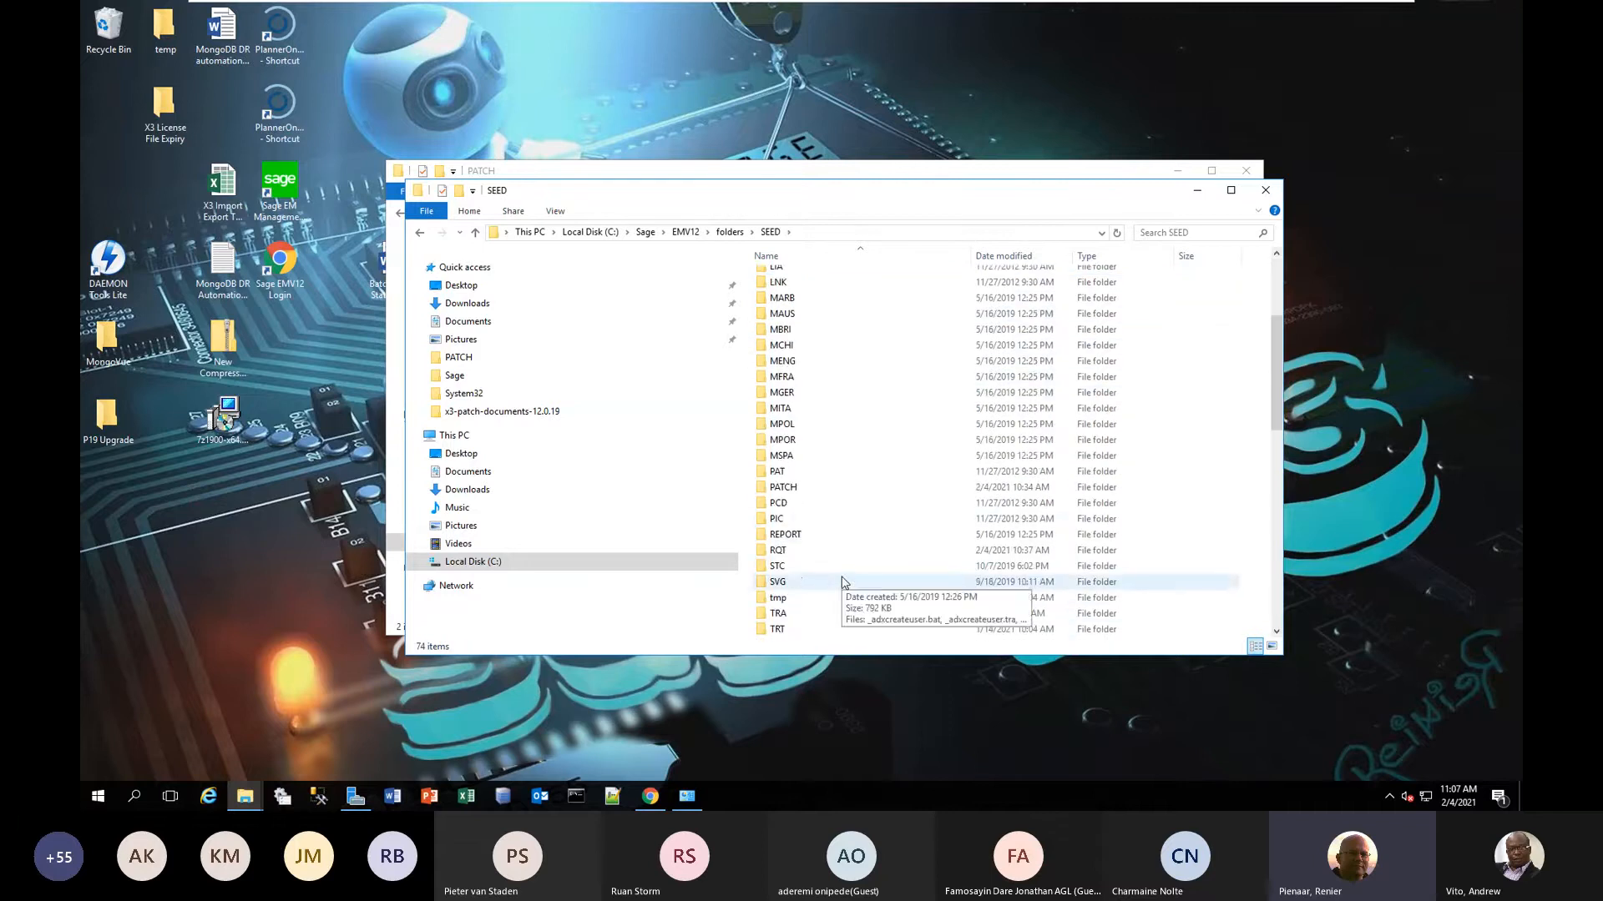
pyautogui.scroll(-1, 826, 526)
pyautogui.click(810, 443)
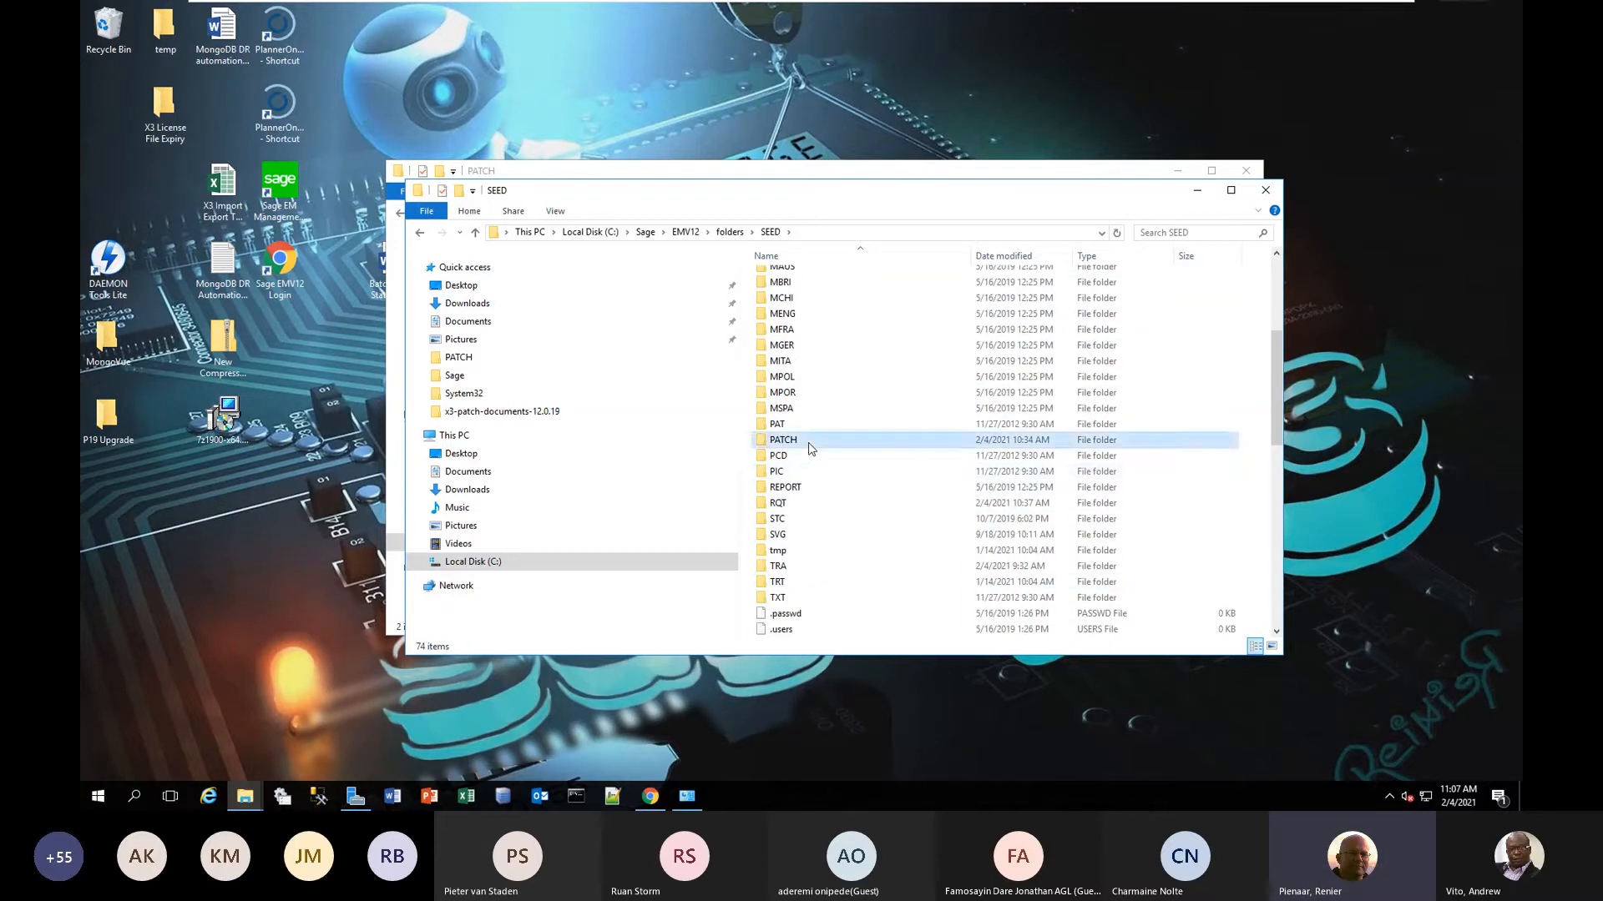
pyautogui.doubleClick(809, 447)
pyautogui.rightClick(811, 360)
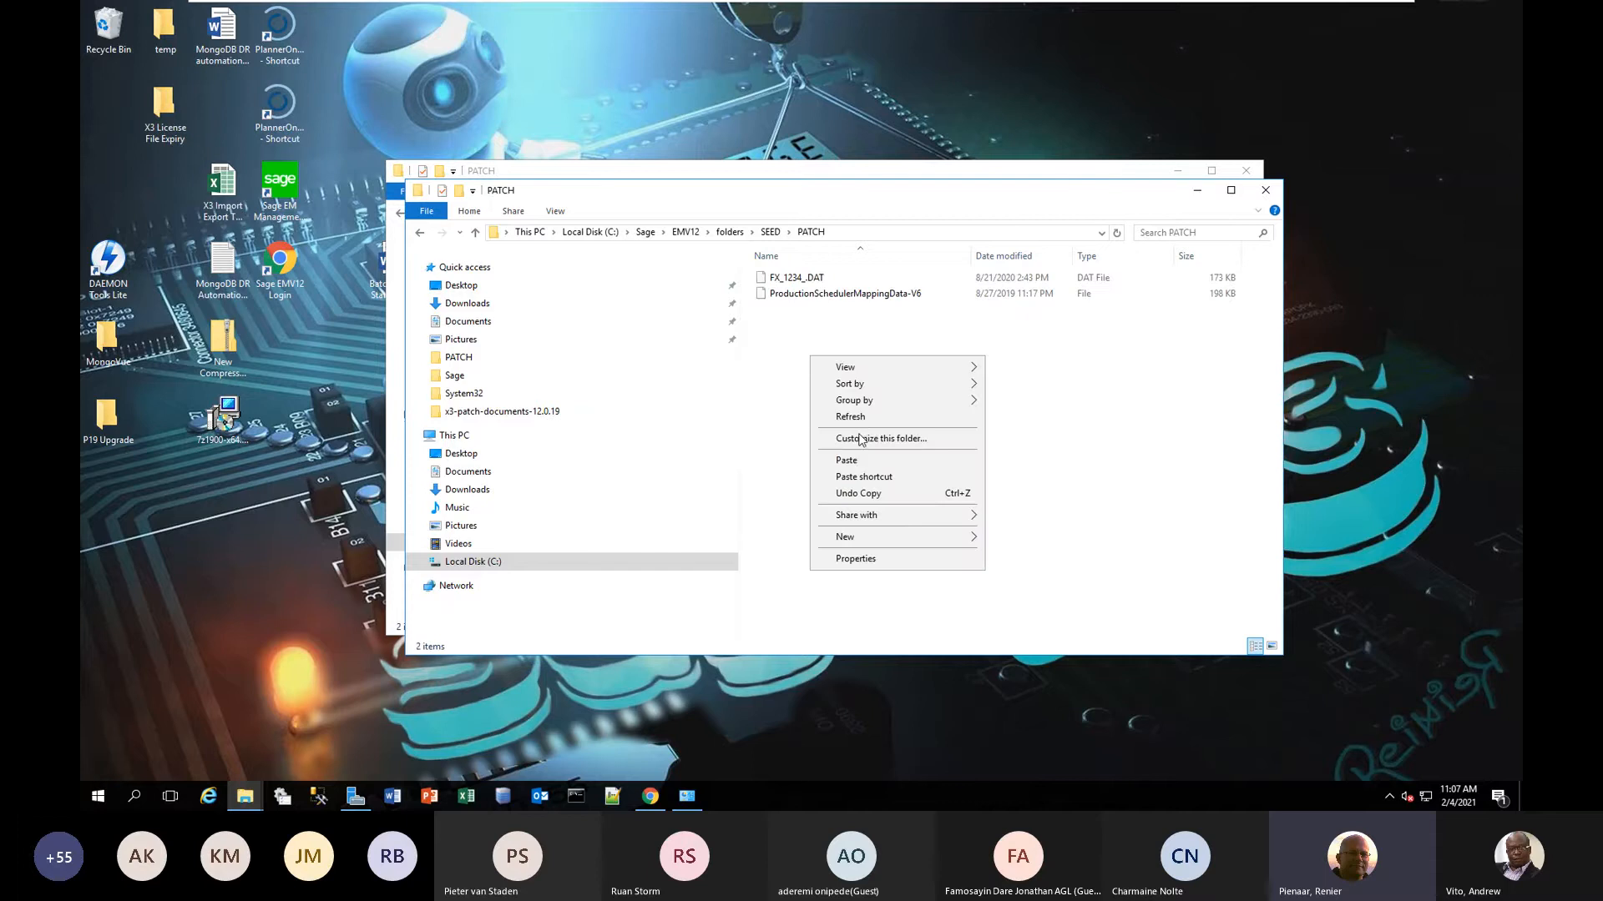
pyautogui.click(860, 460)
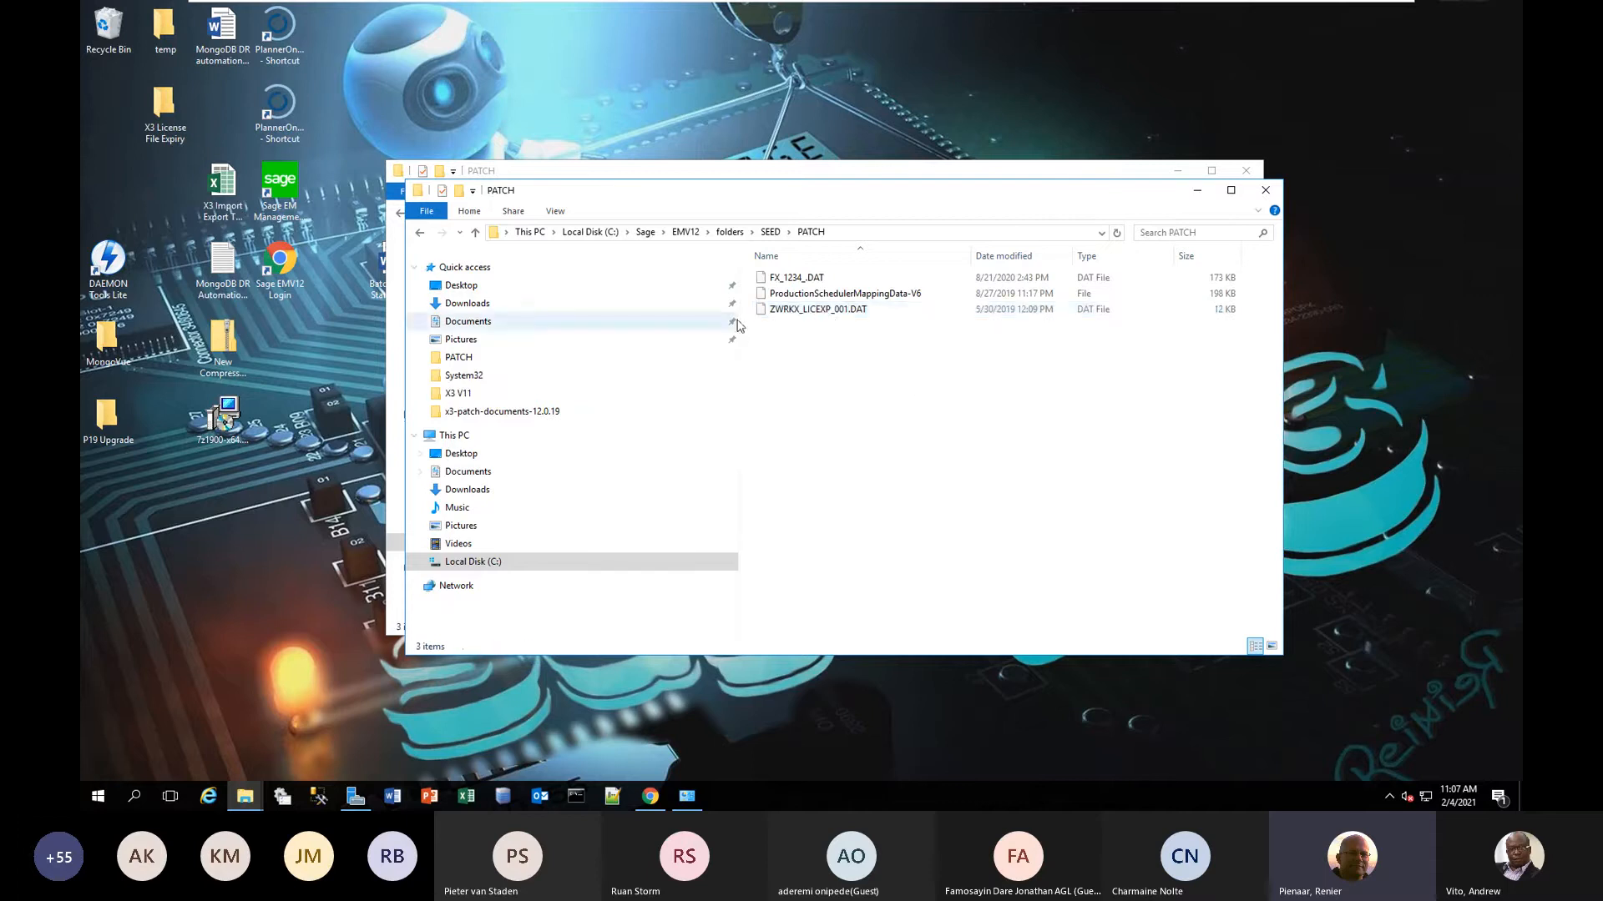
pyautogui.click(831, 314)
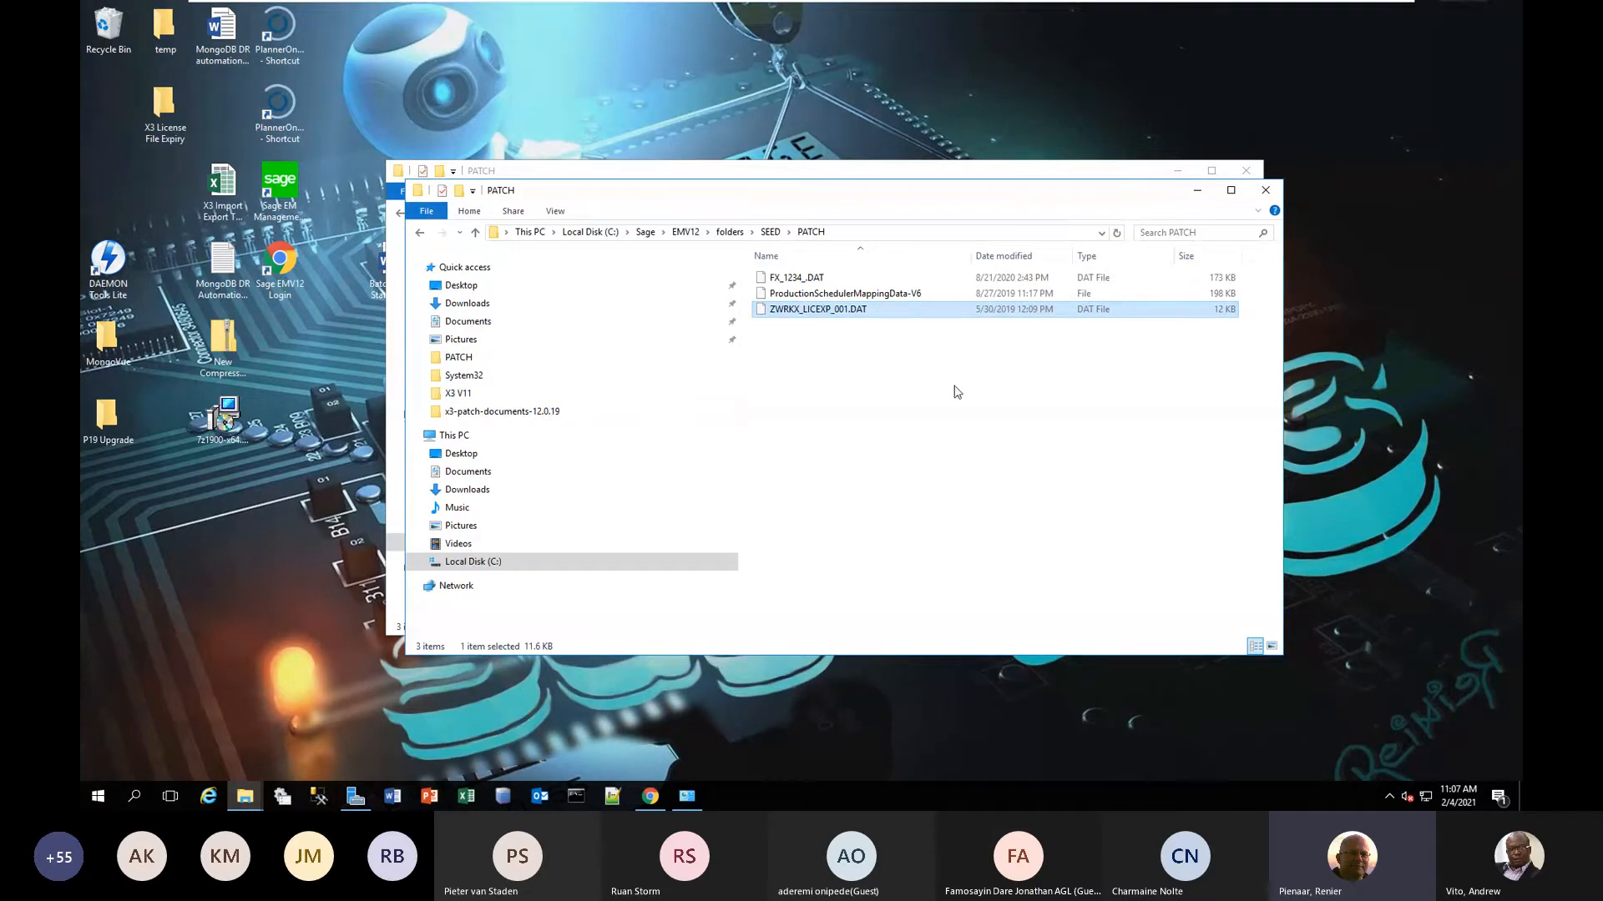
# Minimise both PATCH folder windows and bring up the Sage X3 login page in Chrome.
pyautogui.click(1196, 190)
pyautogui.click(1177, 171)
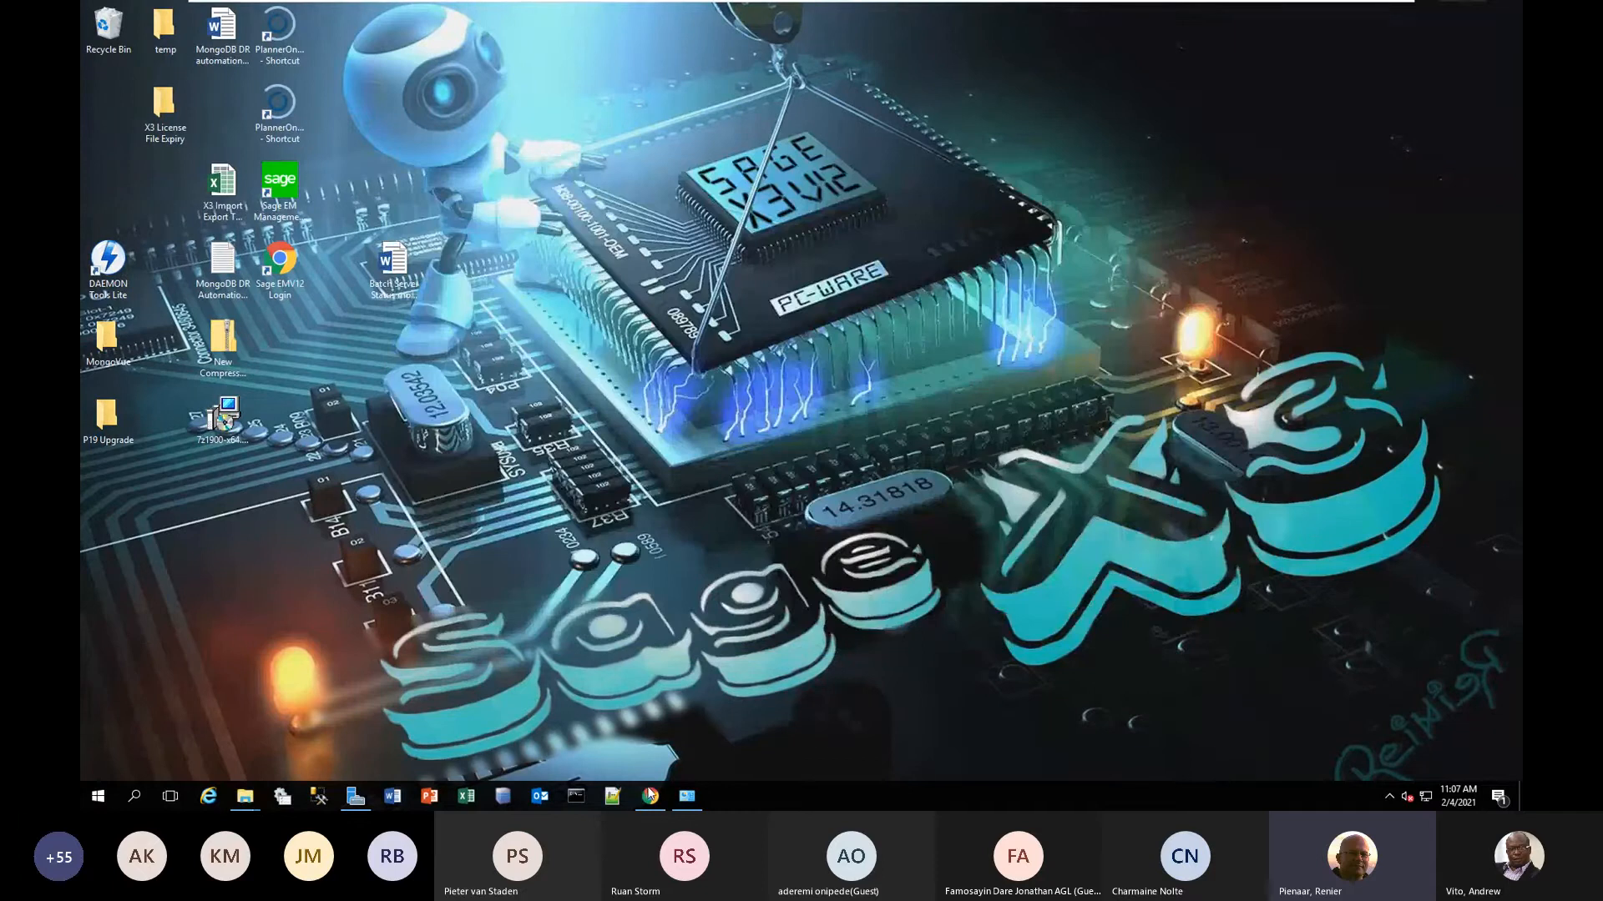
pyautogui.moveTo(650, 795)
pyautogui.click(651, 727)
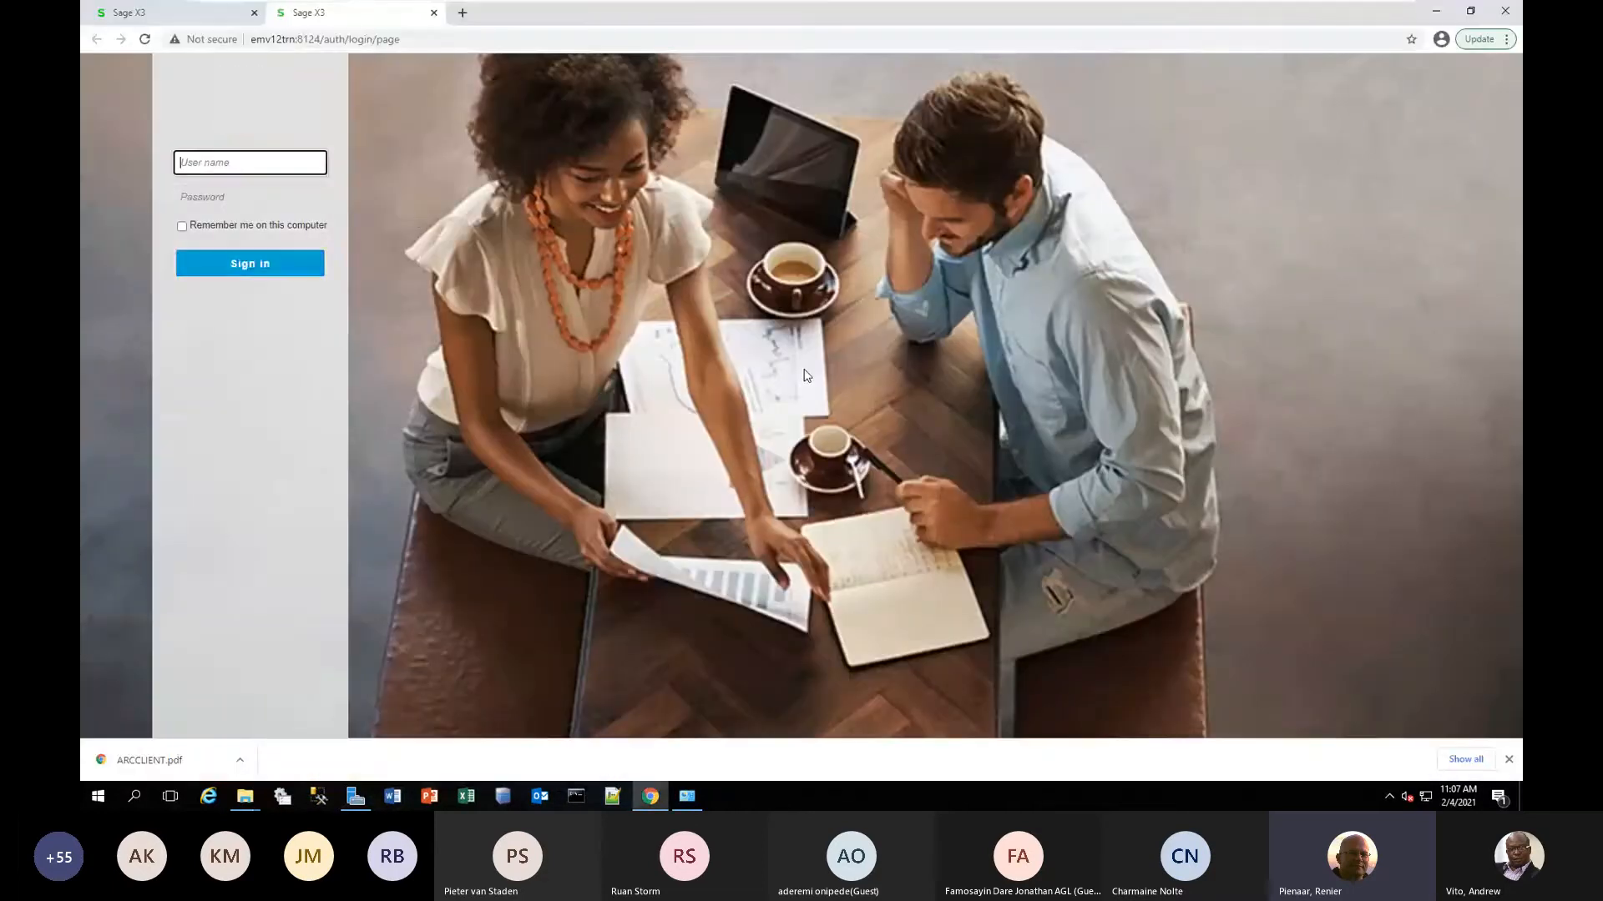
# Sign in to Sage X3 with the administrator user name and the account password.
pyautogui.click(206, 173)
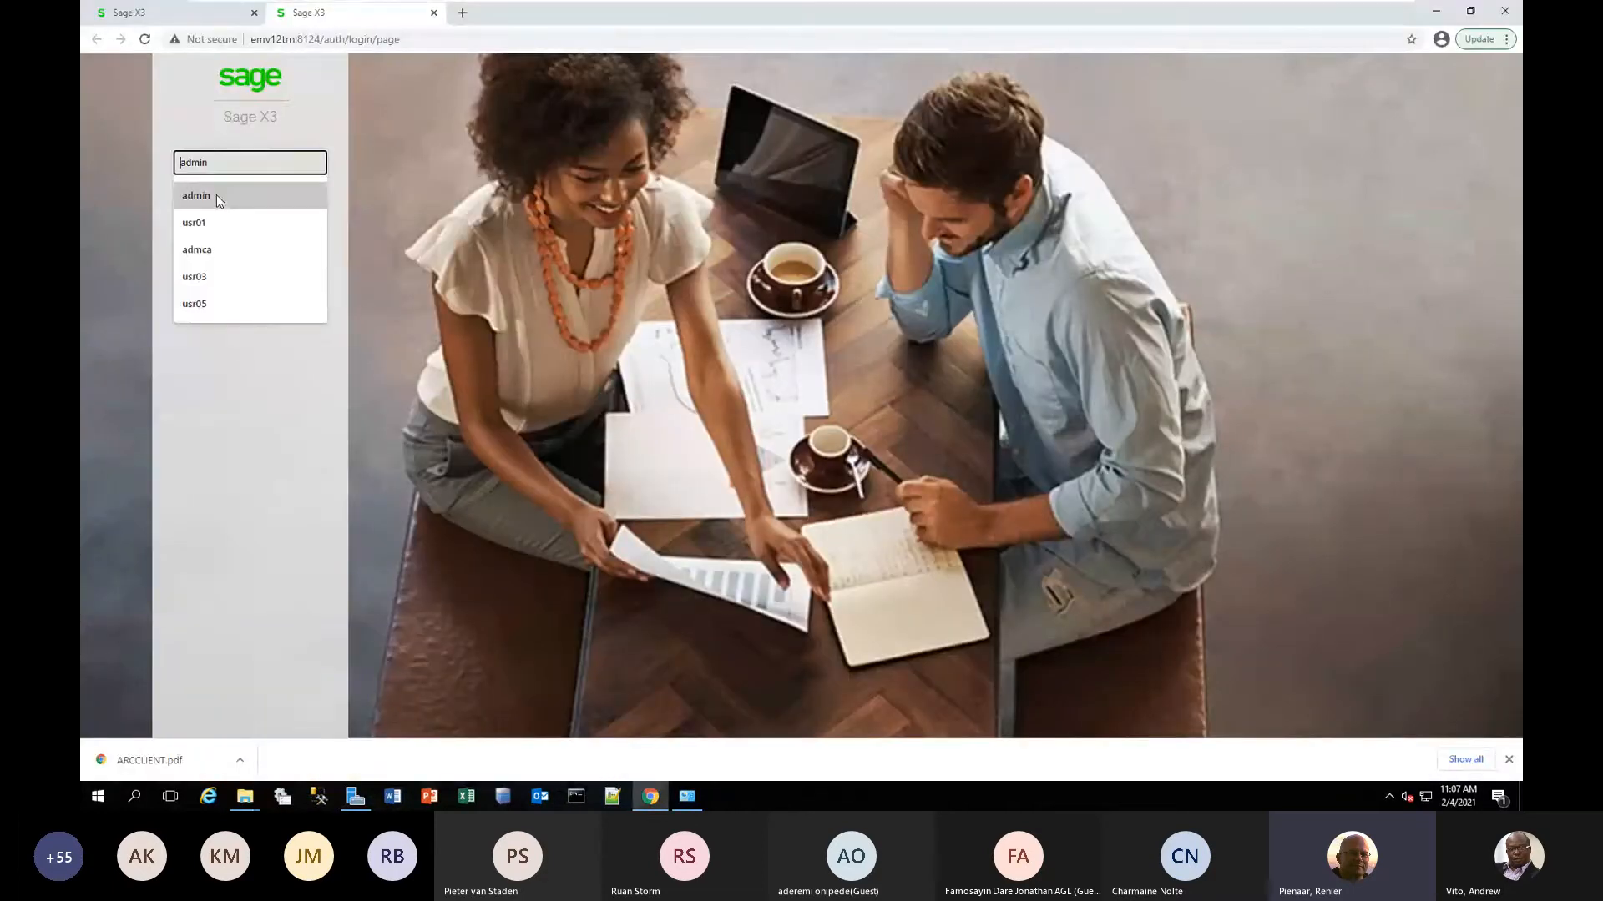
pyautogui.click(217, 194)
pyautogui.click(233, 201)
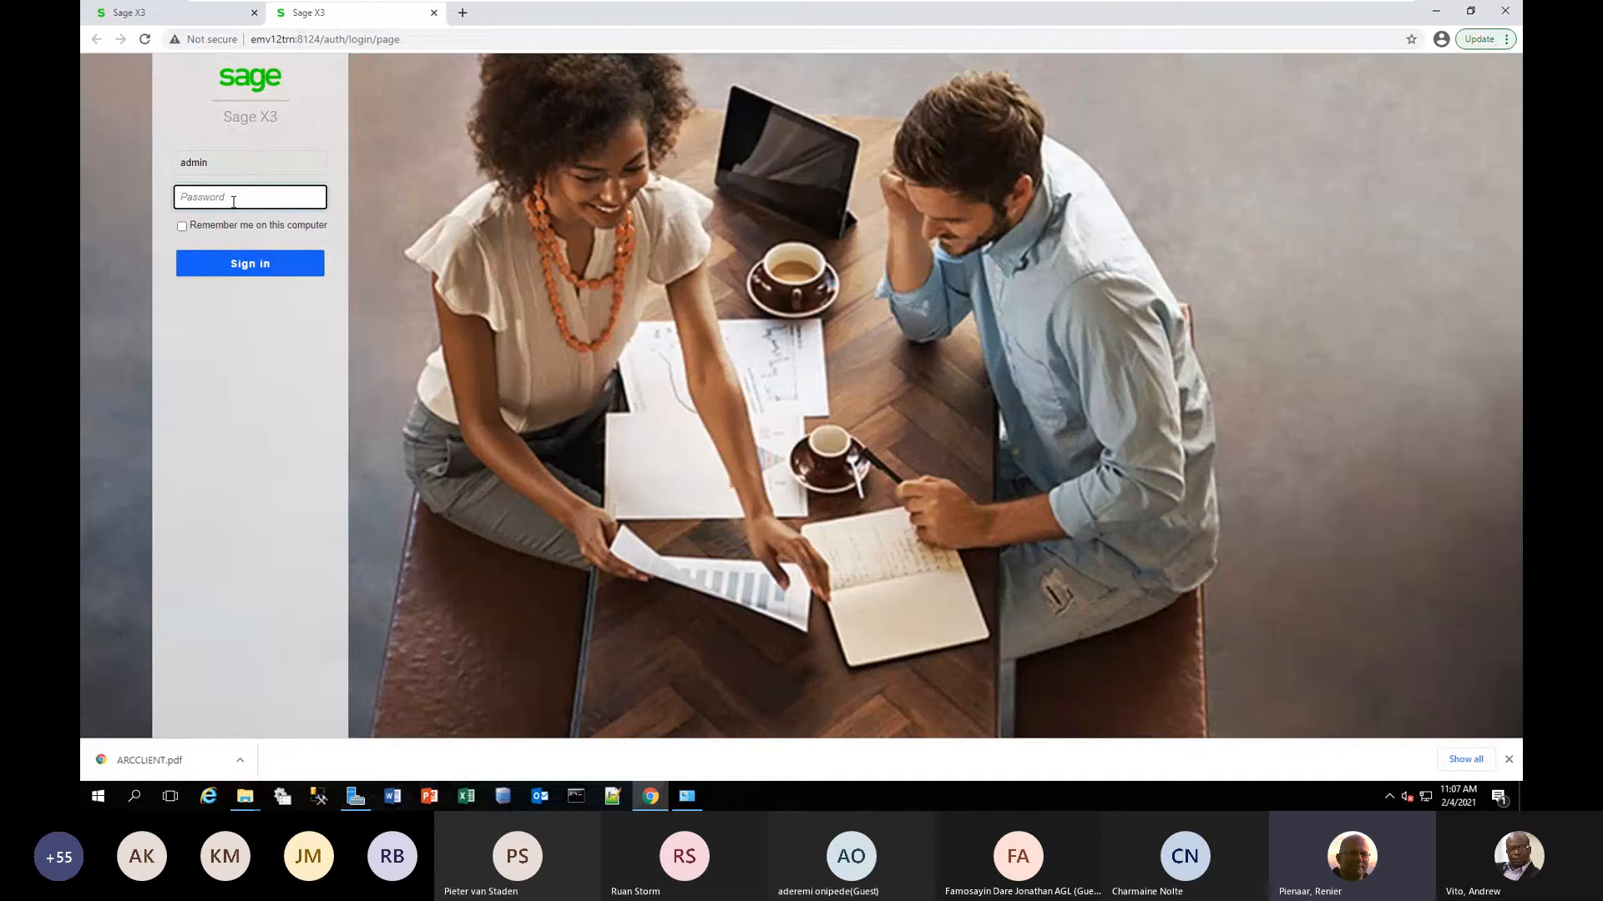
pyautogui.write('admin')
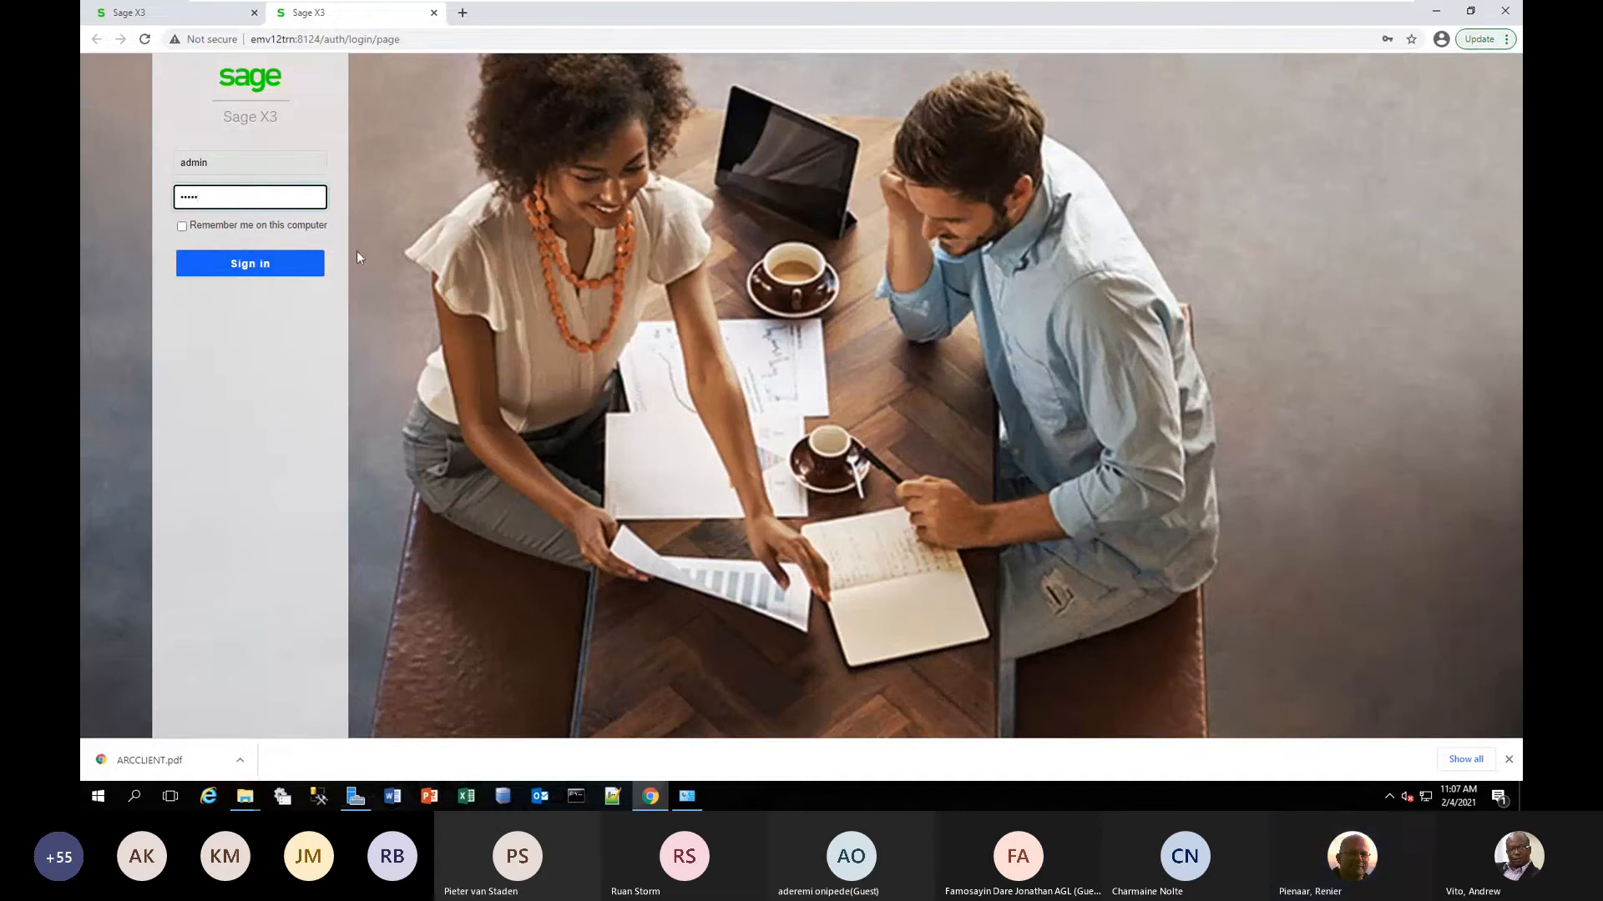
pyautogui.click(298, 266)
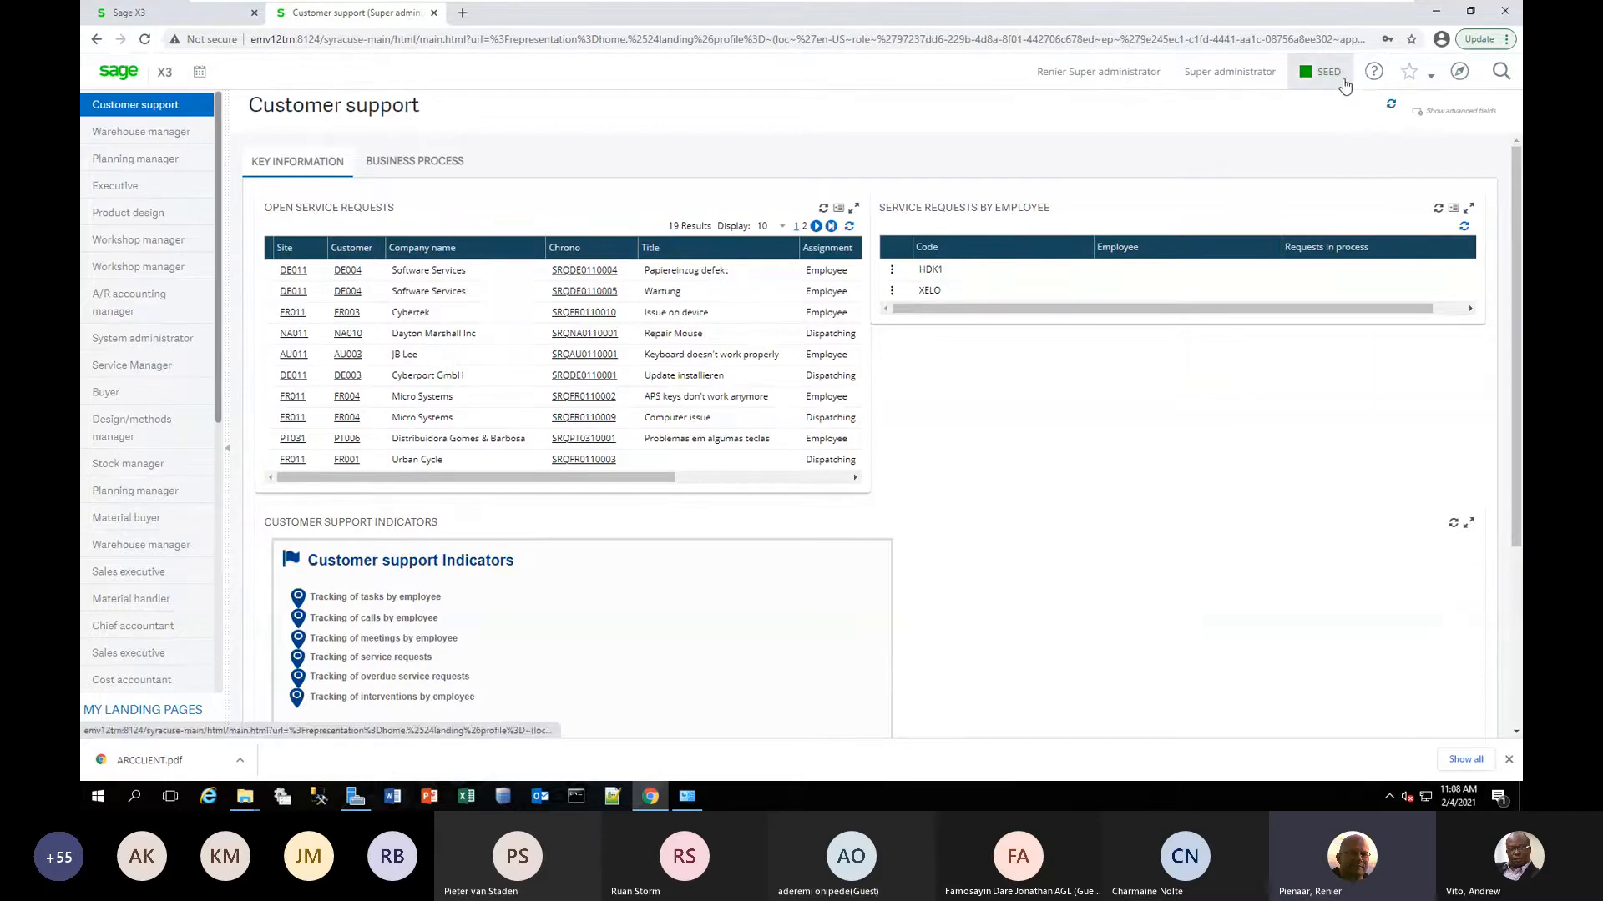
# Open the Patch integration function among the patch utilities of the Development area.
pyautogui.click(1460, 72)
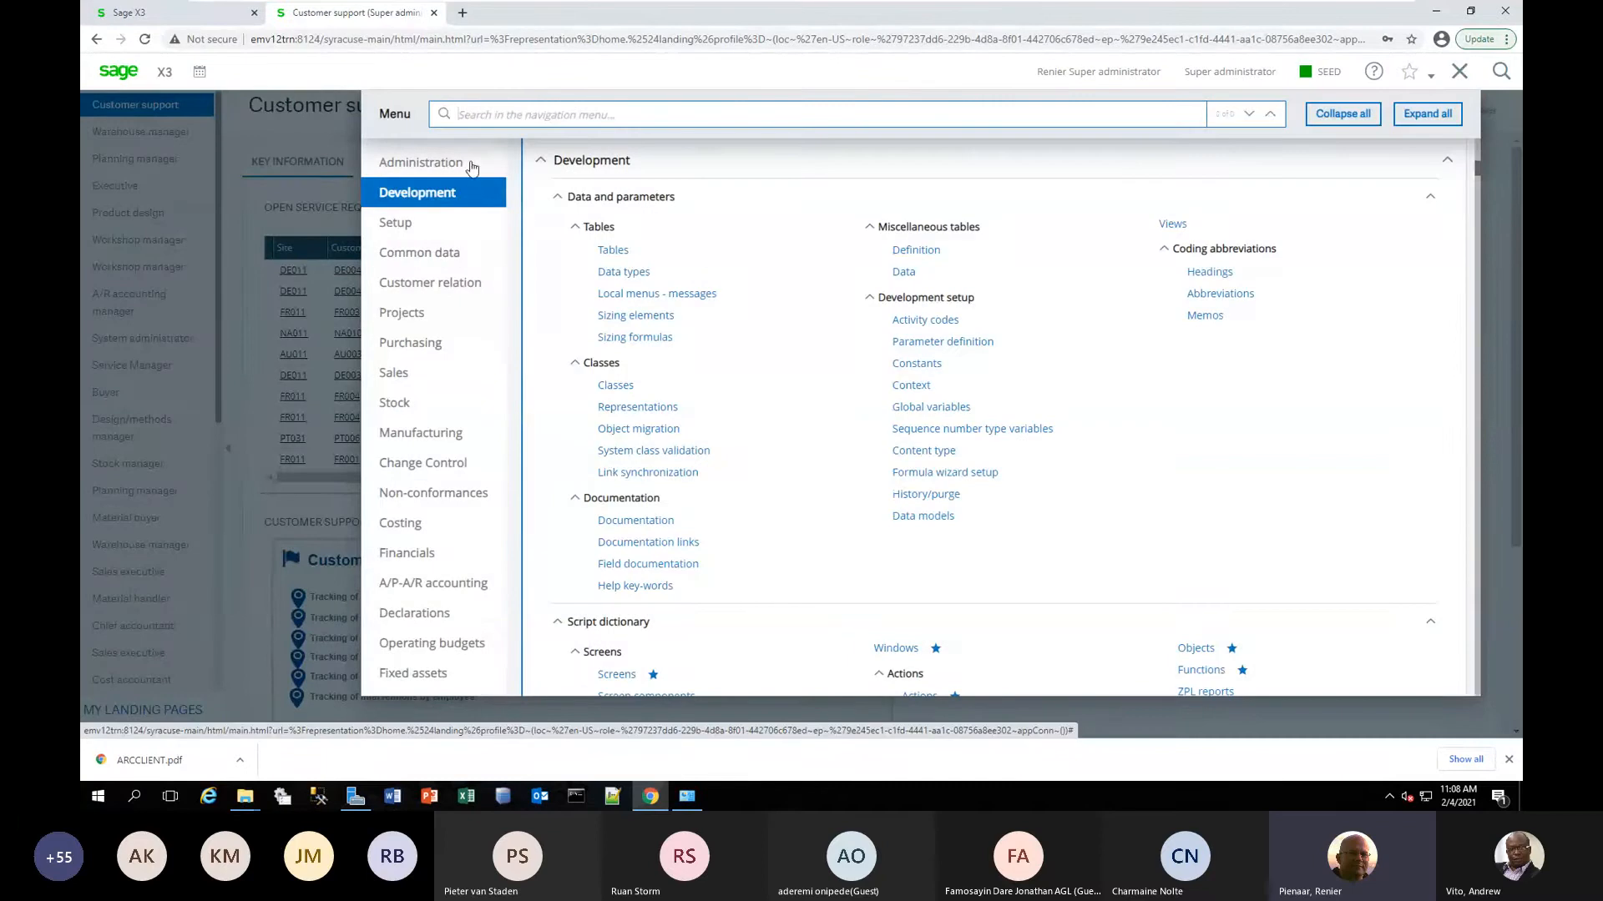
pyautogui.scroll(-3, 761, 390)
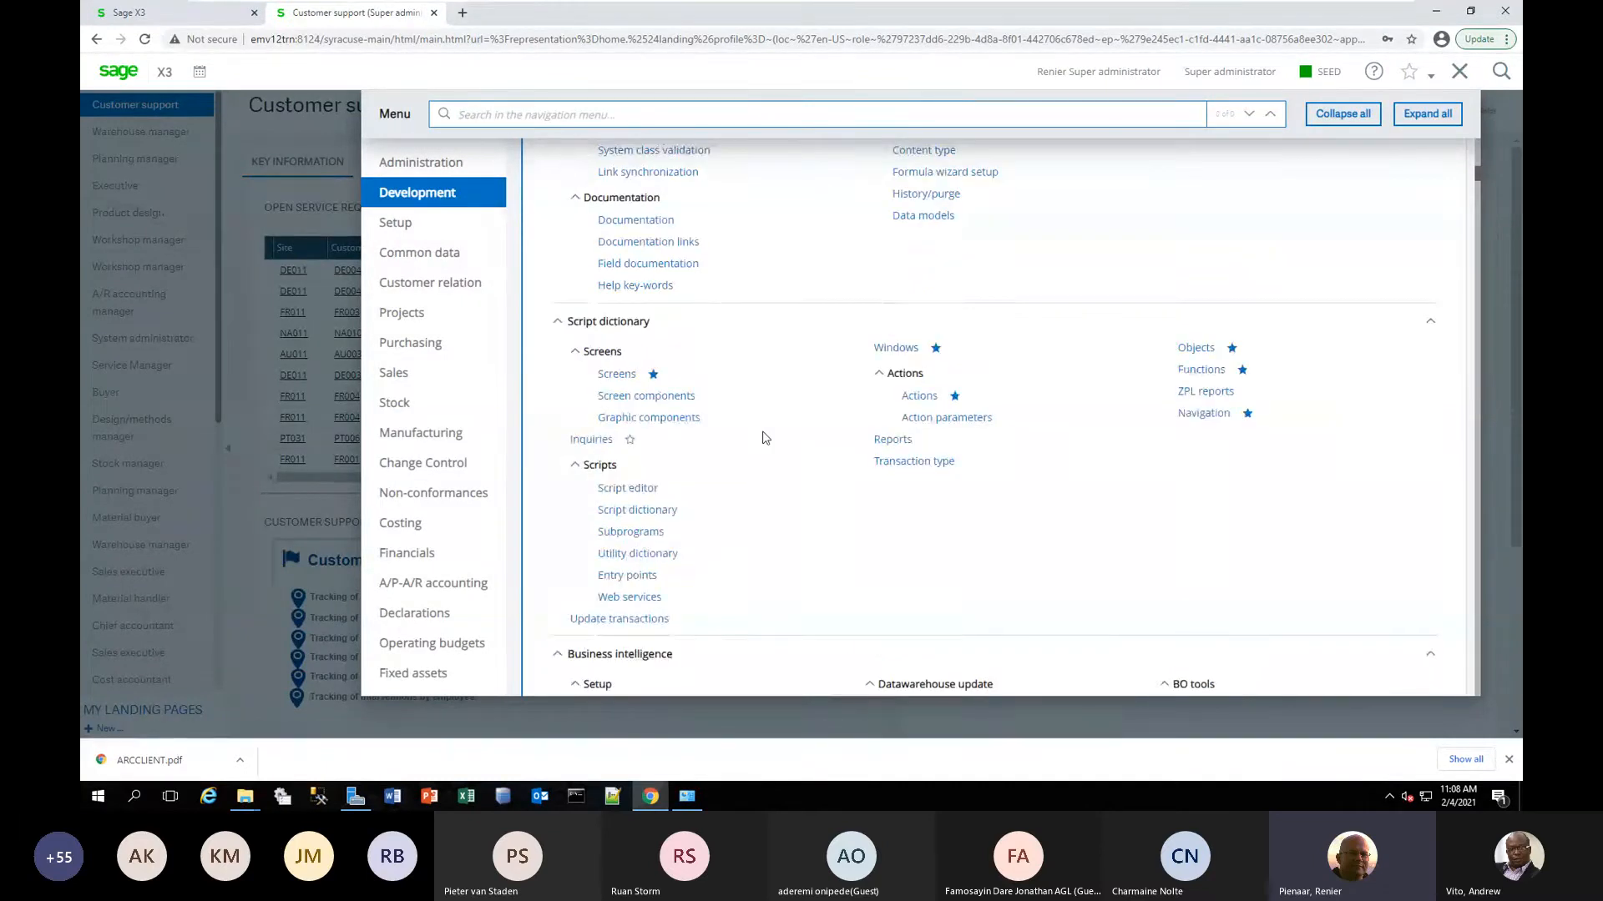
pyautogui.scroll(-3, 762, 437)
pyautogui.scroll(-5, 762, 437)
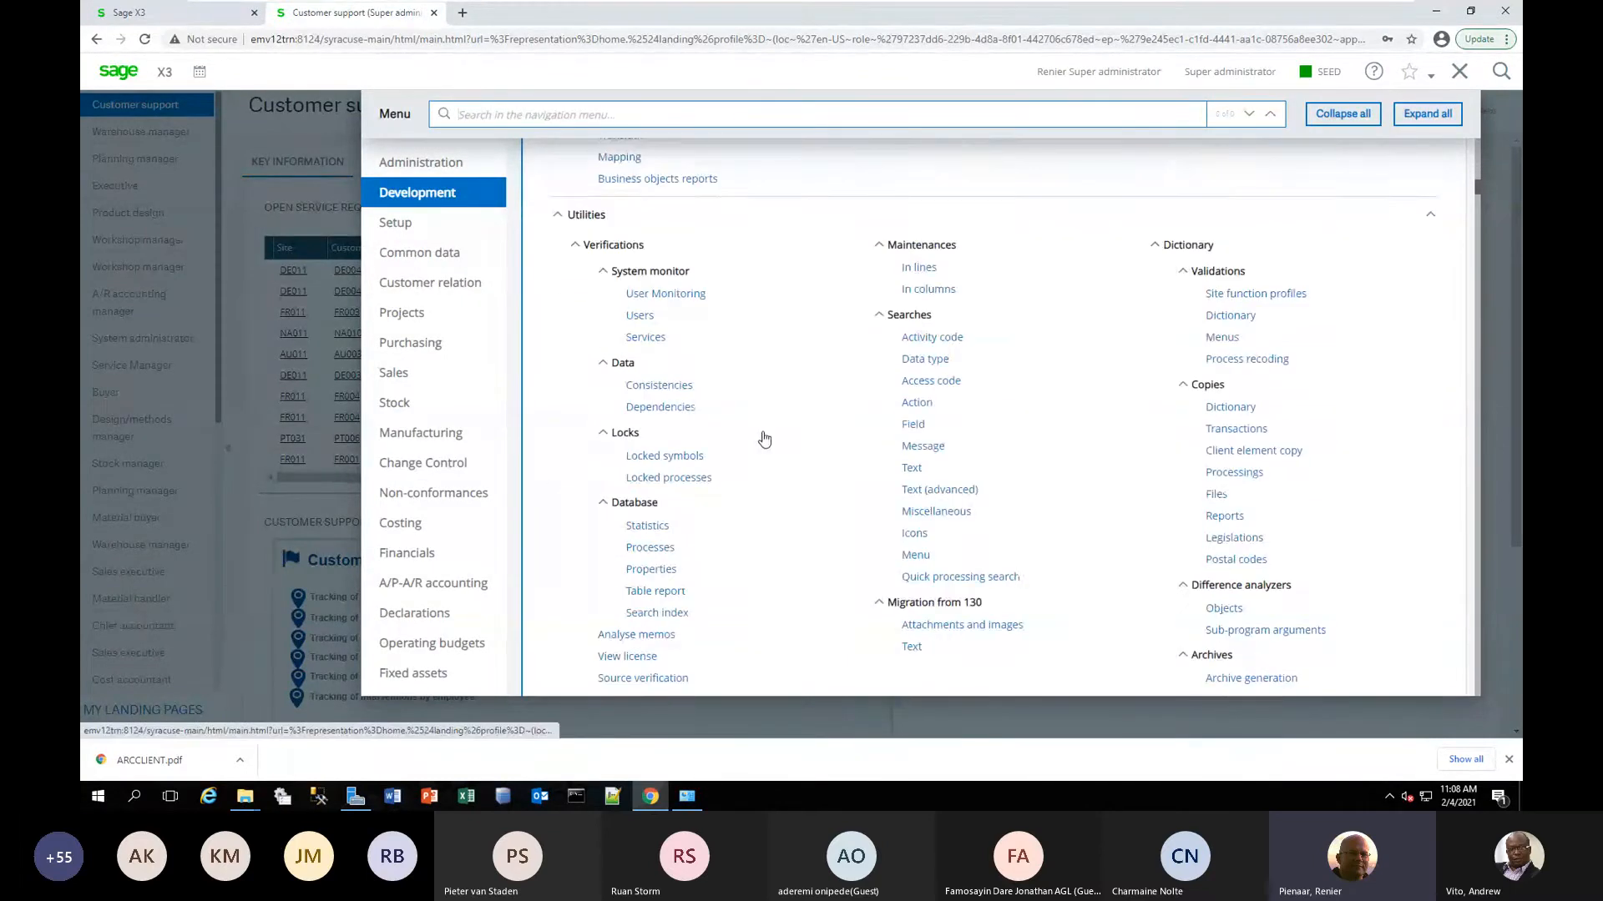
pyautogui.scroll(-6, 762, 436)
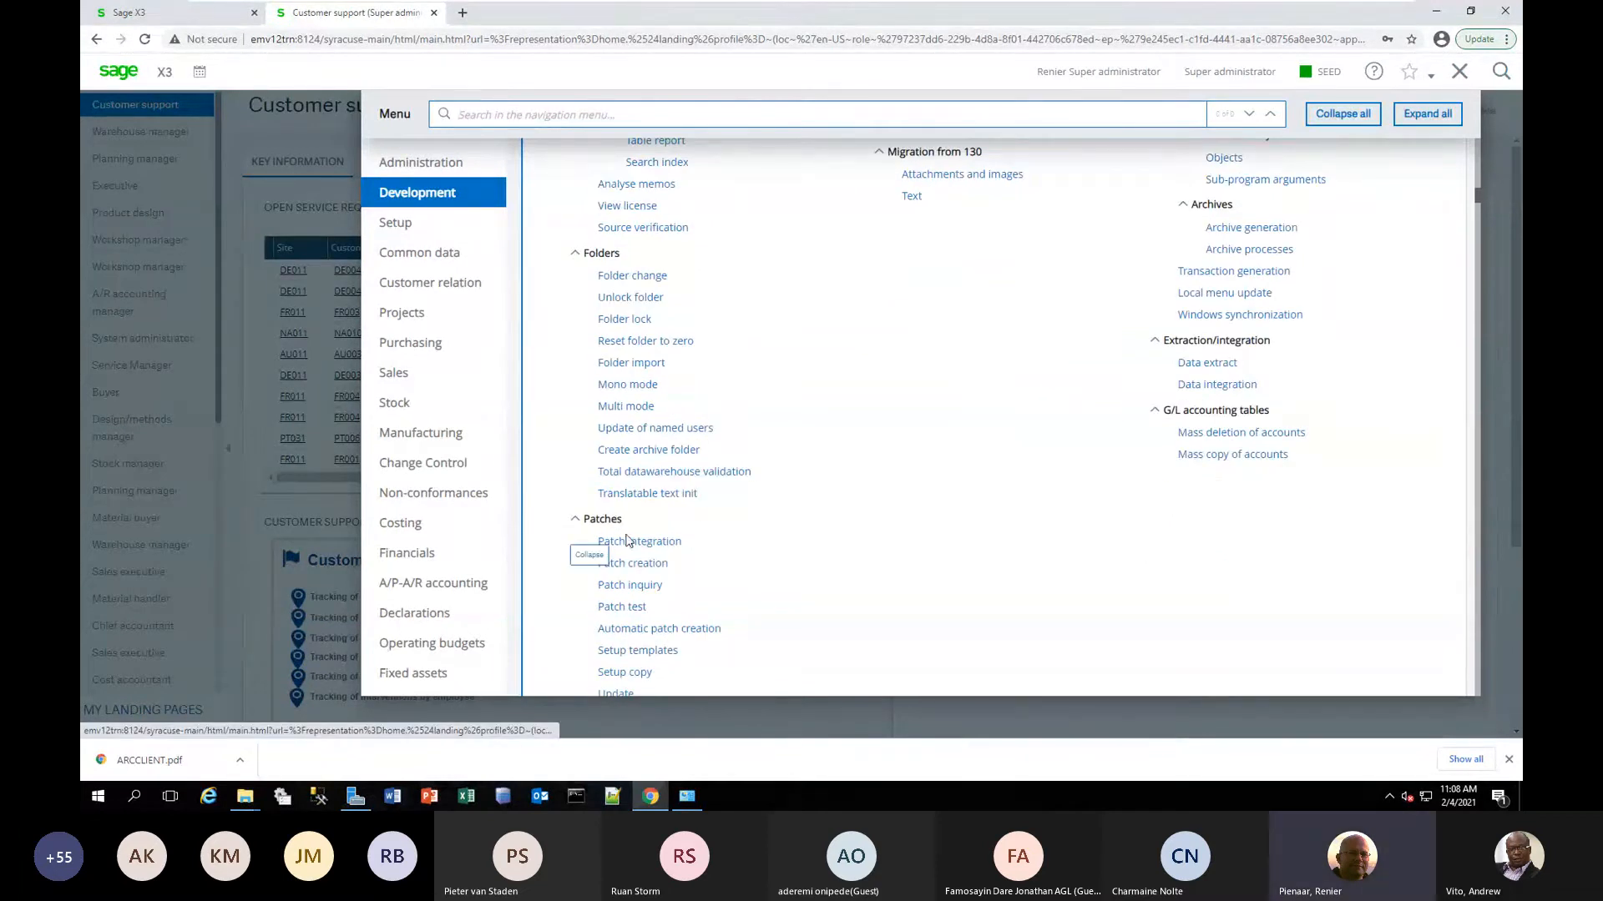
pyautogui.click(643, 542)
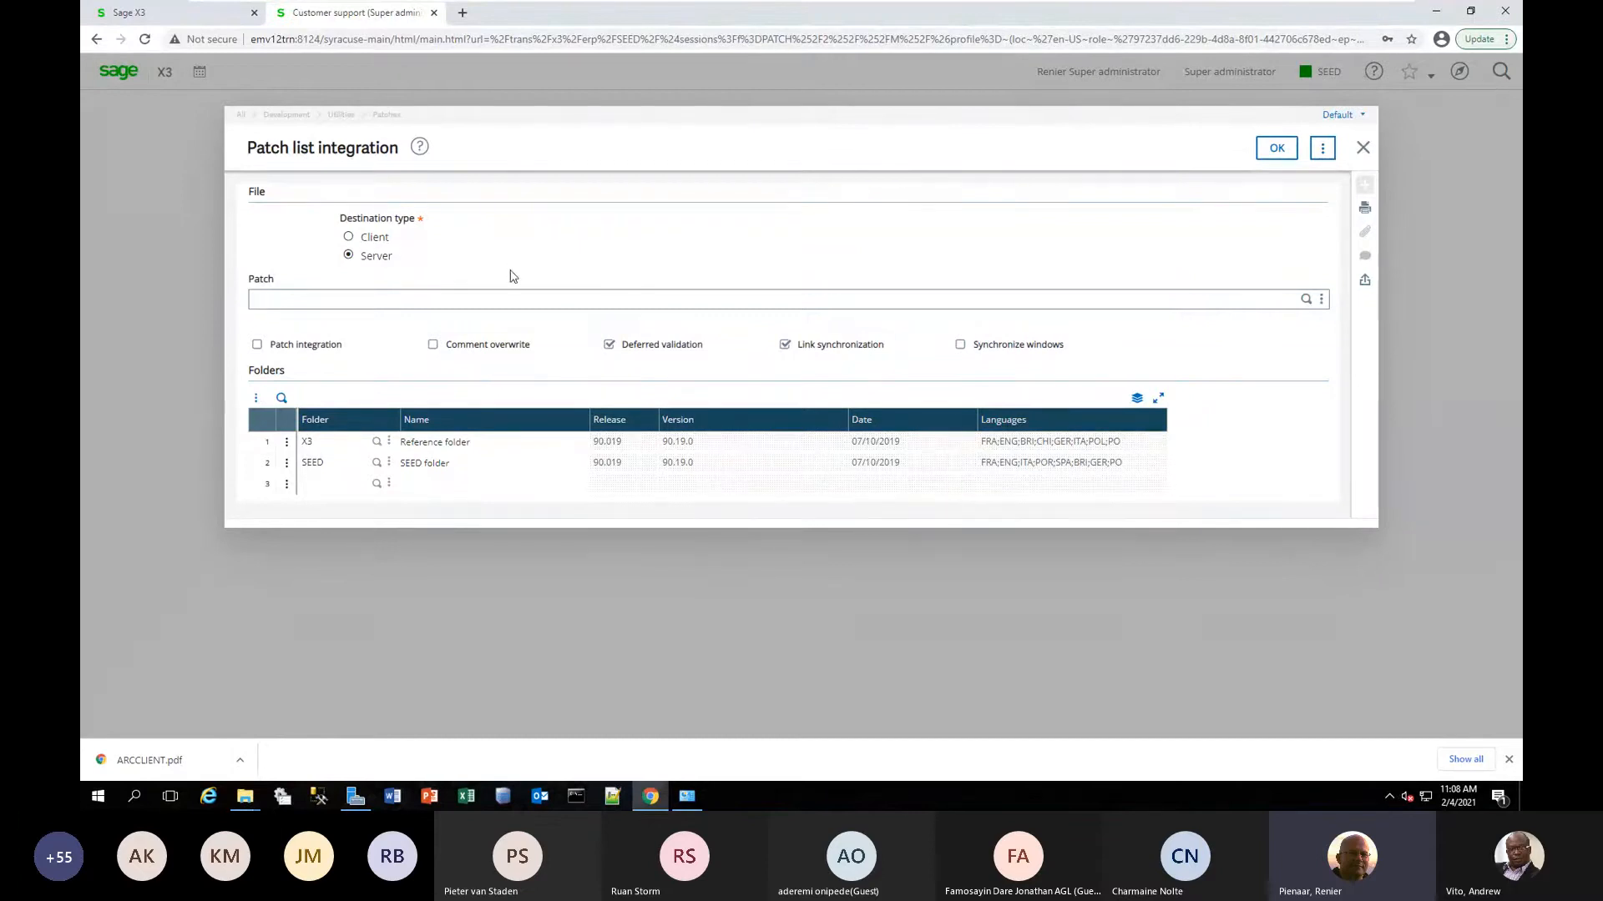
# Choose ZWRKX_LICEXP_001.DAT from the [PATCH] Patches volume as the server patch file for integration.
pyautogui.click(480, 301)
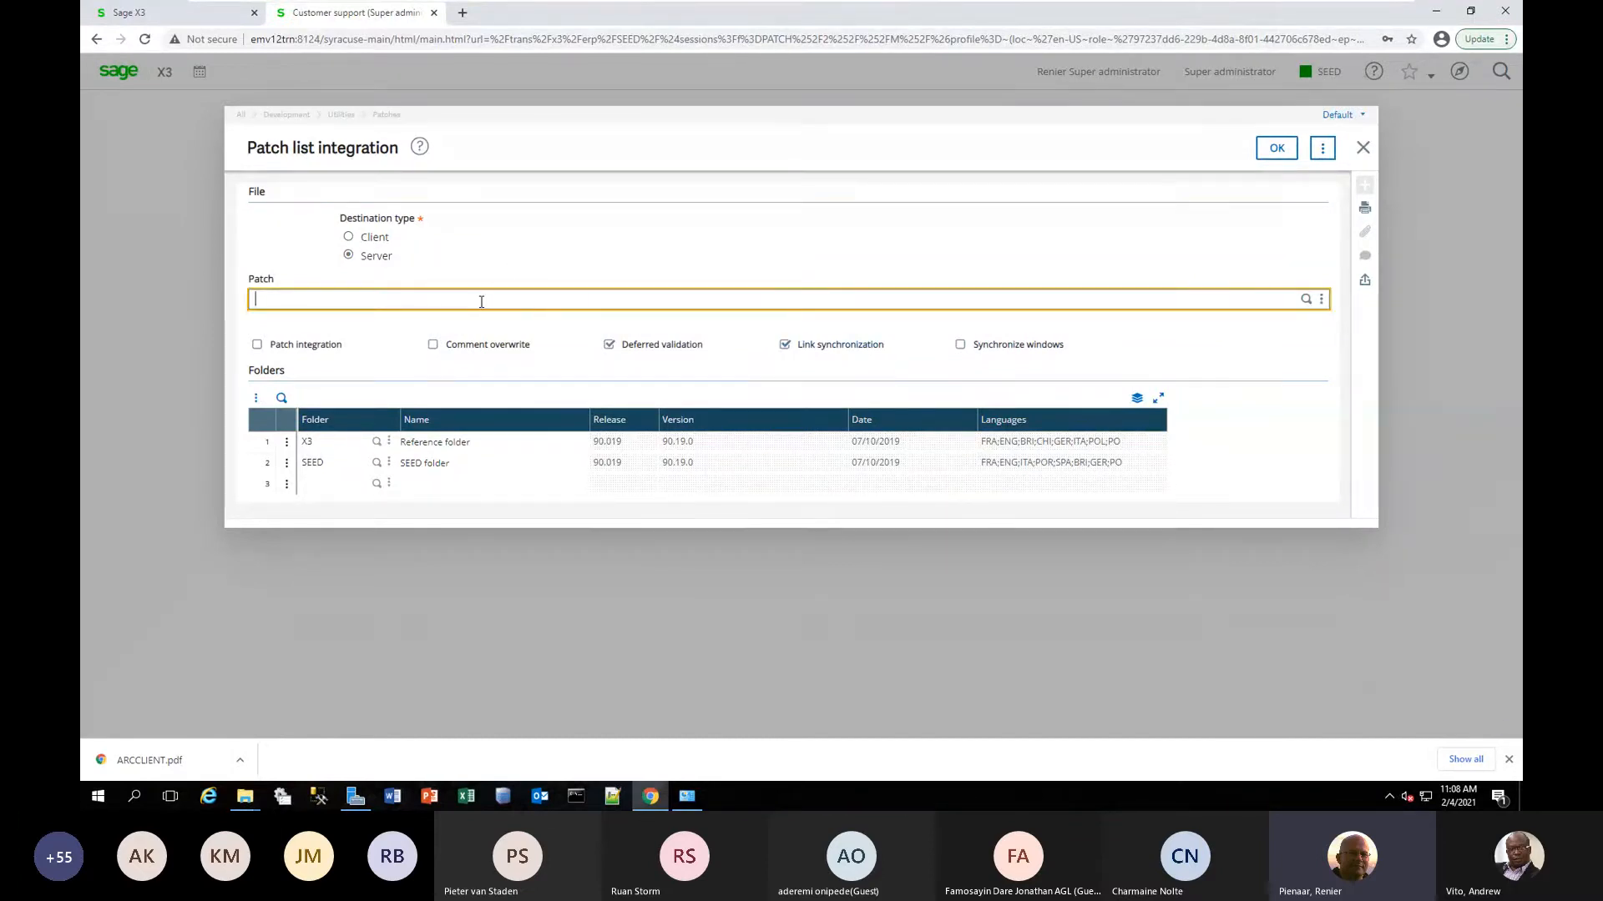
pyautogui.click(1305, 299)
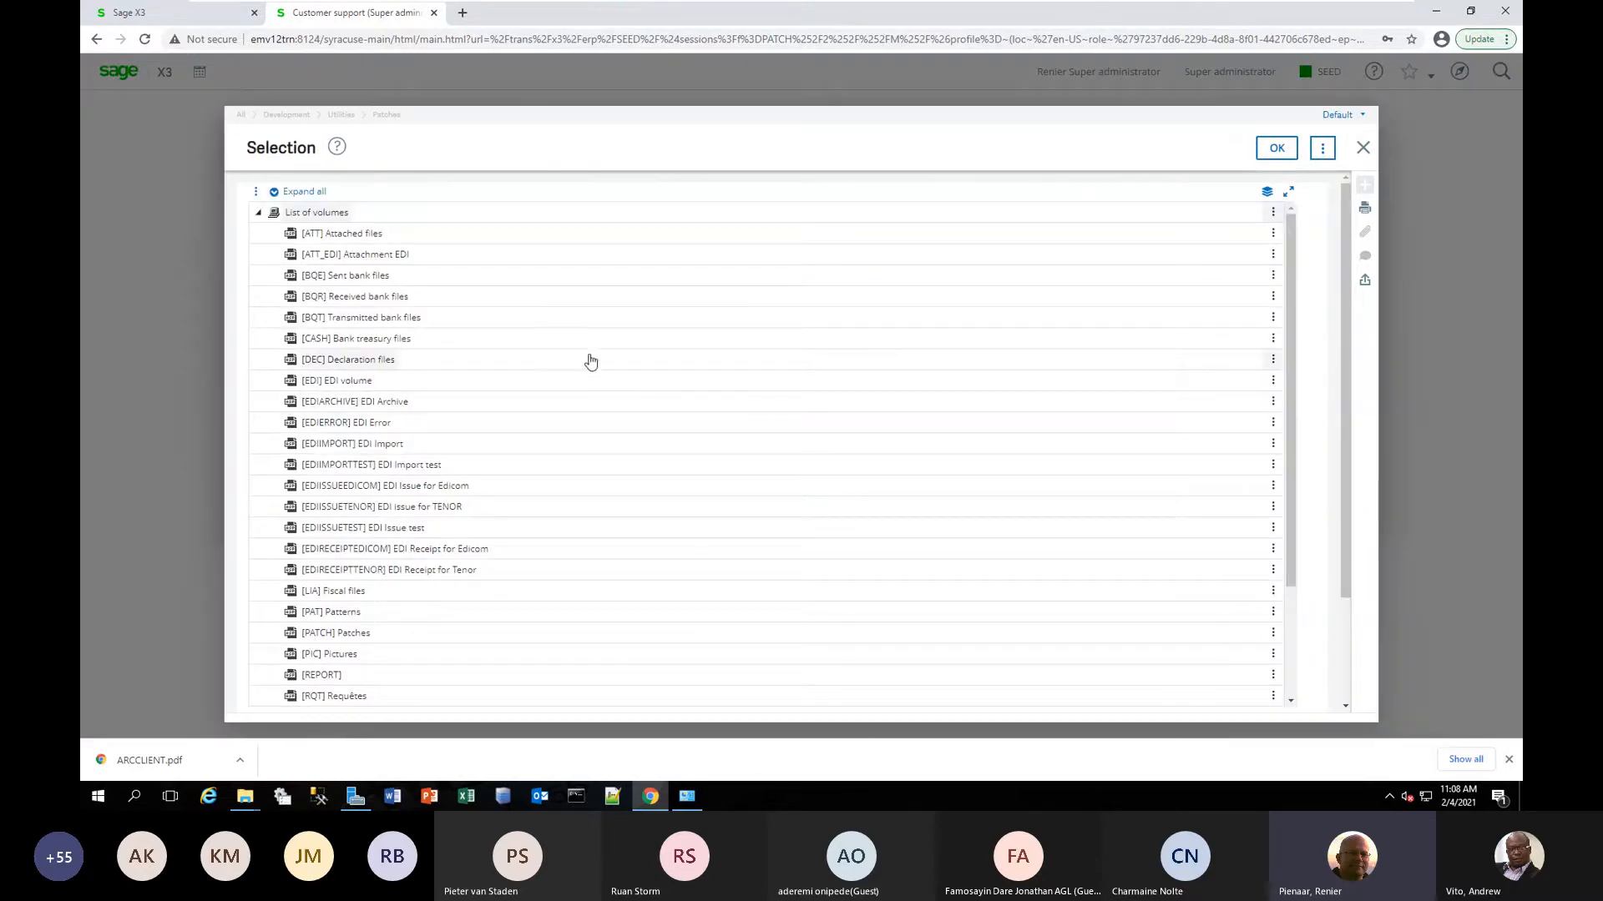
pyautogui.scroll(-2, 587, 369)
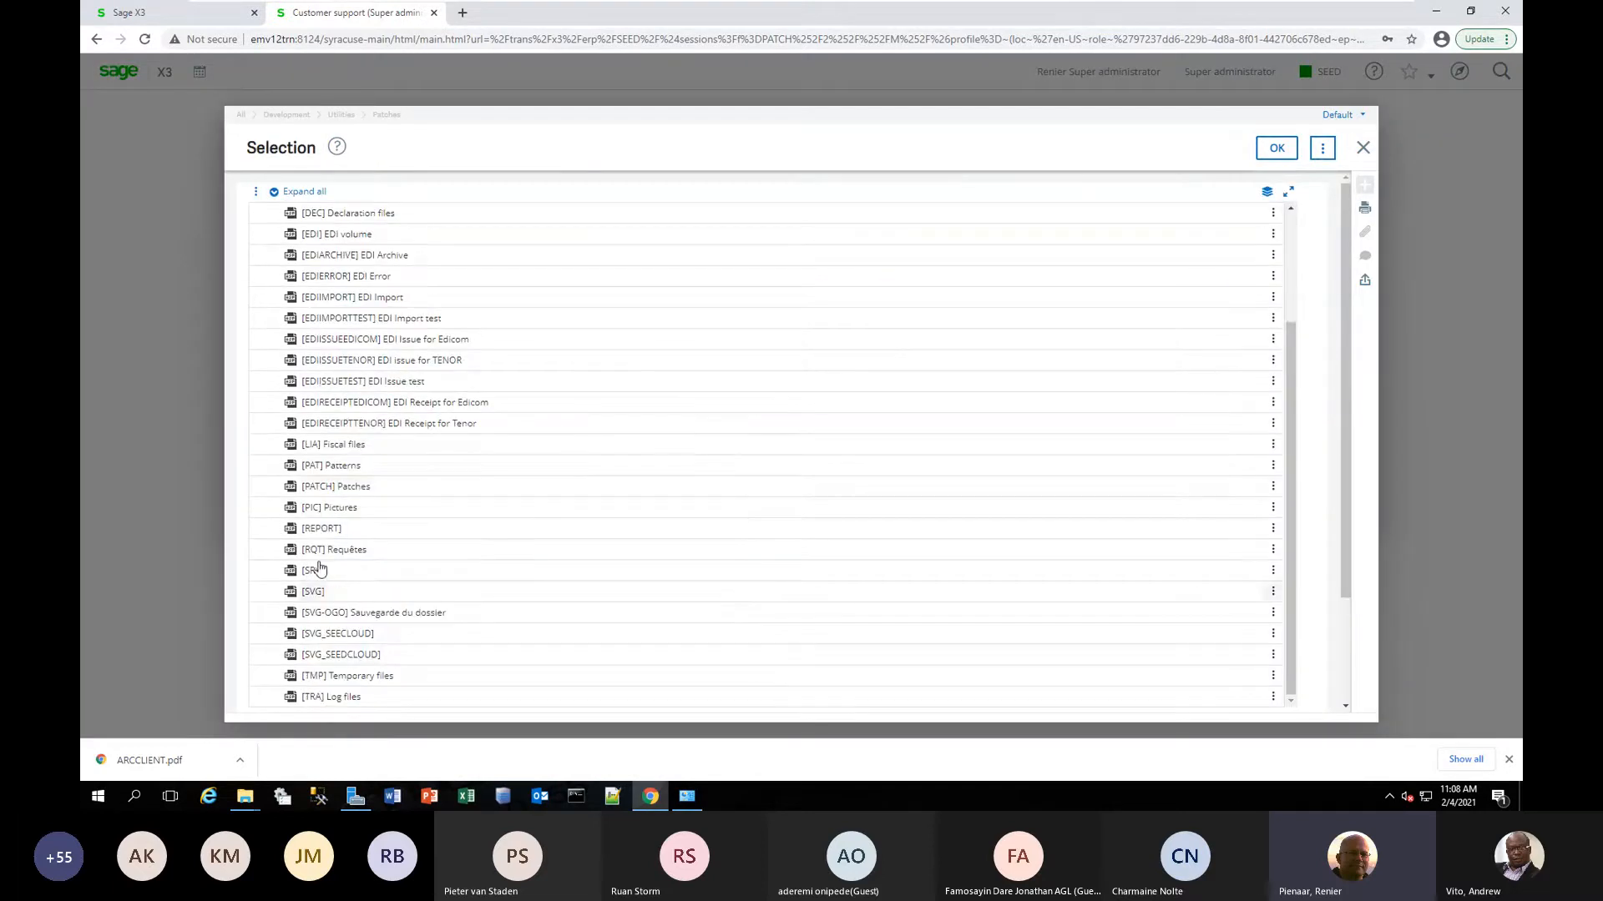
pyautogui.click(333, 492)
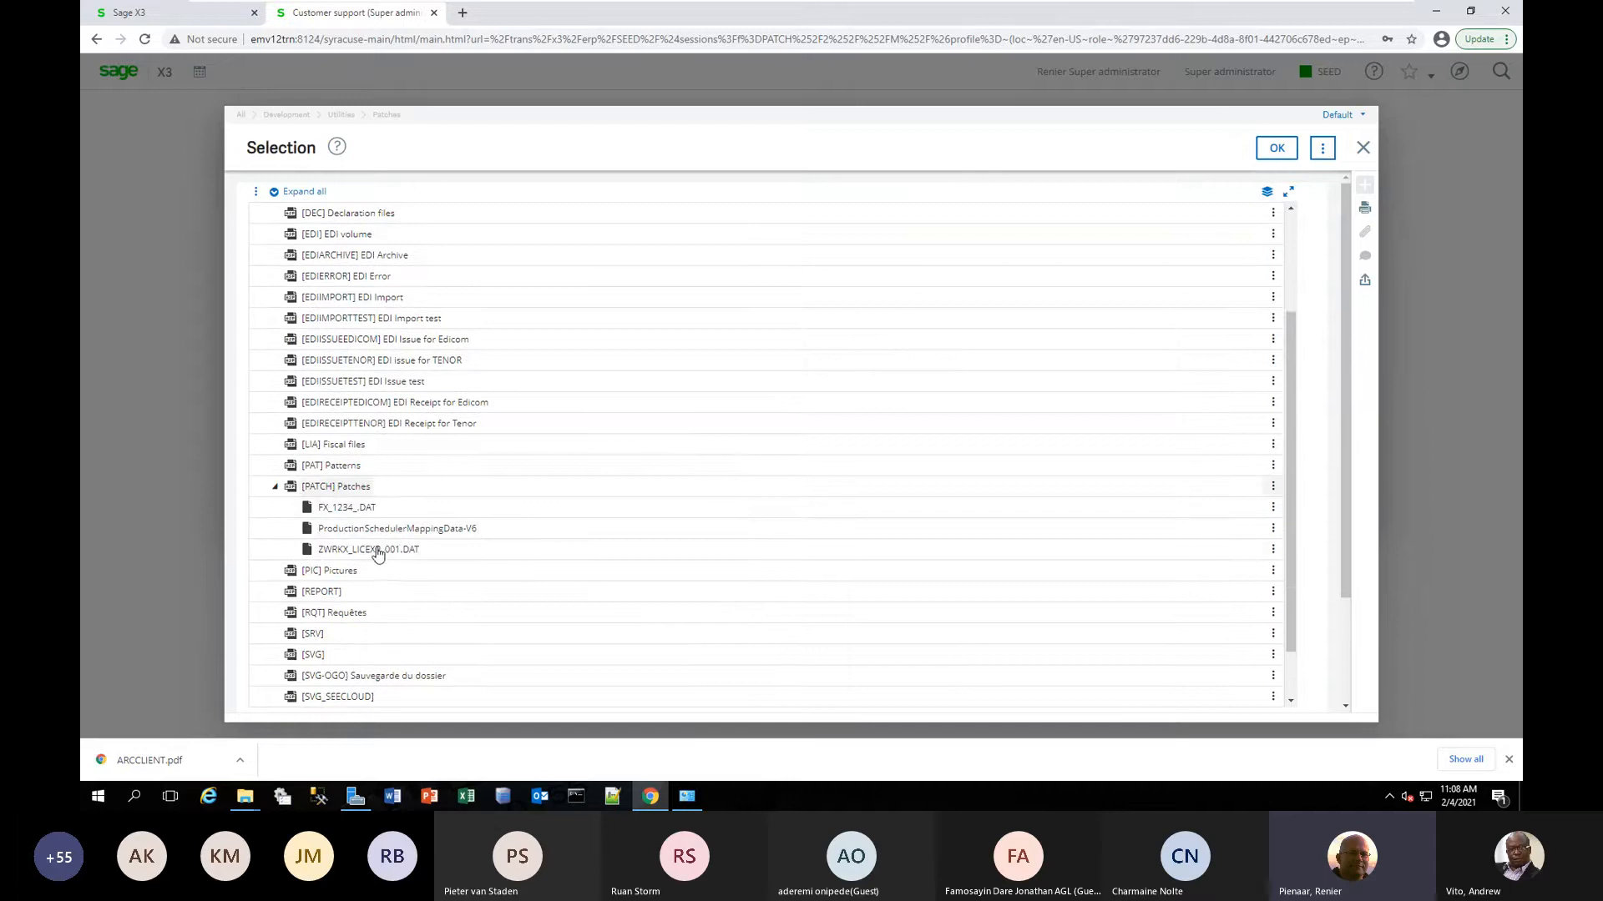
pyautogui.click(328, 554)
pyautogui.click(1267, 150)
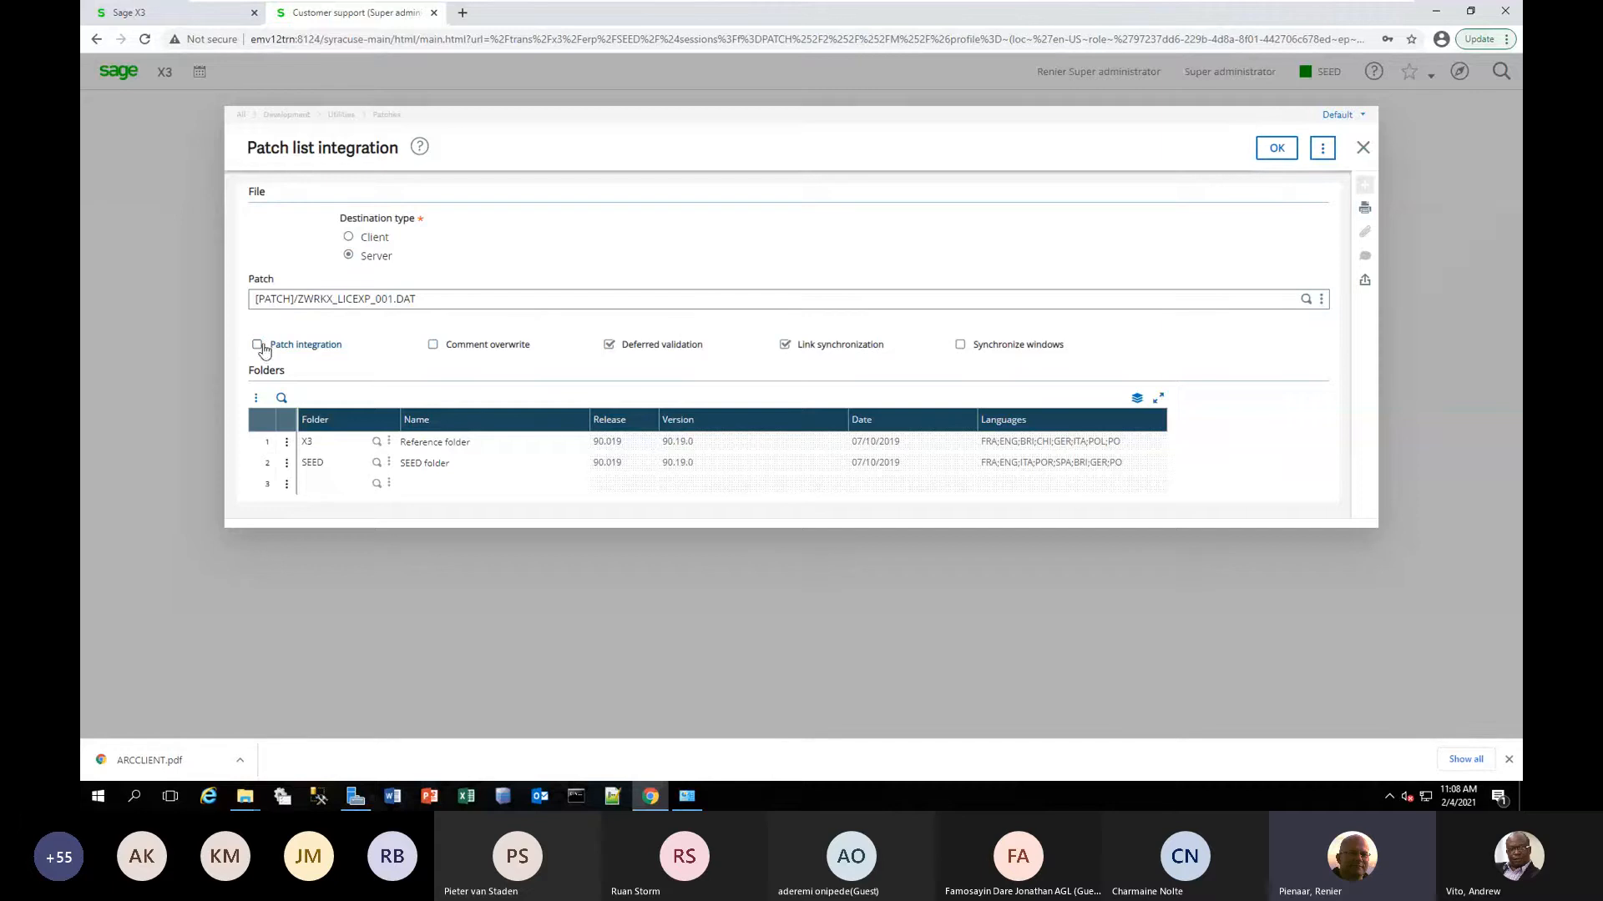
# Enable patch integration and comment overwrite, disable deferred validation, and delete the X3 reference folder from the list of target folders.
pyautogui.click(443, 350)
pyautogui.click(634, 348)
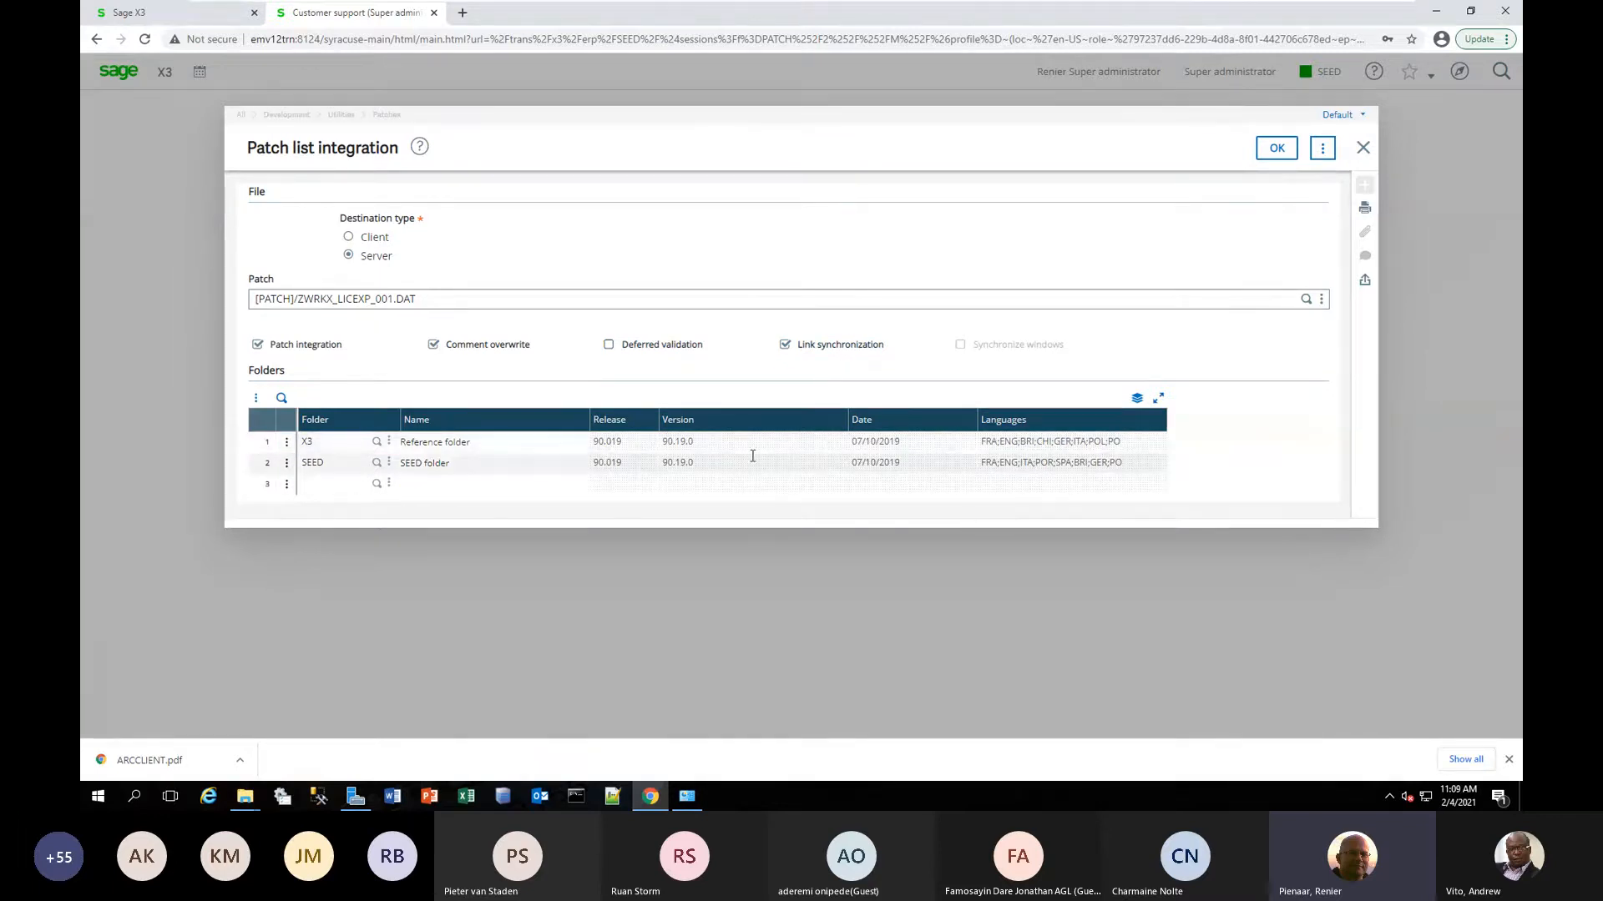
pyautogui.click(287, 445)
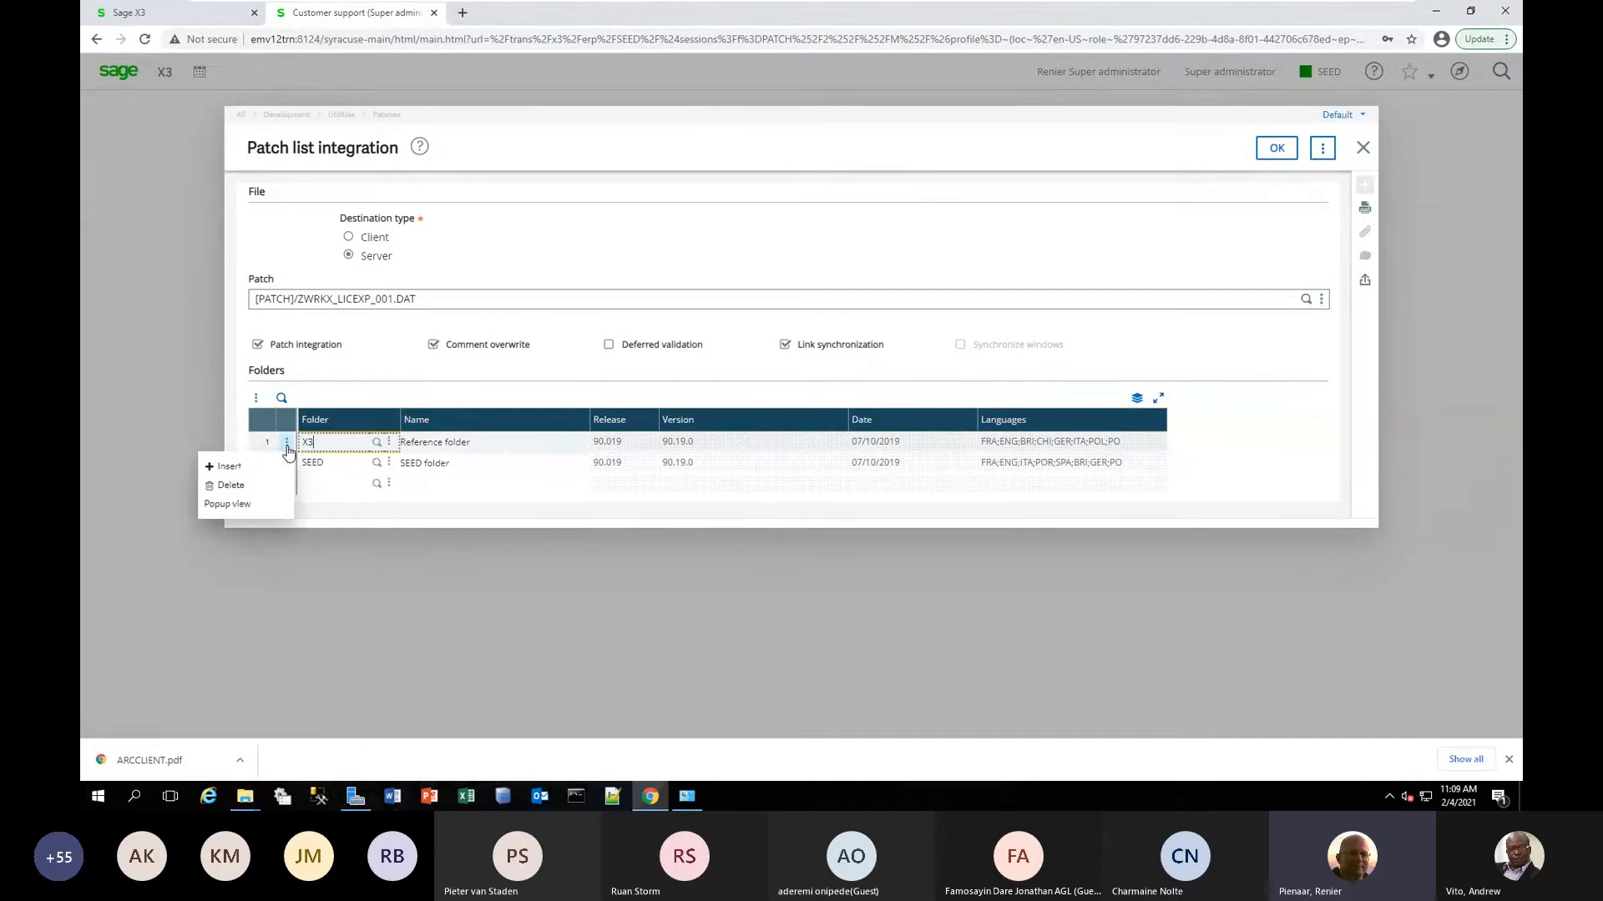
pyautogui.click(233, 487)
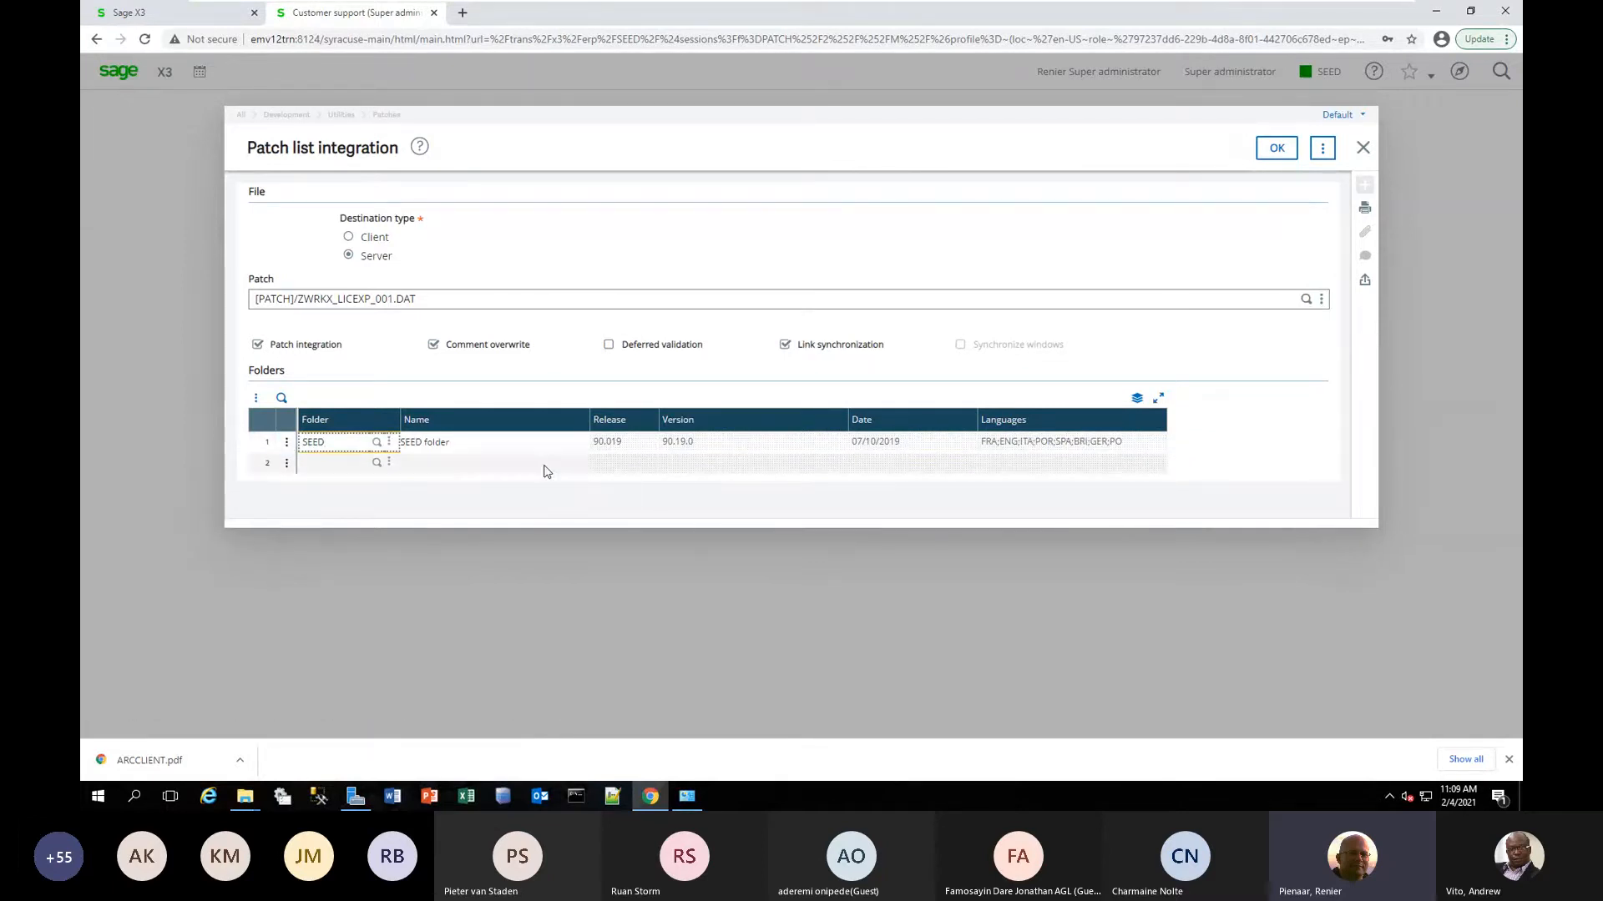
# Run the patch integration on the SEED folder, confirming that ADXPATCH.htm has been read and continuing despite the errors.
pyautogui.click(1279, 158)
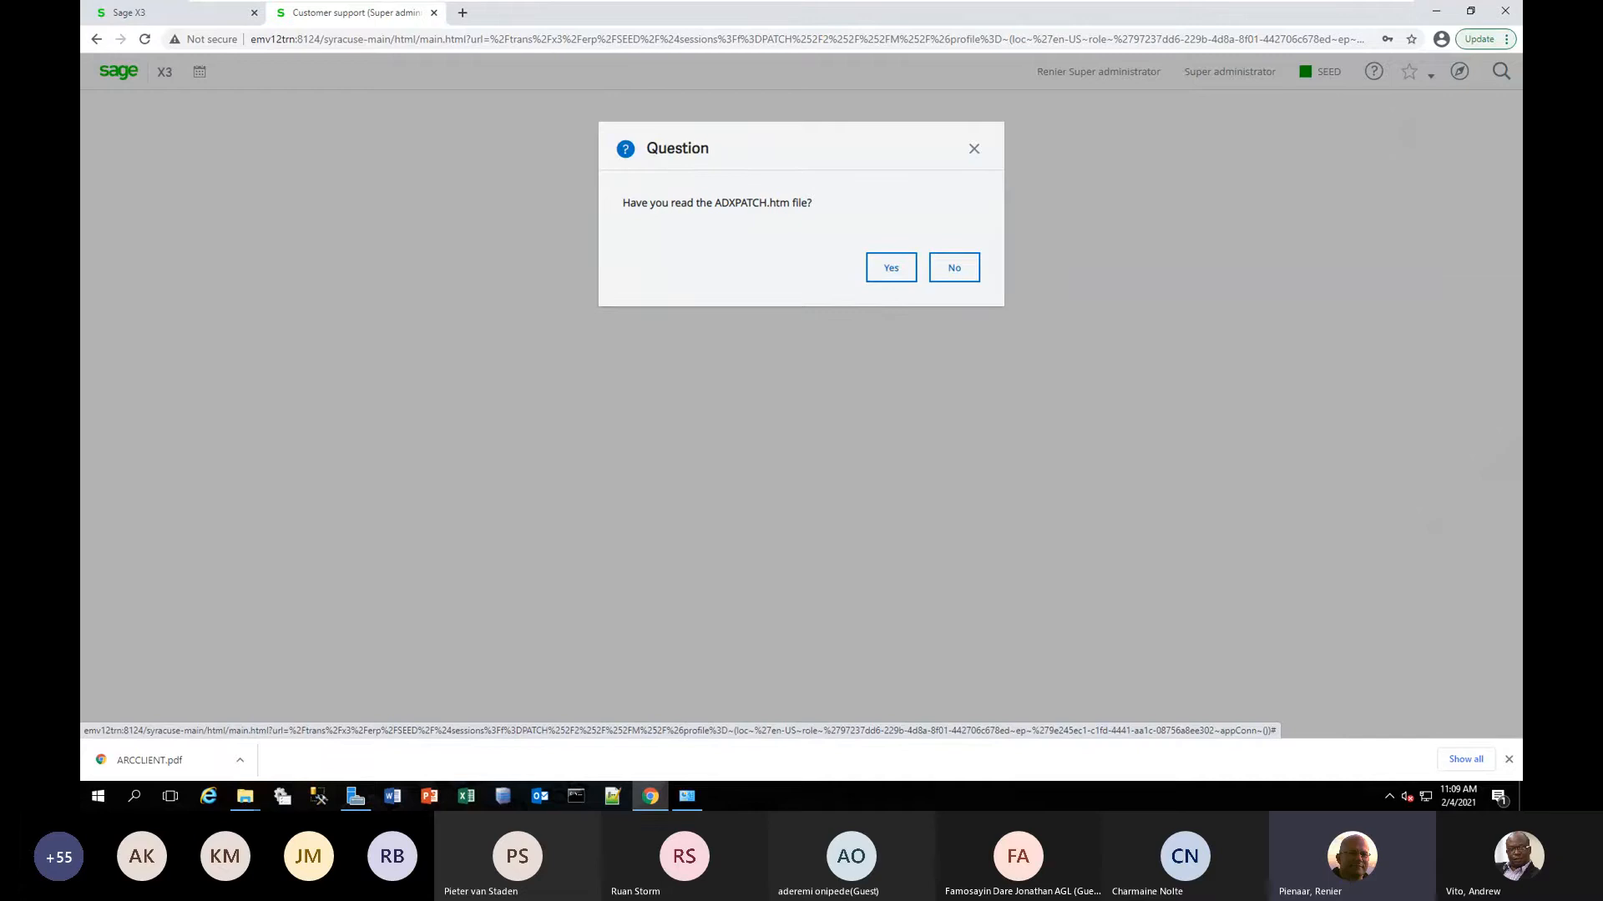
pyautogui.click(890, 267)
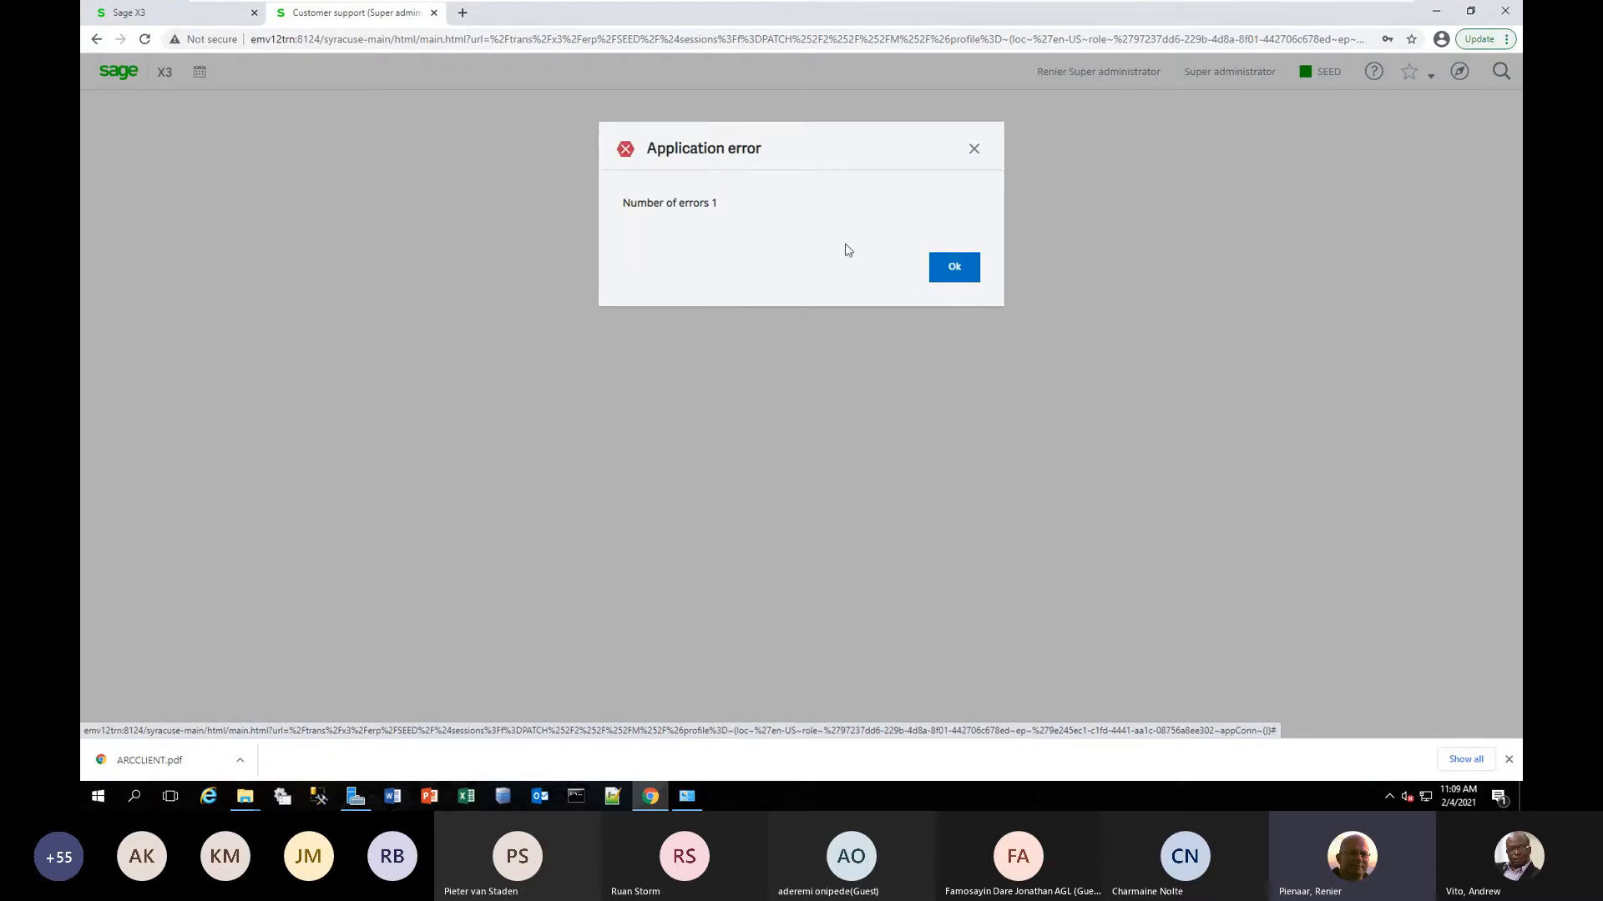
pyautogui.click(954, 267)
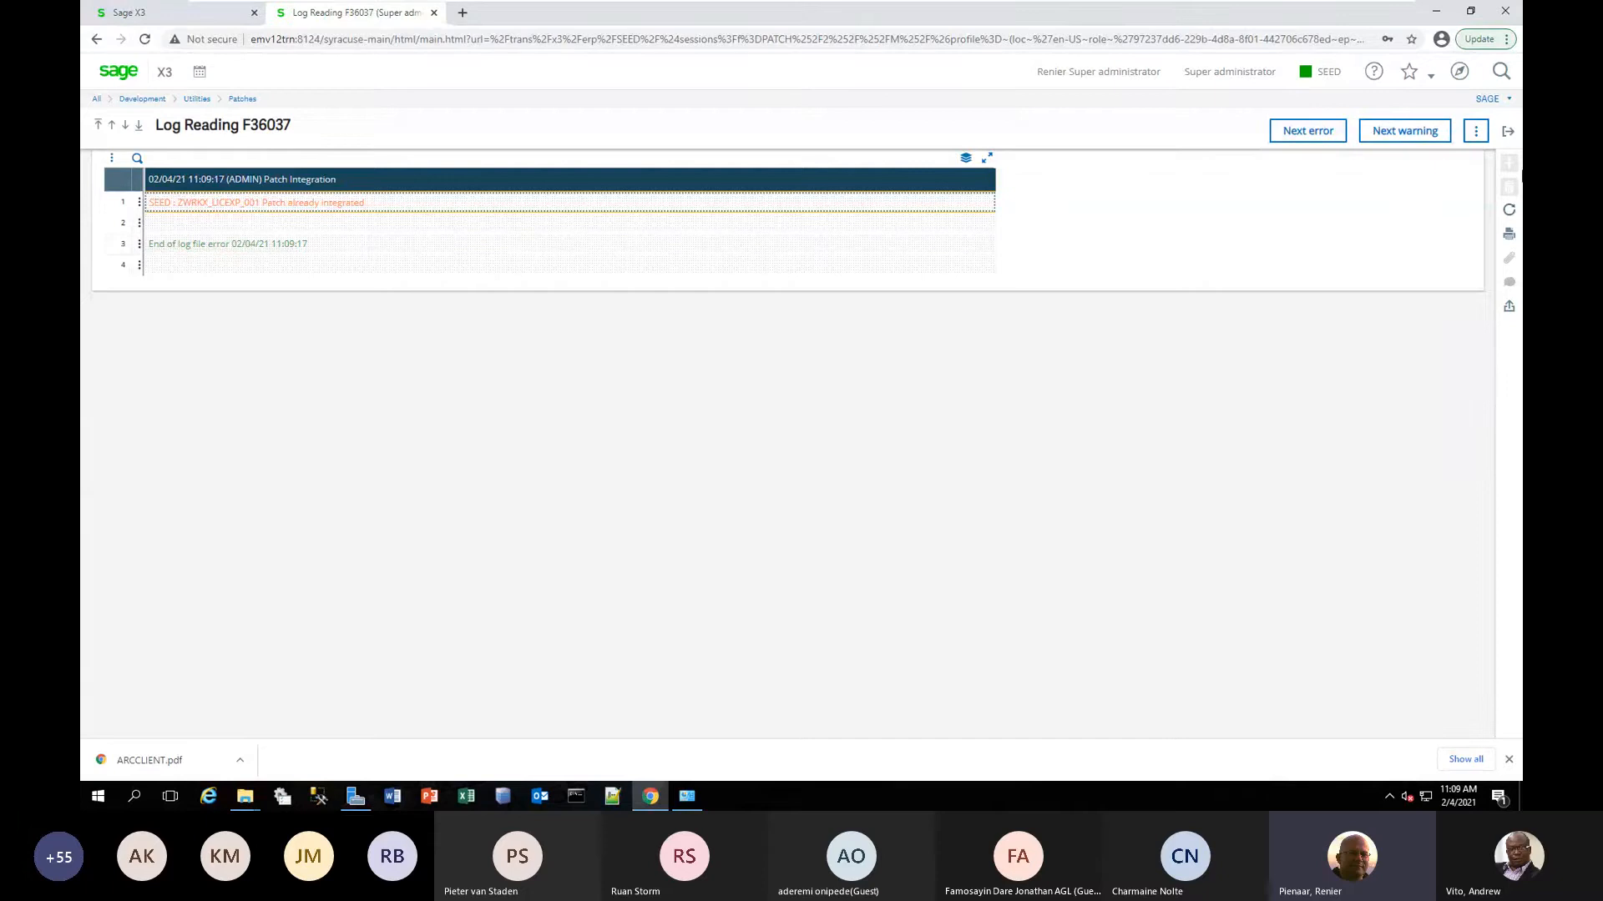
pyautogui.click(1508, 132)
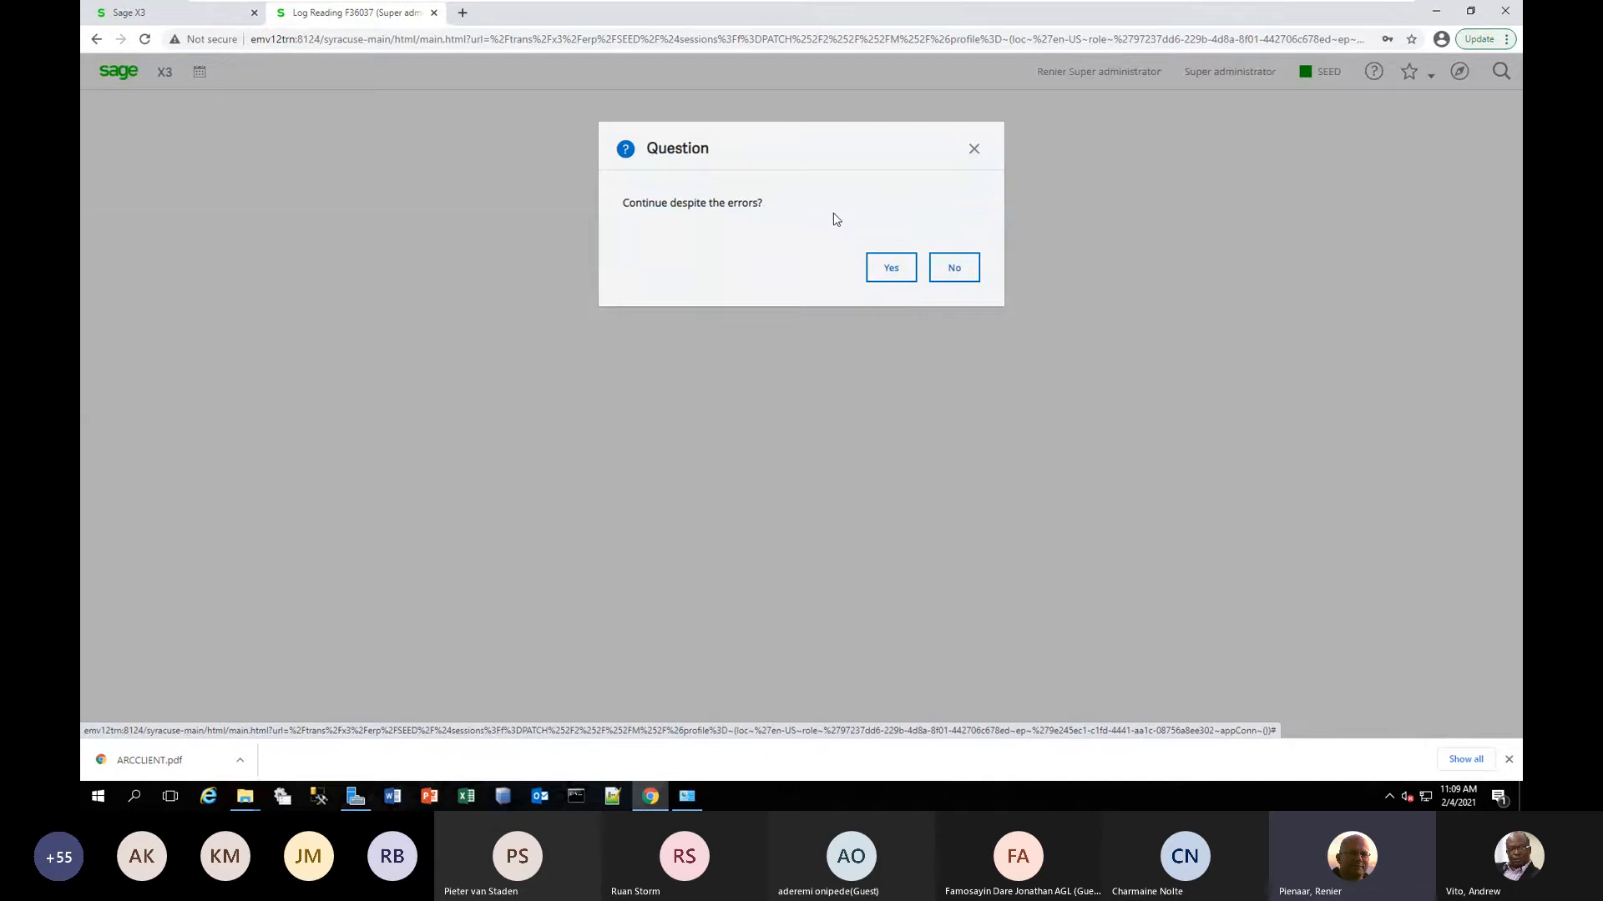
pyautogui.click(891, 269)
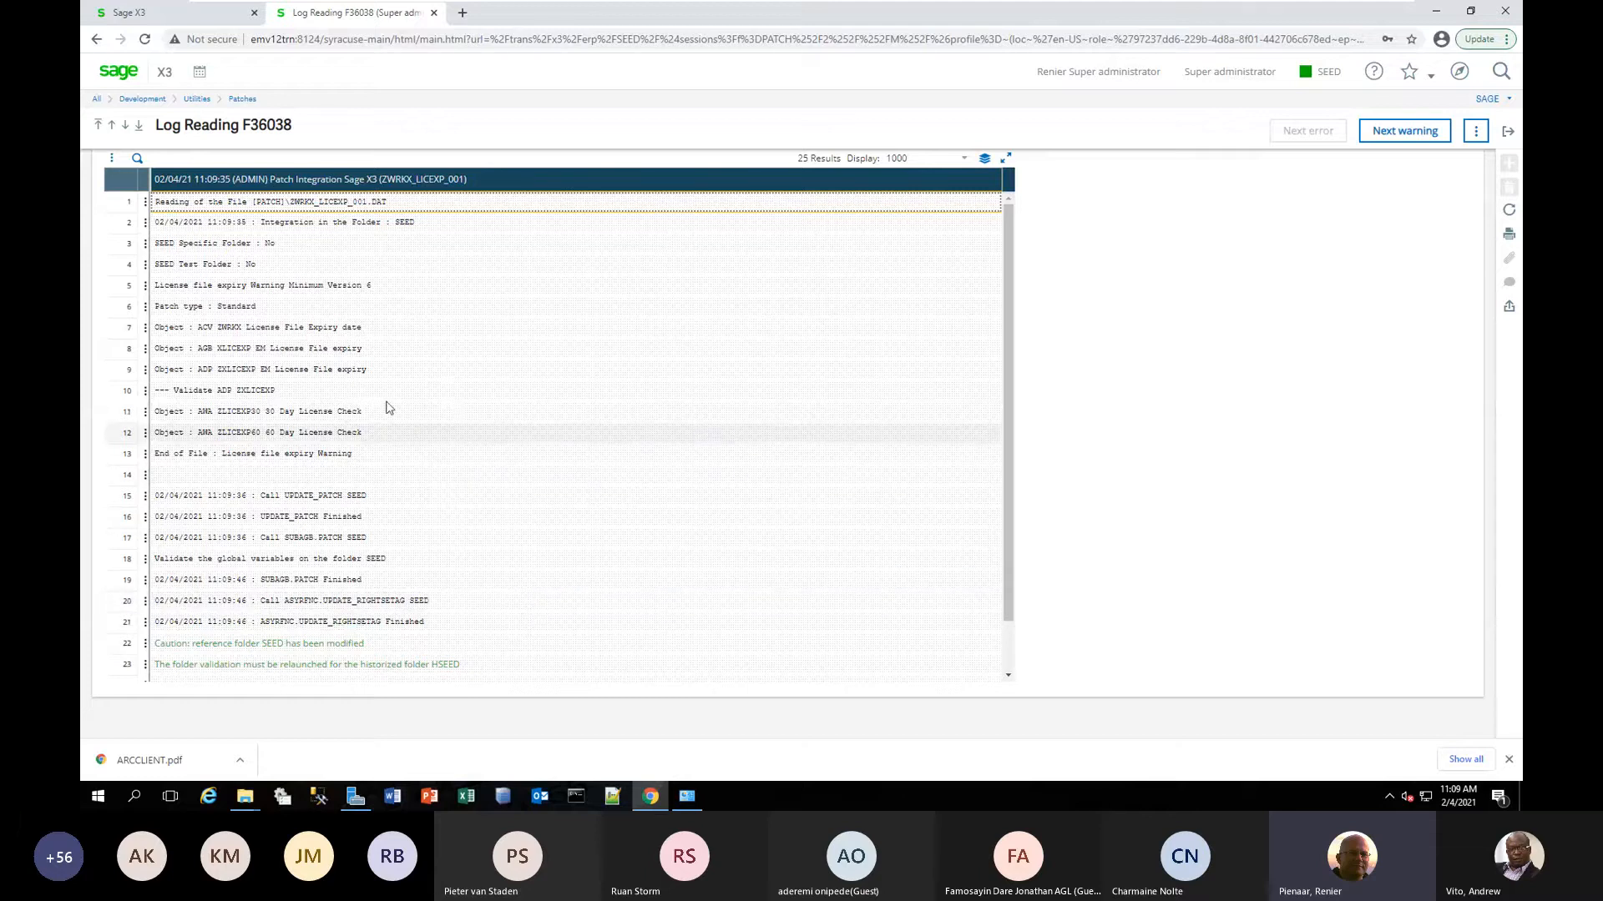
# Review the ZWRKX_LICEXP_001 integration log, then close it along with the ZLICEXP30 workflow log and the patch function.
pyautogui.scroll(-1, 349, 262)
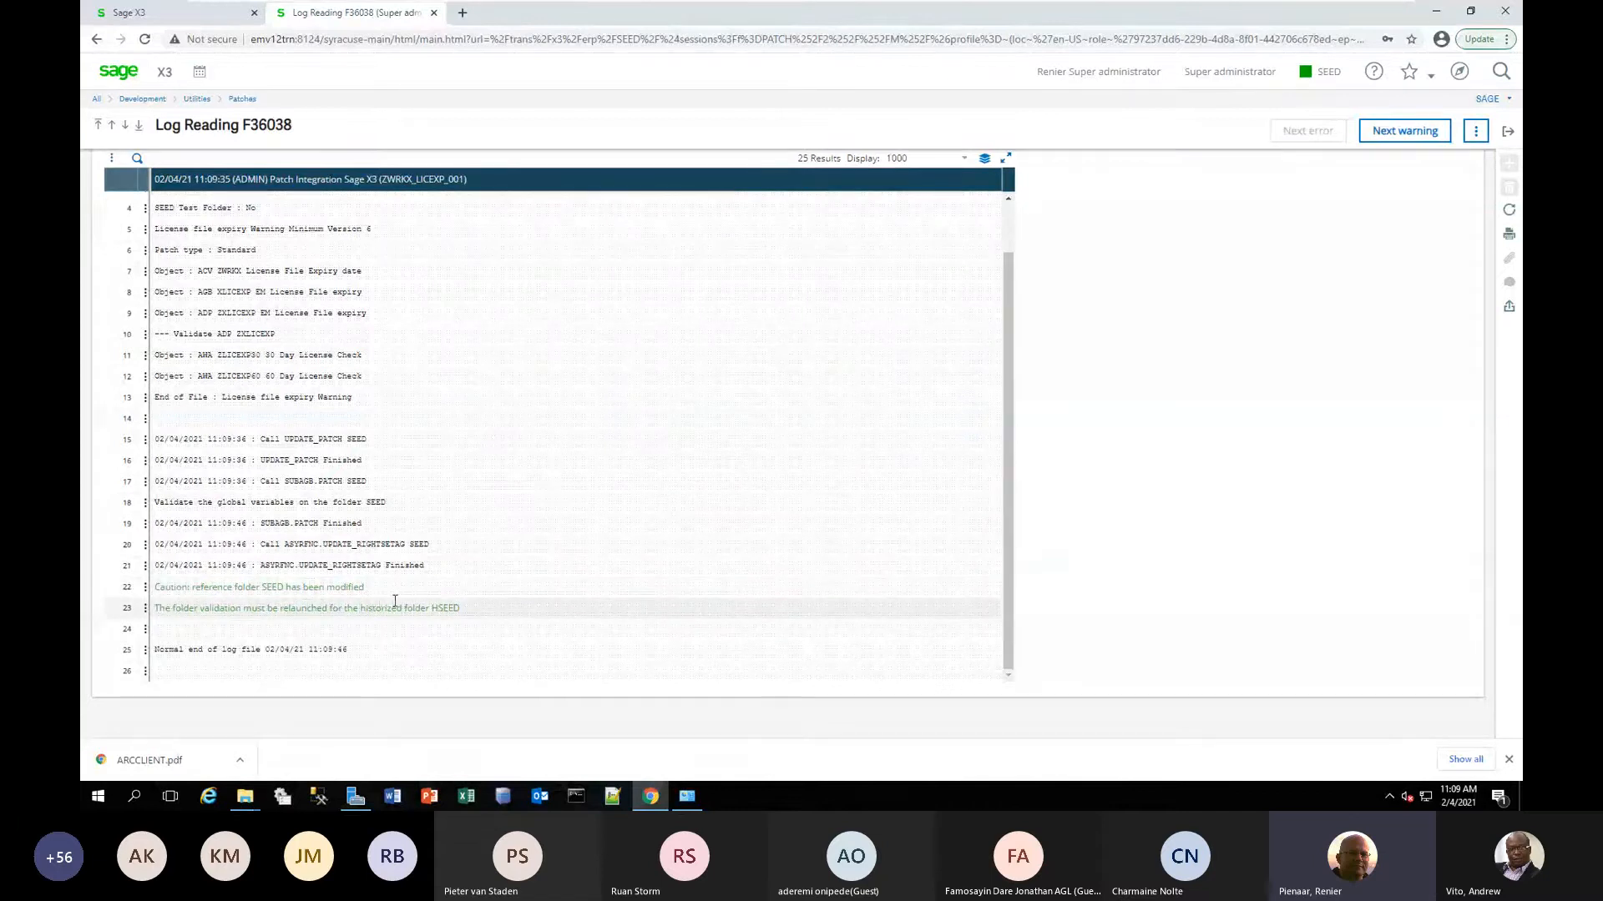
pyautogui.scroll(1, 404, 599)
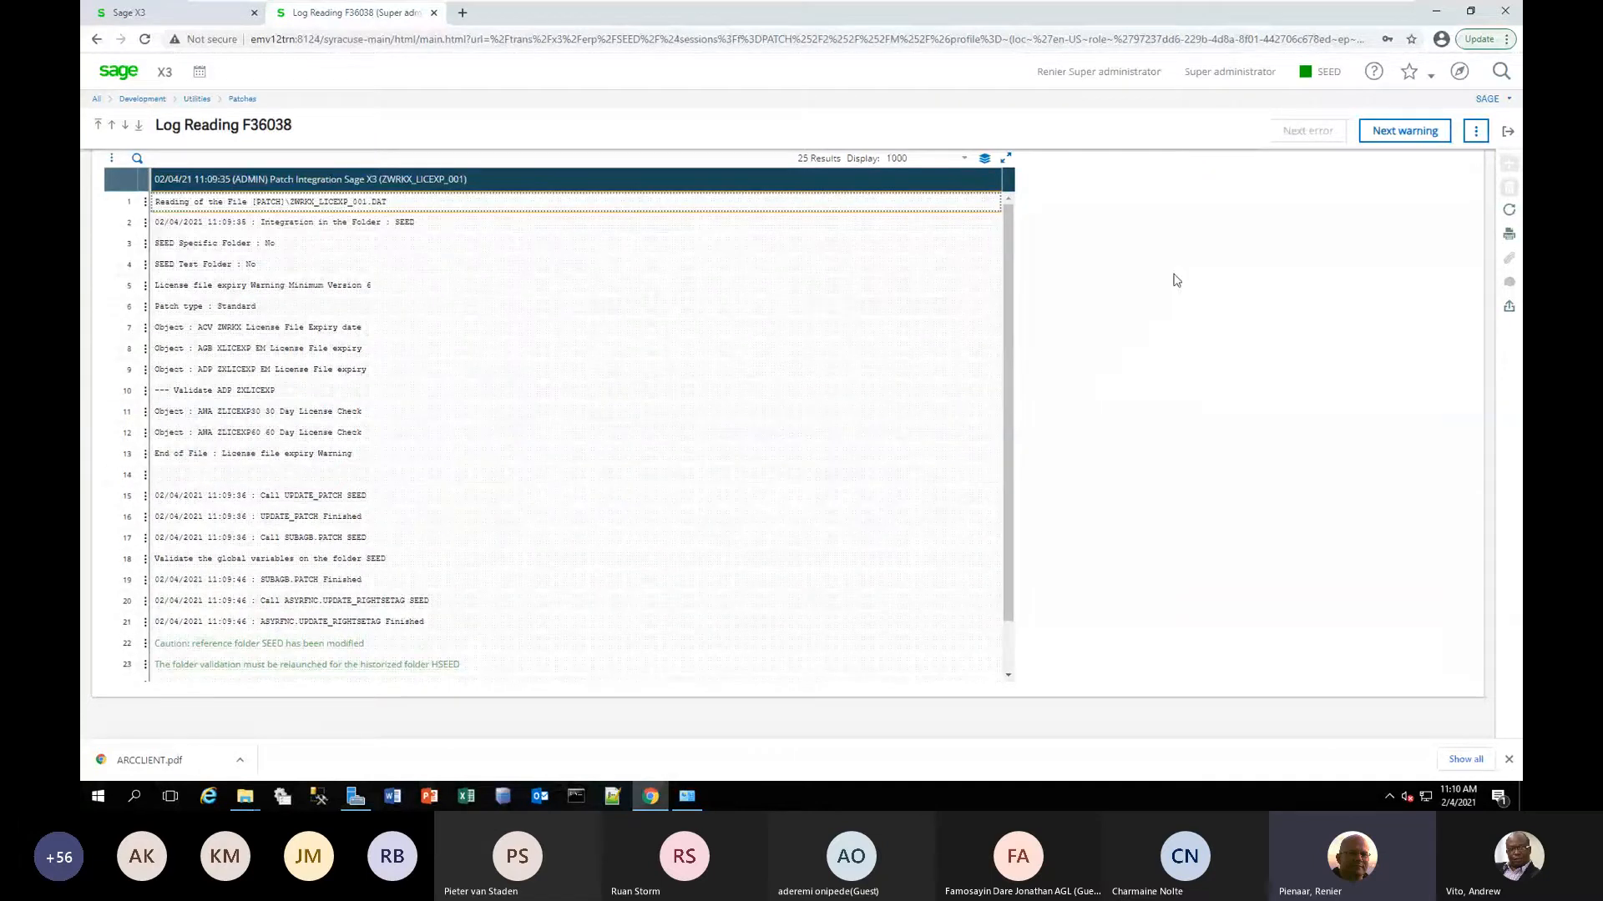
pyautogui.click(1506, 133)
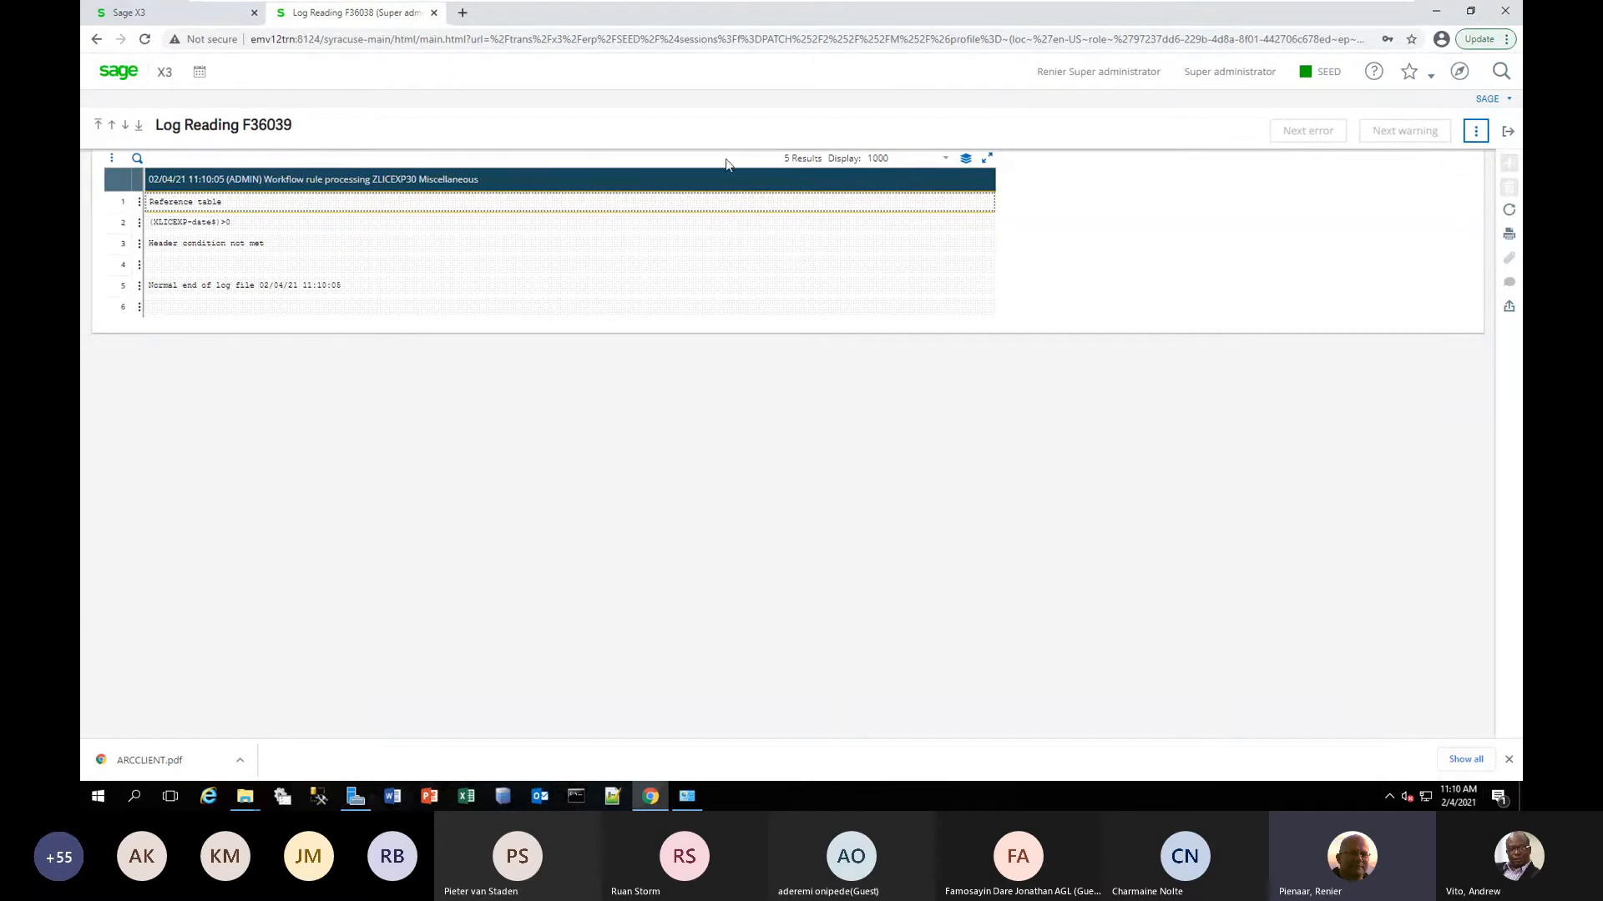
pyautogui.click(1509, 132)
pyautogui.click(1510, 133)
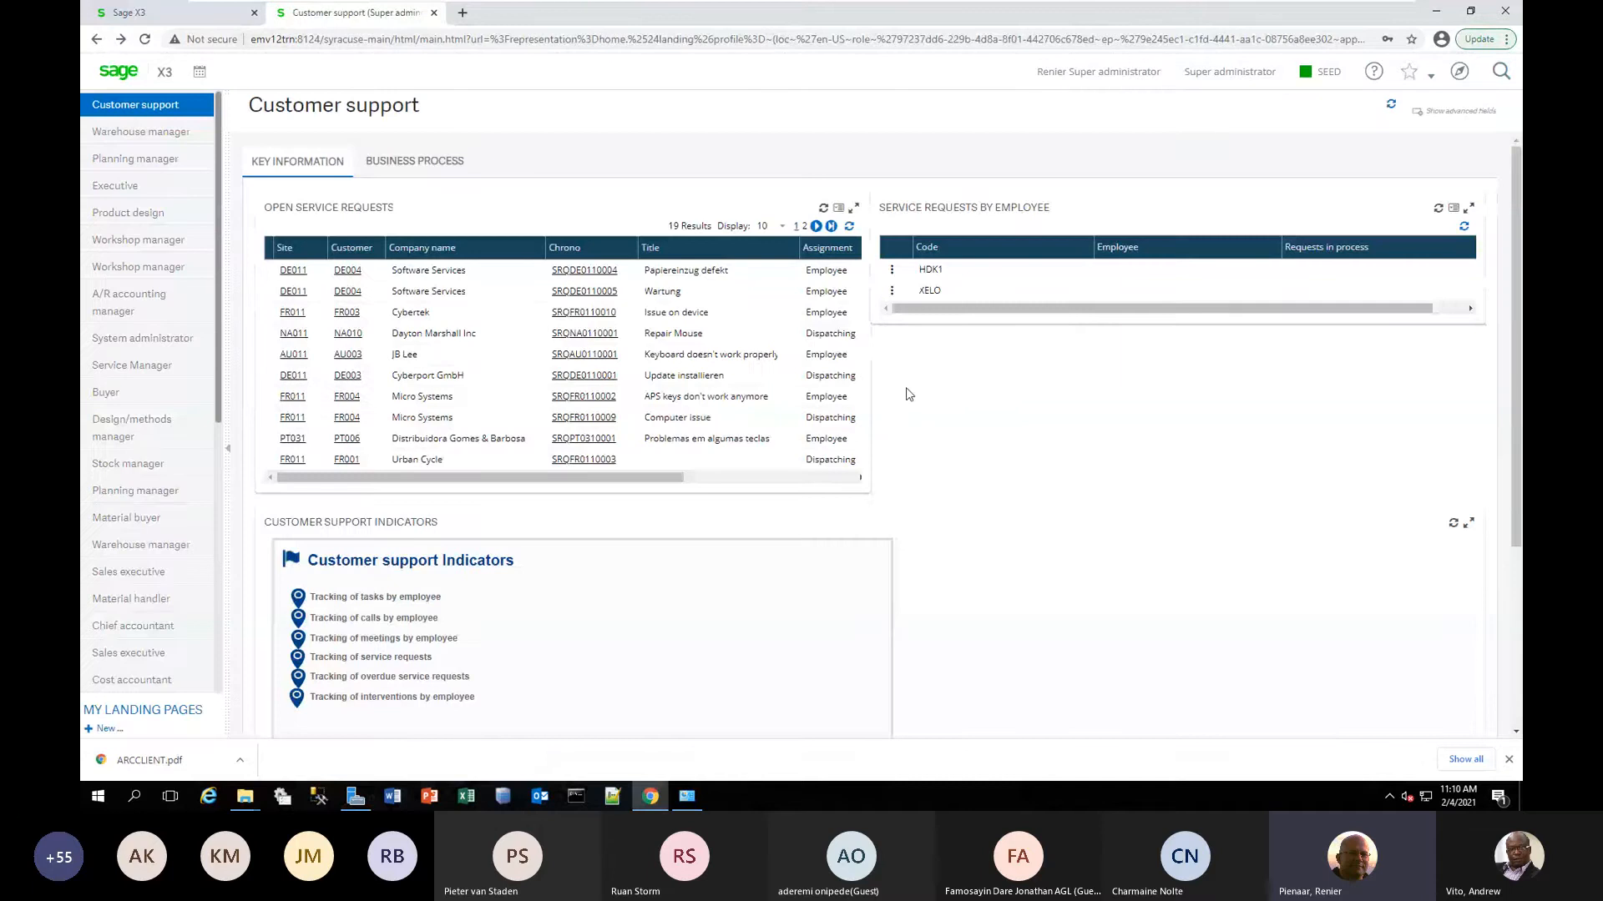
# Open the Sage X3 licence record from the licence data in Administration and check its end of validity date.
pyautogui.click(1460, 74)
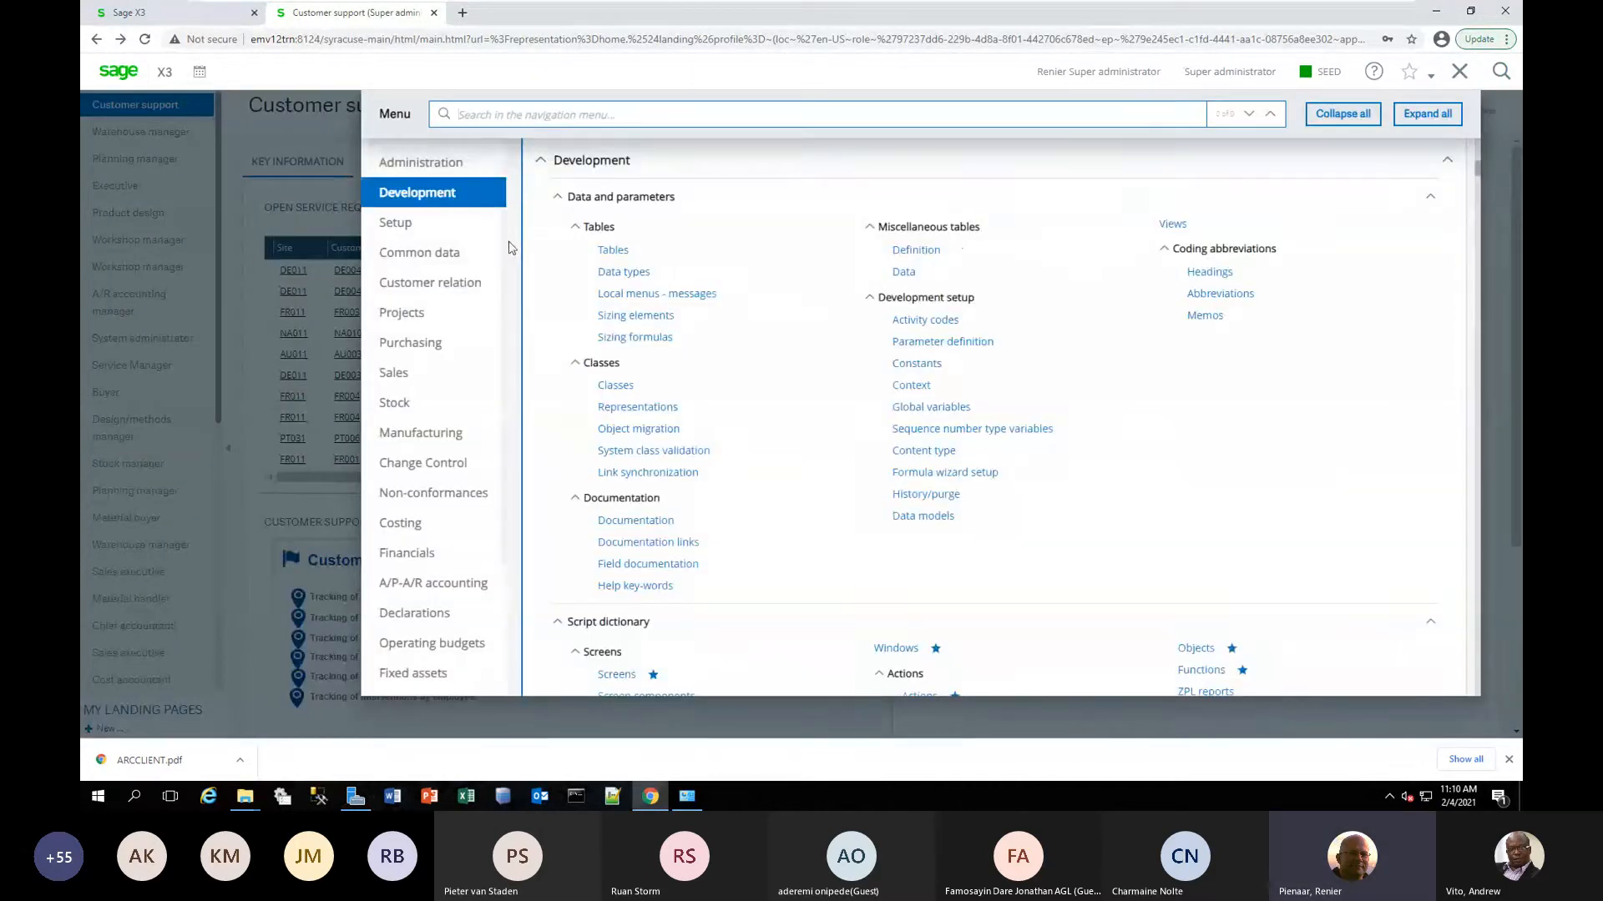
pyautogui.click(441, 167)
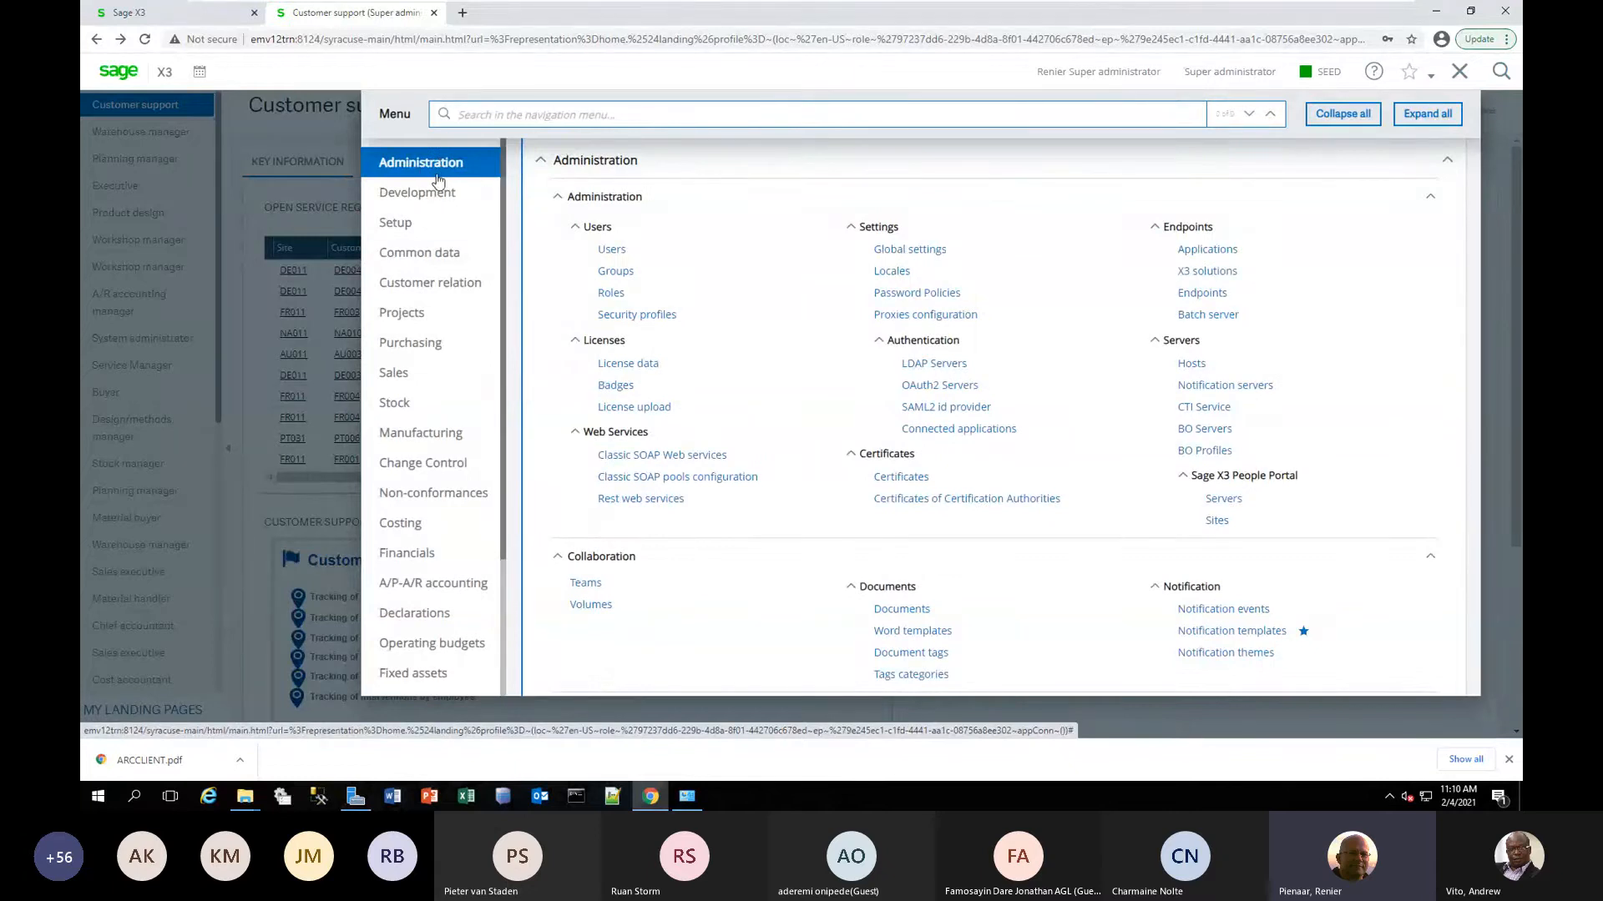
pyautogui.click(650, 367)
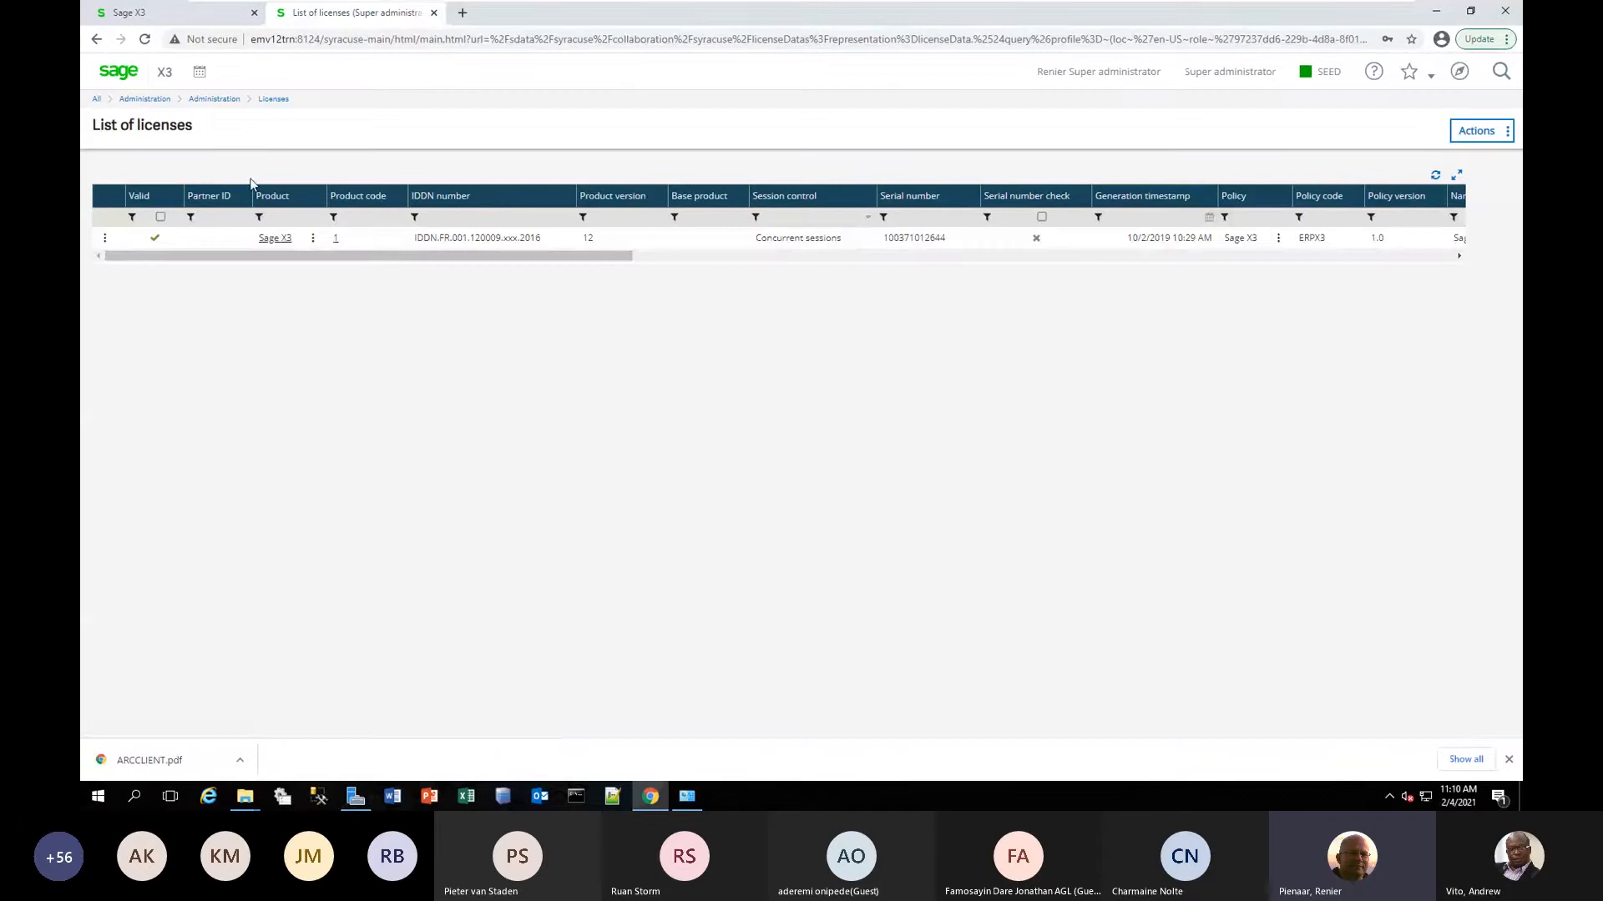
pyautogui.click(278, 238)
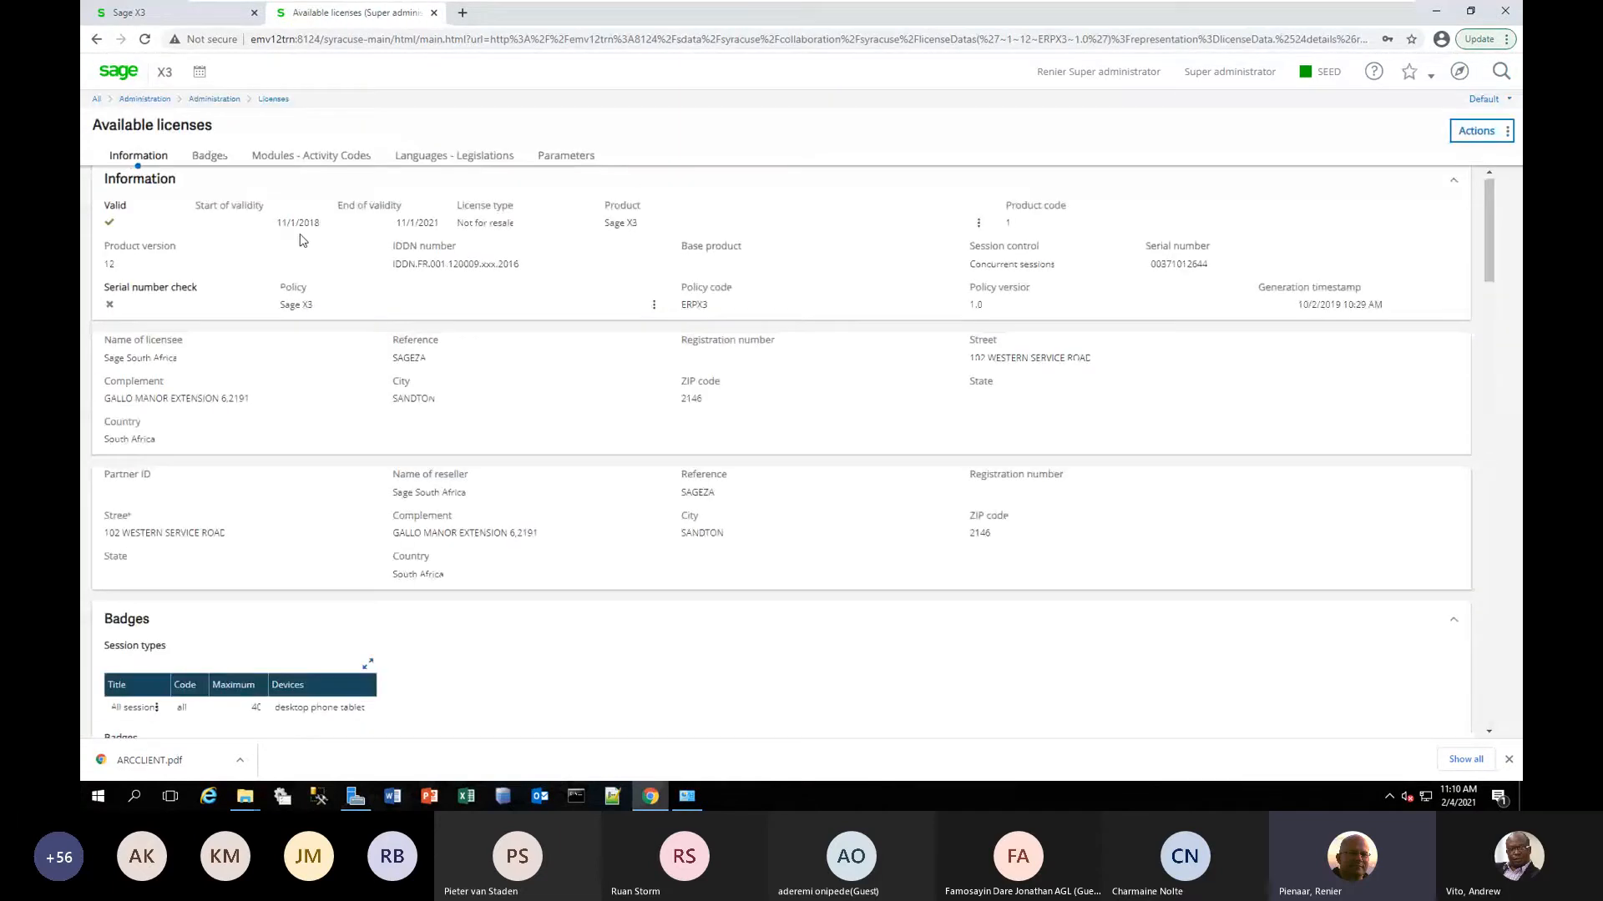
pyautogui.moveTo(444, 228); pyautogui.dragTo(398, 227)
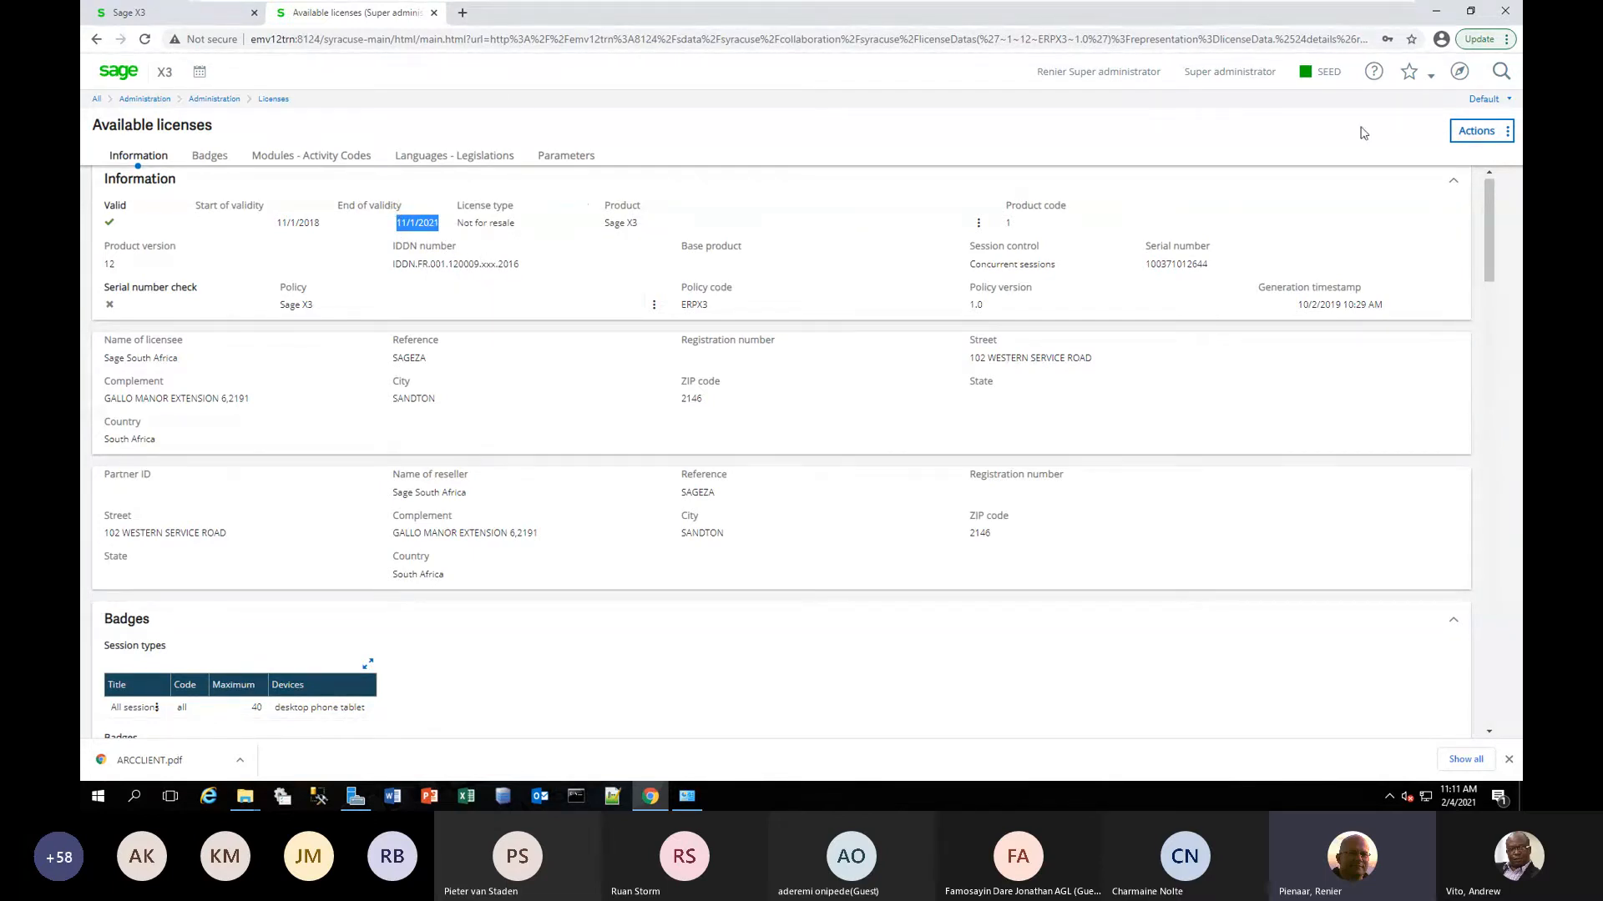
# Open the Parameter values function in the general parameters setup and show the Supervisor chapter for the SEED folder.
pyautogui.click(1459, 71)
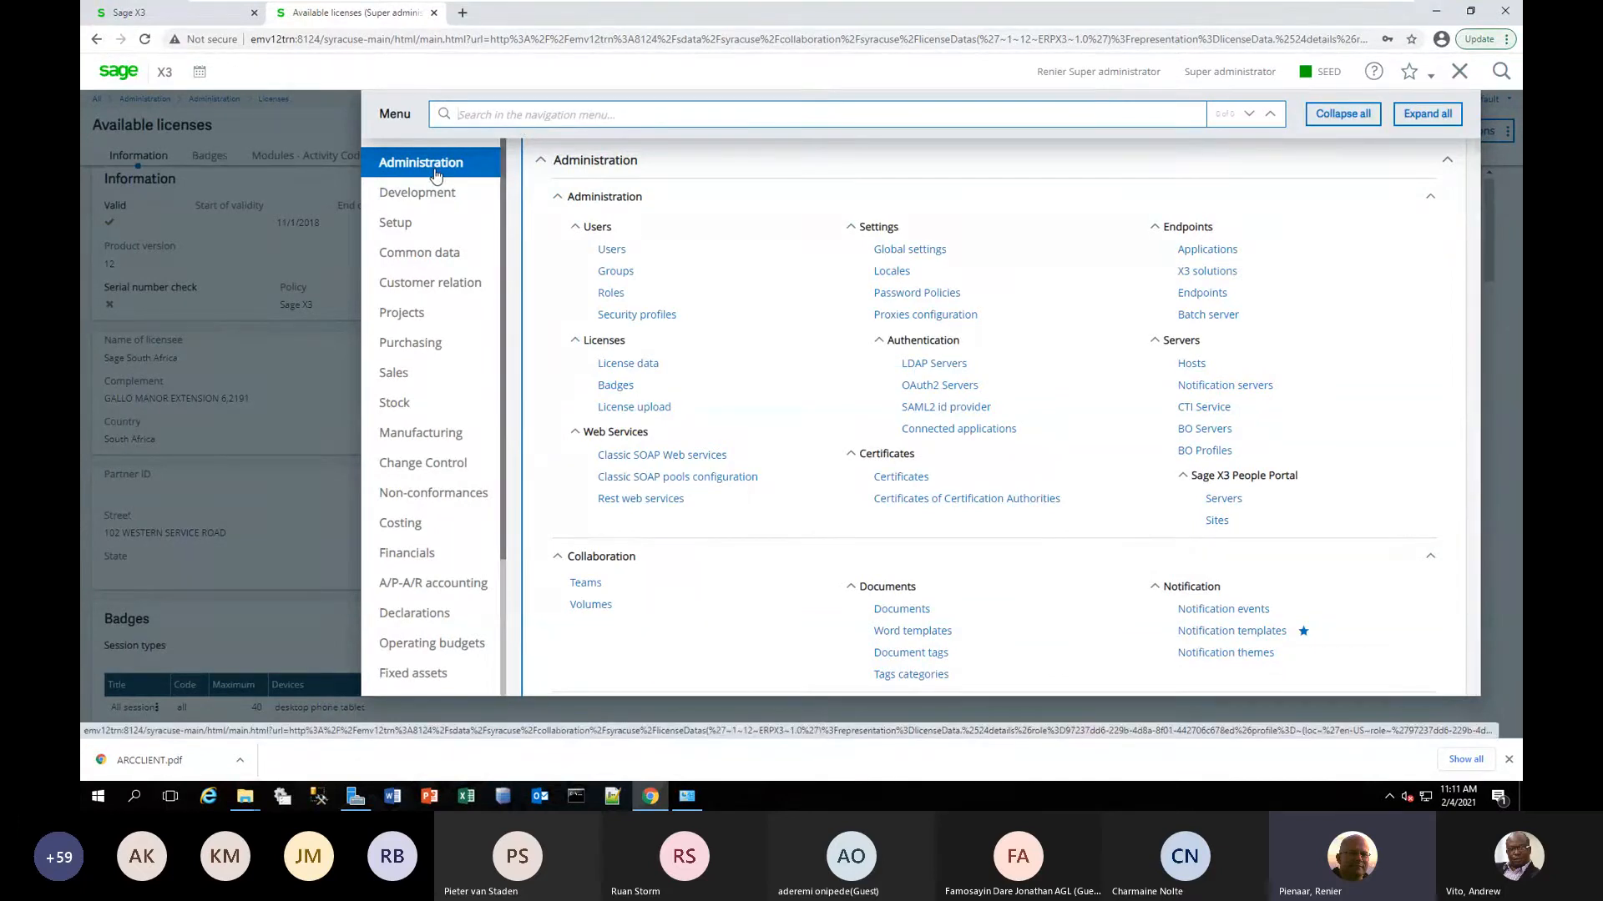
pyautogui.click(438, 224)
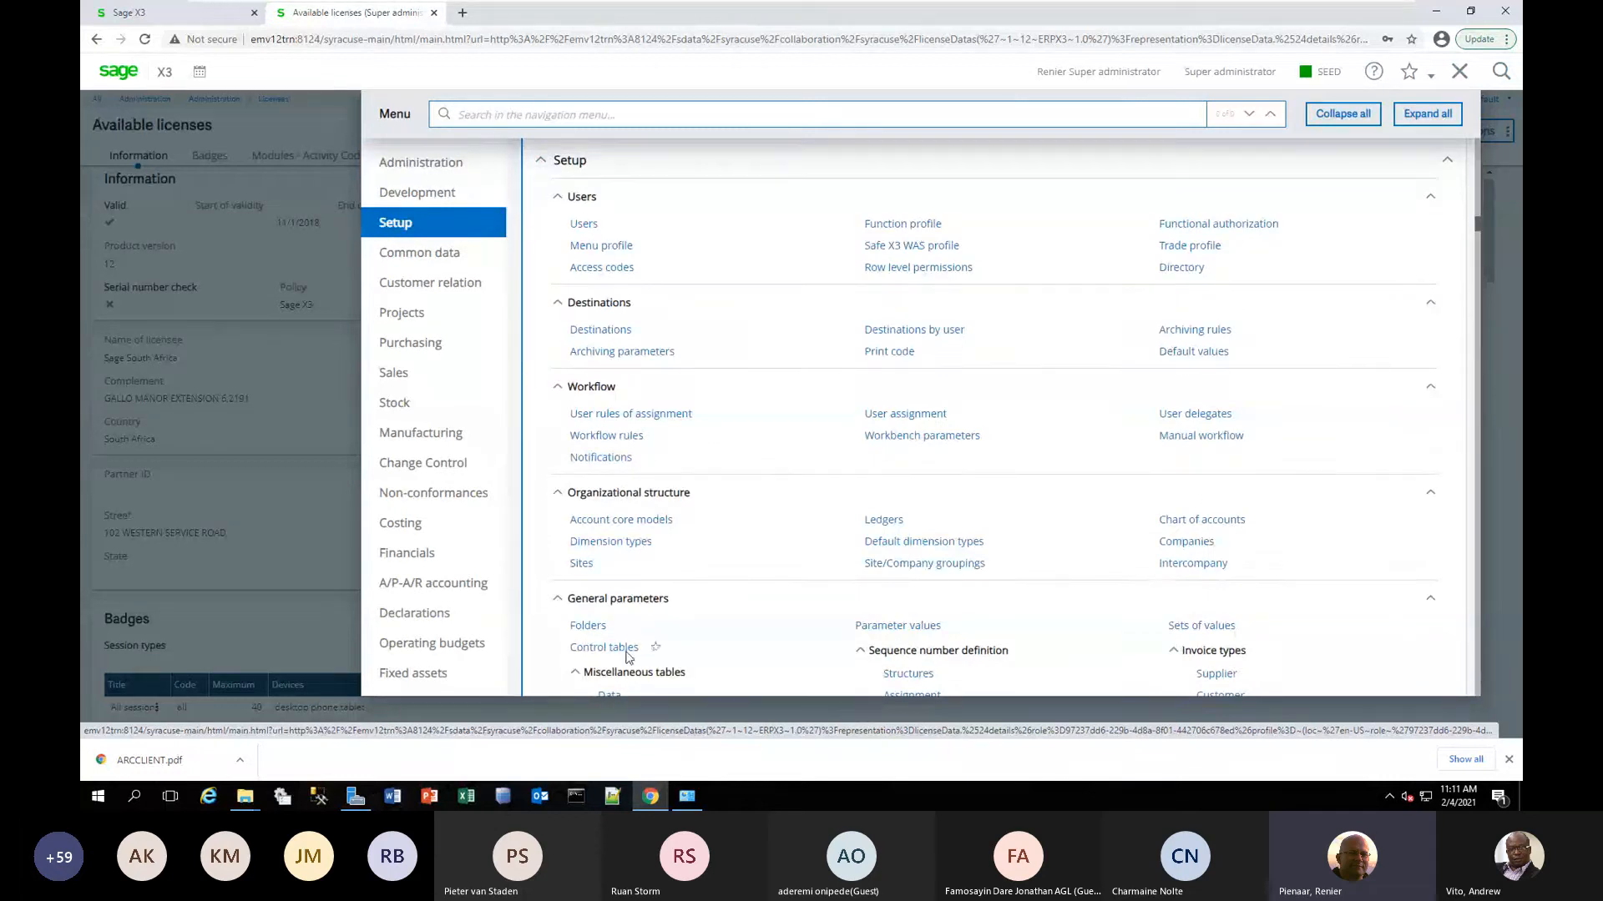
pyautogui.click(901, 628)
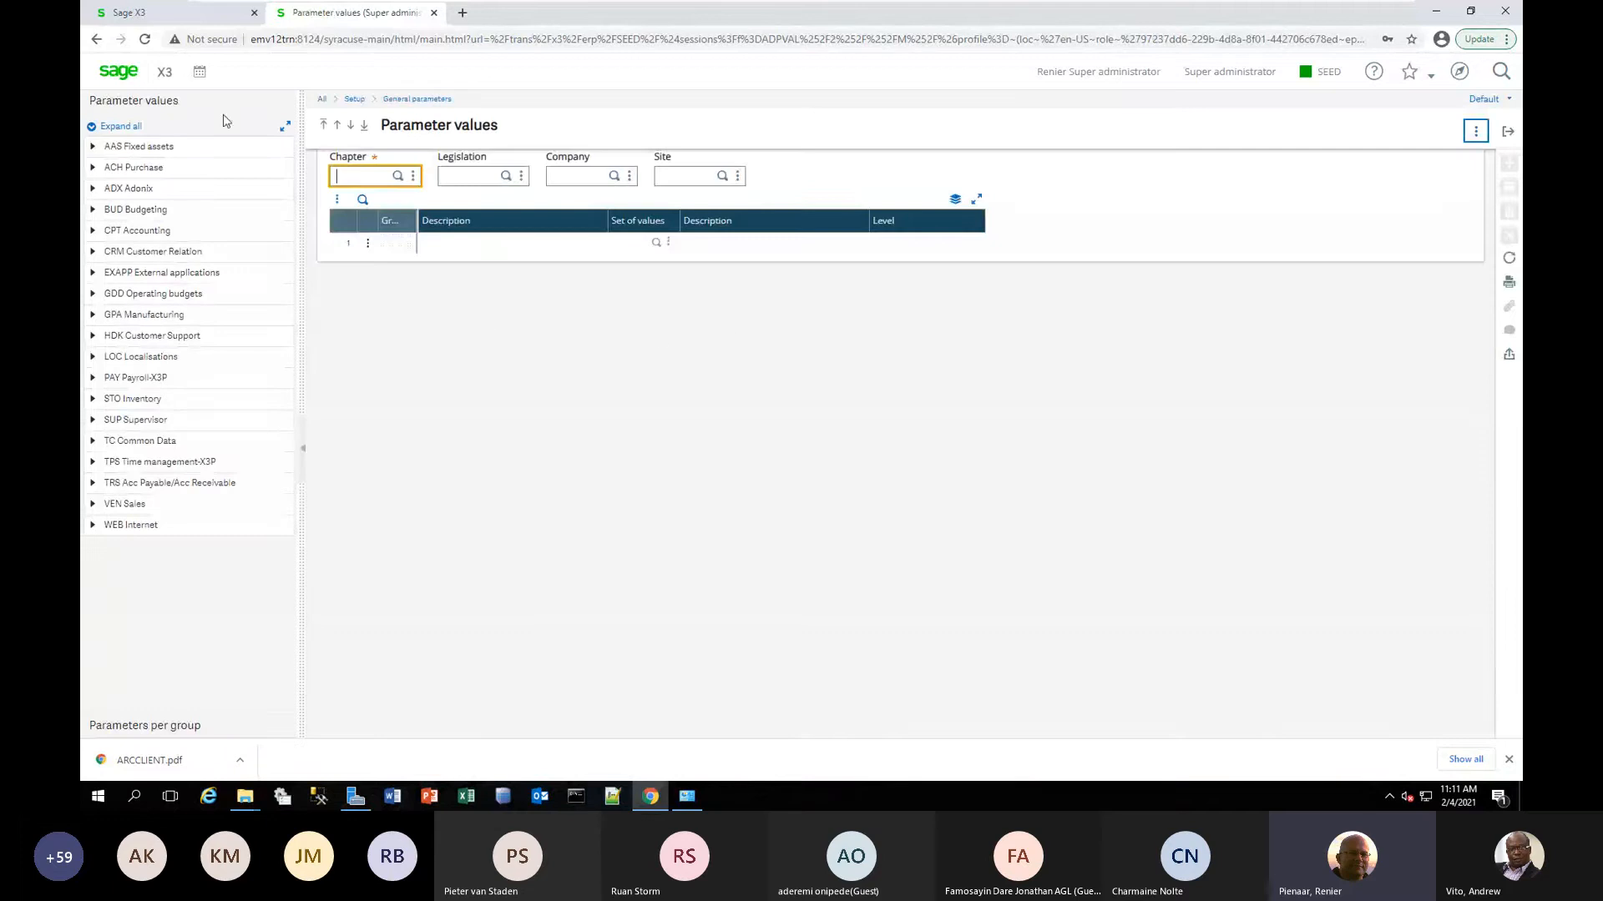
pyautogui.click(93, 421)
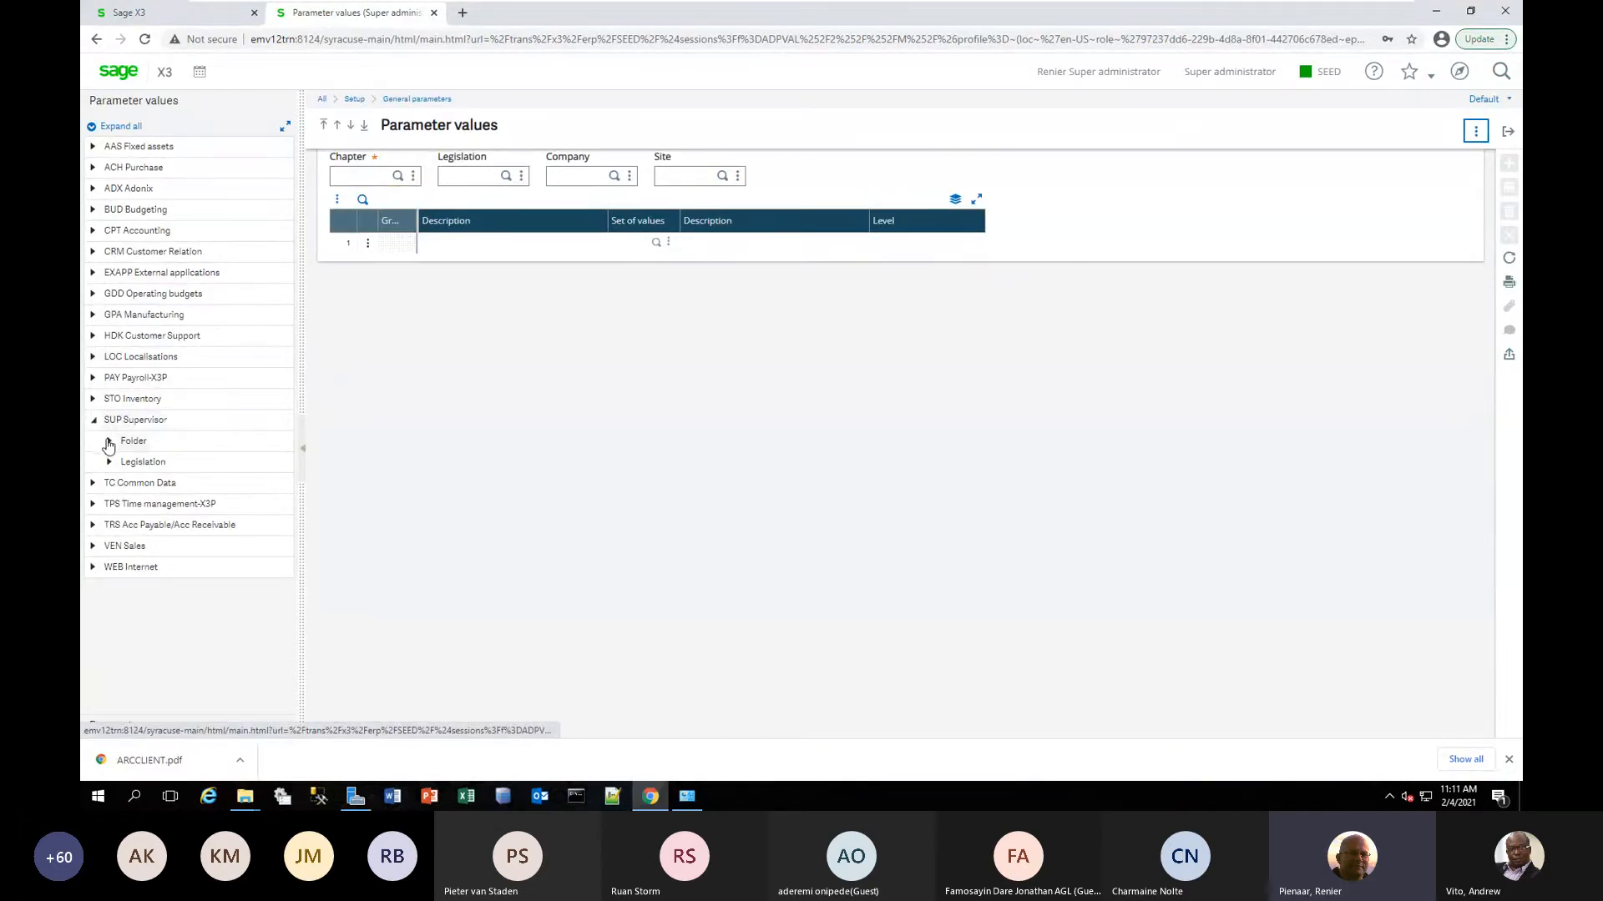
pyautogui.click(109, 442)
pyautogui.click(131, 462)
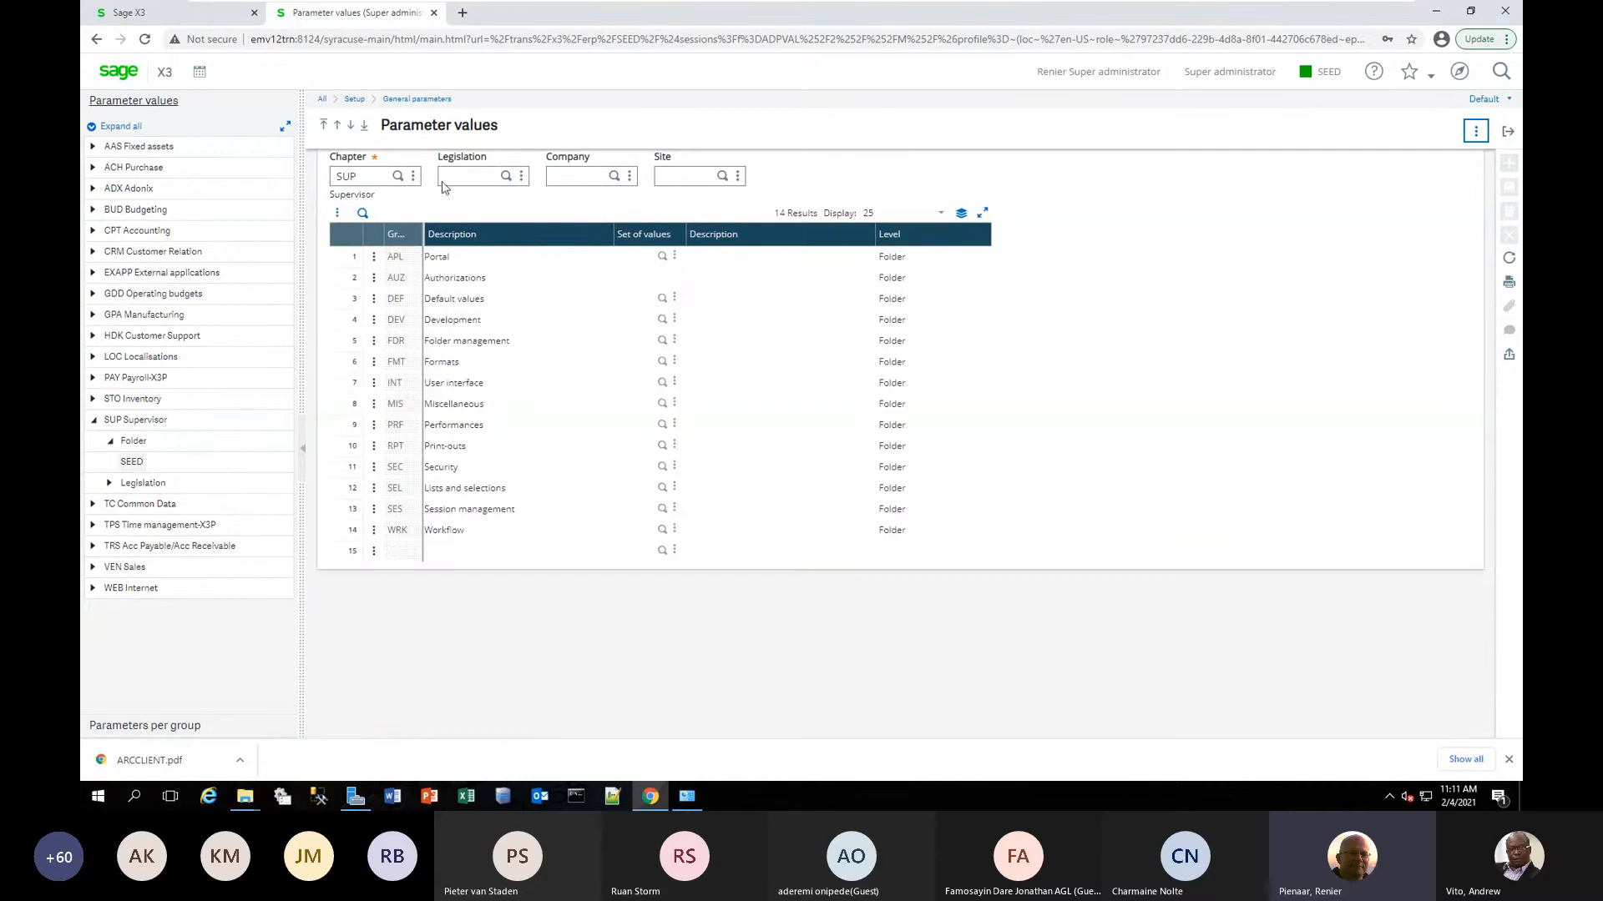
# Set the ZXLICEXP licence file expiry parameter in the DEF default values group to 11/1/2021, save, and close the parameter values.
pyautogui.click(374, 303)
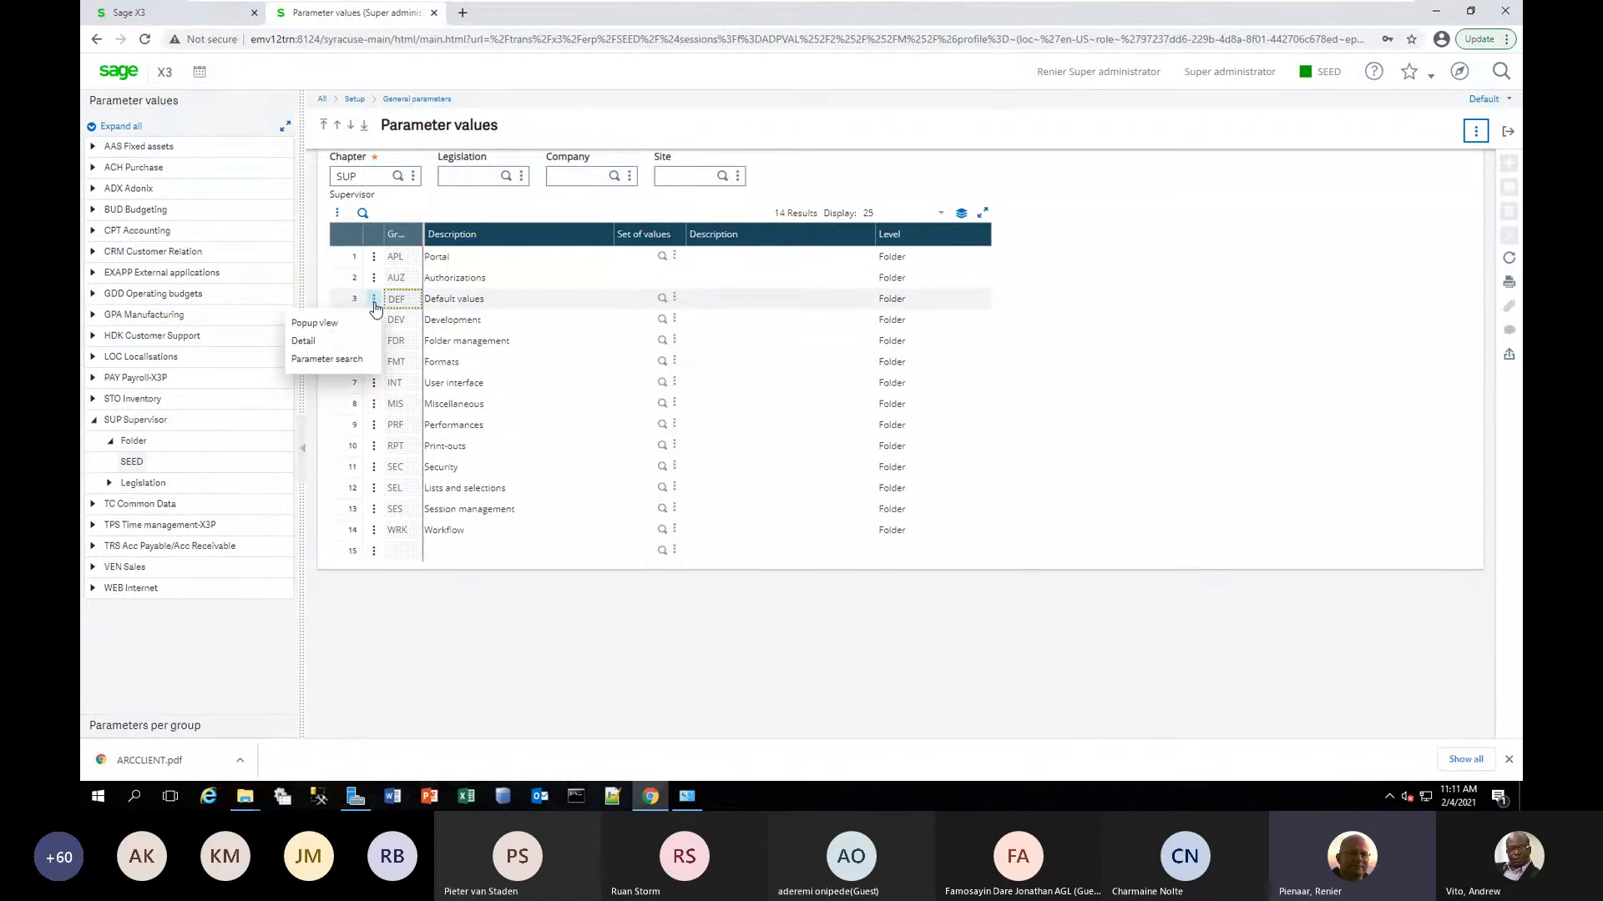
pyautogui.click(312, 342)
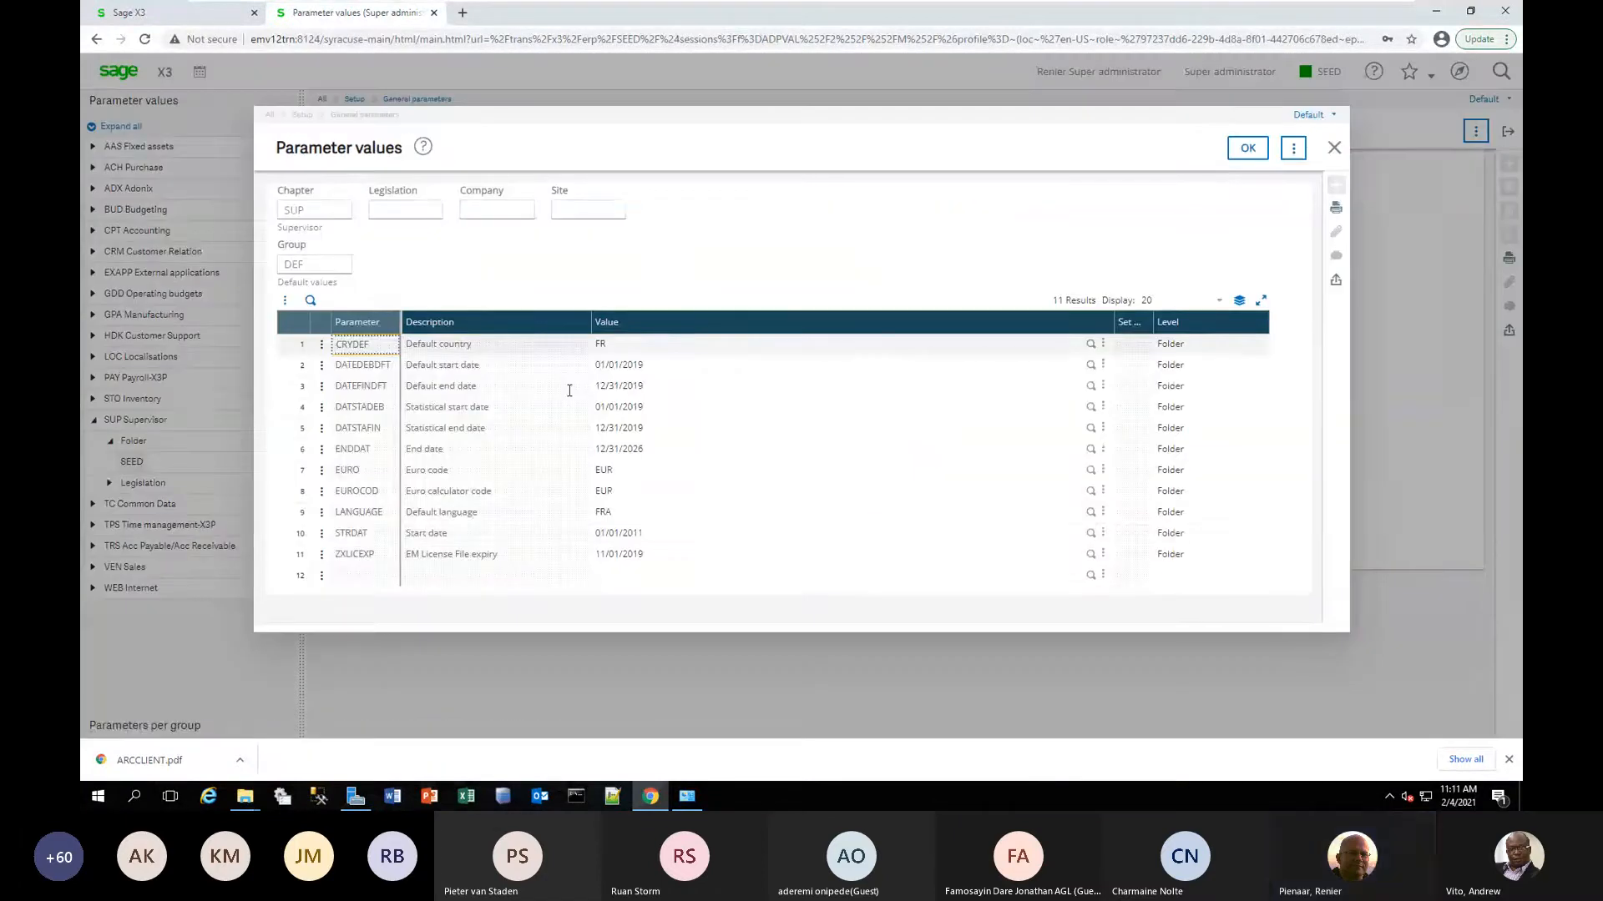
pyautogui.click(645, 553)
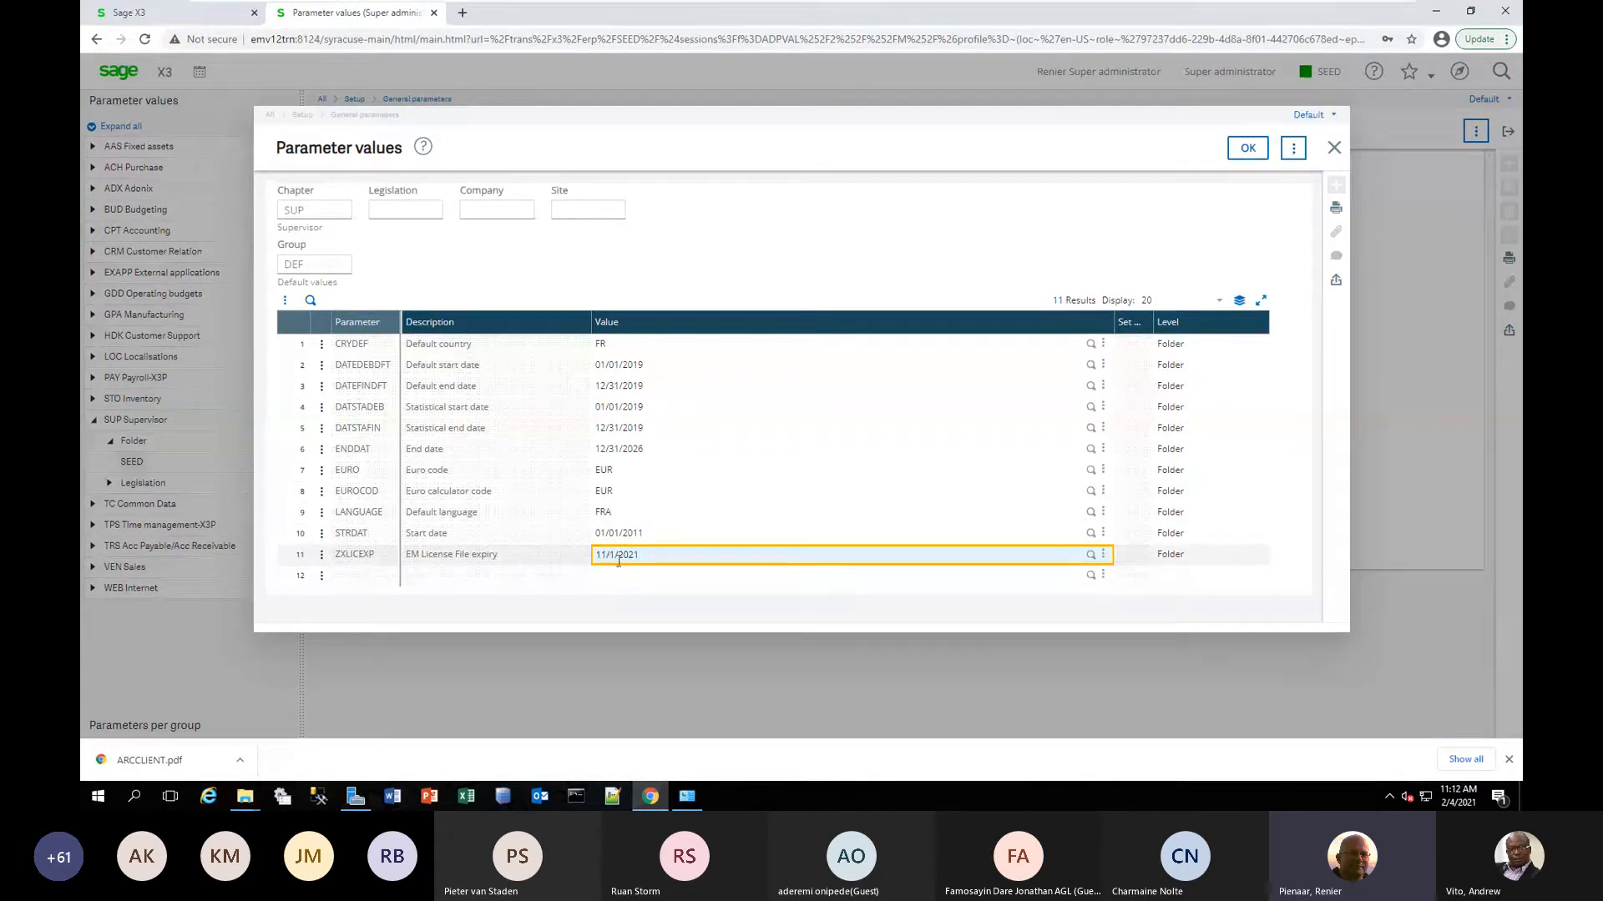
pyautogui.press('Tab')
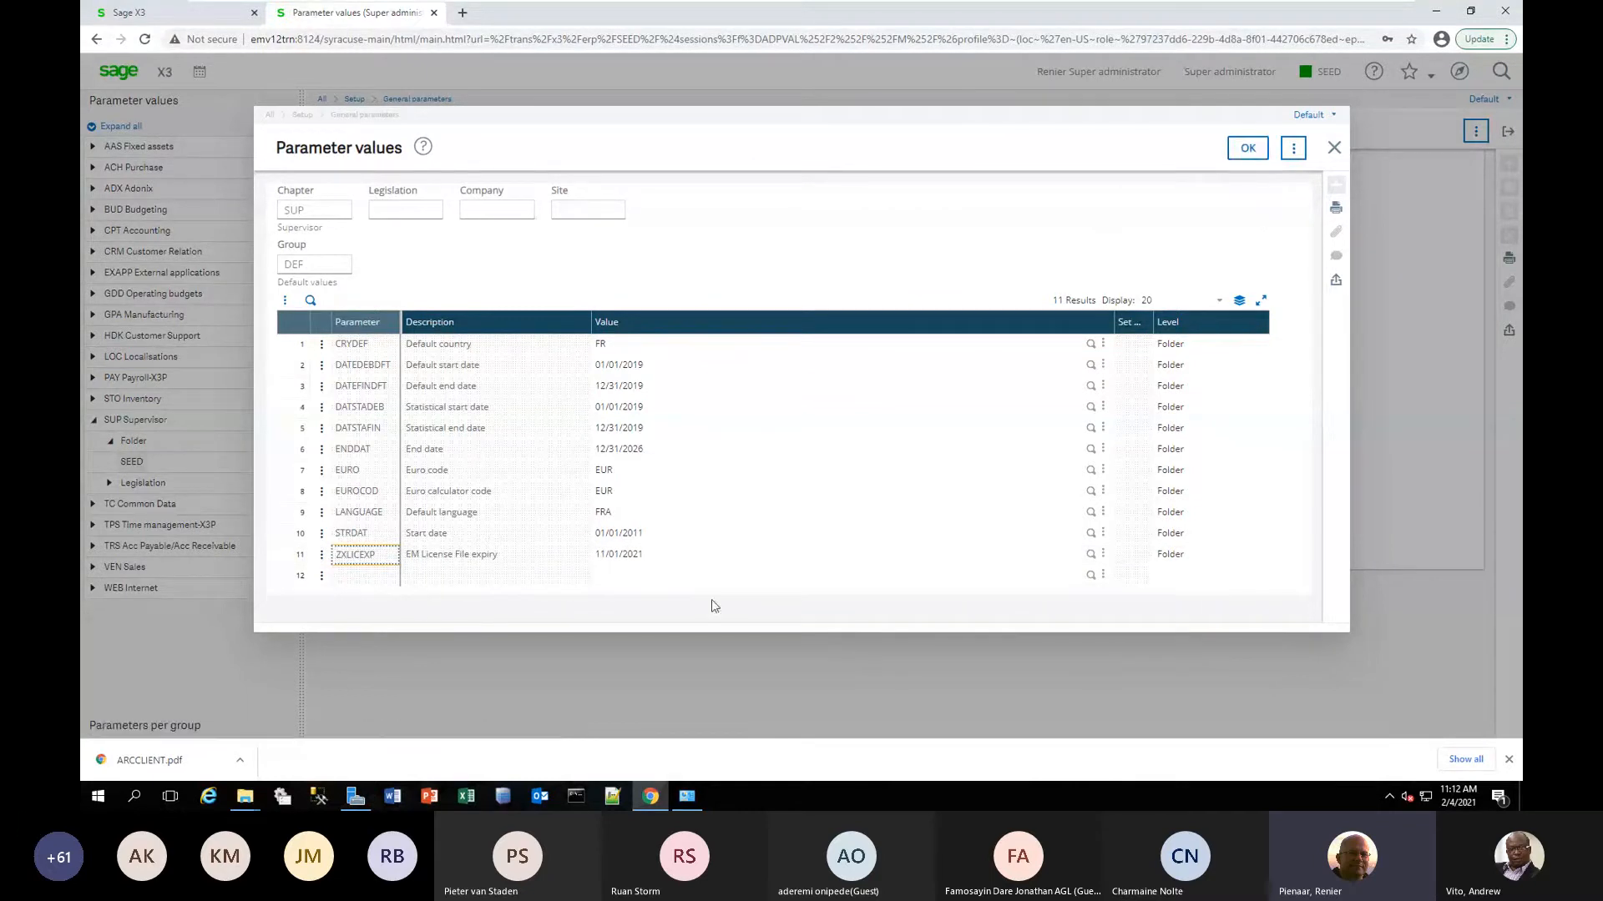
pyautogui.click(1248, 151)
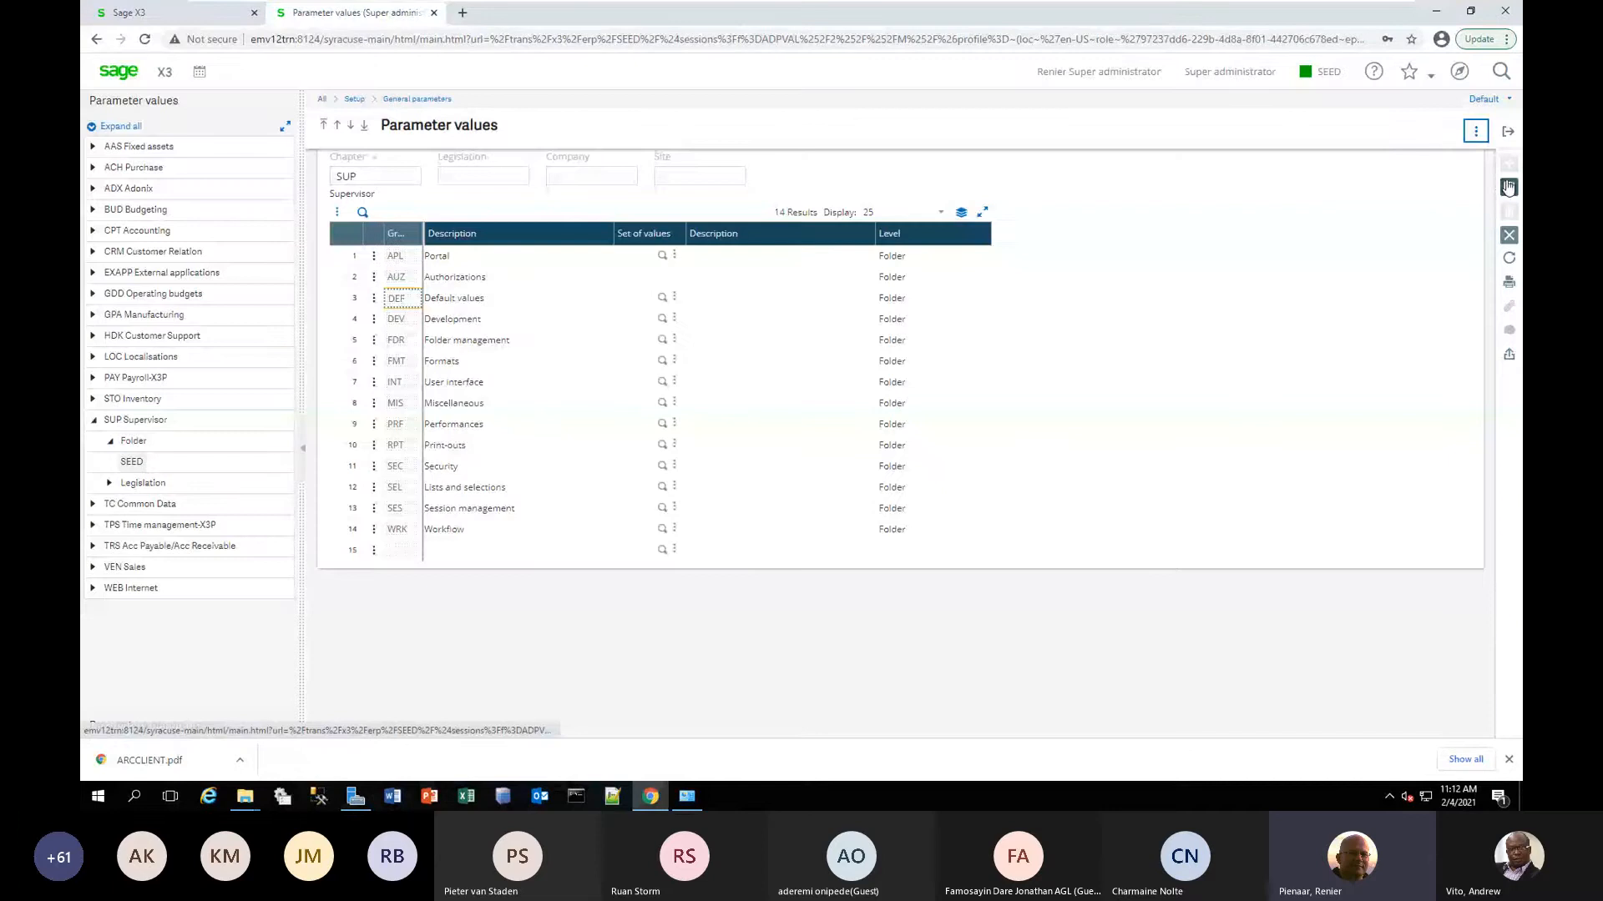
pyautogui.click(1509, 188)
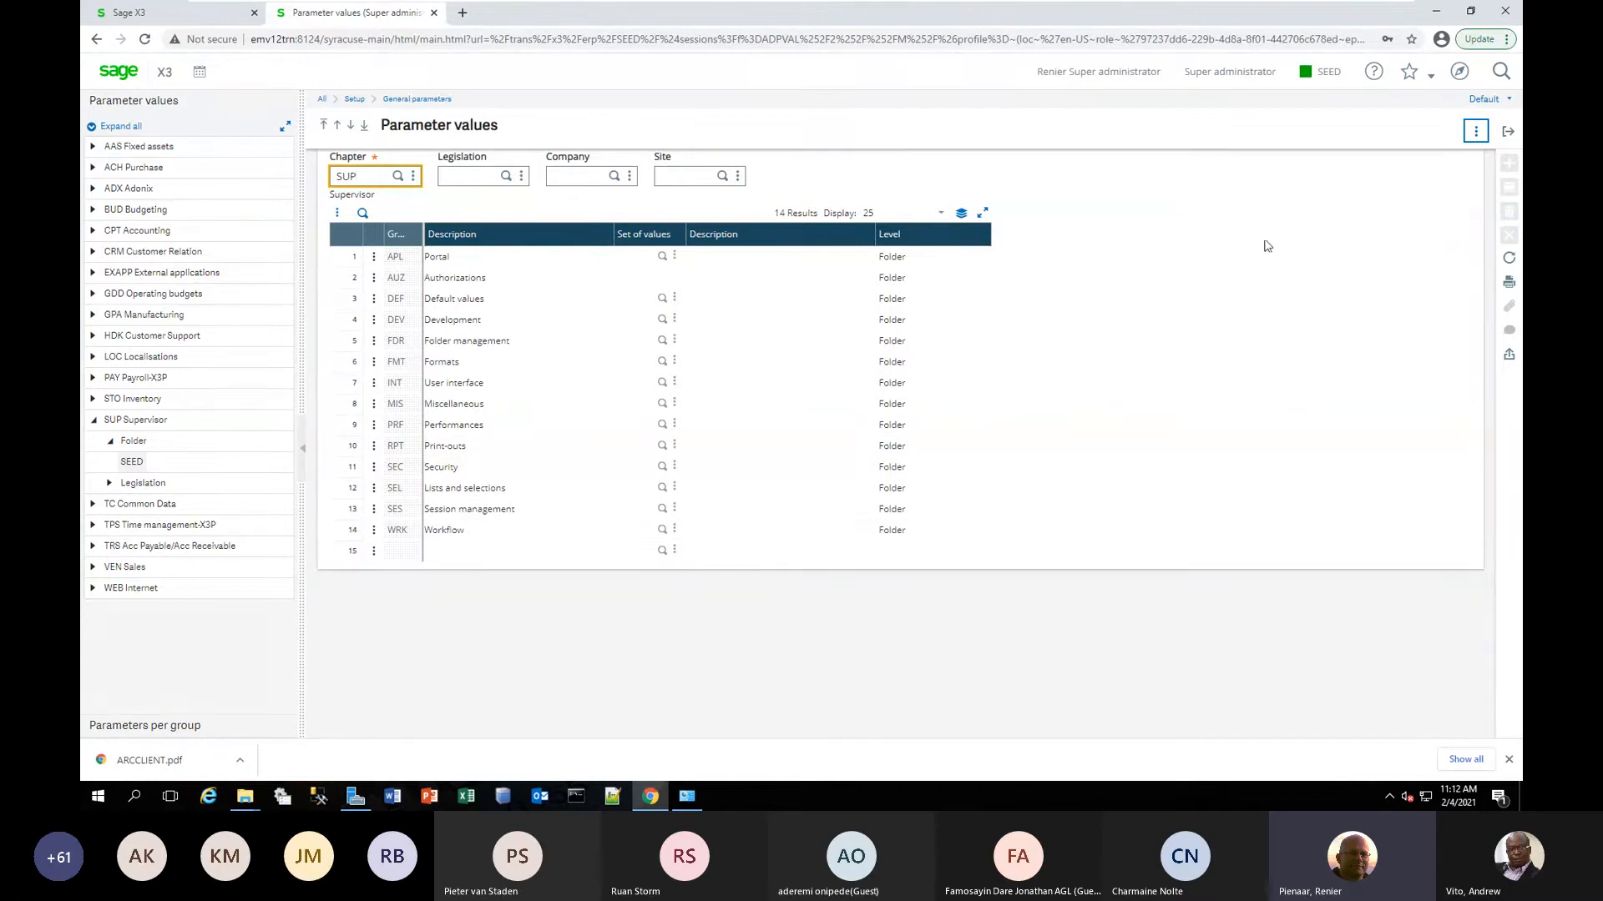
pyautogui.click(1506, 139)
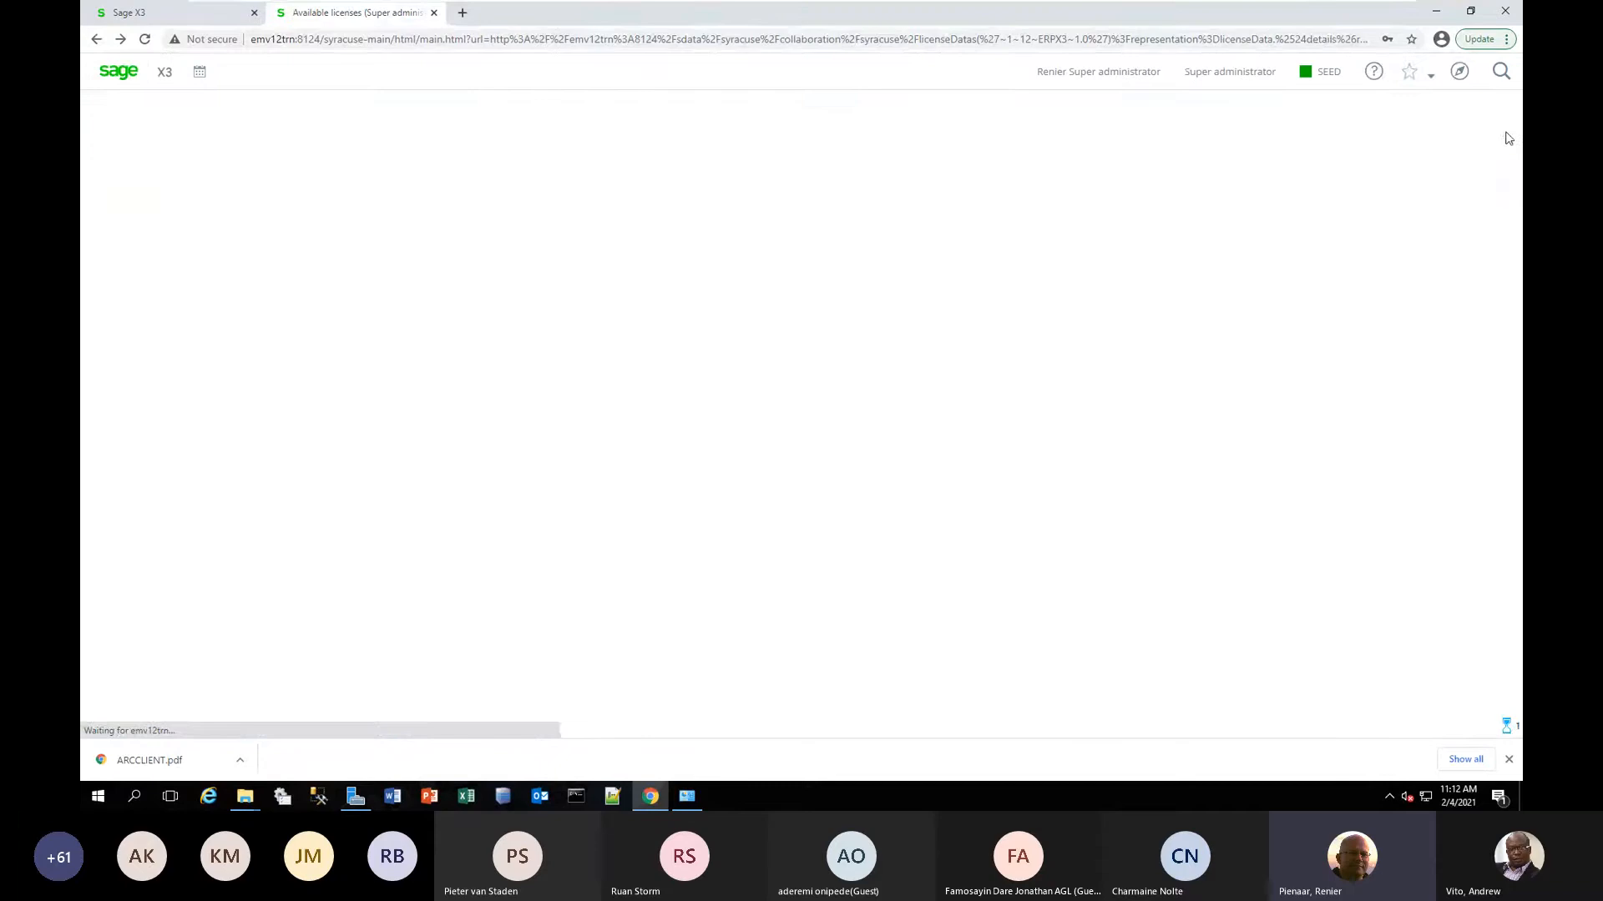
# Log out of the session and sign back in with the administrator user name and the account password.
pyautogui.click(1058, 74)
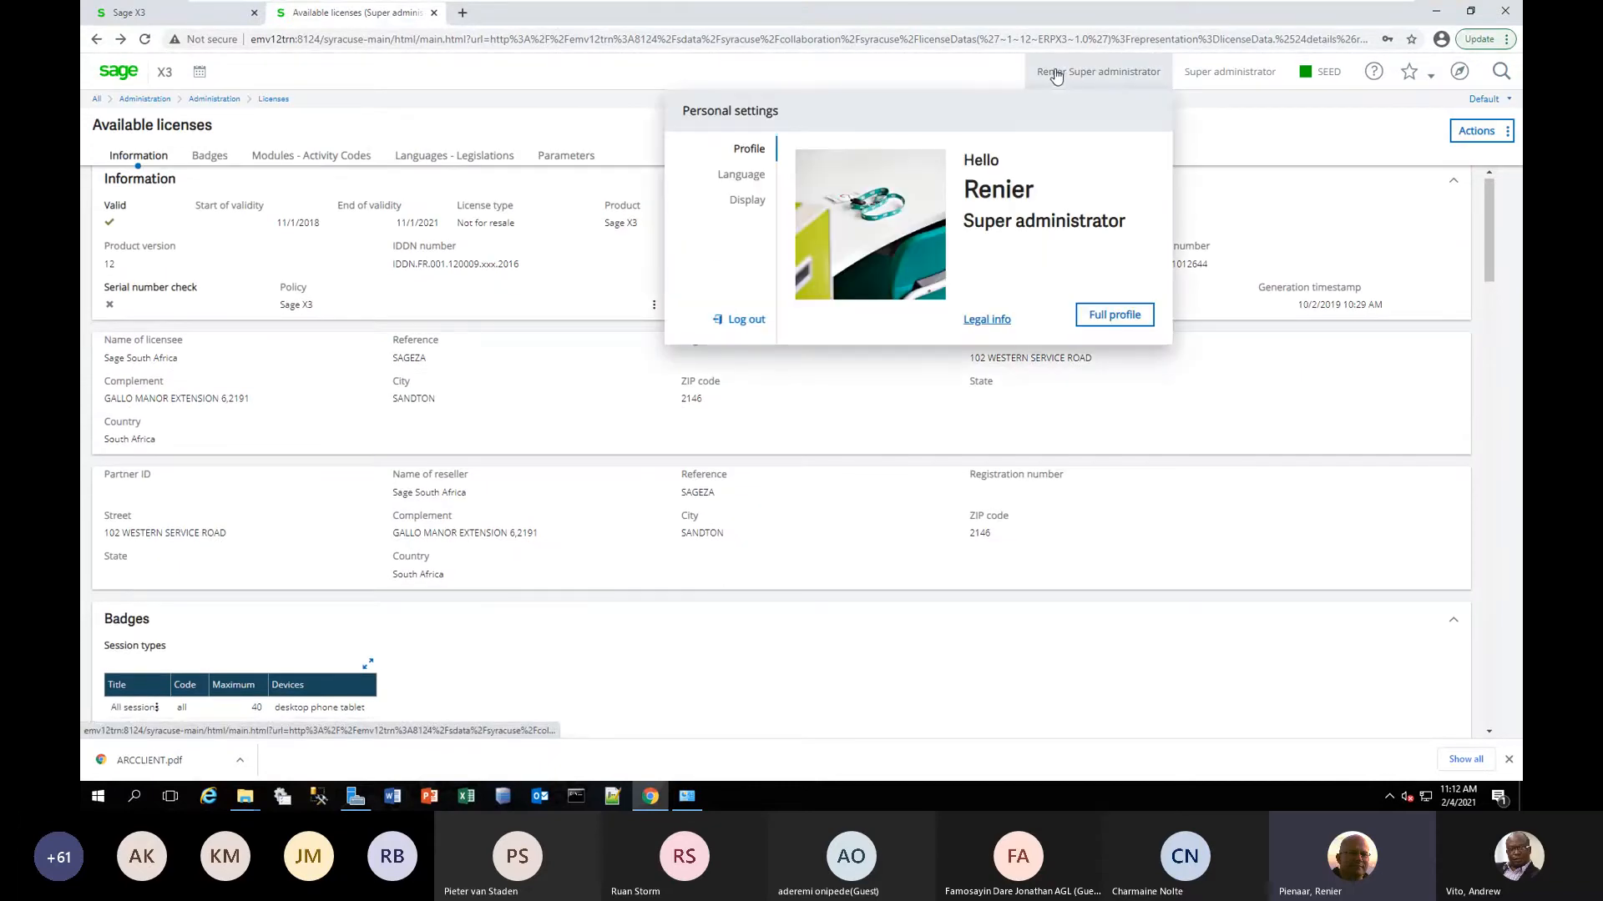
pyautogui.click(741, 320)
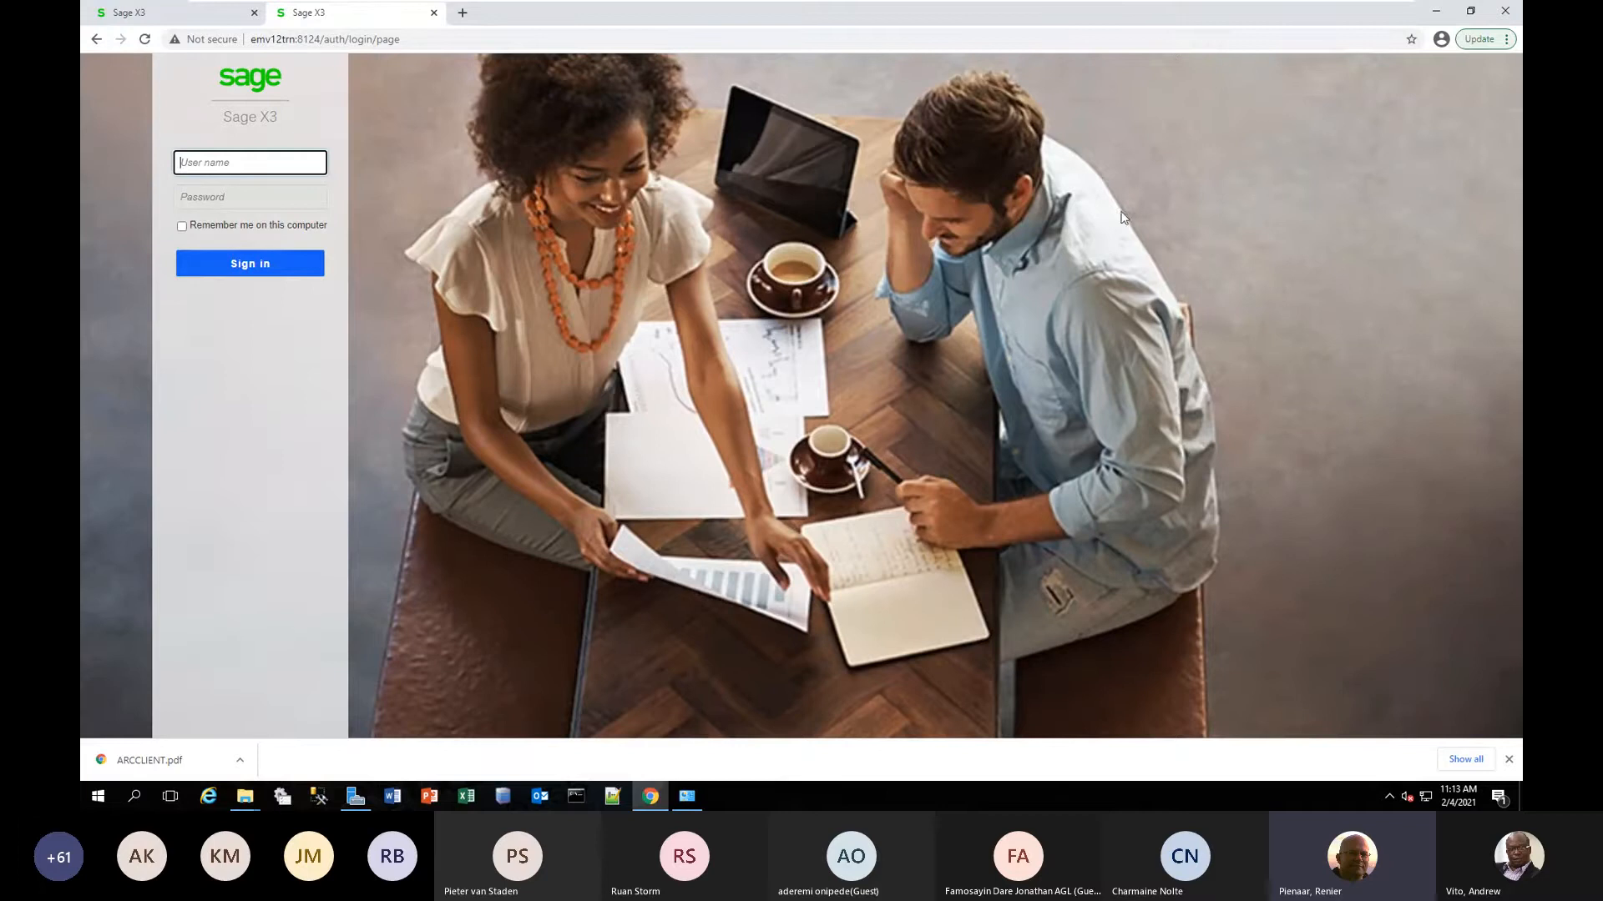
pyautogui.click(241, 166)
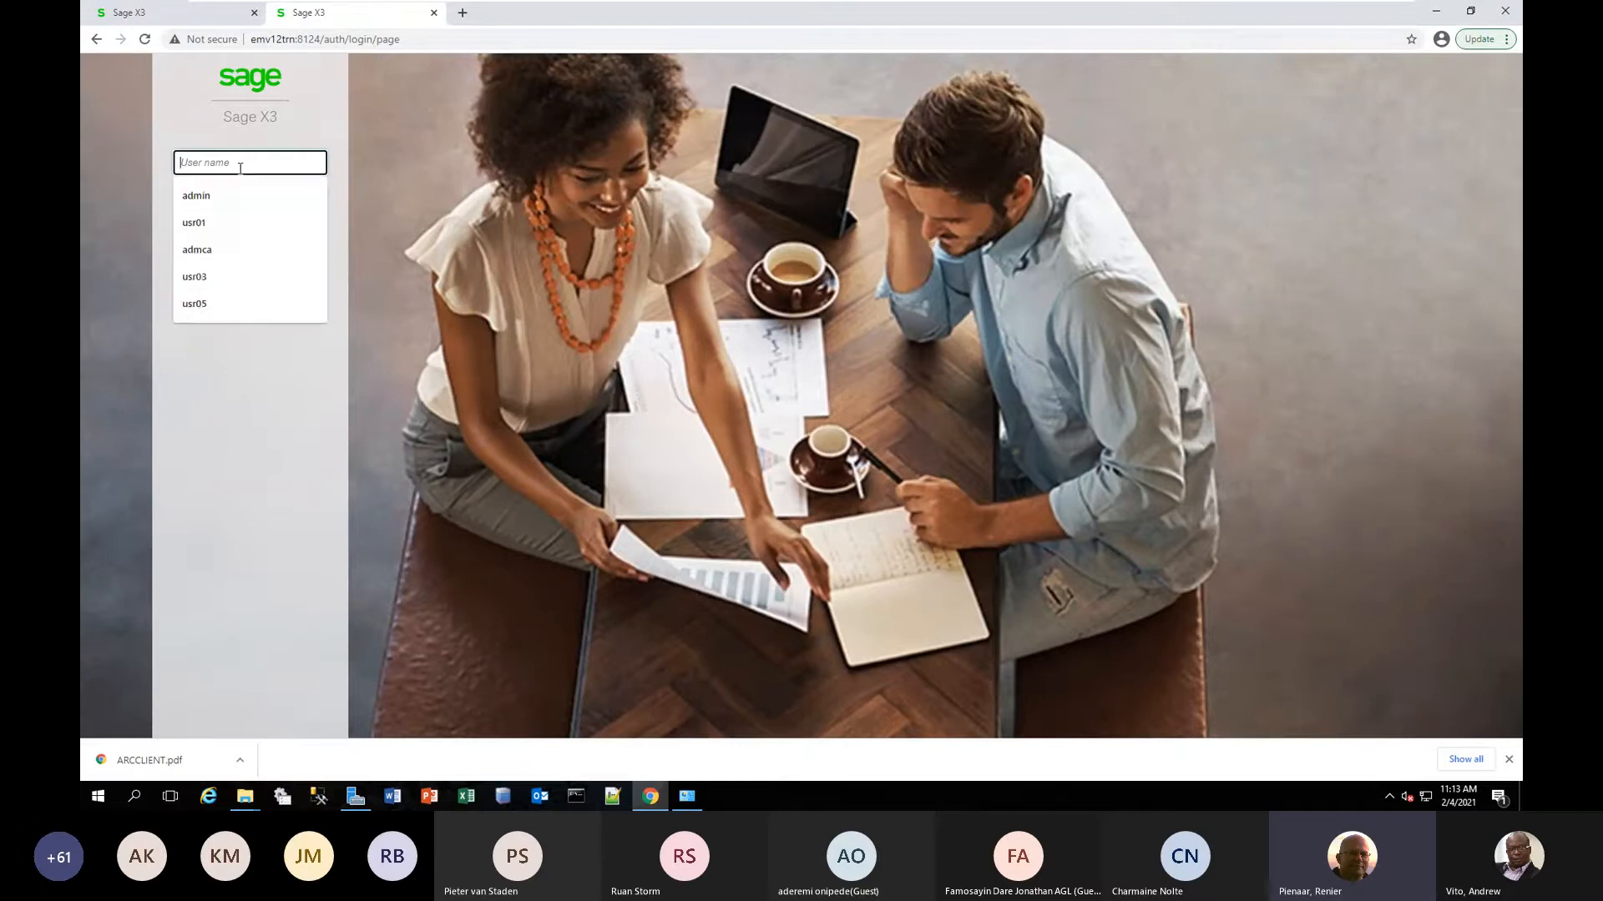
pyautogui.click(223, 197)
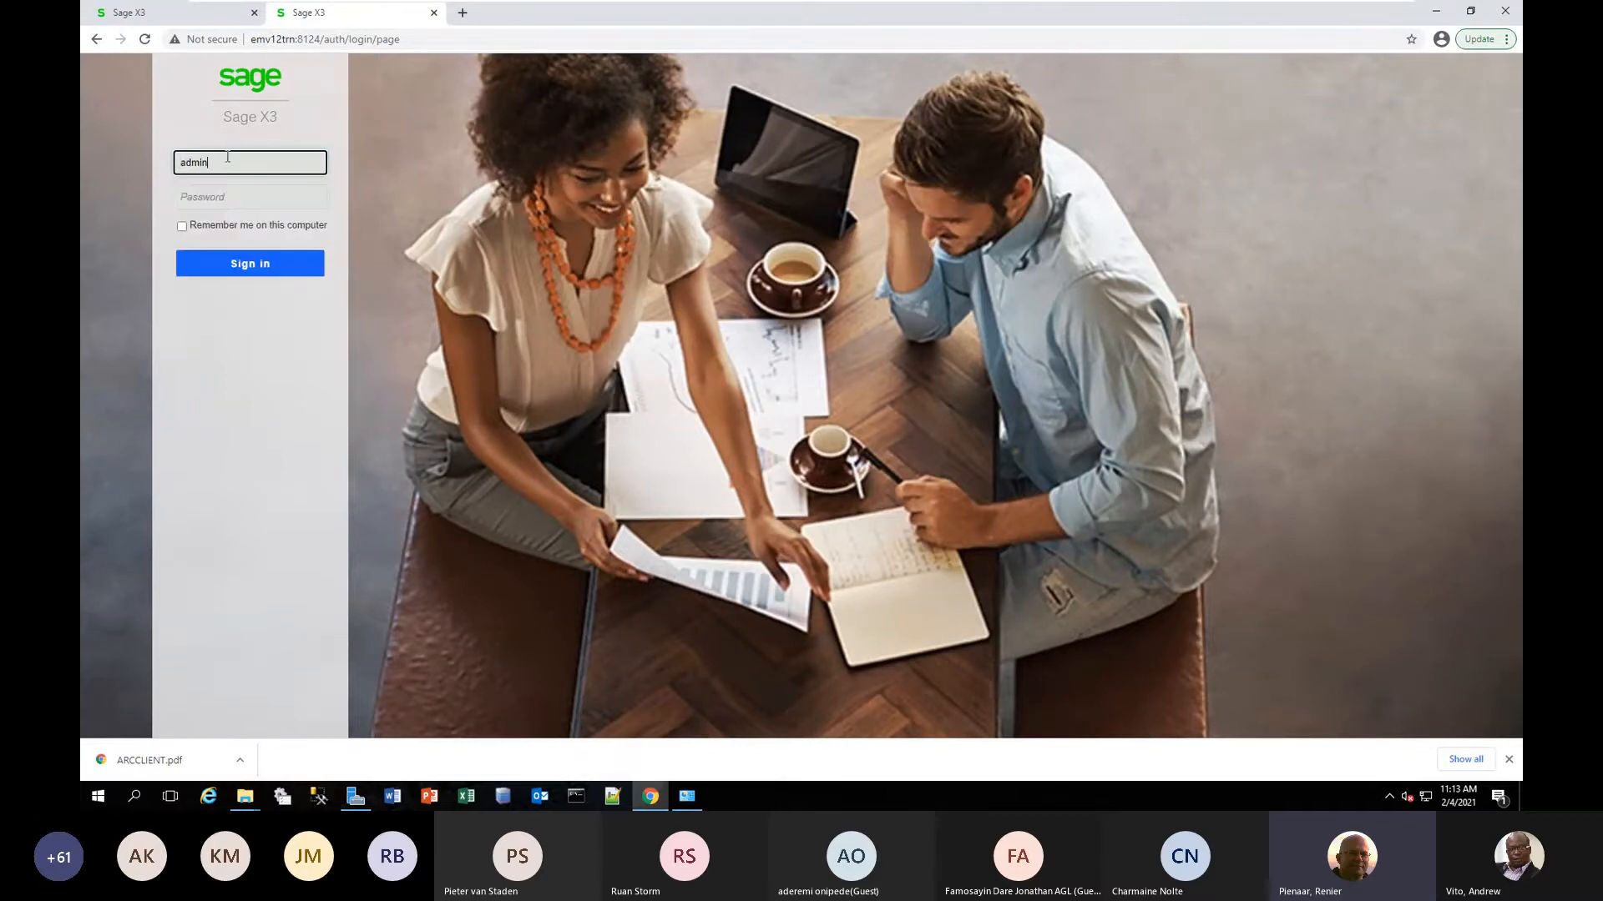
pyautogui.click(202, 194)
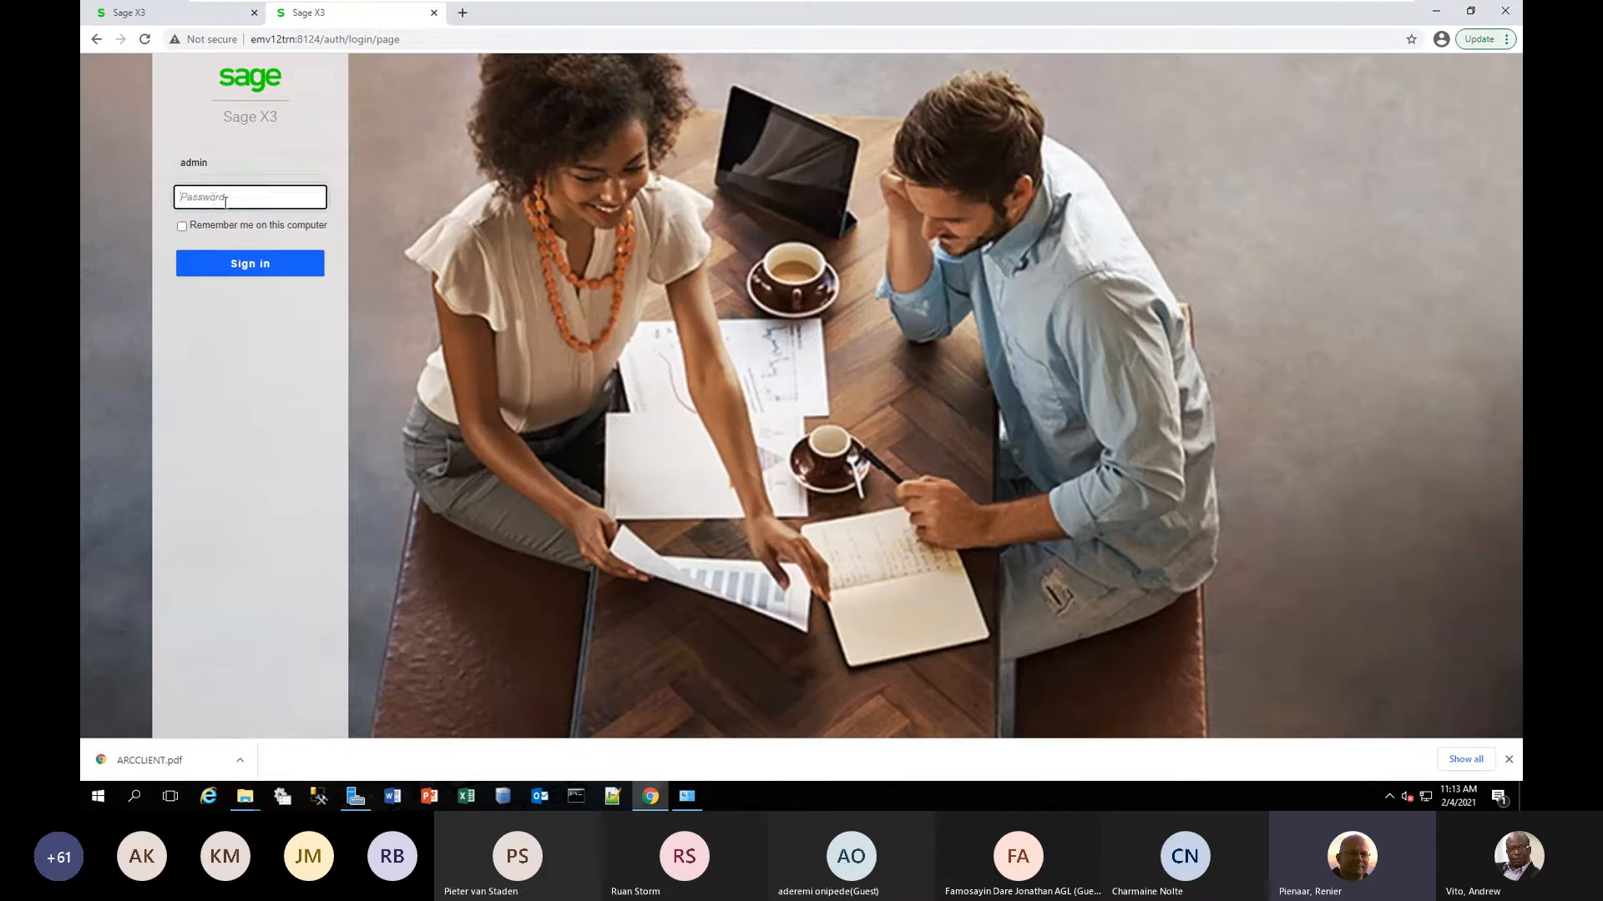
pyautogui.write('adm')
pyautogui.click(286, 274)
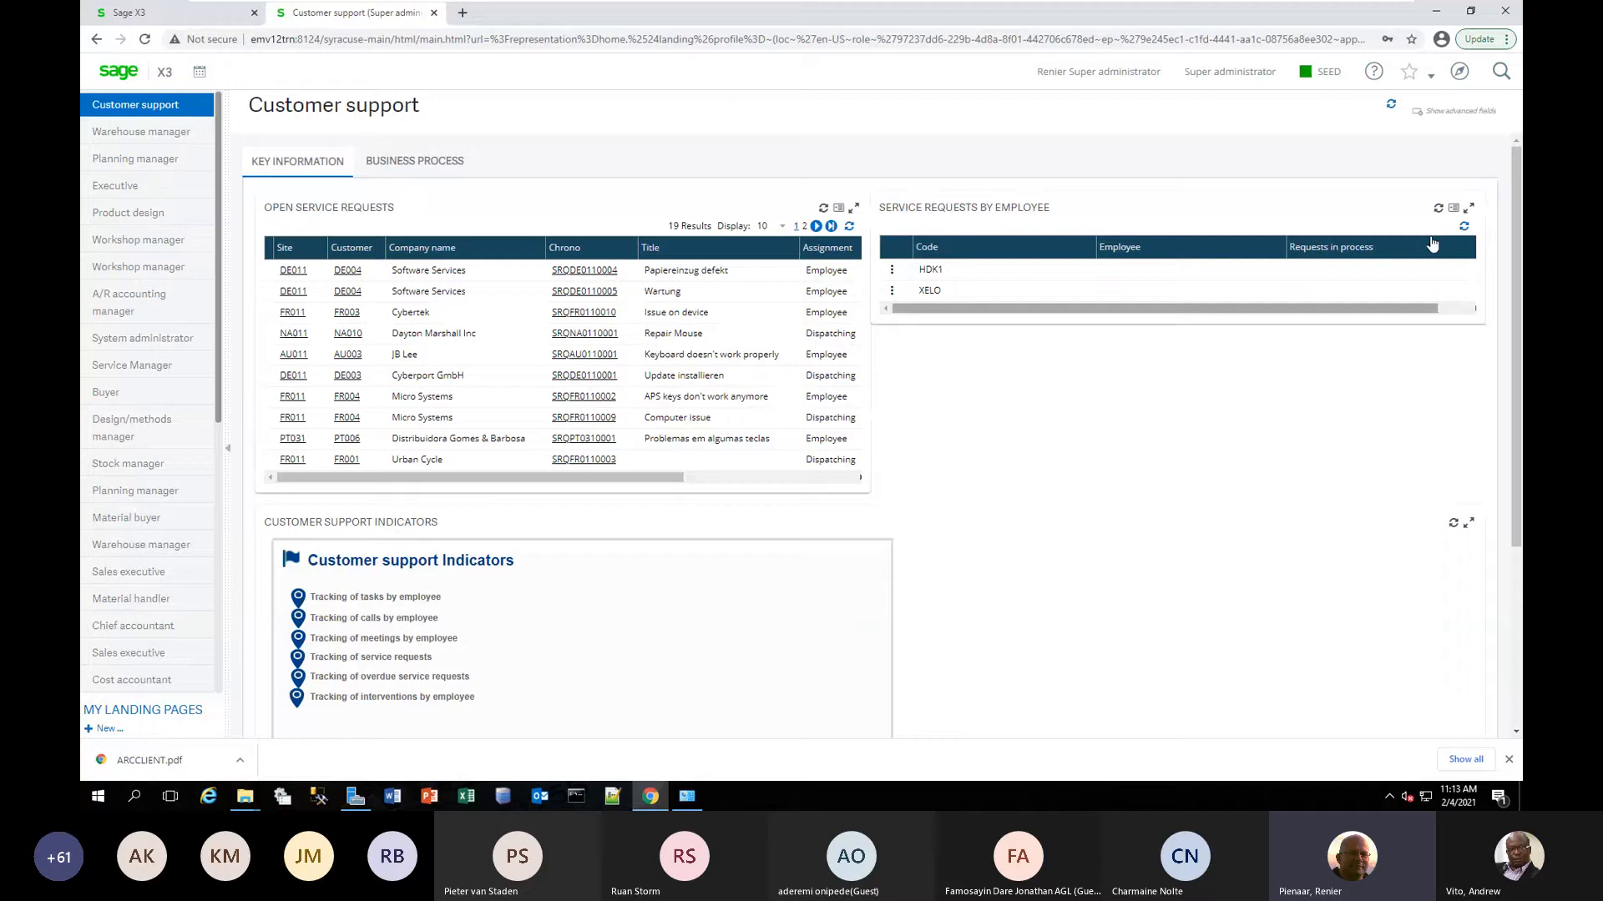
# Open the Workflow rules function in Setup and filter the rule list to codes starting with Z.
pyautogui.click(1459, 71)
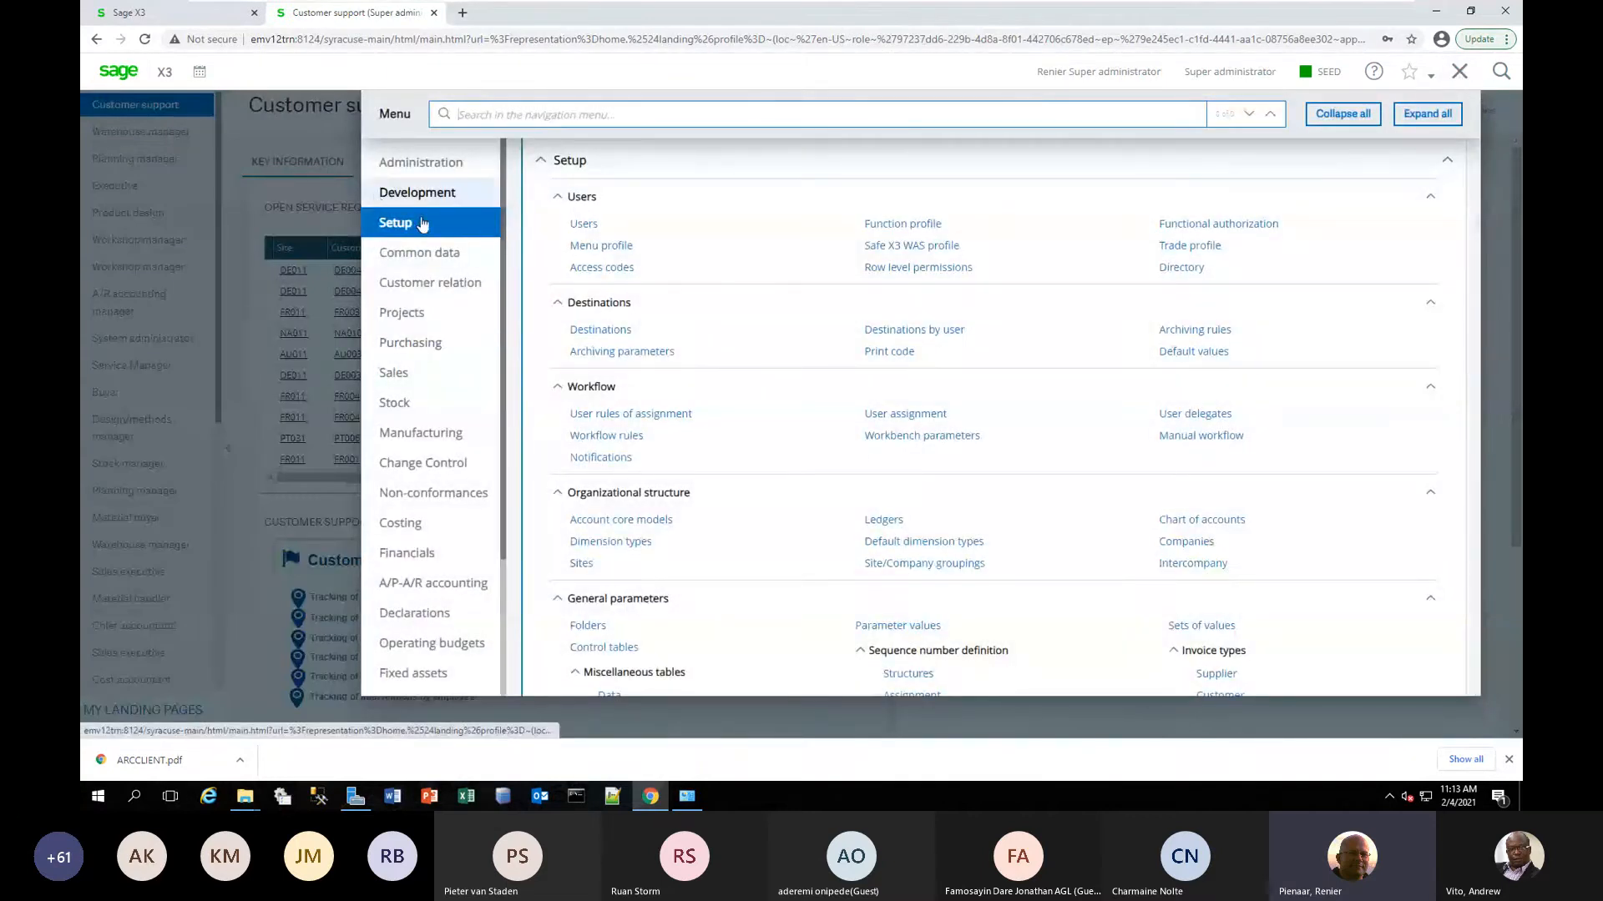
pyautogui.click(596, 436)
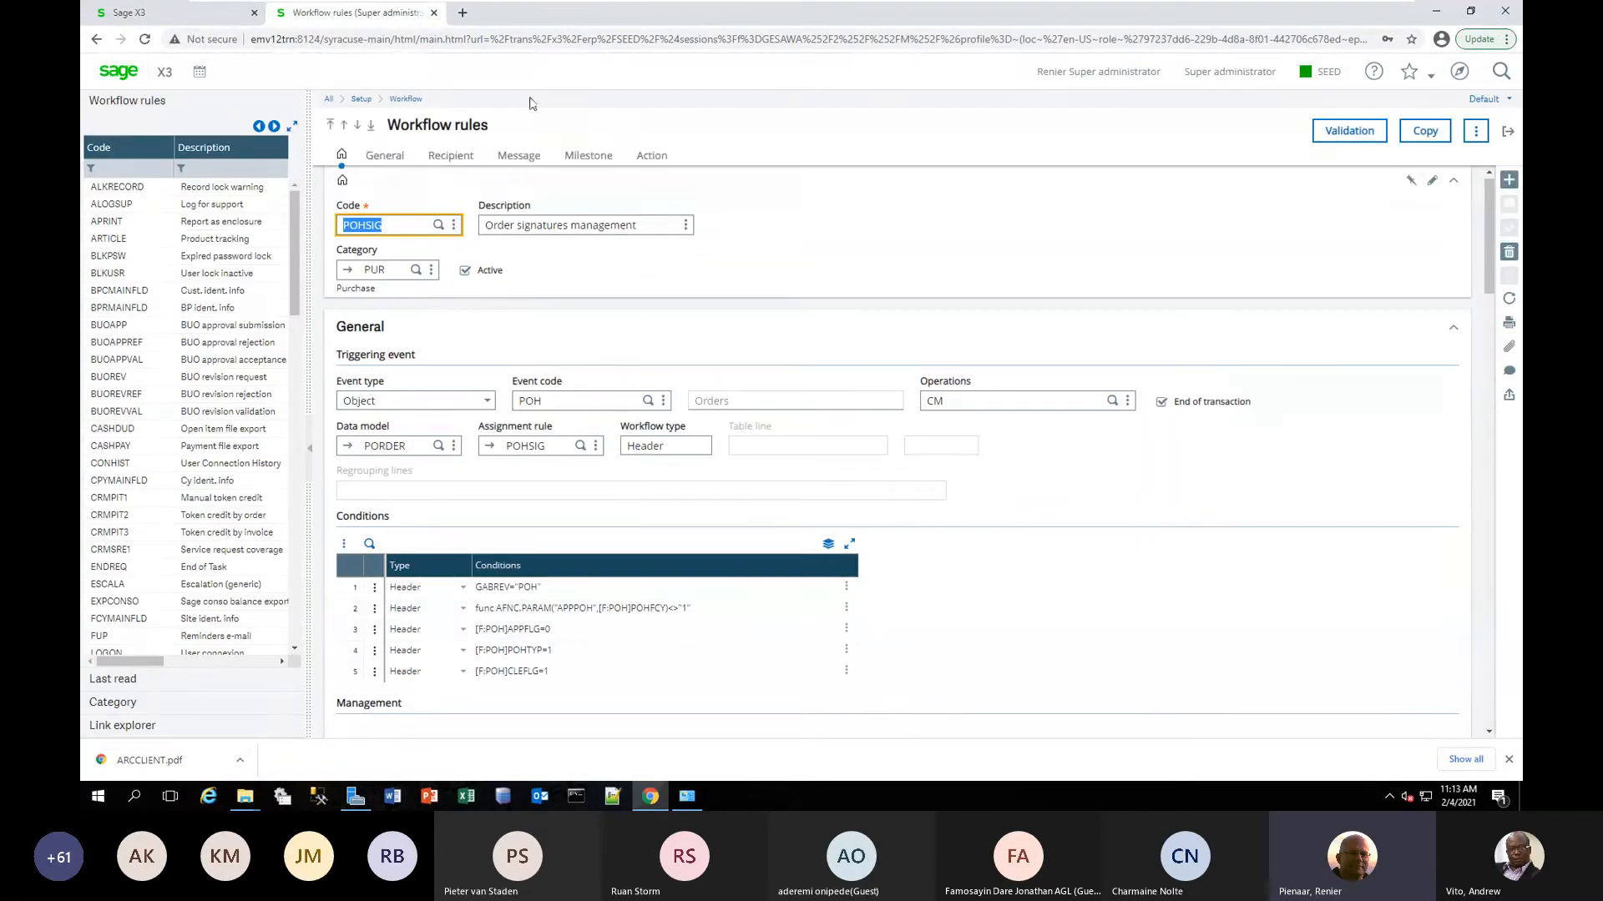
pyautogui.click(132, 168)
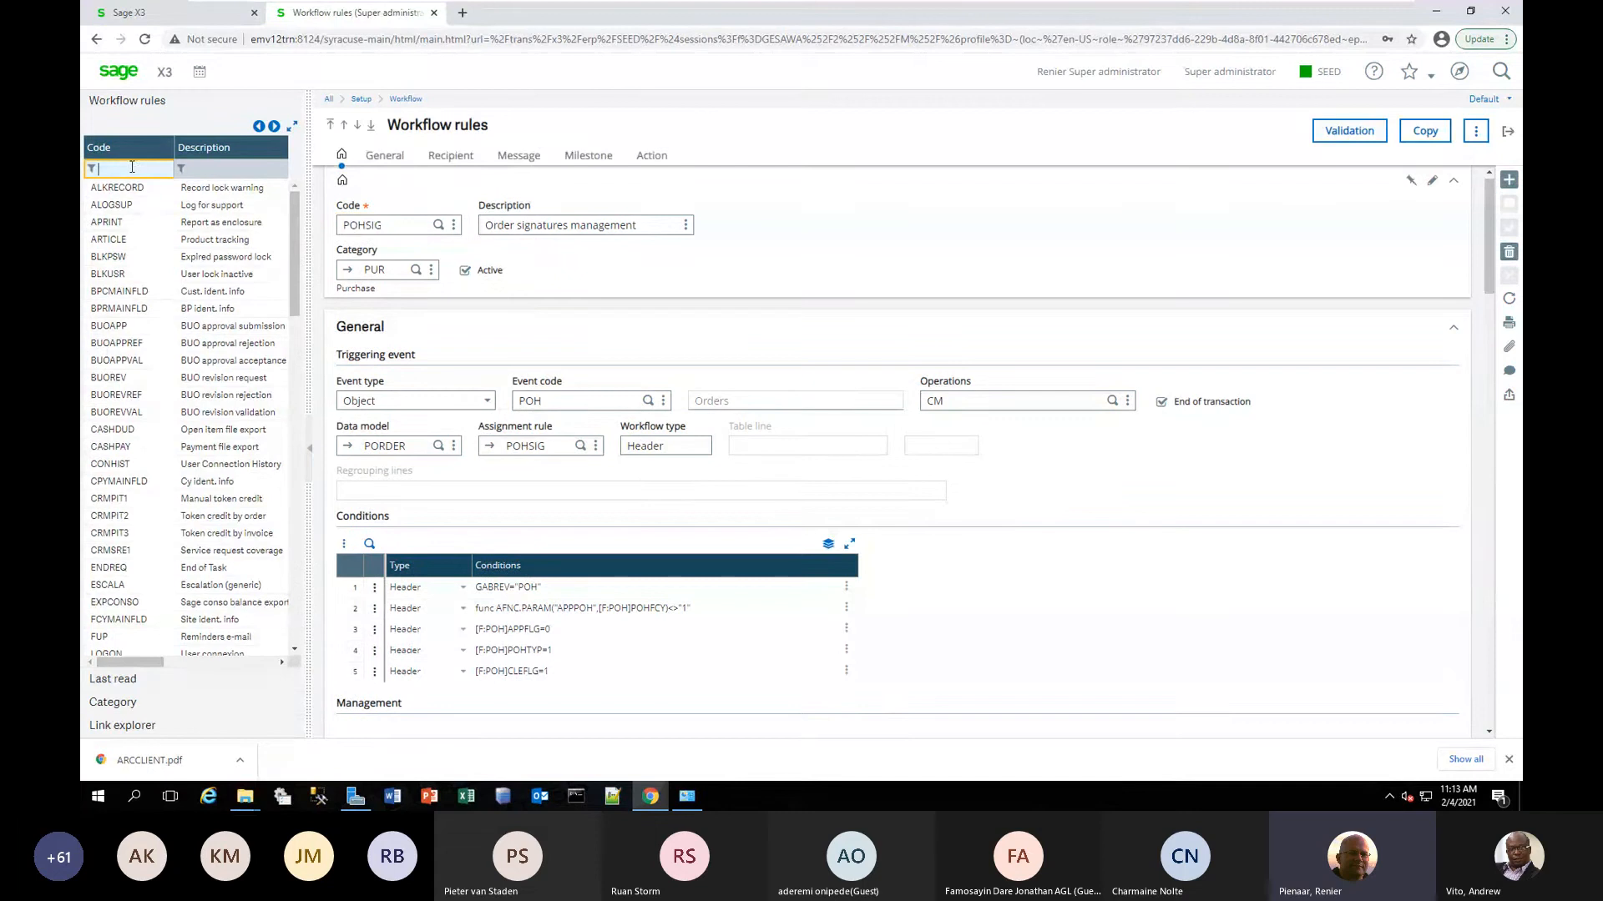
pyautogui.write('Z')
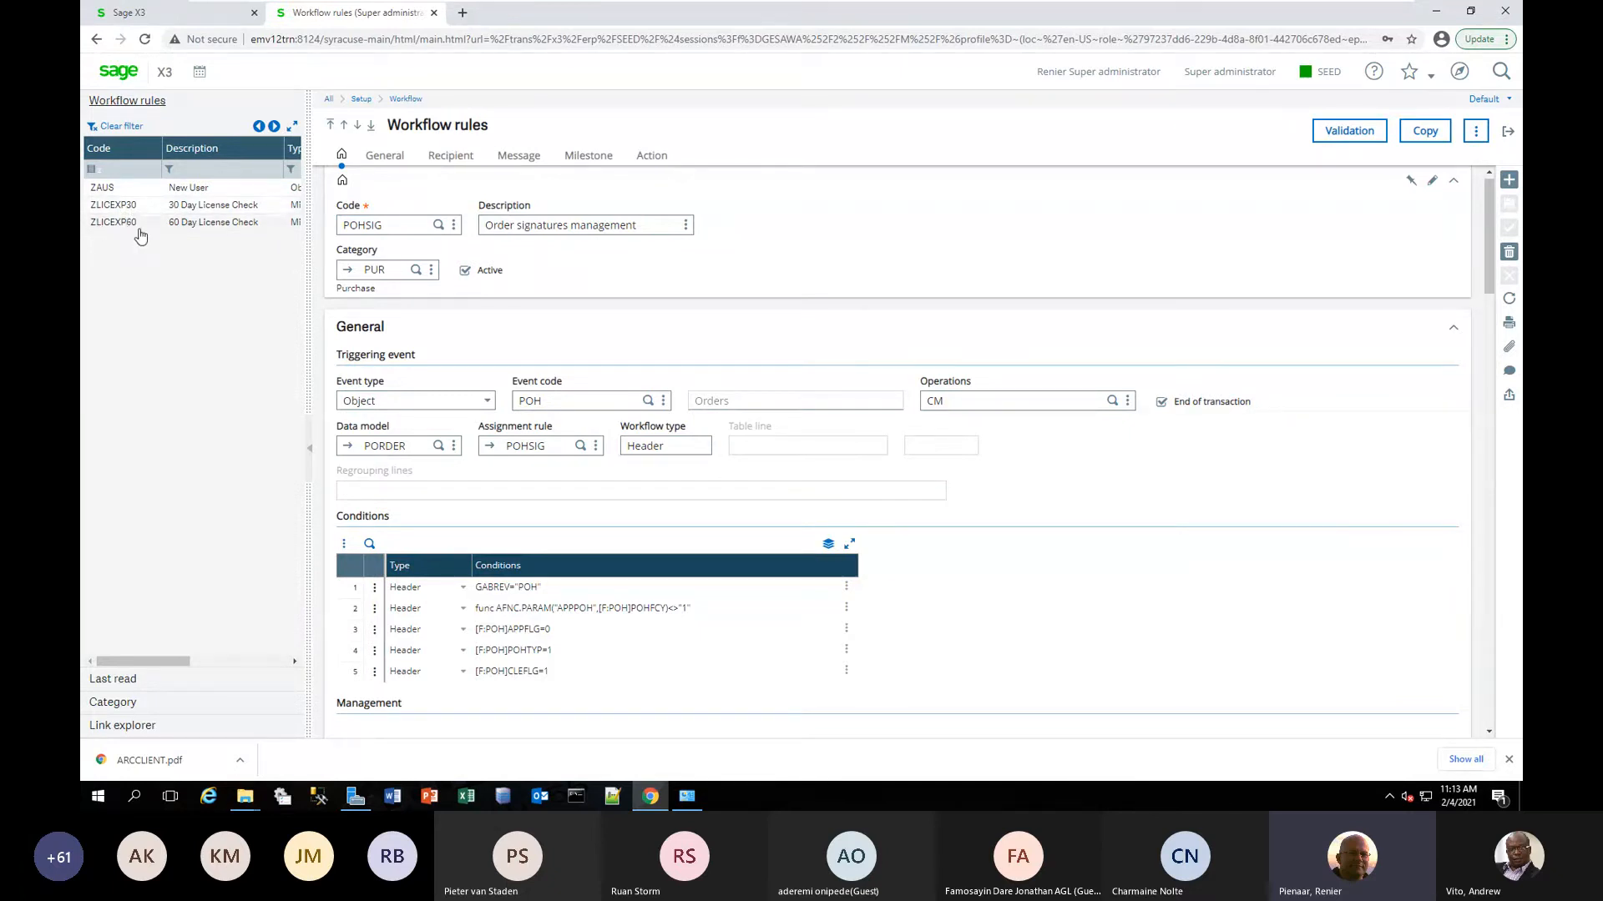
# Open the ZLICEXP30 30 Day License Check rule and examine its two trigger conditions.
pyautogui.click(127, 207)
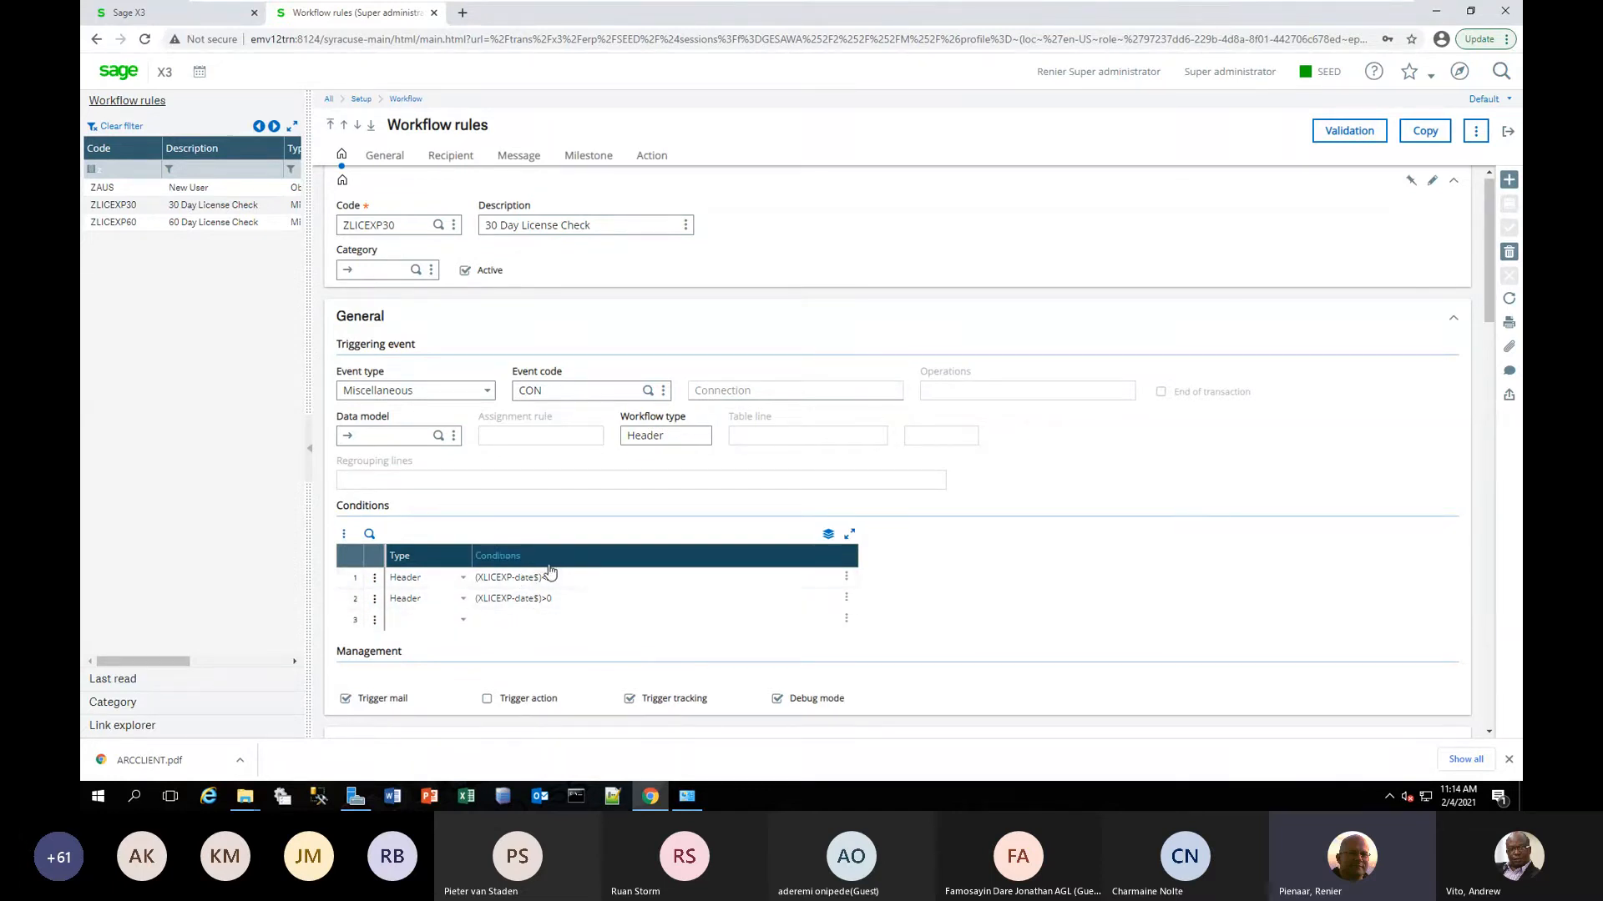
pyautogui.click(566, 601)
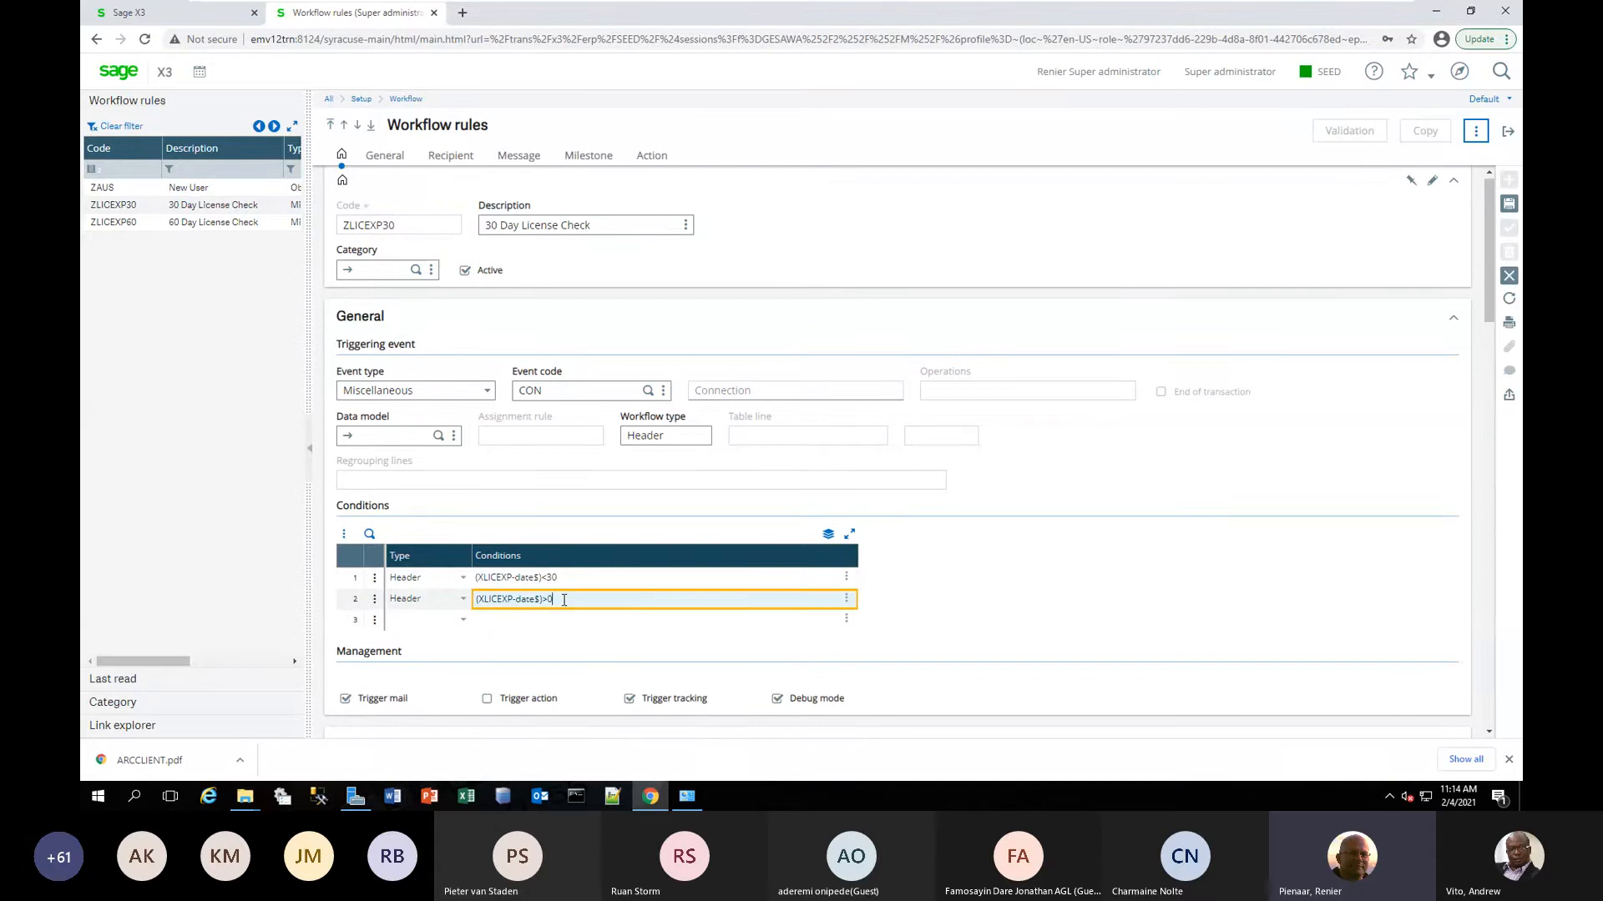
pyautogui.moveTo(569, 603); pyautogui.dragTo(474, 603)
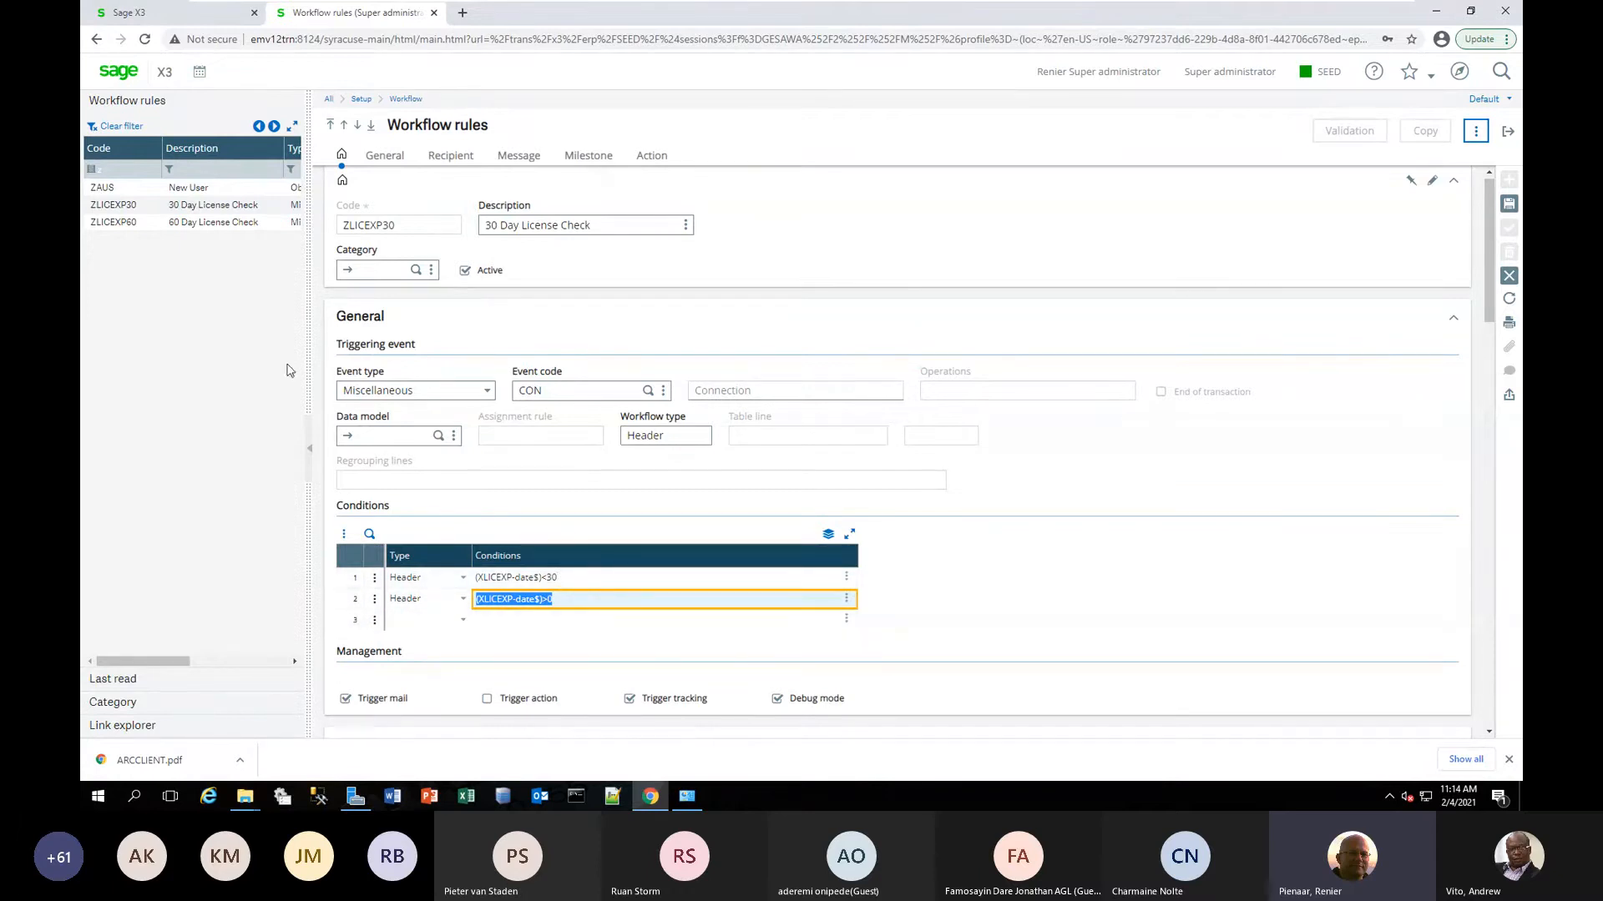
# Open the ZLICEXP60 60 Day License Check rule without keeping changes to the previous one, and review its conditions, message and recipients.
pyautogui.click(171, 222)
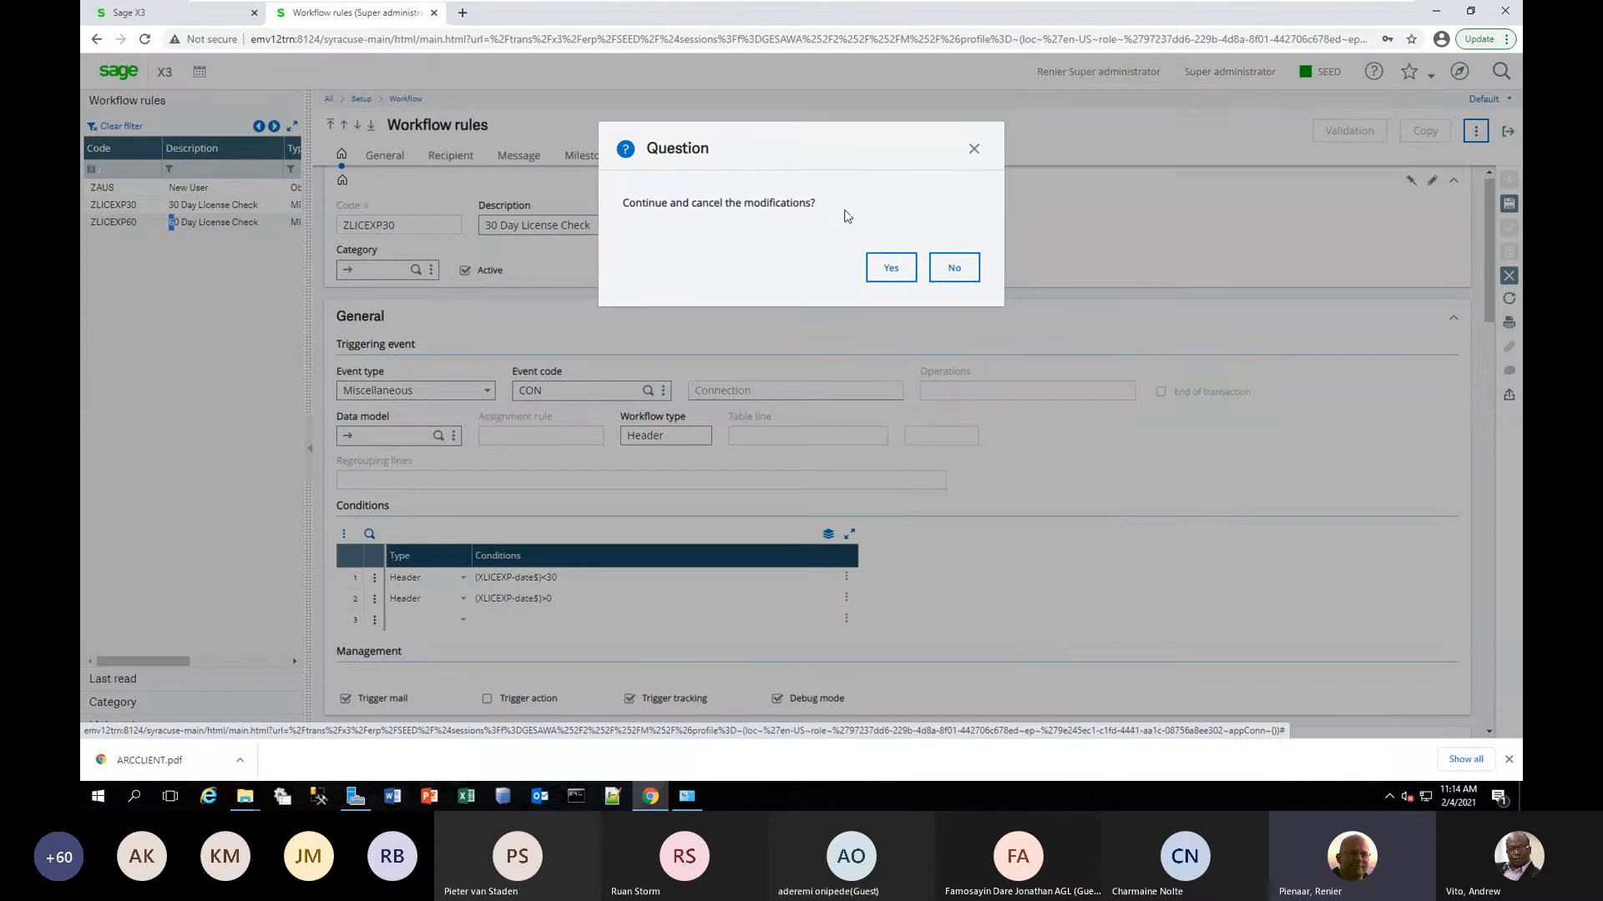
pyautogui.click(892, 269)
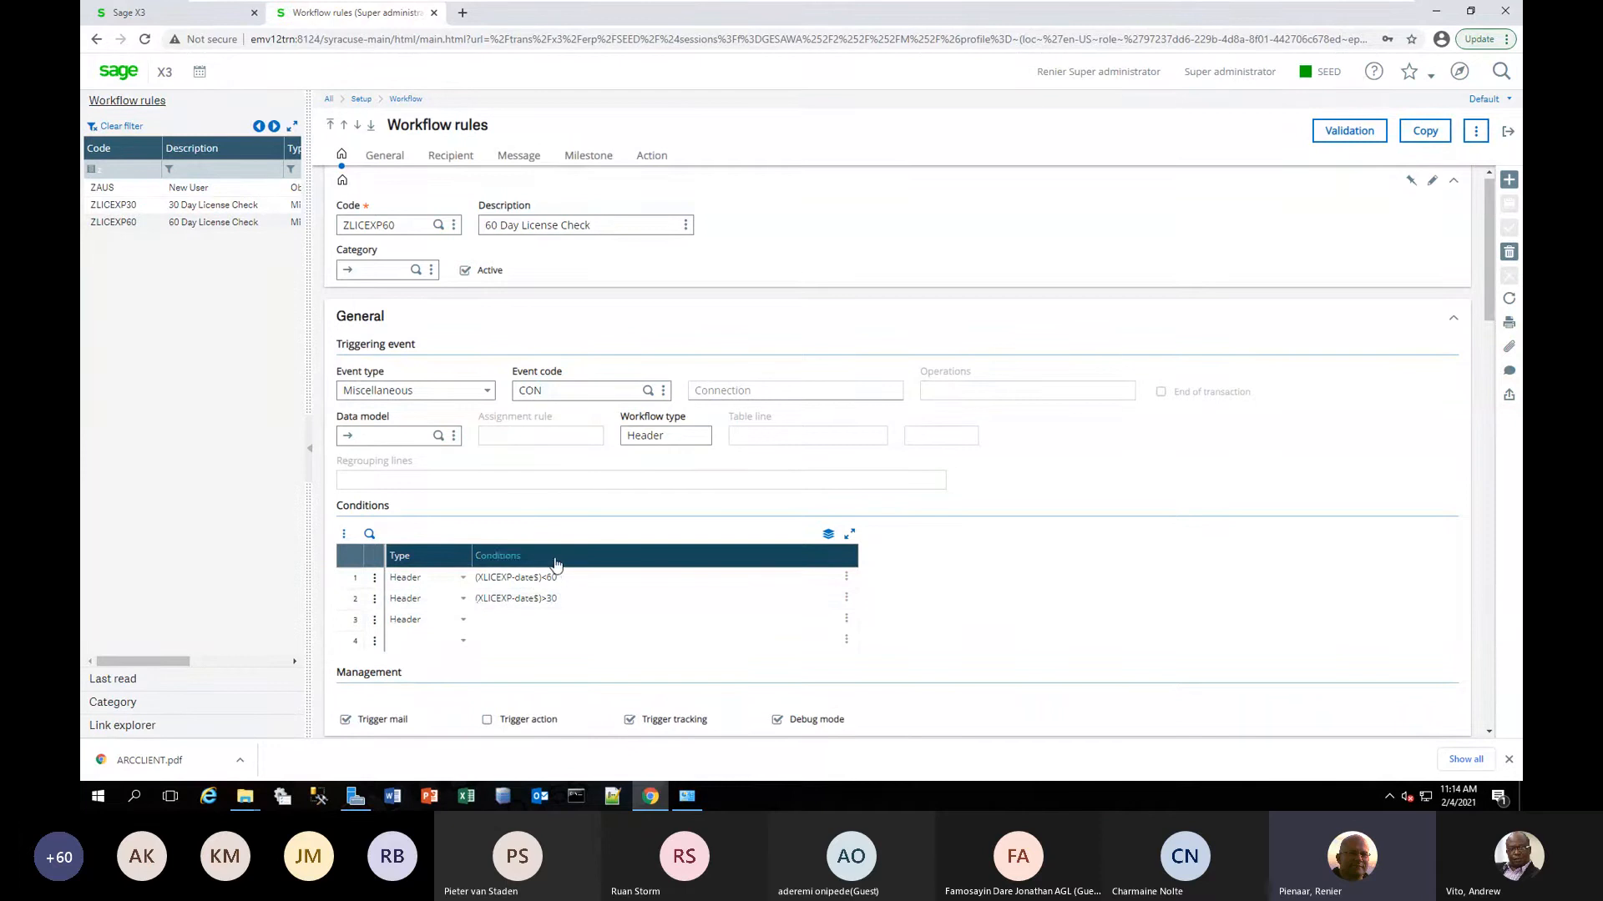
pyautogui.click(513, 156)
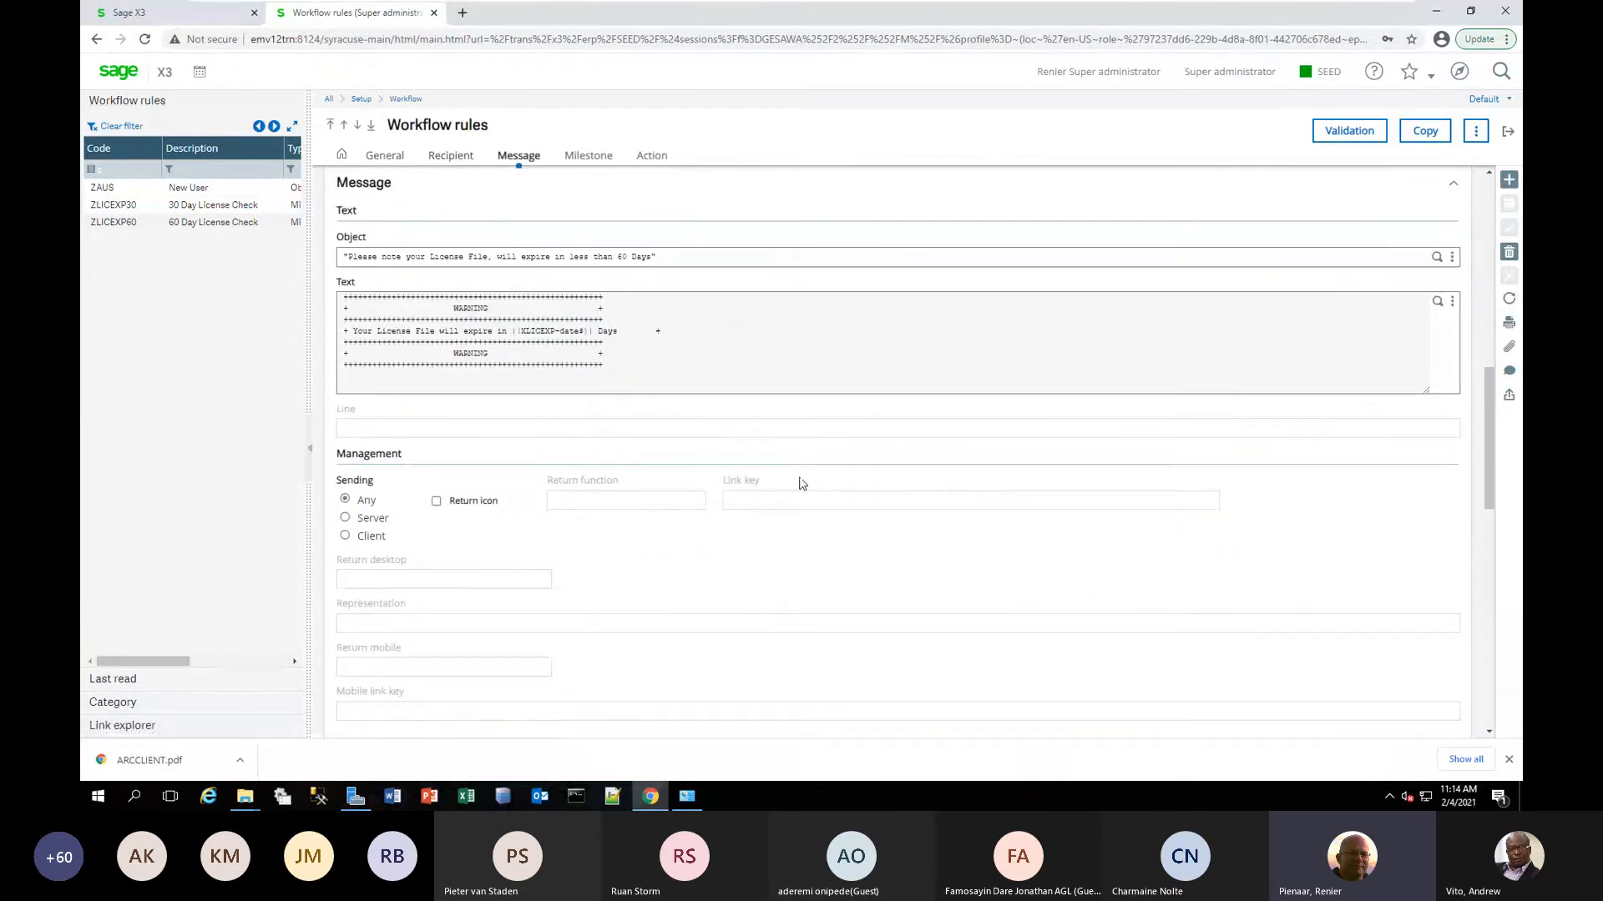
pyautogui.scroll(3, 762, 447)
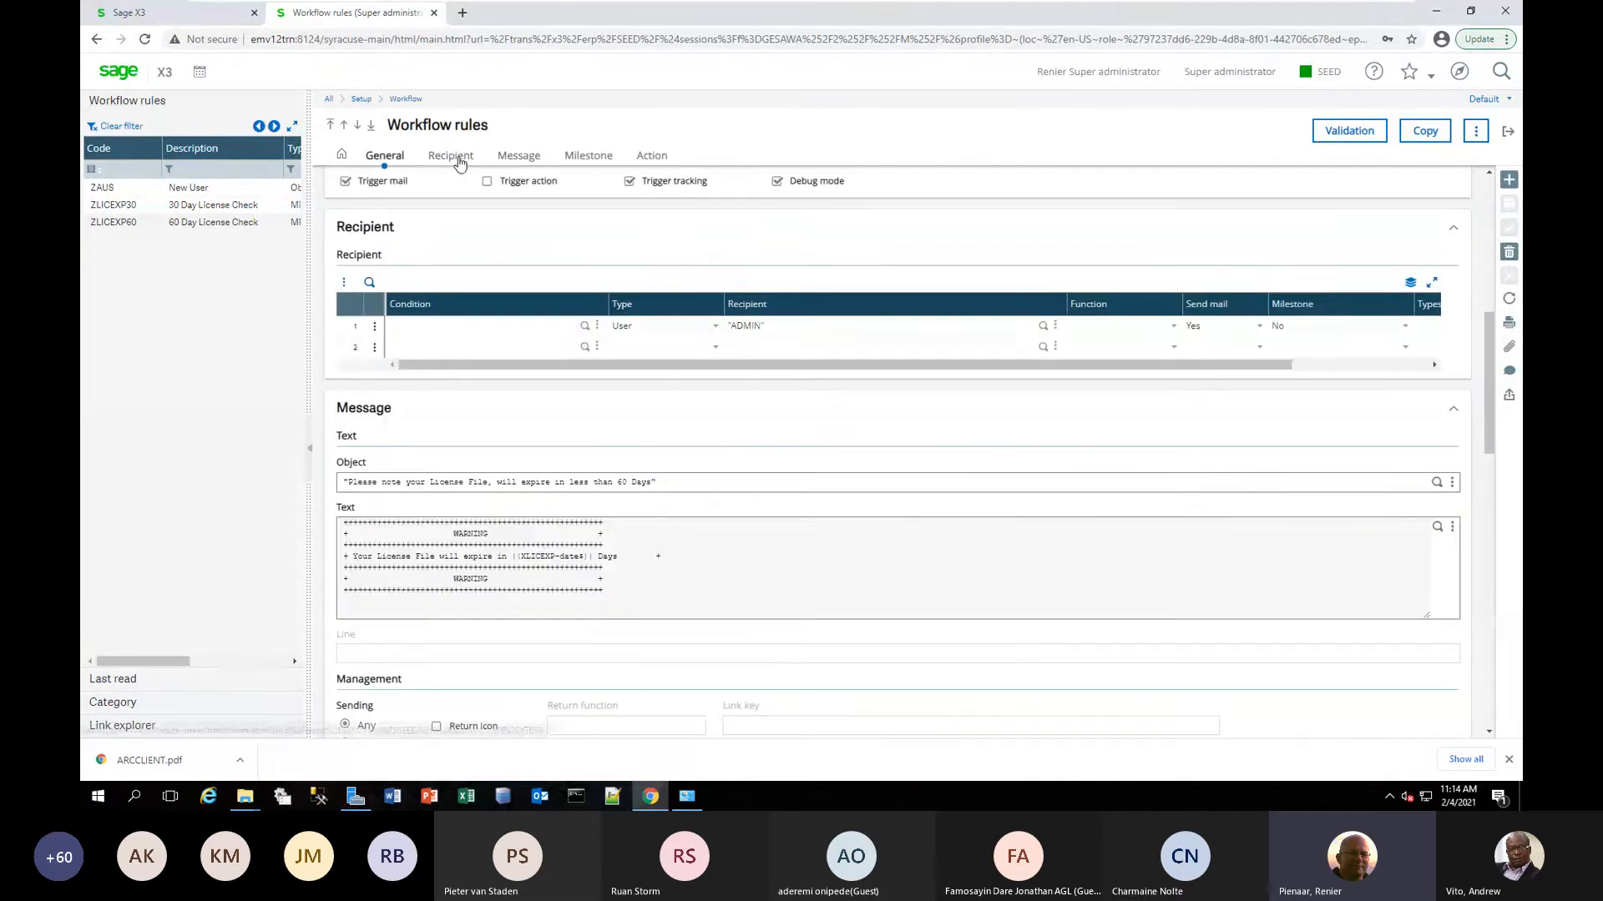
pyautogui.click(455, 158)
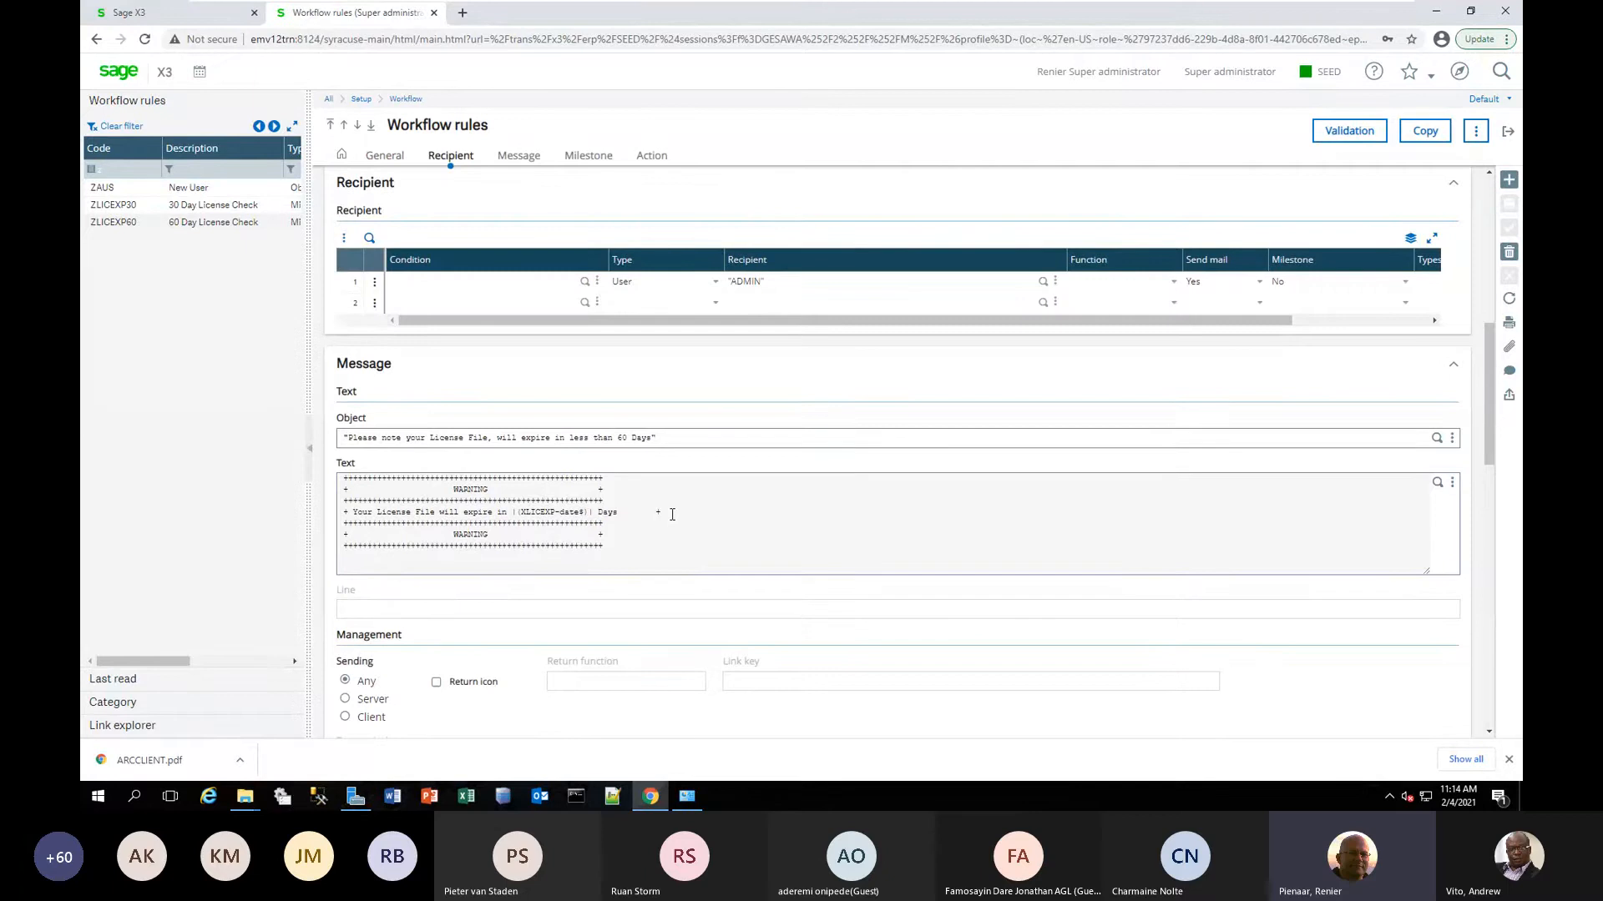
pyautogui.scroll(3, 672, 514)
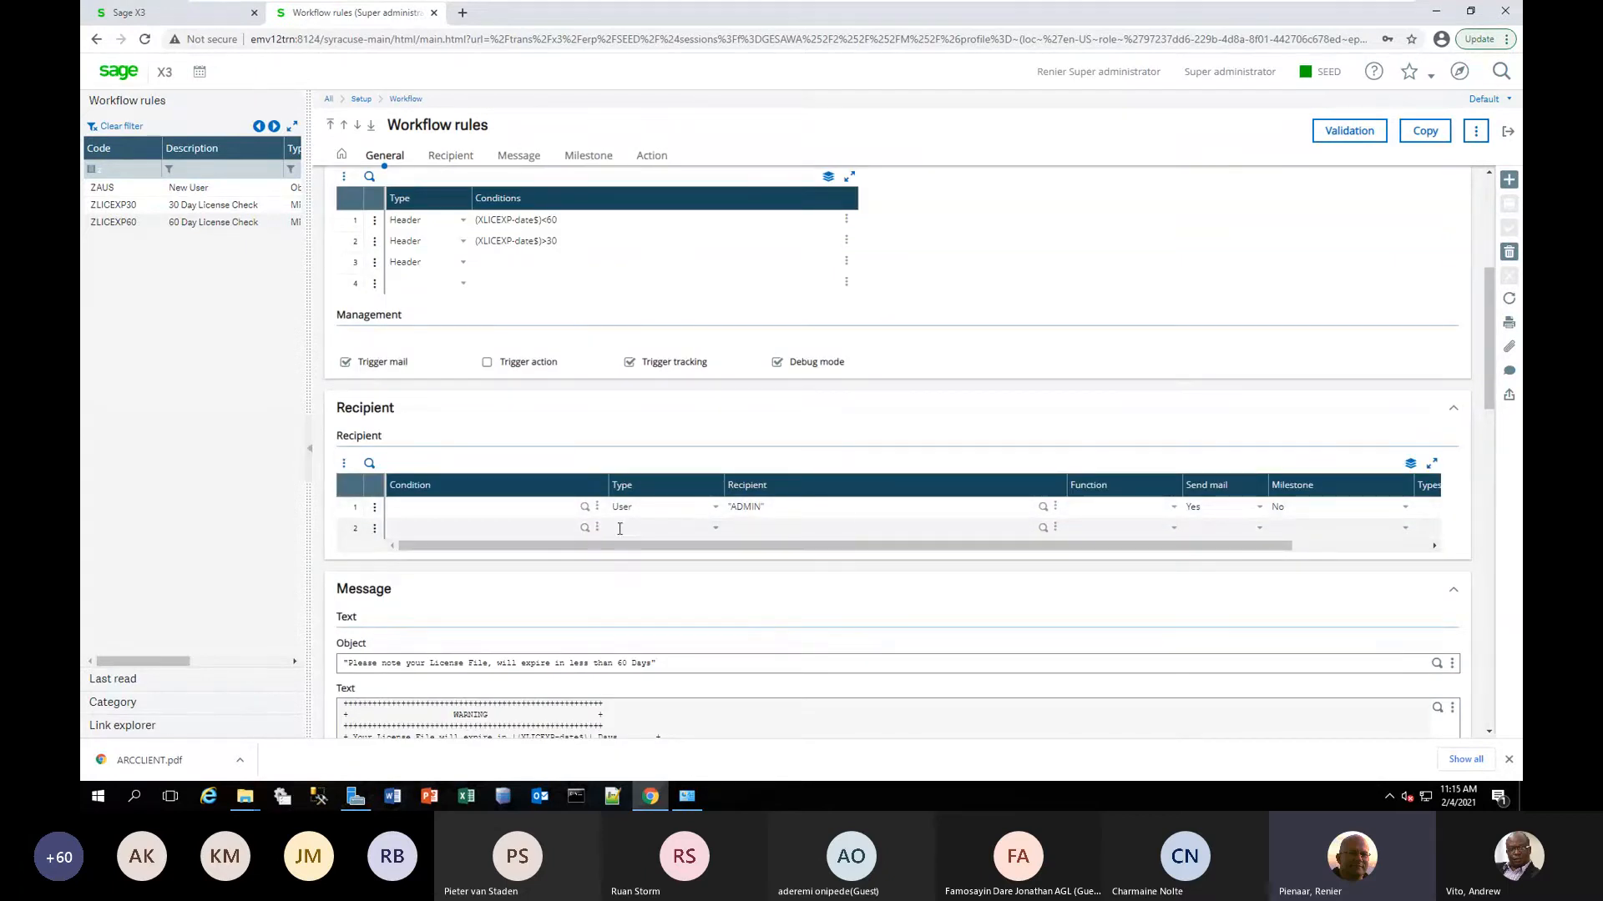
# Add a second recipient line of type Business partner and enter the recipient's e-mail address in double quotes.
pyautogui.click(718, 535)
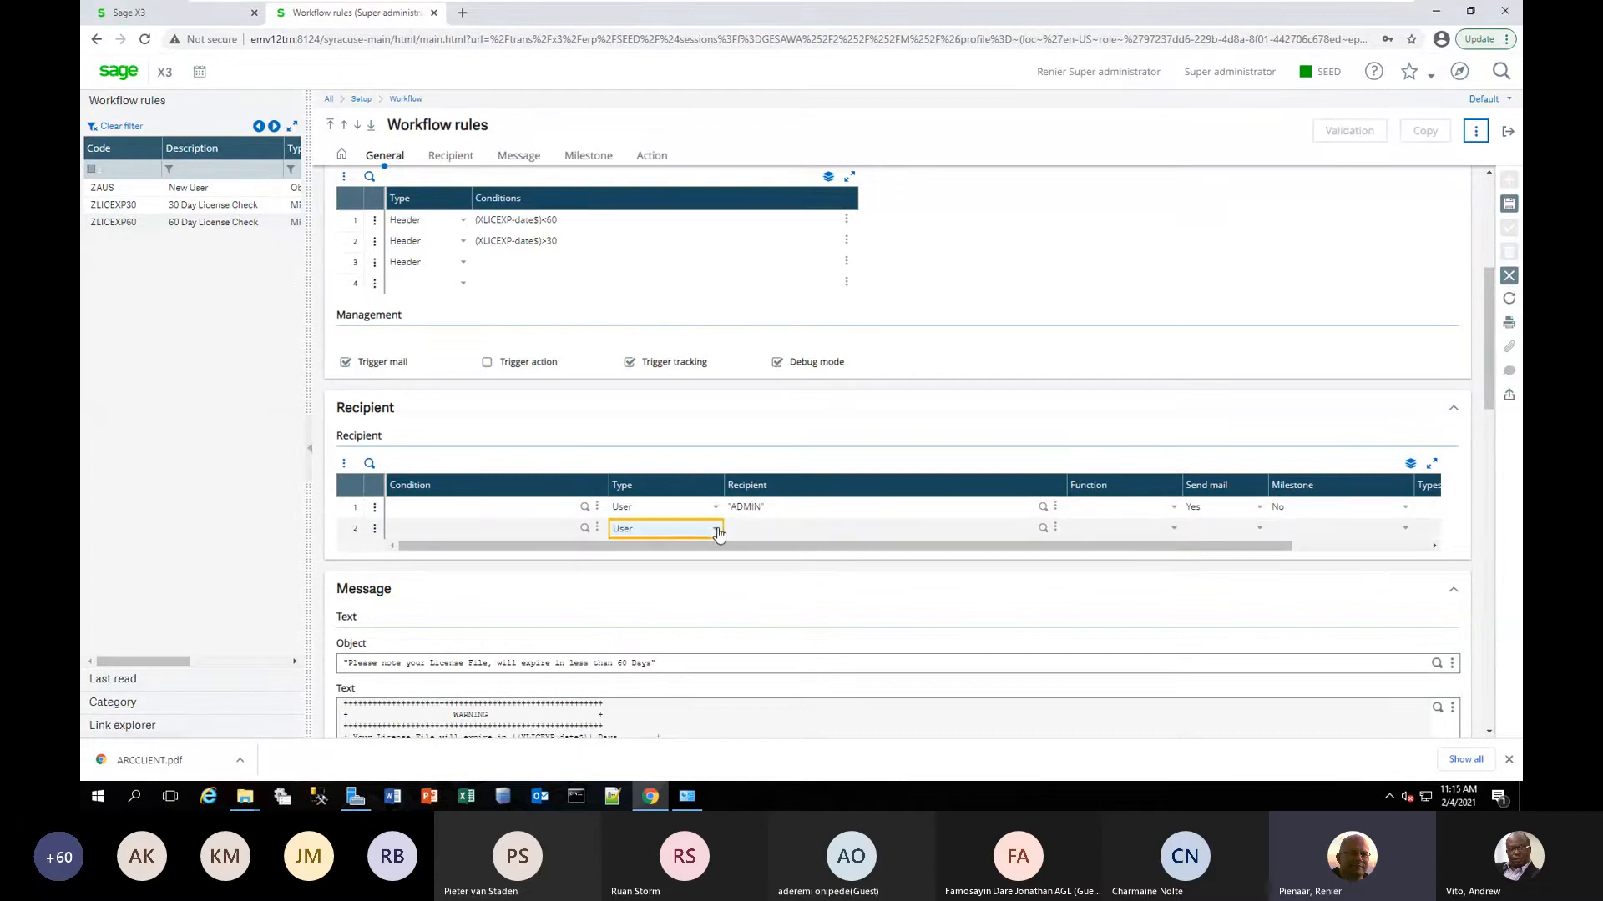
pyautogui.click(693, 567)
pyautogui.click(827, 535)
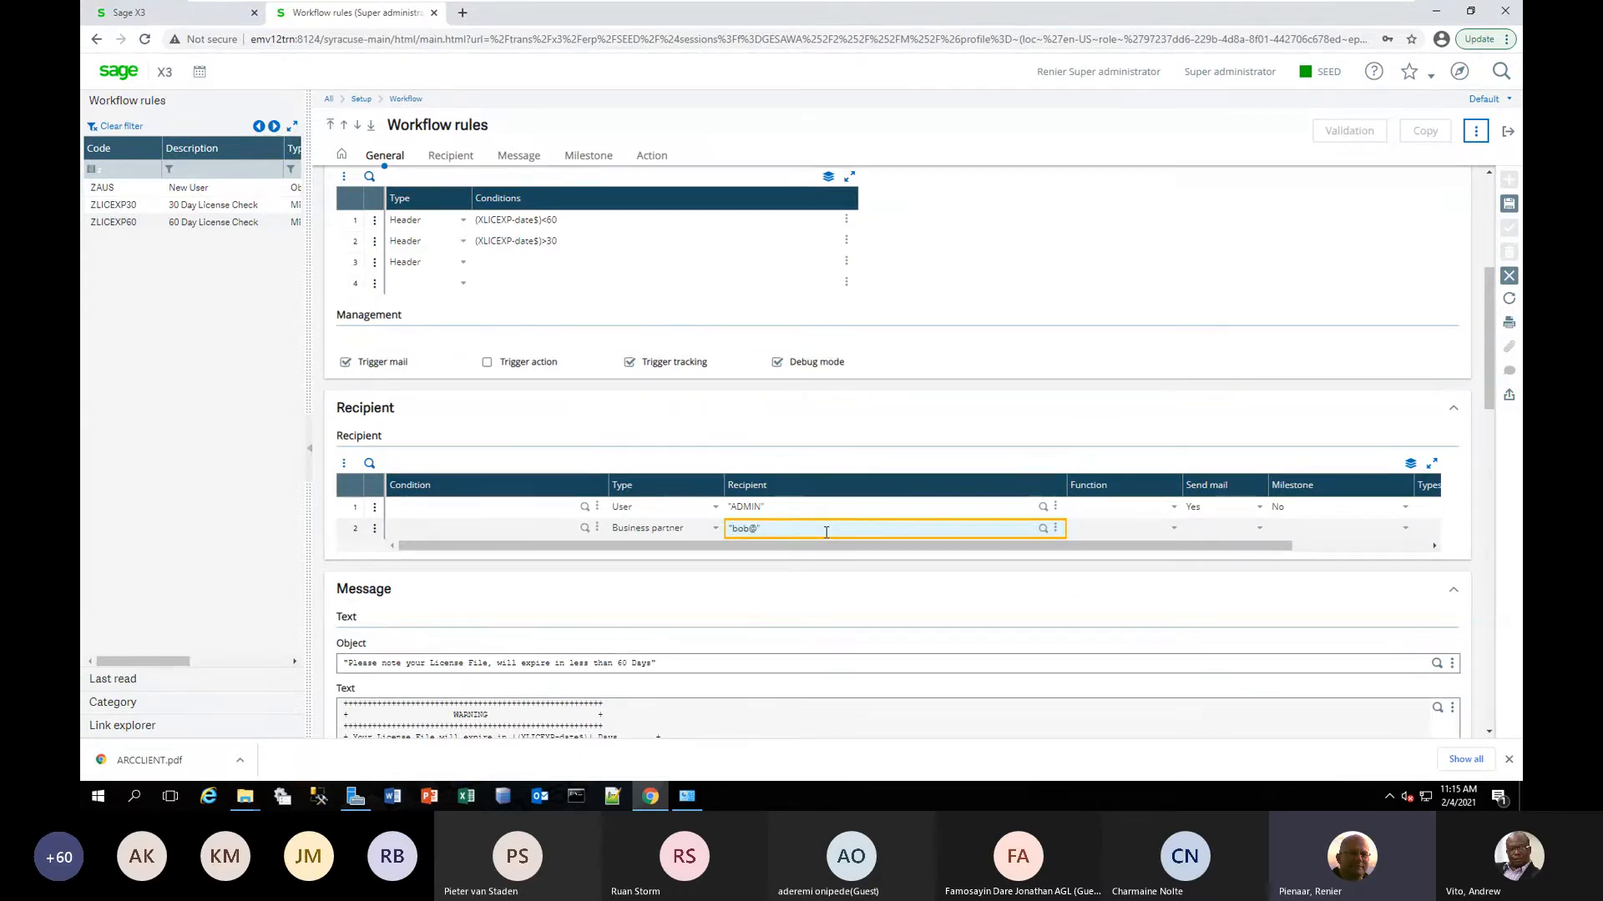
pyautogui.write('sage.com"')
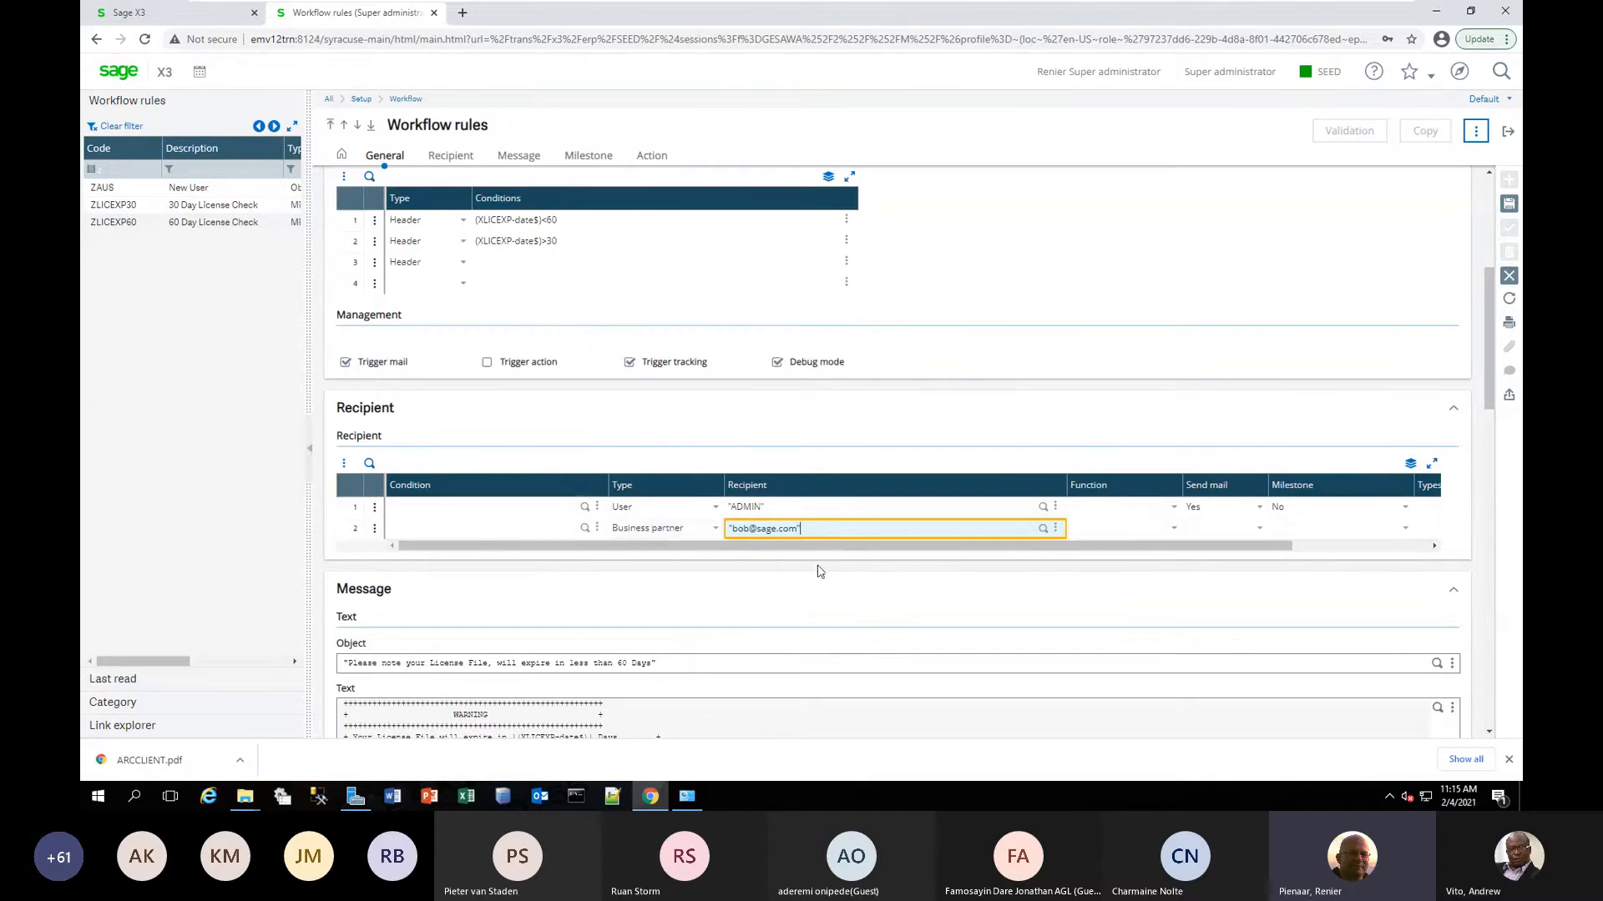
# Set Send mail to Yes for the new recipient line, keeping the Managing Director function, and save the ZLICEXP60 rule.
pyautogui.click(1259, 533)
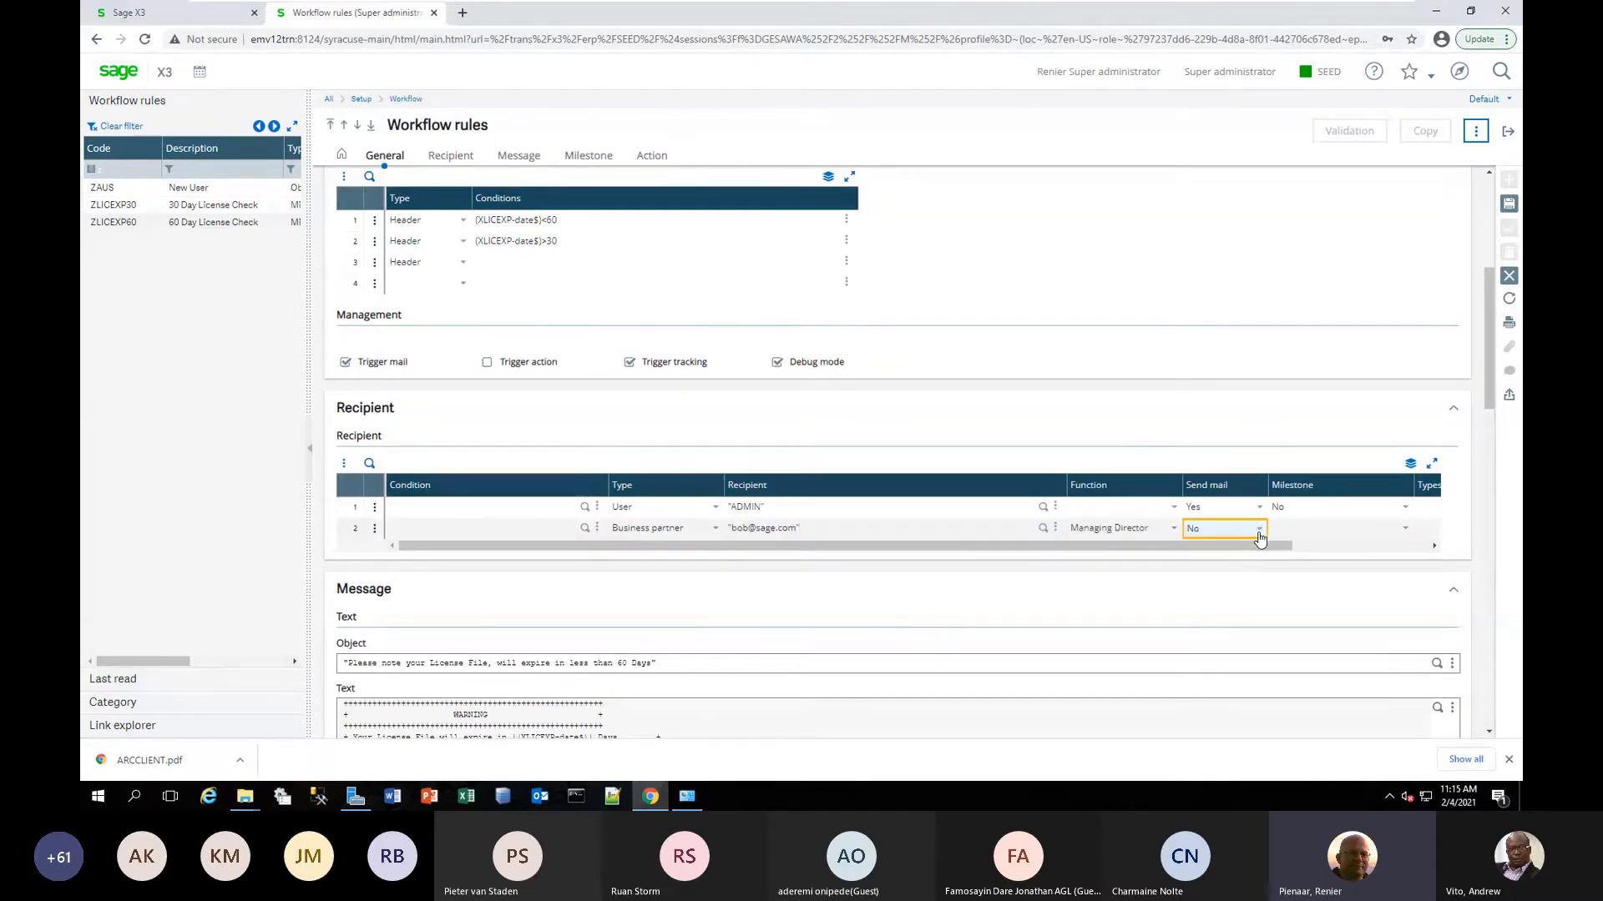
pyautogui.click(1258, 534)
pyautogui.click(1225, 586)
pyautogui.click(1173, 534)
pyautogui.click(1173, 534)
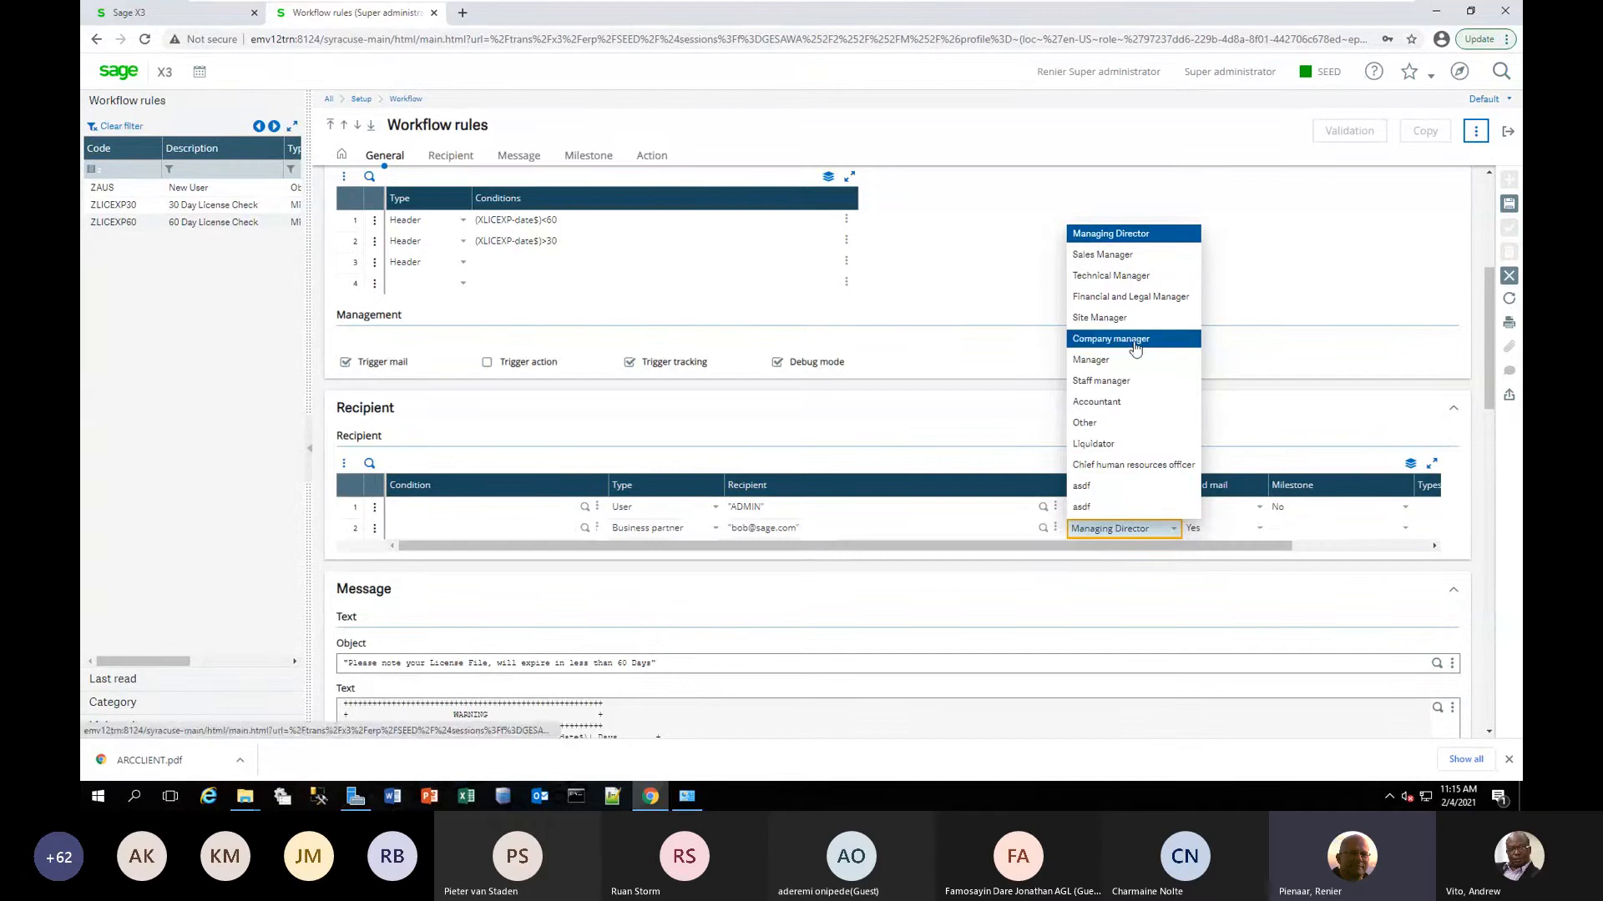
pyautogui.click(1034, 550)
pyautogui.moveTo(1285, 546); pyautogui.dragTo(1421, 546)
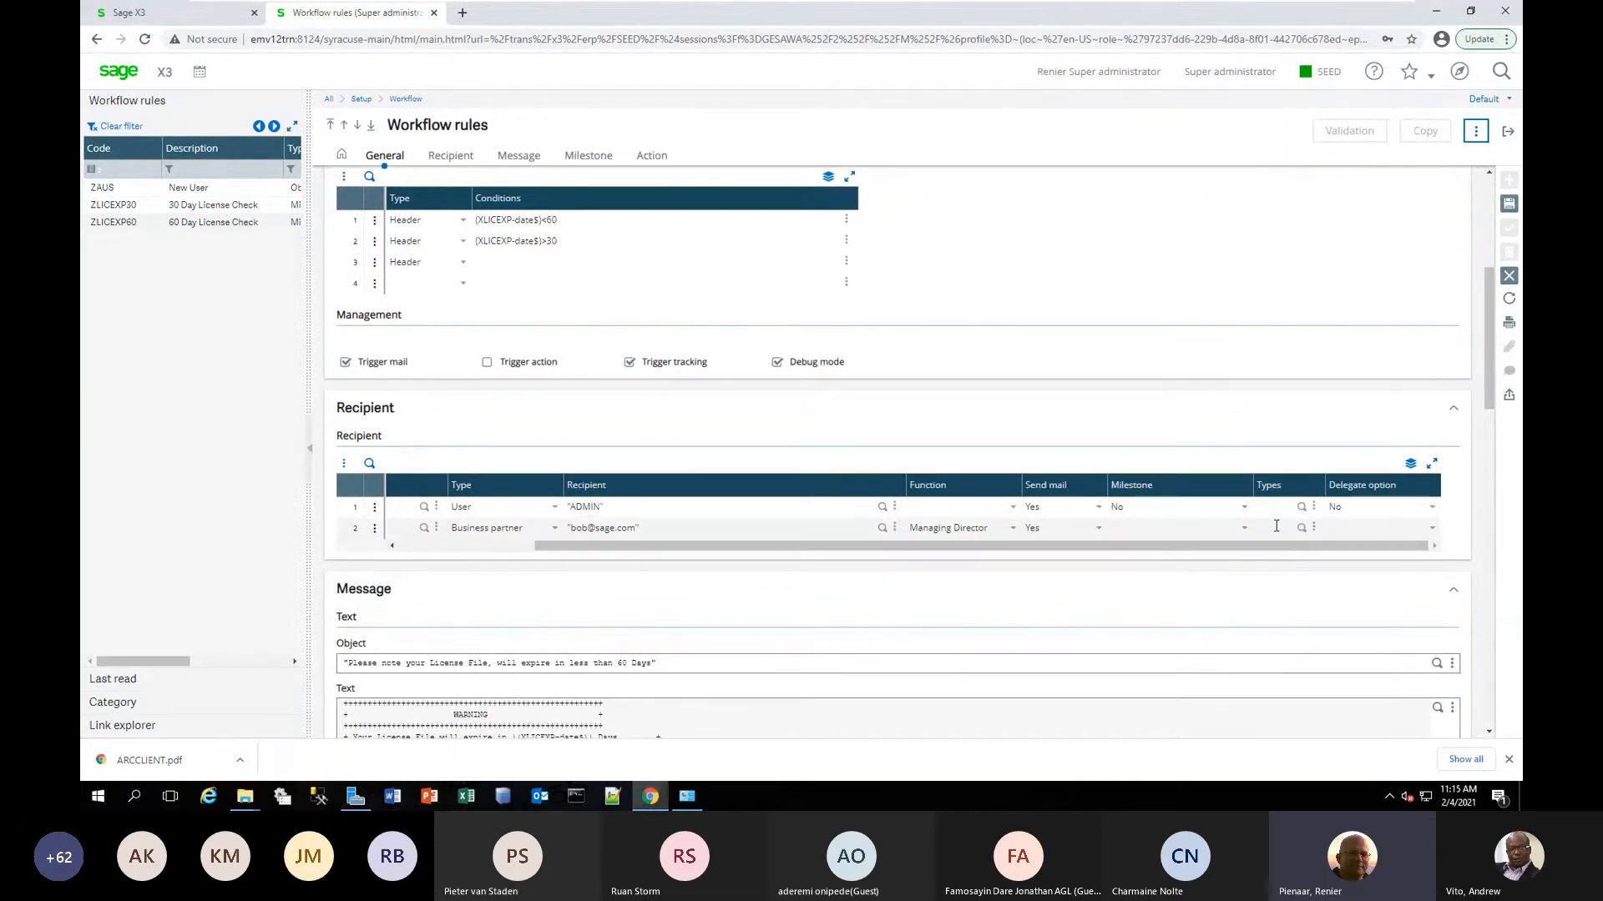
pyautogui.click(1245, 530)
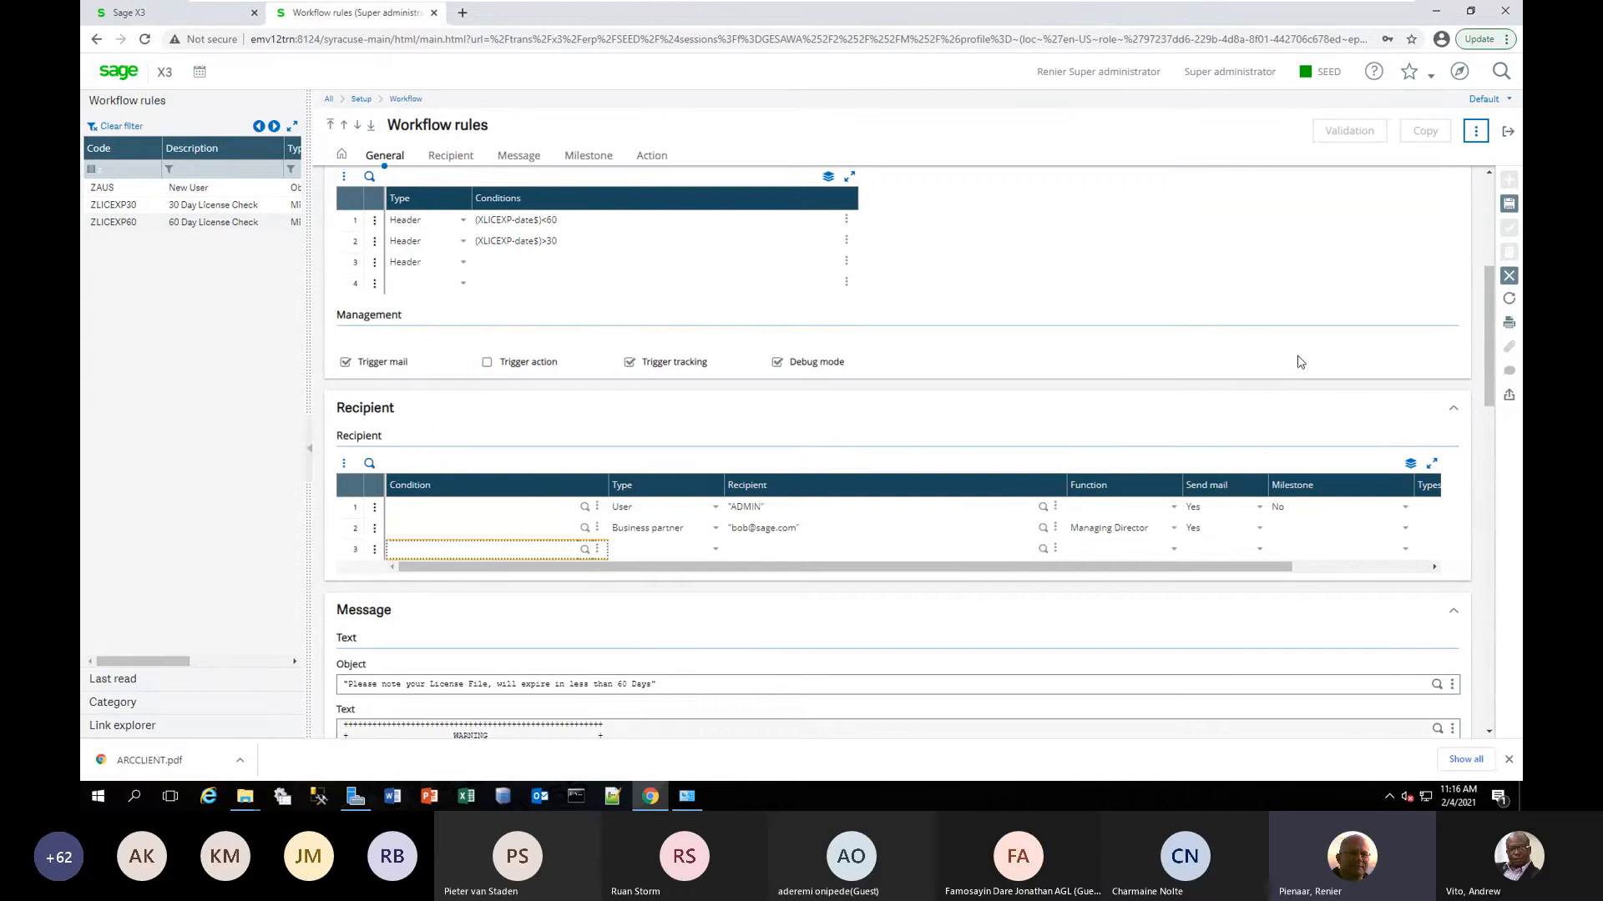
pyautogui.click(1508, 204)
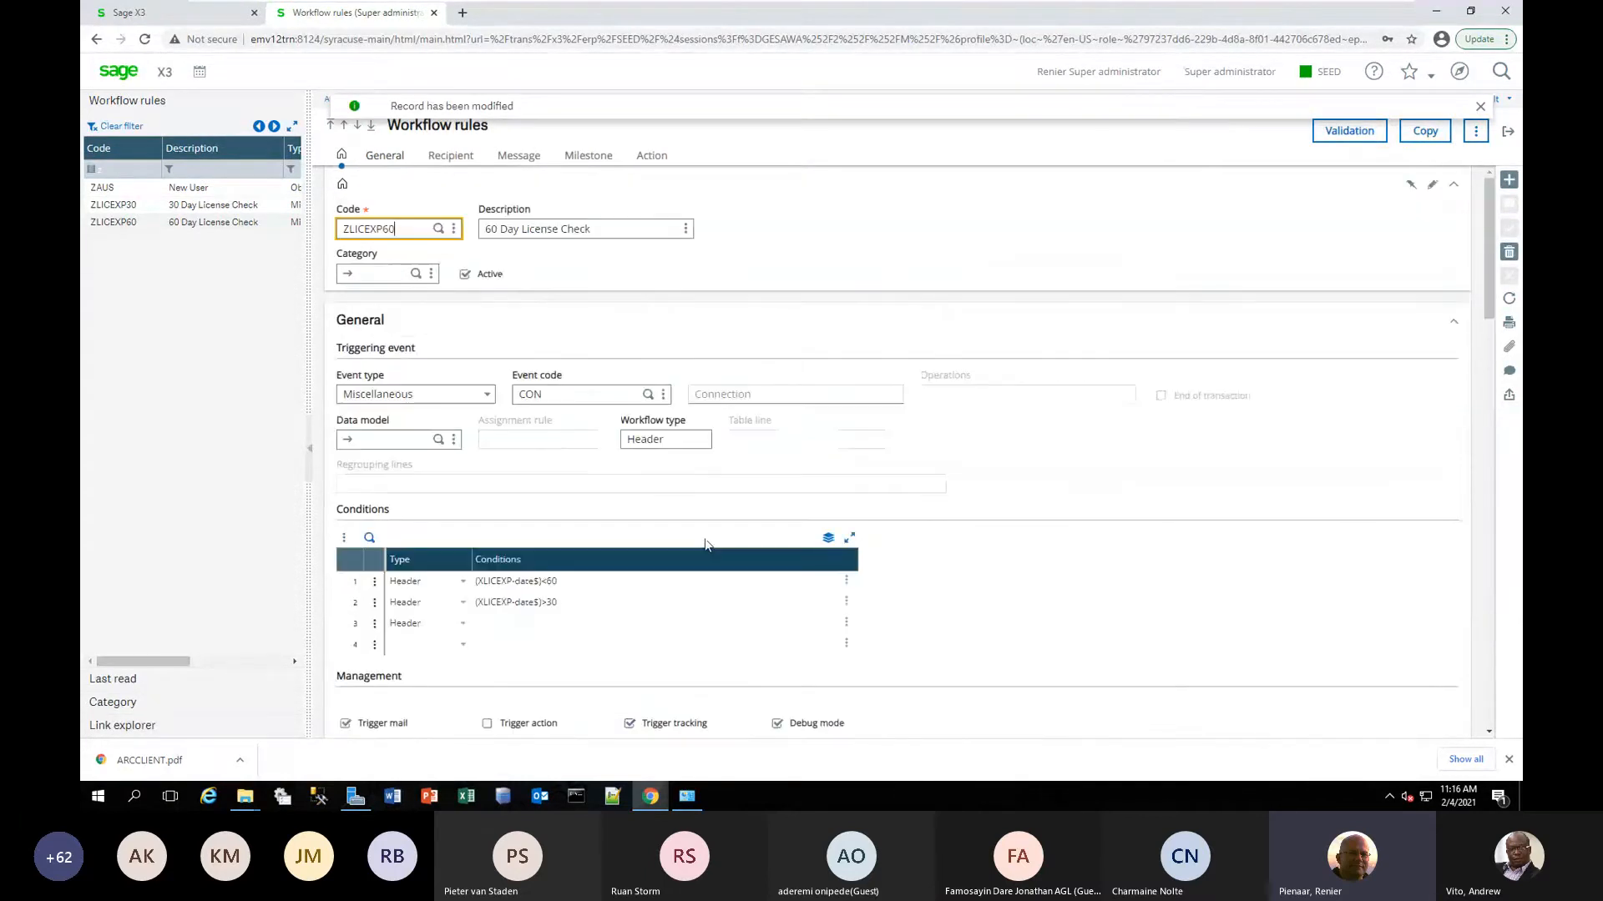
# Review the conditions, management options and recipient lines of the saved ZLICEXP60 rule.
pyautogui.scroll(-2, 777, 588)
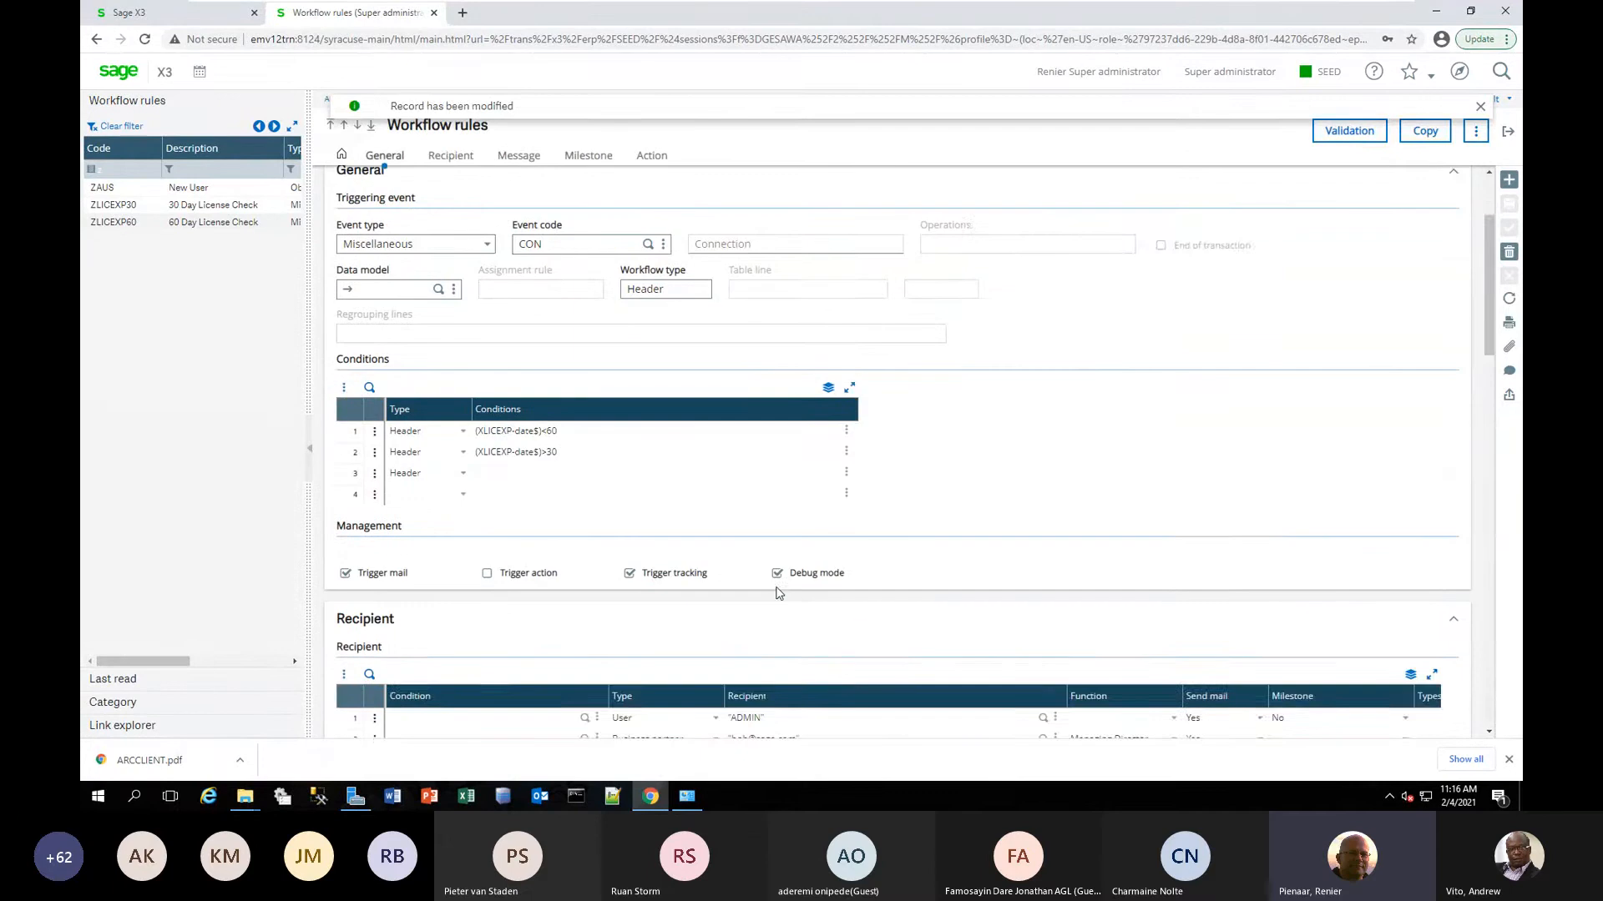
pyautogui.scroll(-2, 776, 589)
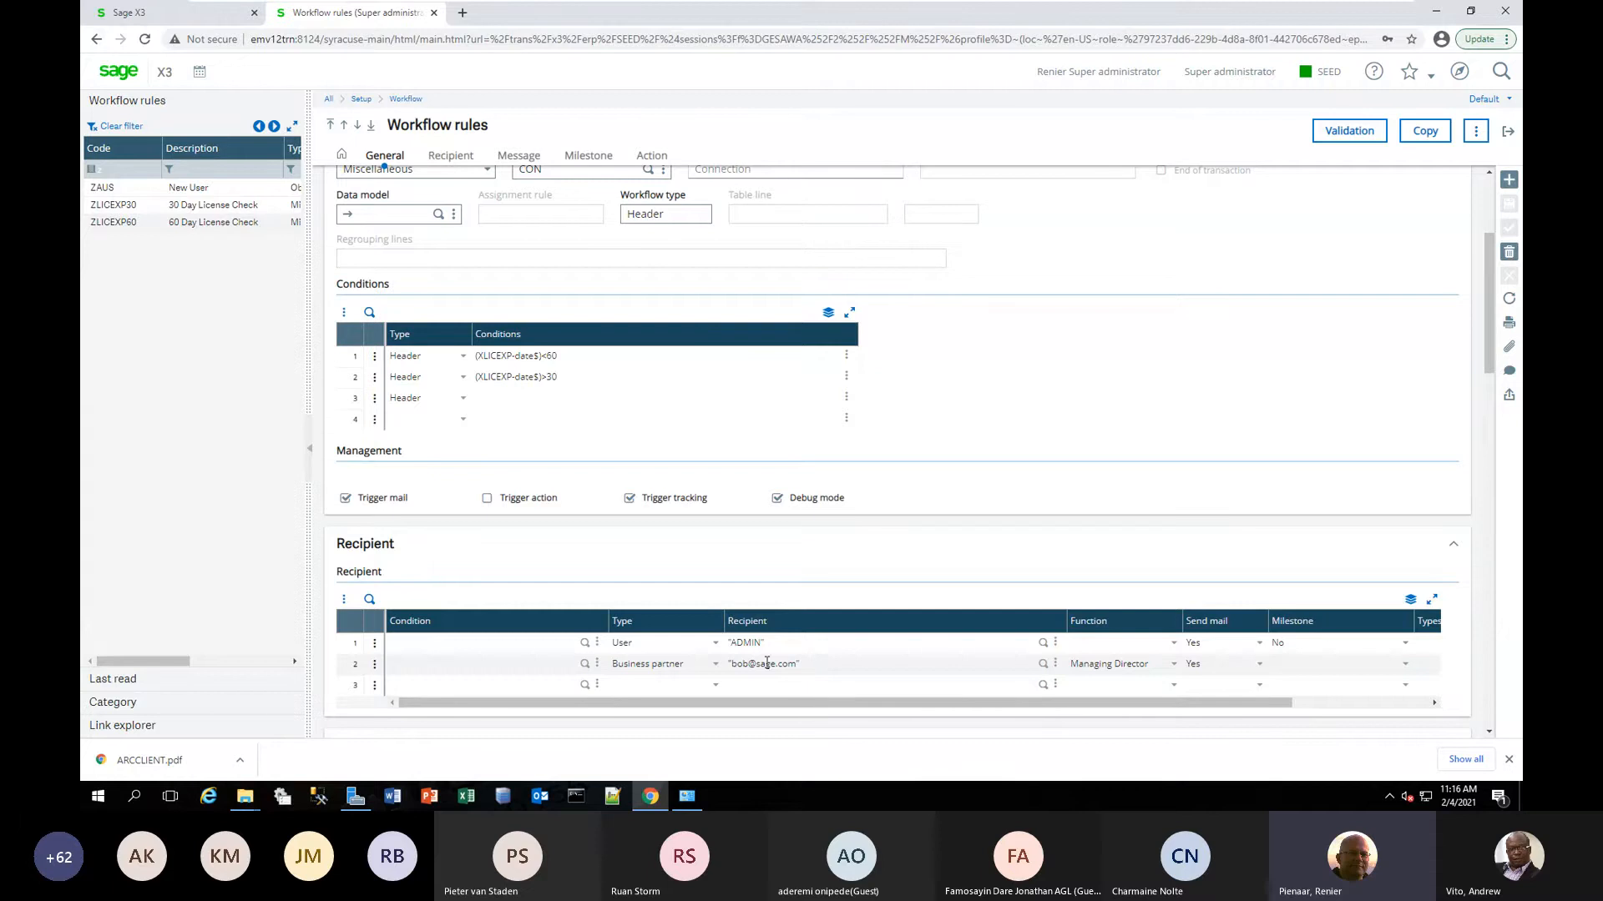
pyautogui.scroll(3, 780, 648)
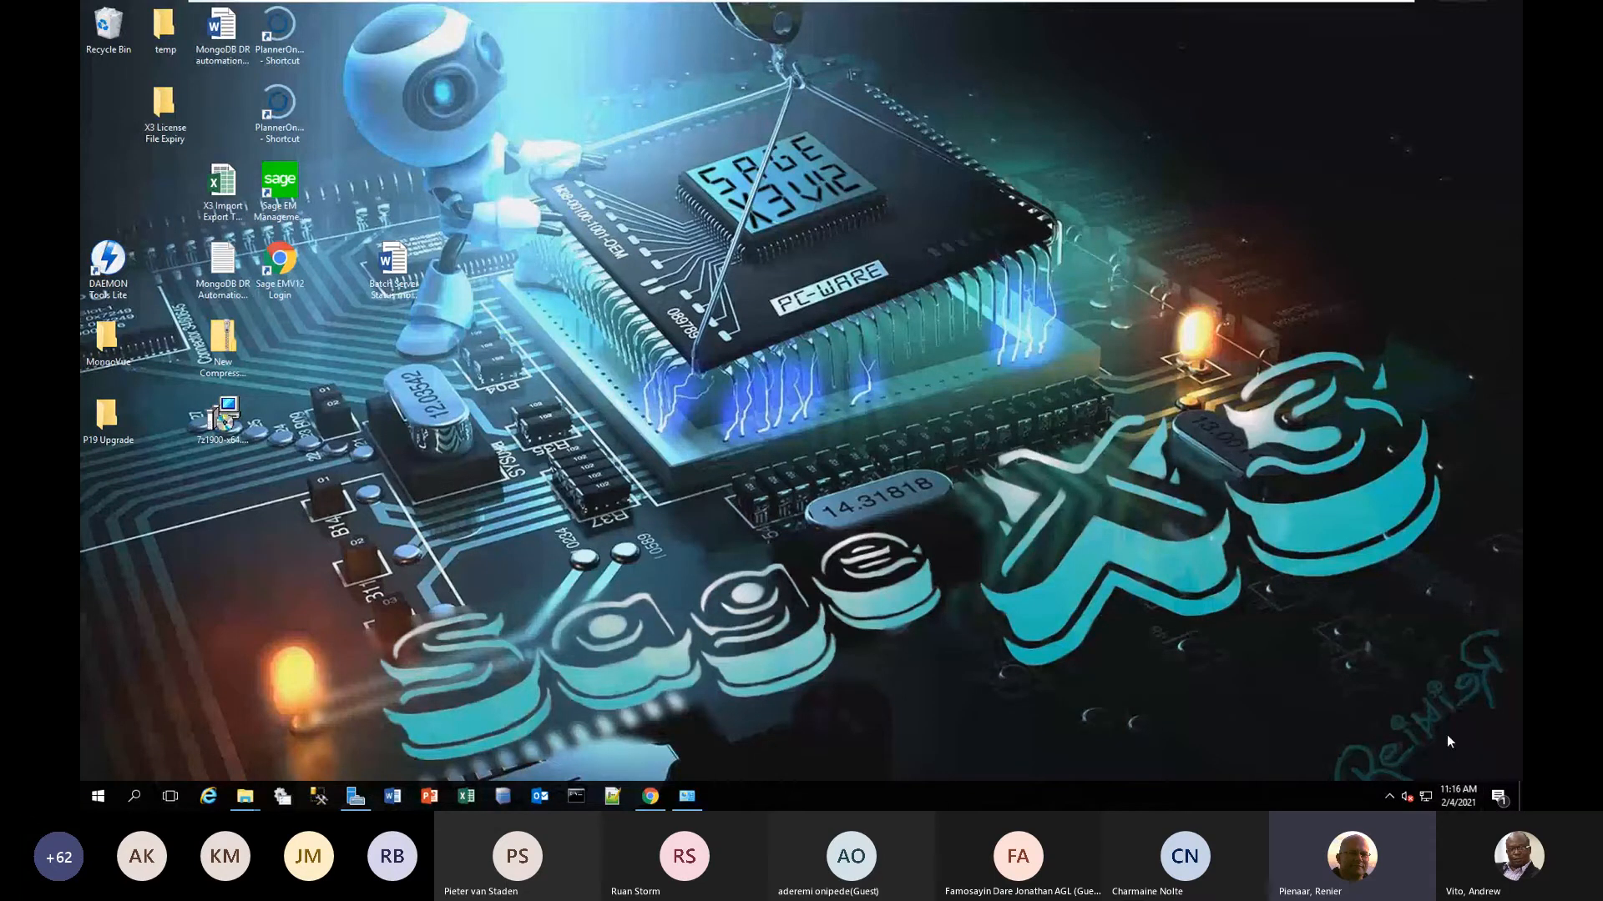
# Switch to the Windows date and time settings and turn off setting the time automatically.
pyautogui.click(1454, 793)
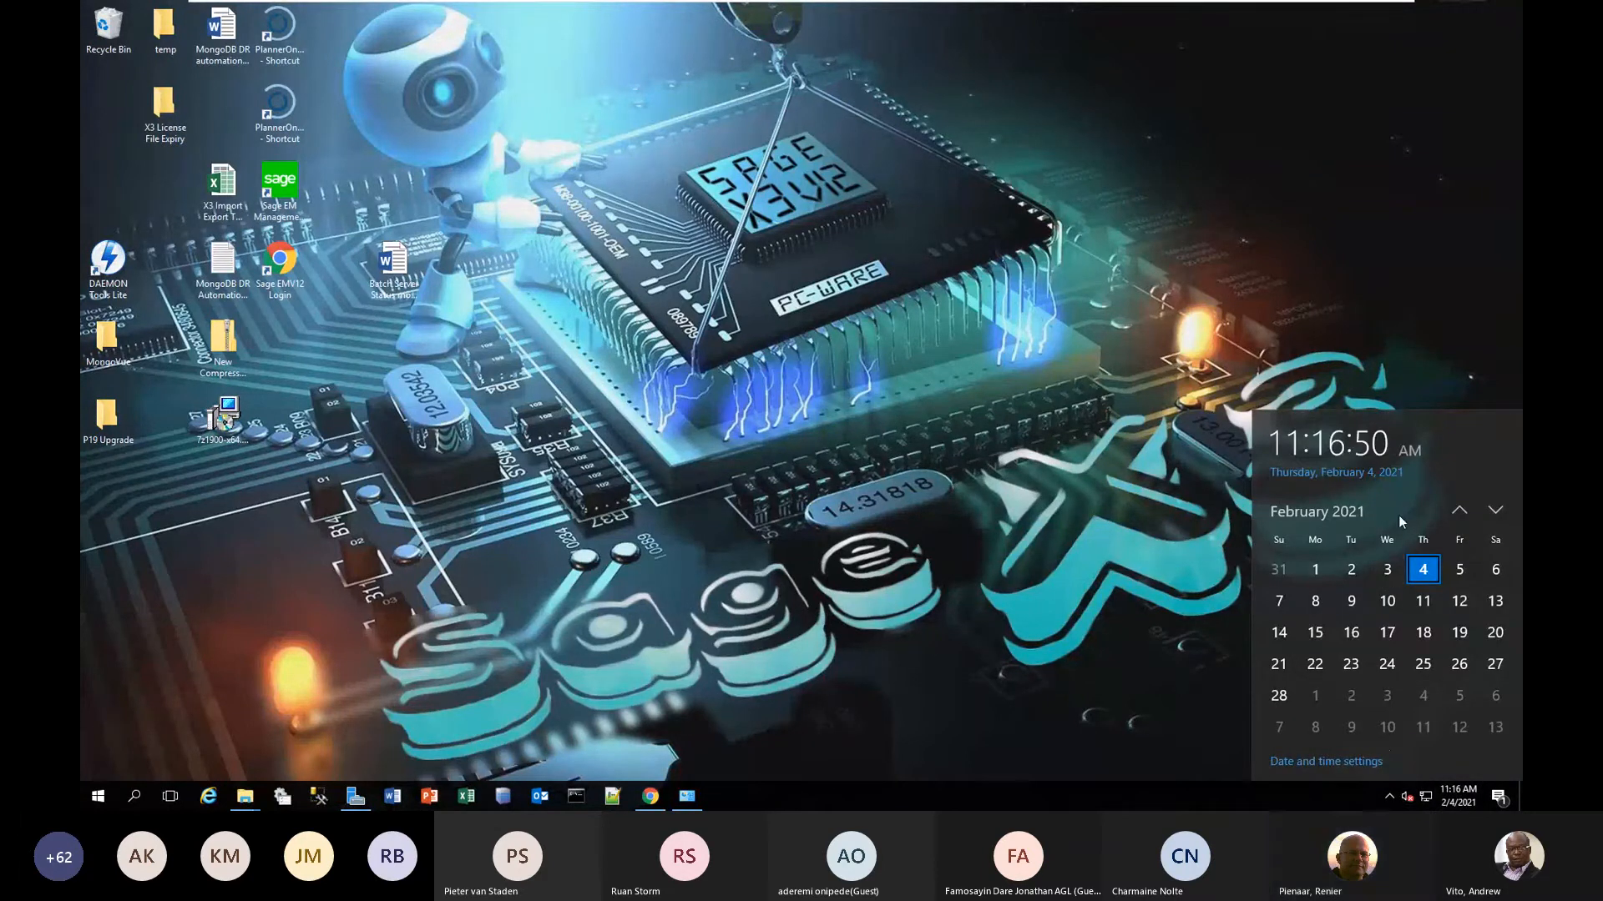
pyautogui.click(1300, 762)
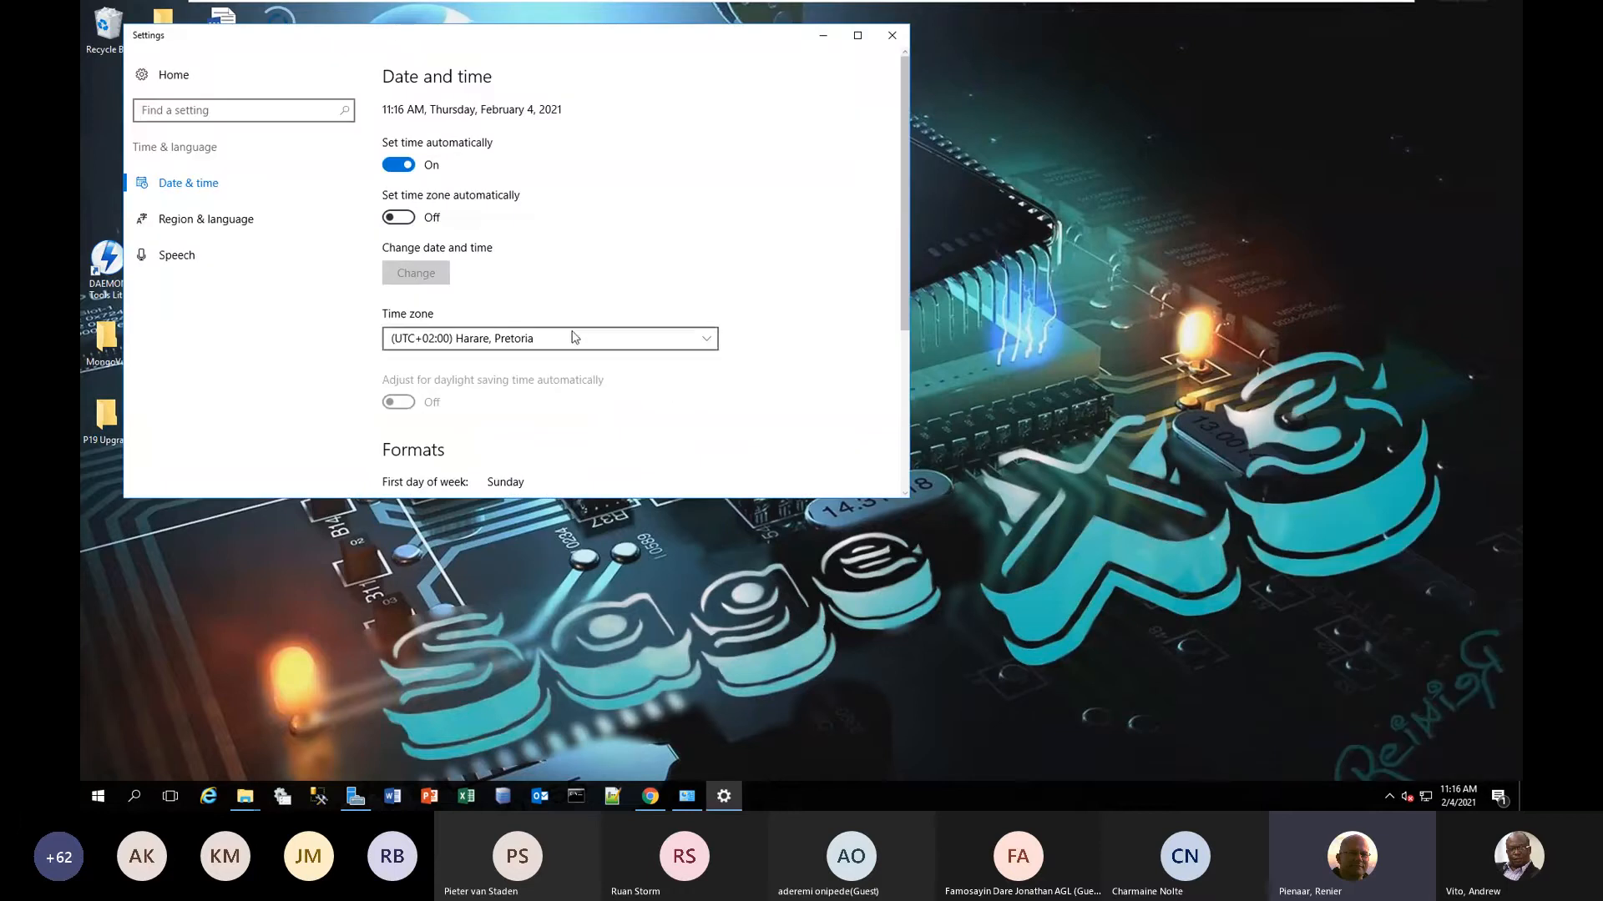
pyautogui.click(400, 166)
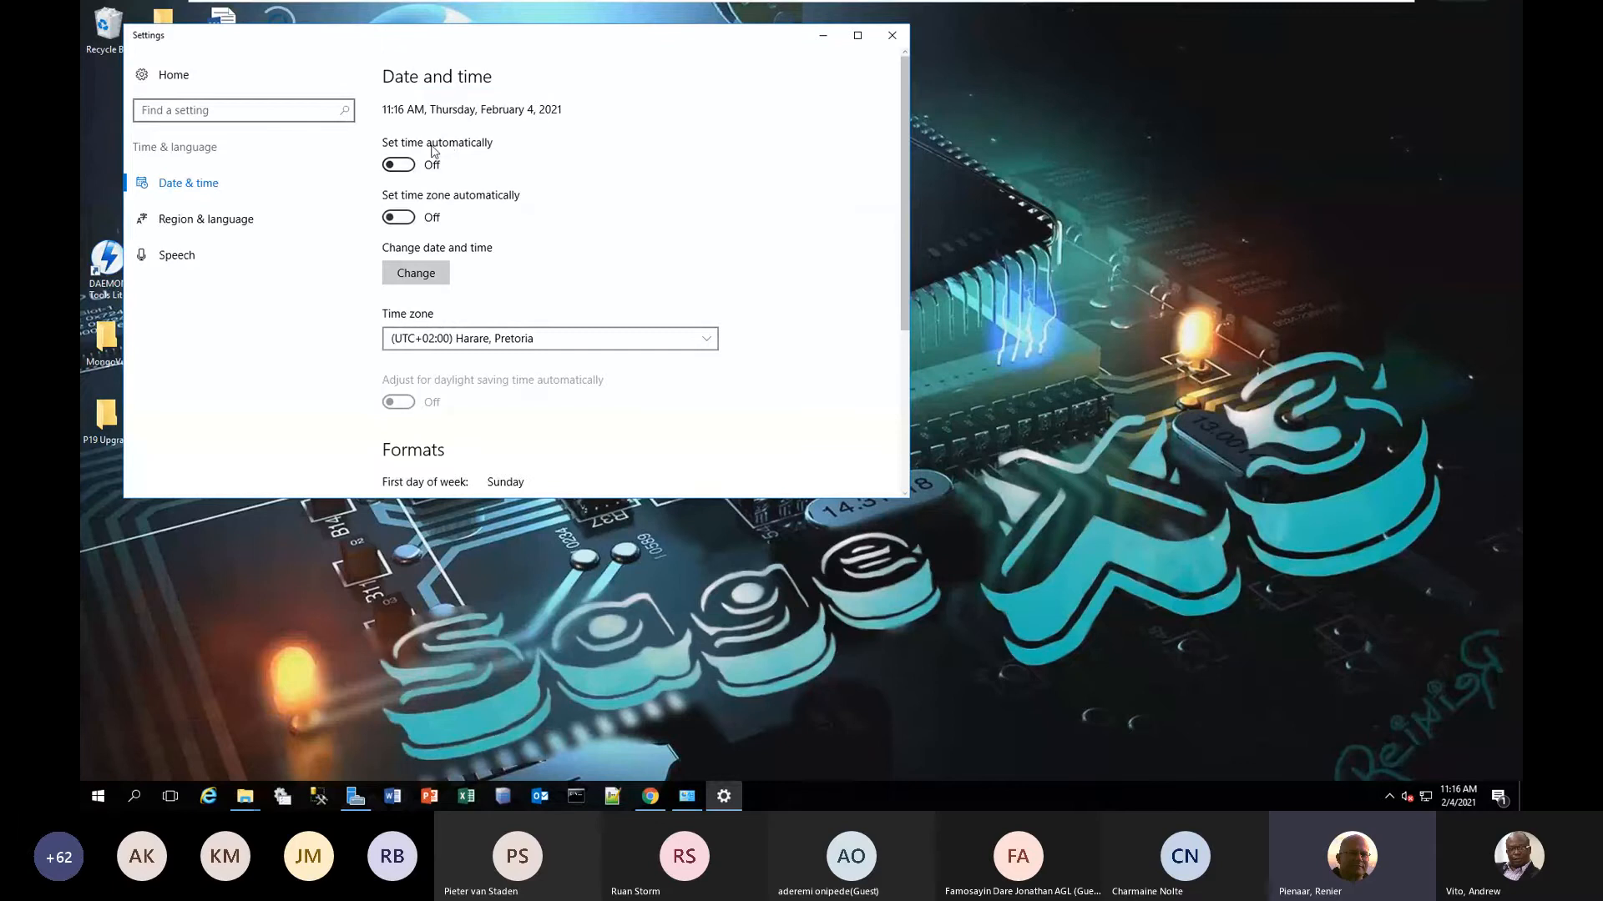
# Change the server's system date to October 15, 2021 and close the settings.
pyautogui.click(416, 274)
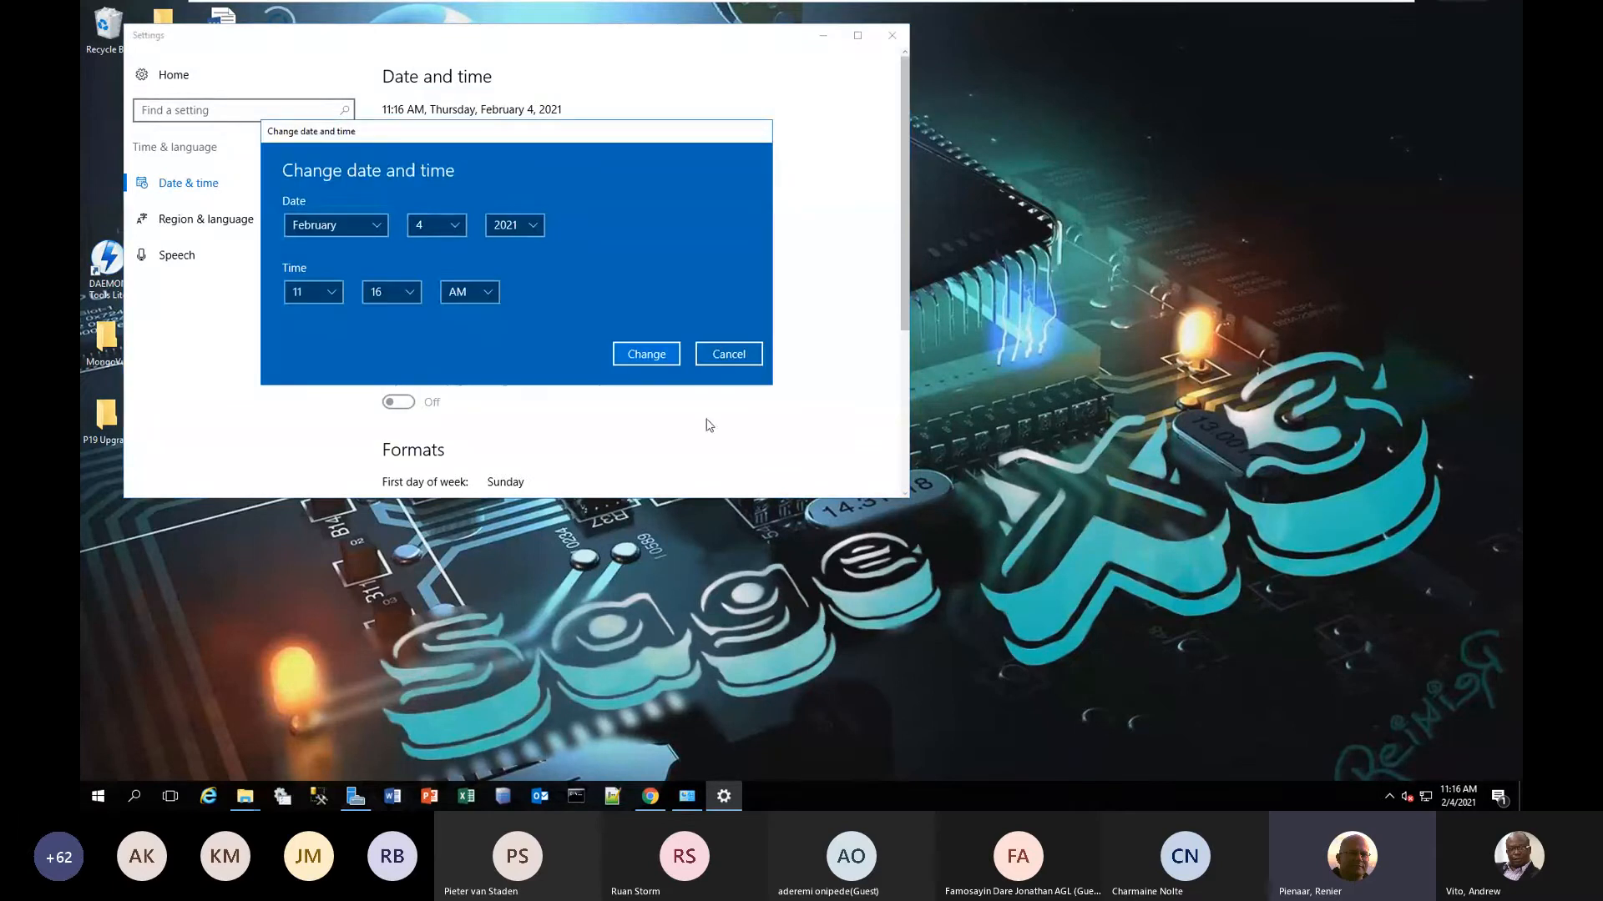
pyautogui.click(372, 227)
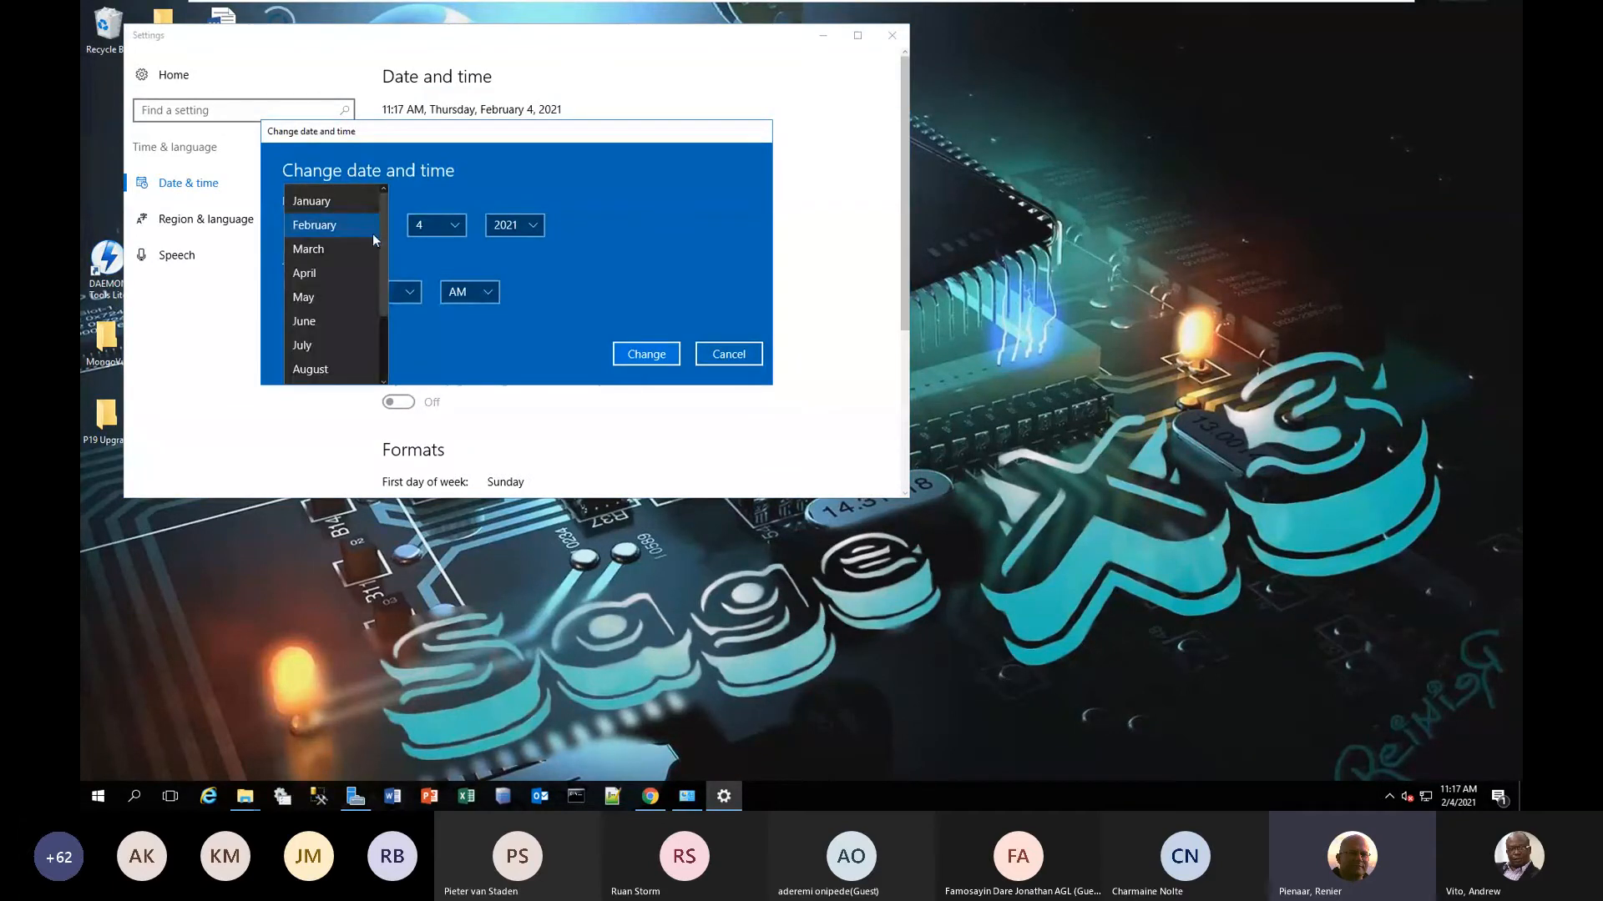
pyautogui.moveTo(382, 261); pyautogui.dragTo(379, 334)
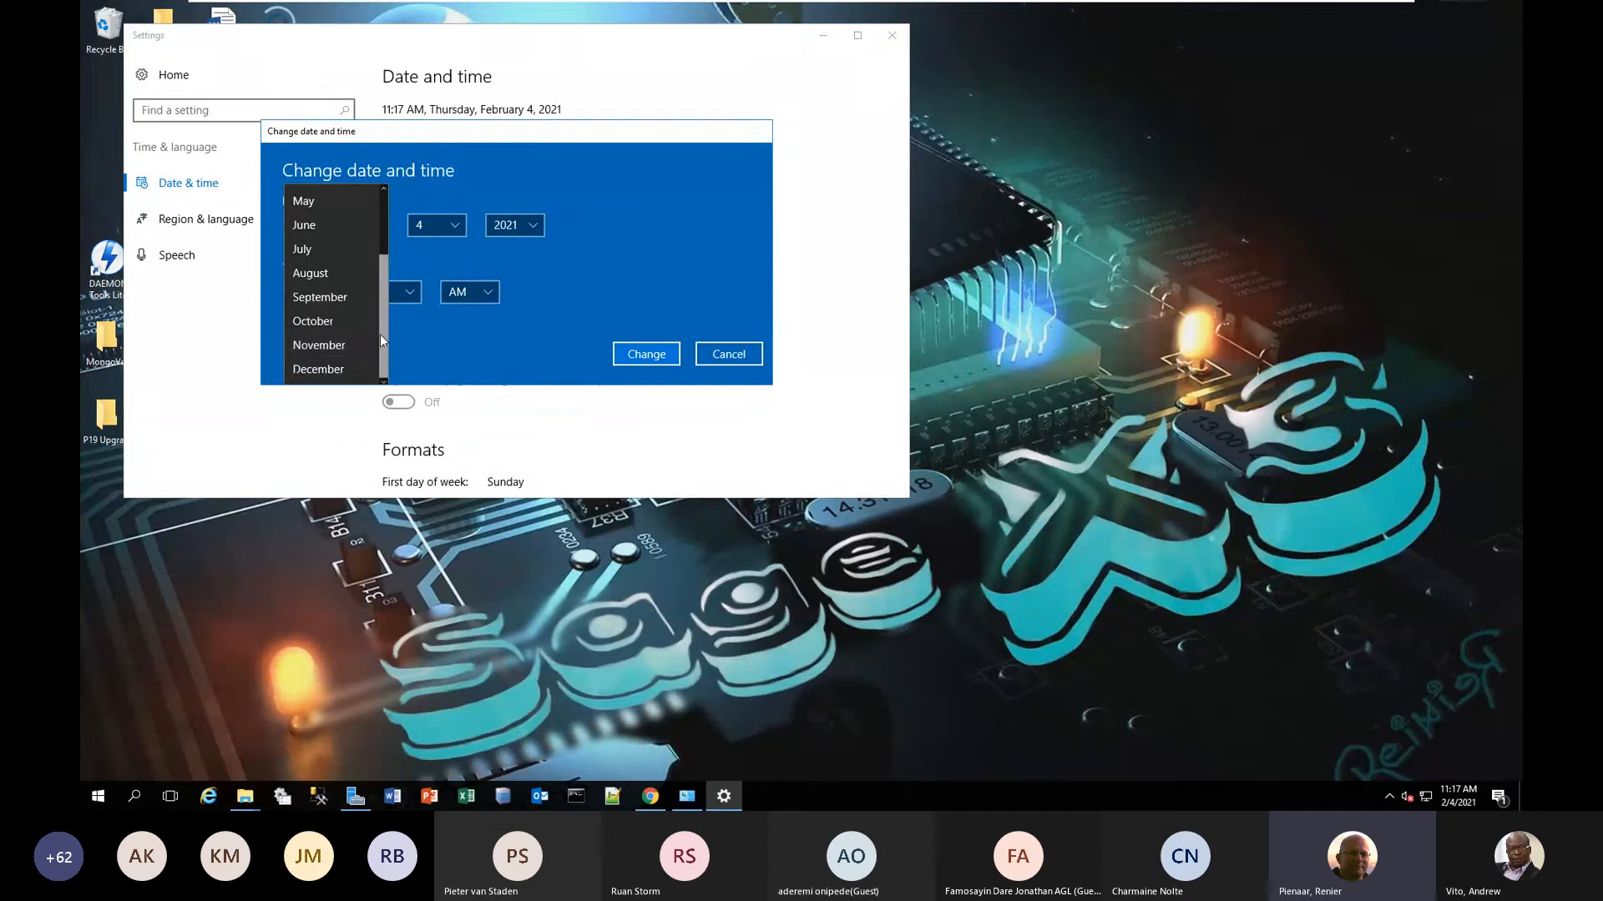
pyautogui.click(327, 322)
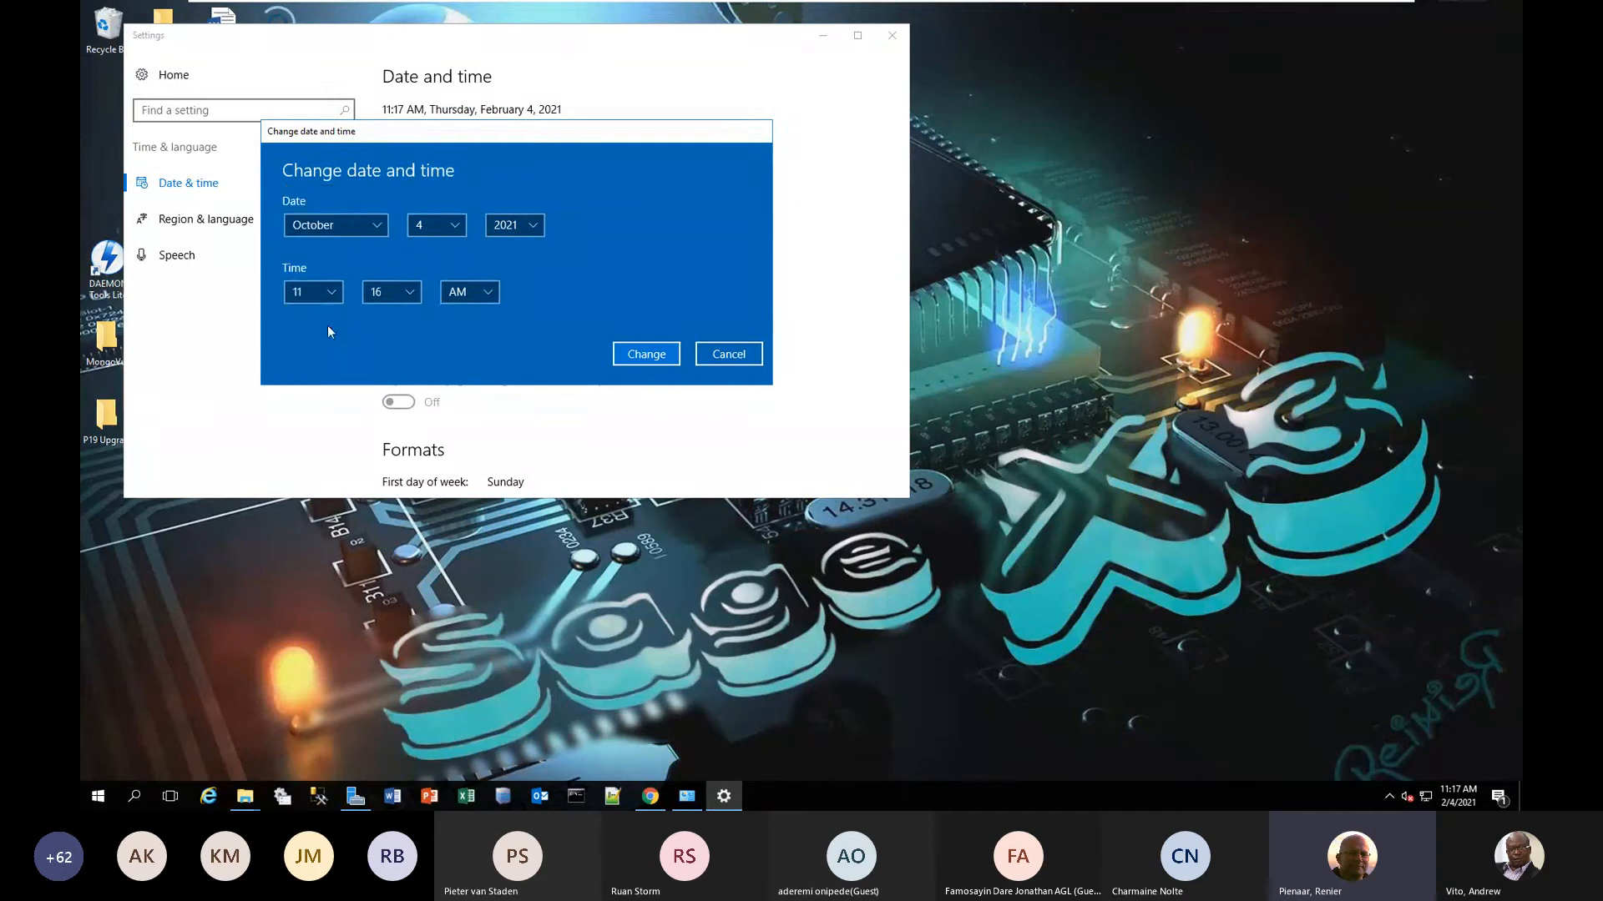
pyautogui.click(453, 225)
pyautogui.moveTo(463, 202); pyautogui.dragTo(462, 250)
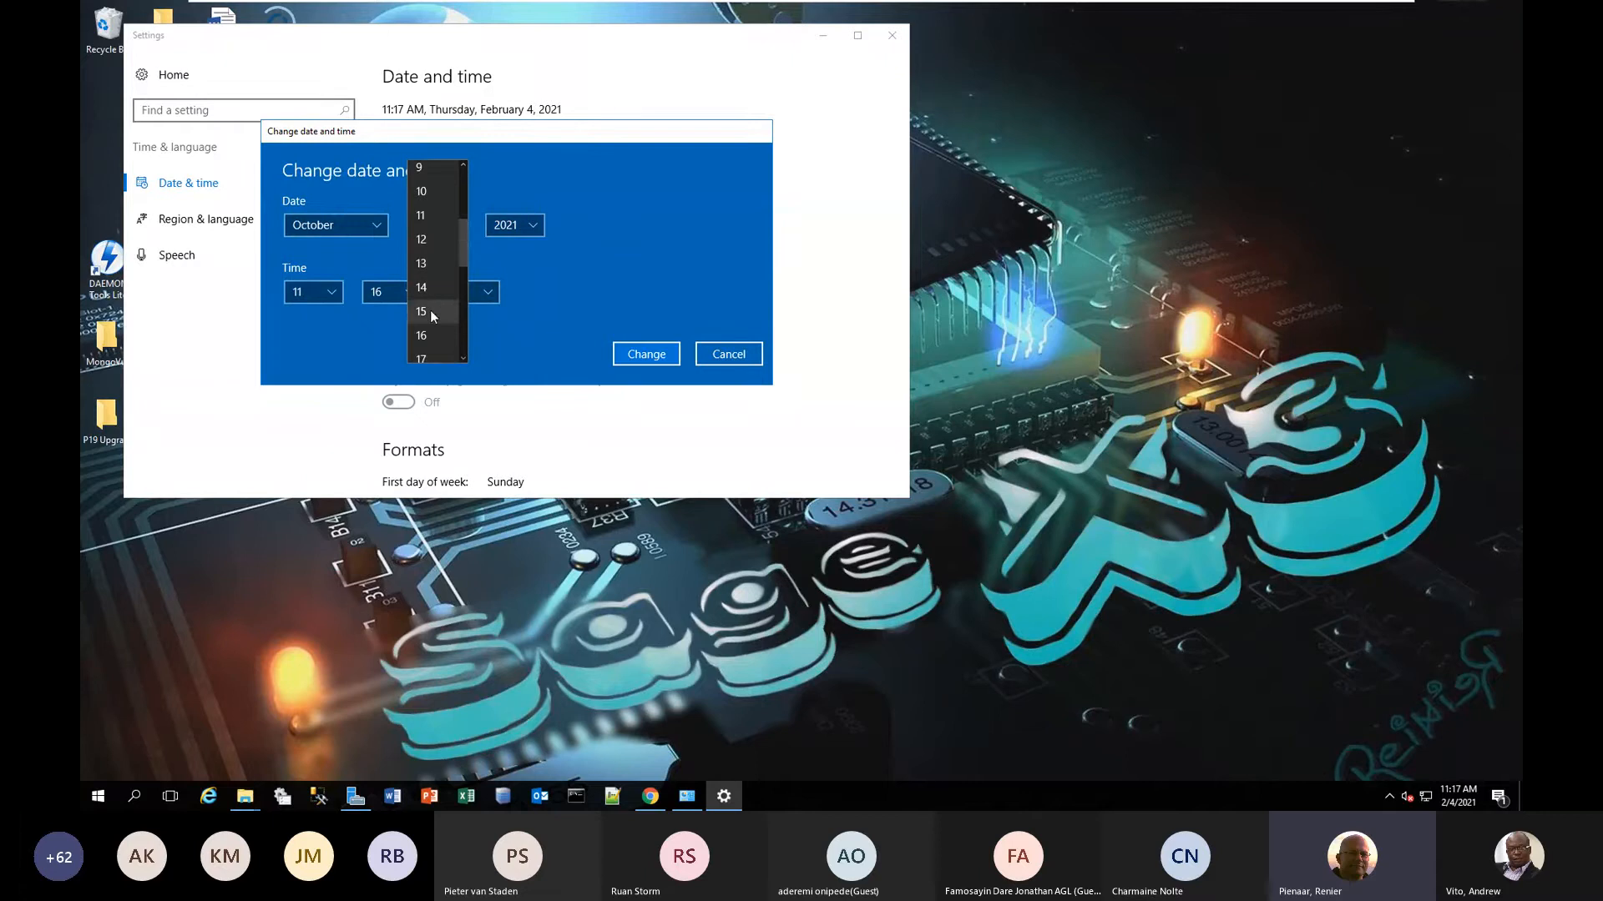
pyautogui.click(429, 310)
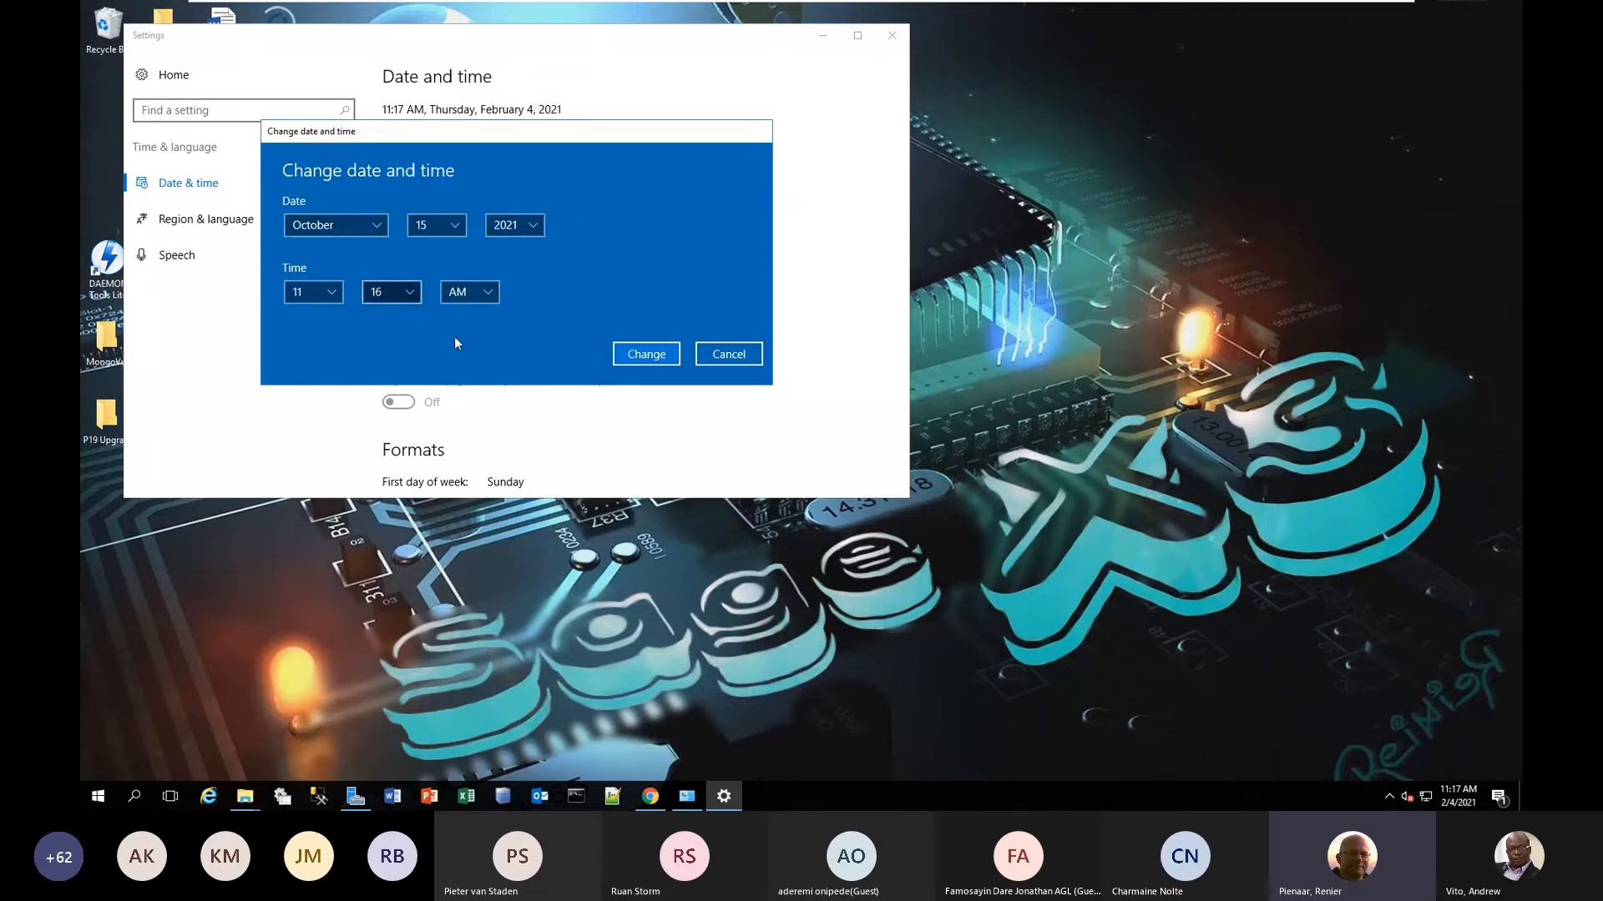
pyautogui.click(644, 354)
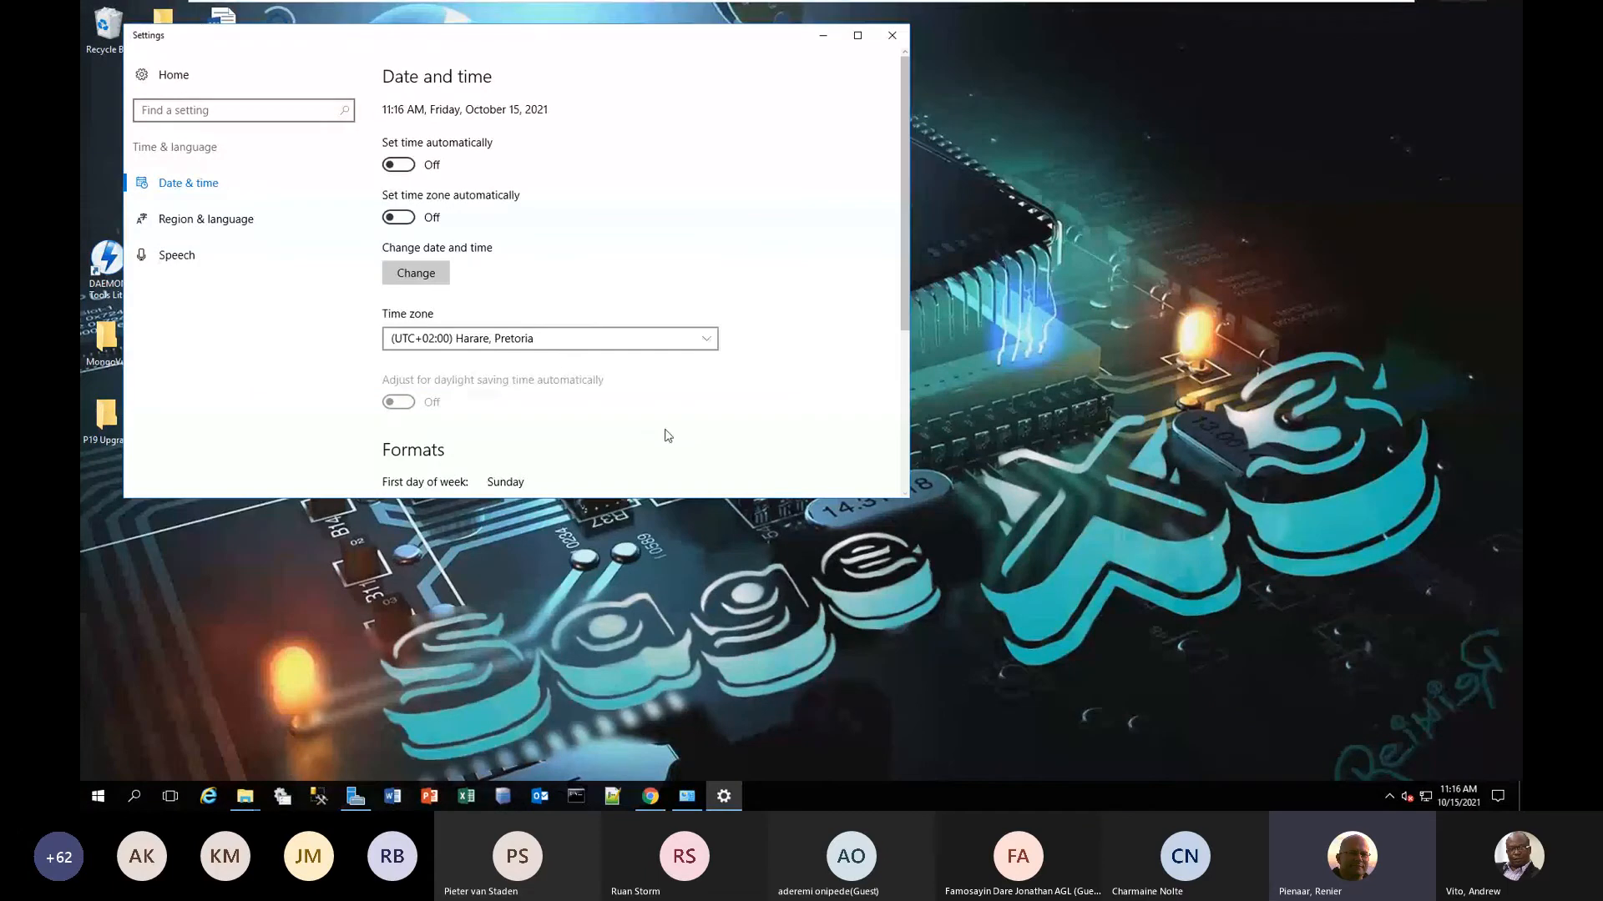
pyautogui.click(900, 40)
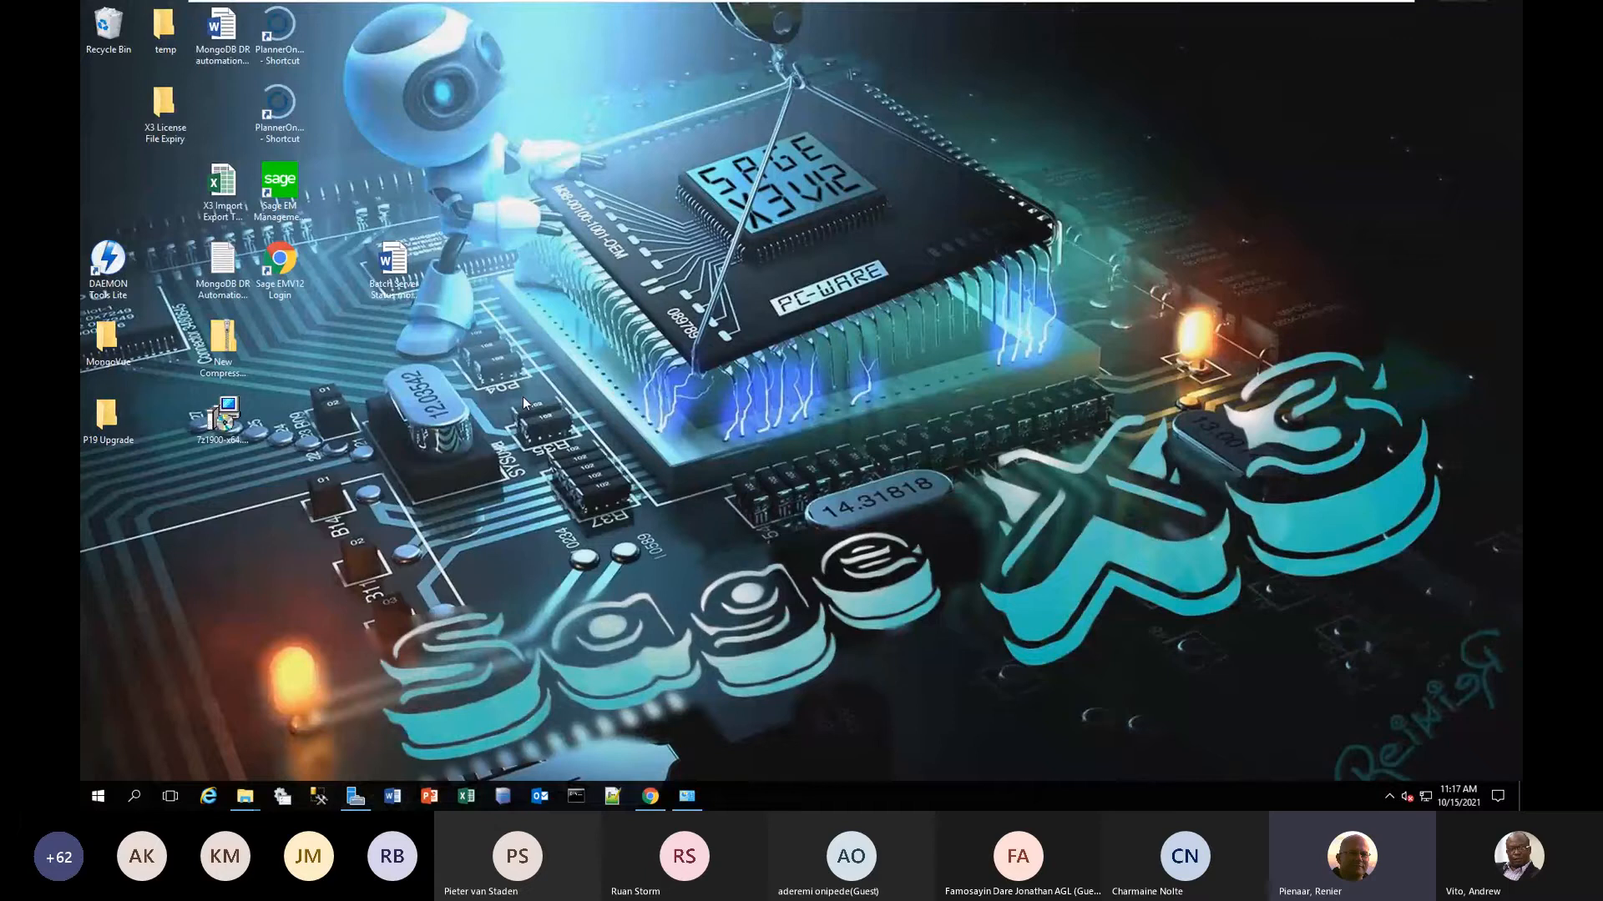
# Switch to Sage X3 in the browser, log out of the Customer support session, and close its page.
pyautogui.doubleClick(282, 265)
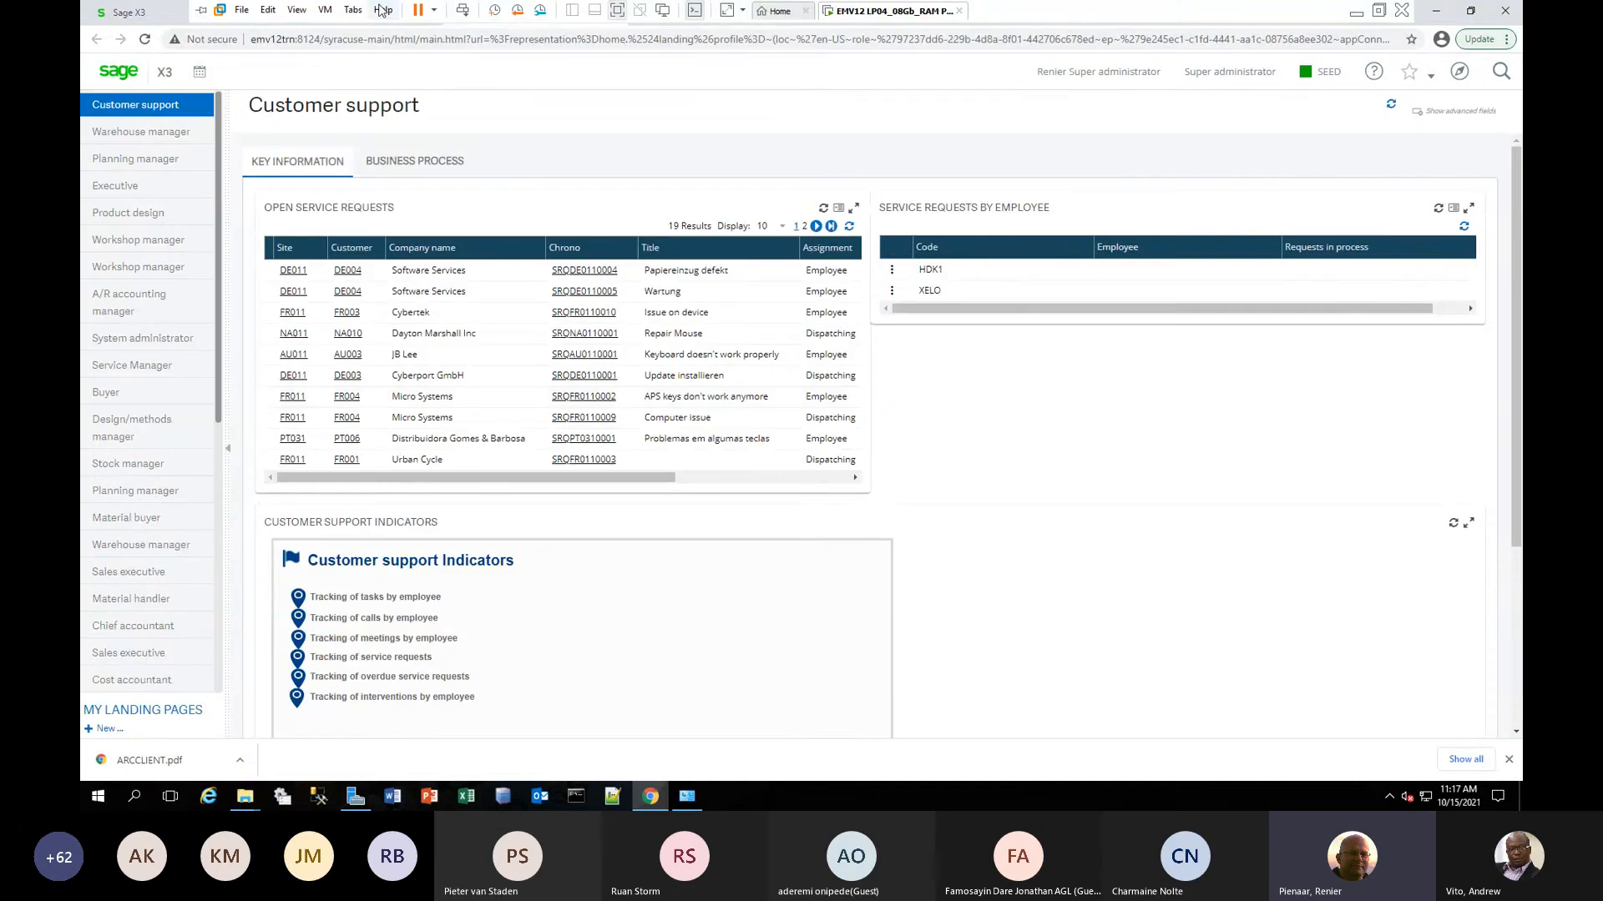
pyautogui.click(373, 23)
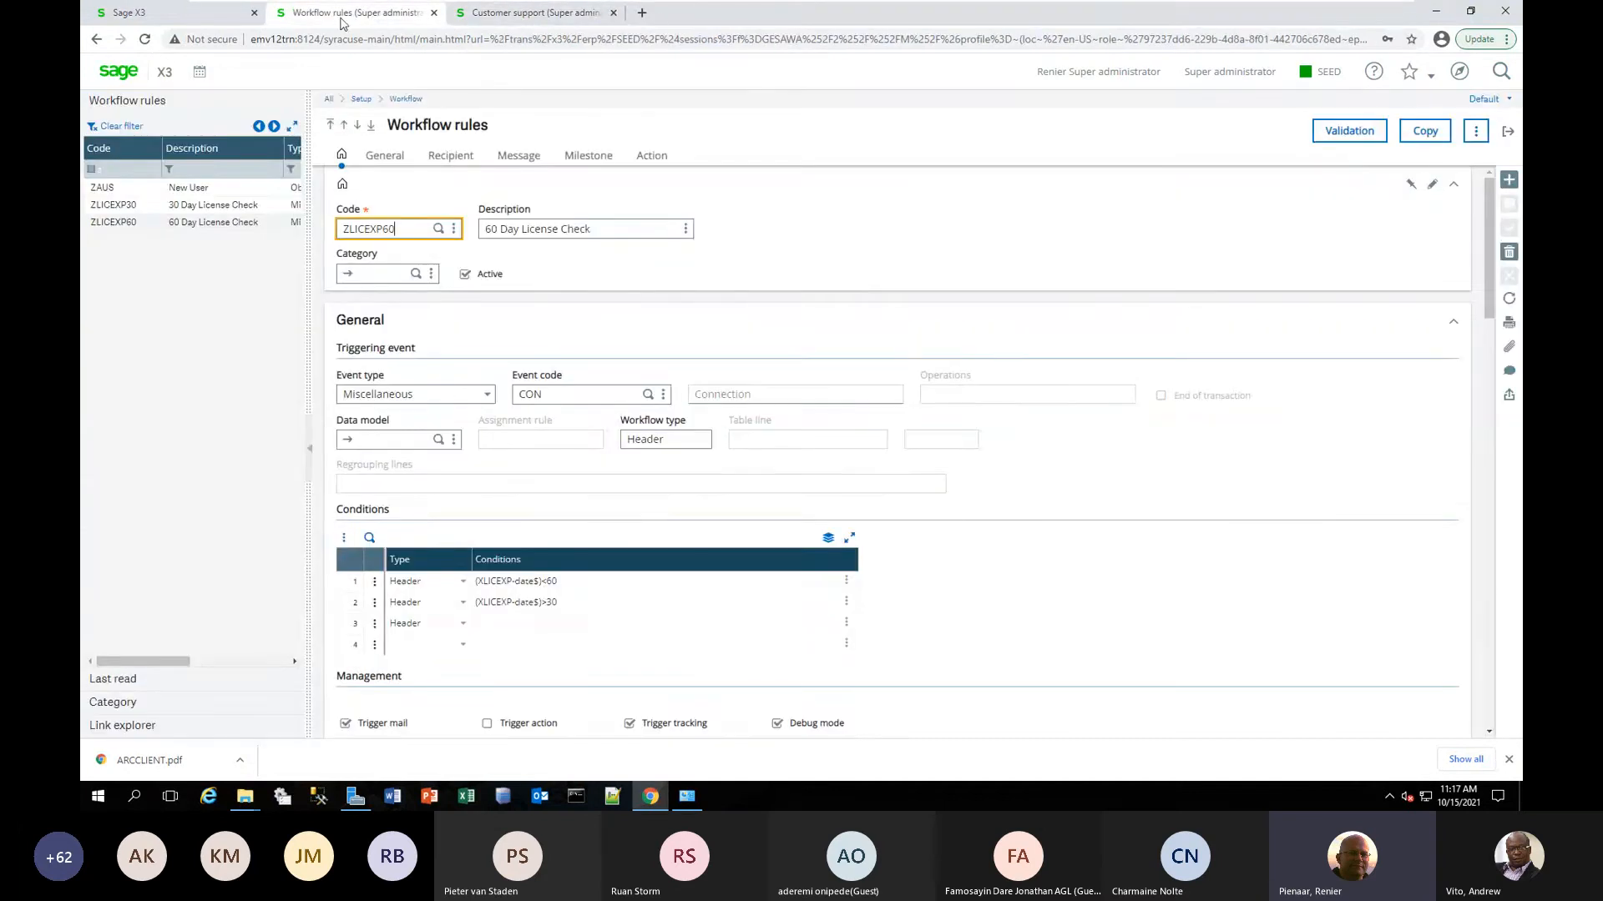
pyautogui.click(566, 17)
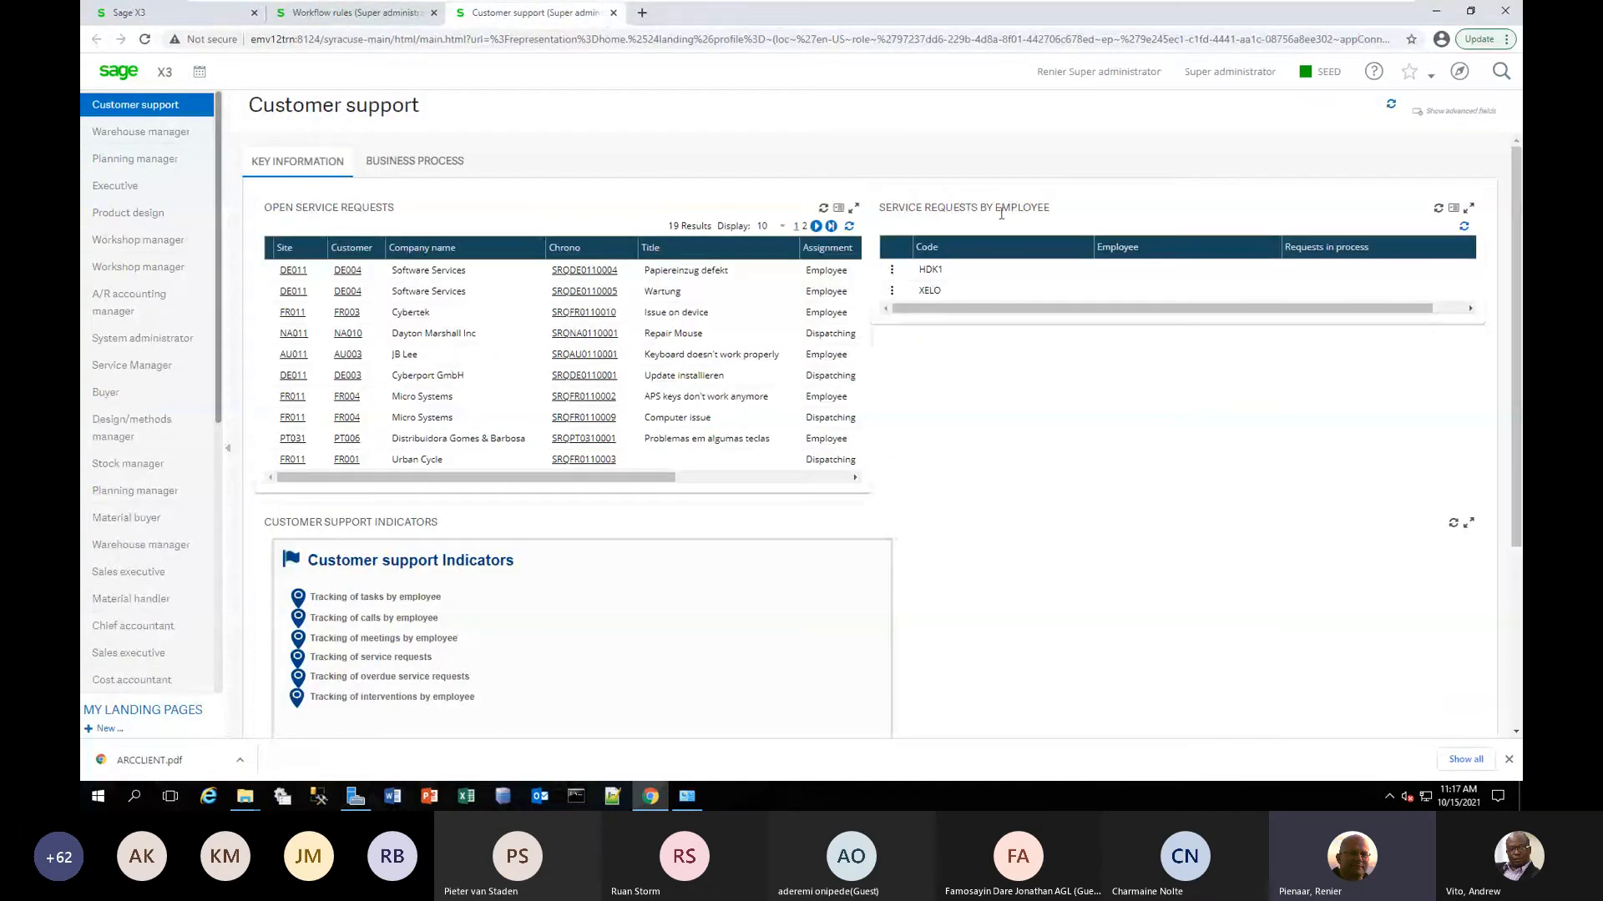
pyautogui.click(1061, 75)
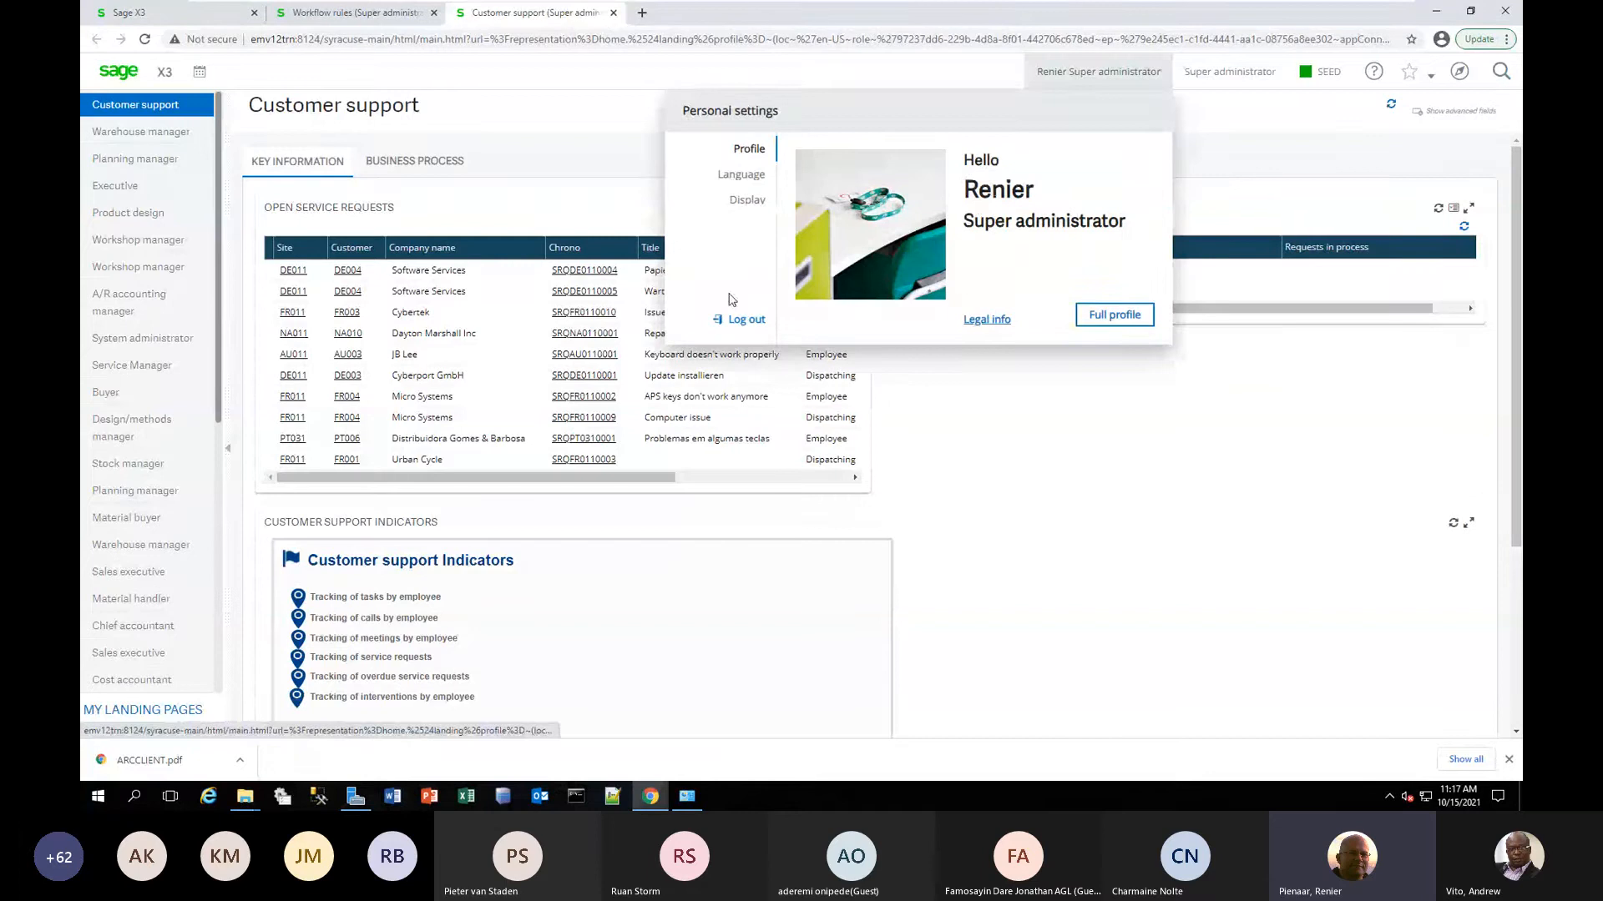
pyautogui.click(746, 321)
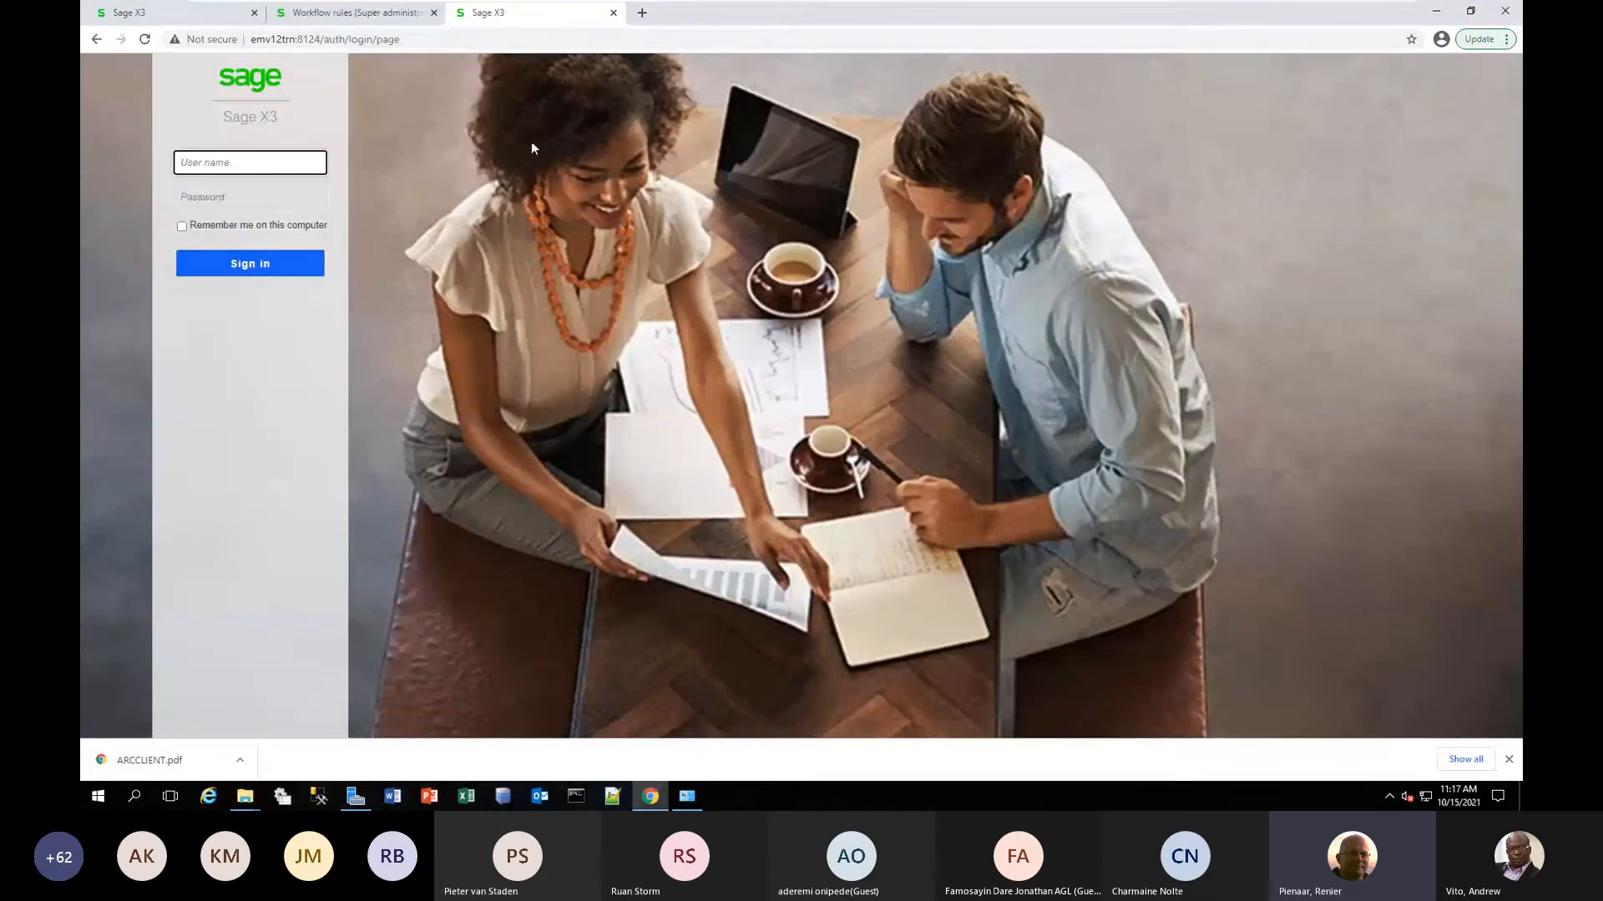
pyautogui.click(613, 13)
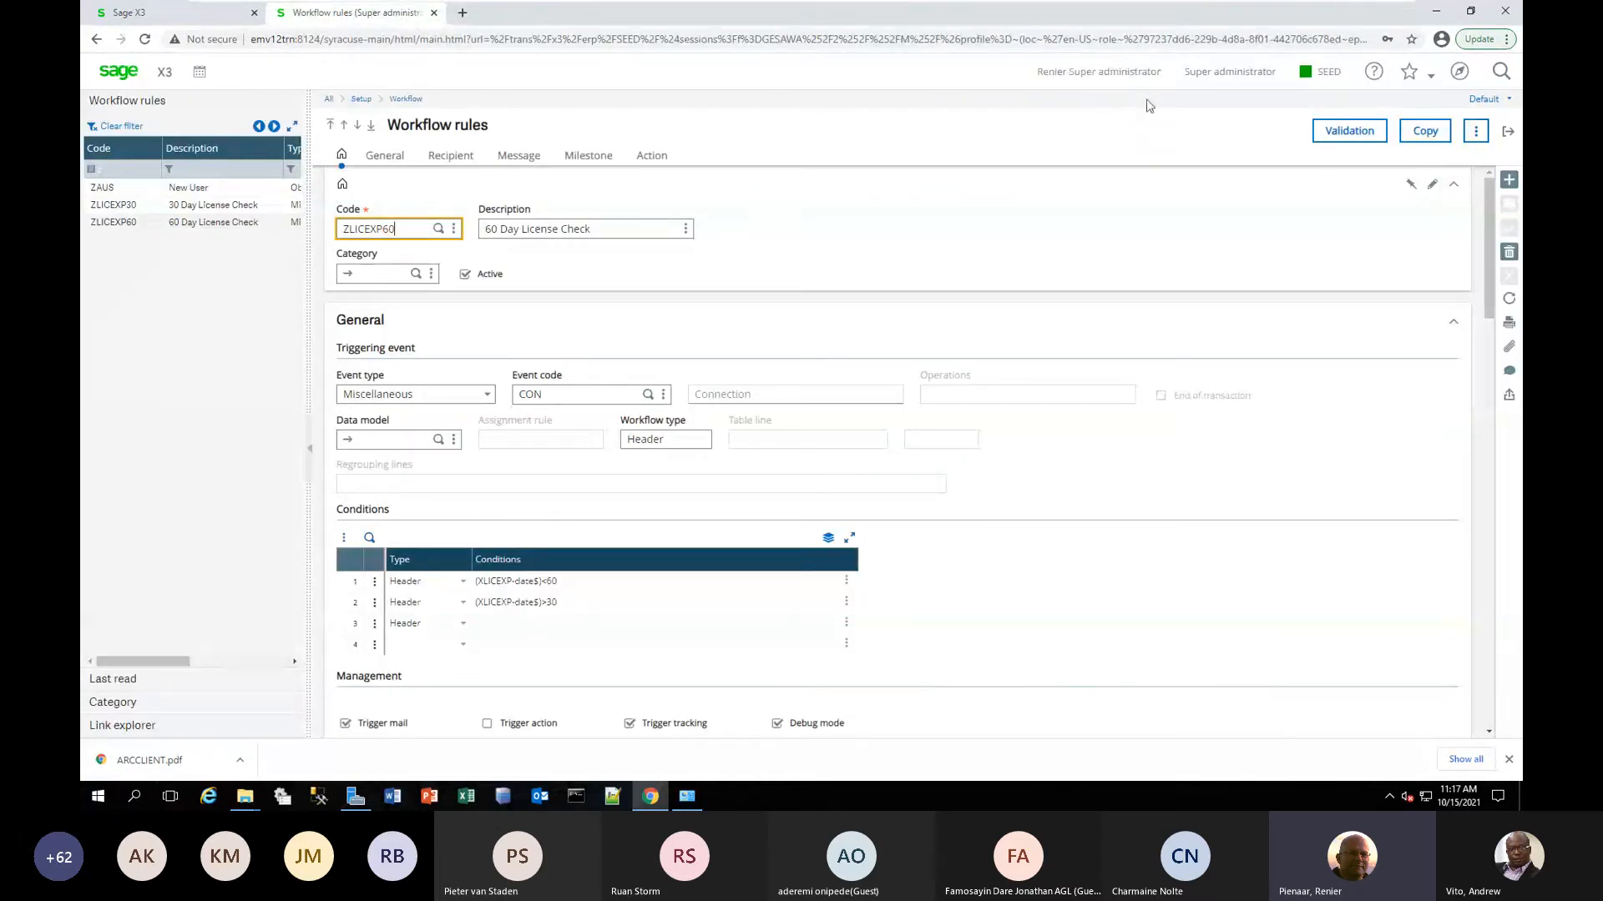
# Log out from the Workflow rules page, dismiss the disconnection error, and close that page so only one login page stays open.
pyautogui.click(1072, 73)
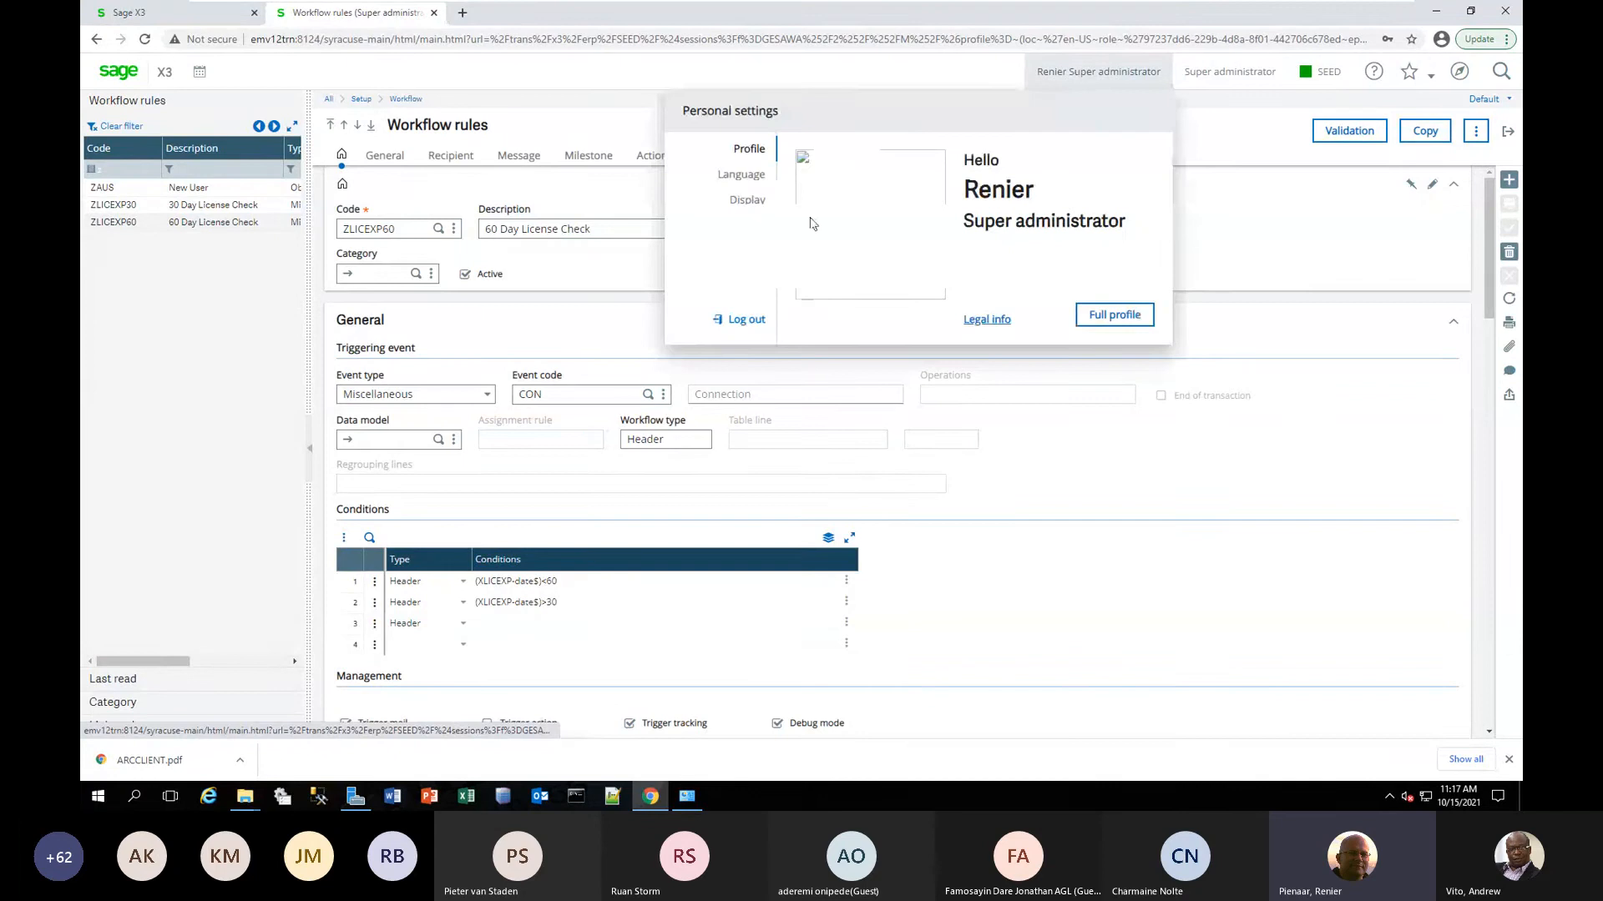
pyautogui.click(748, 320)
pyautogui.click(905, 284)
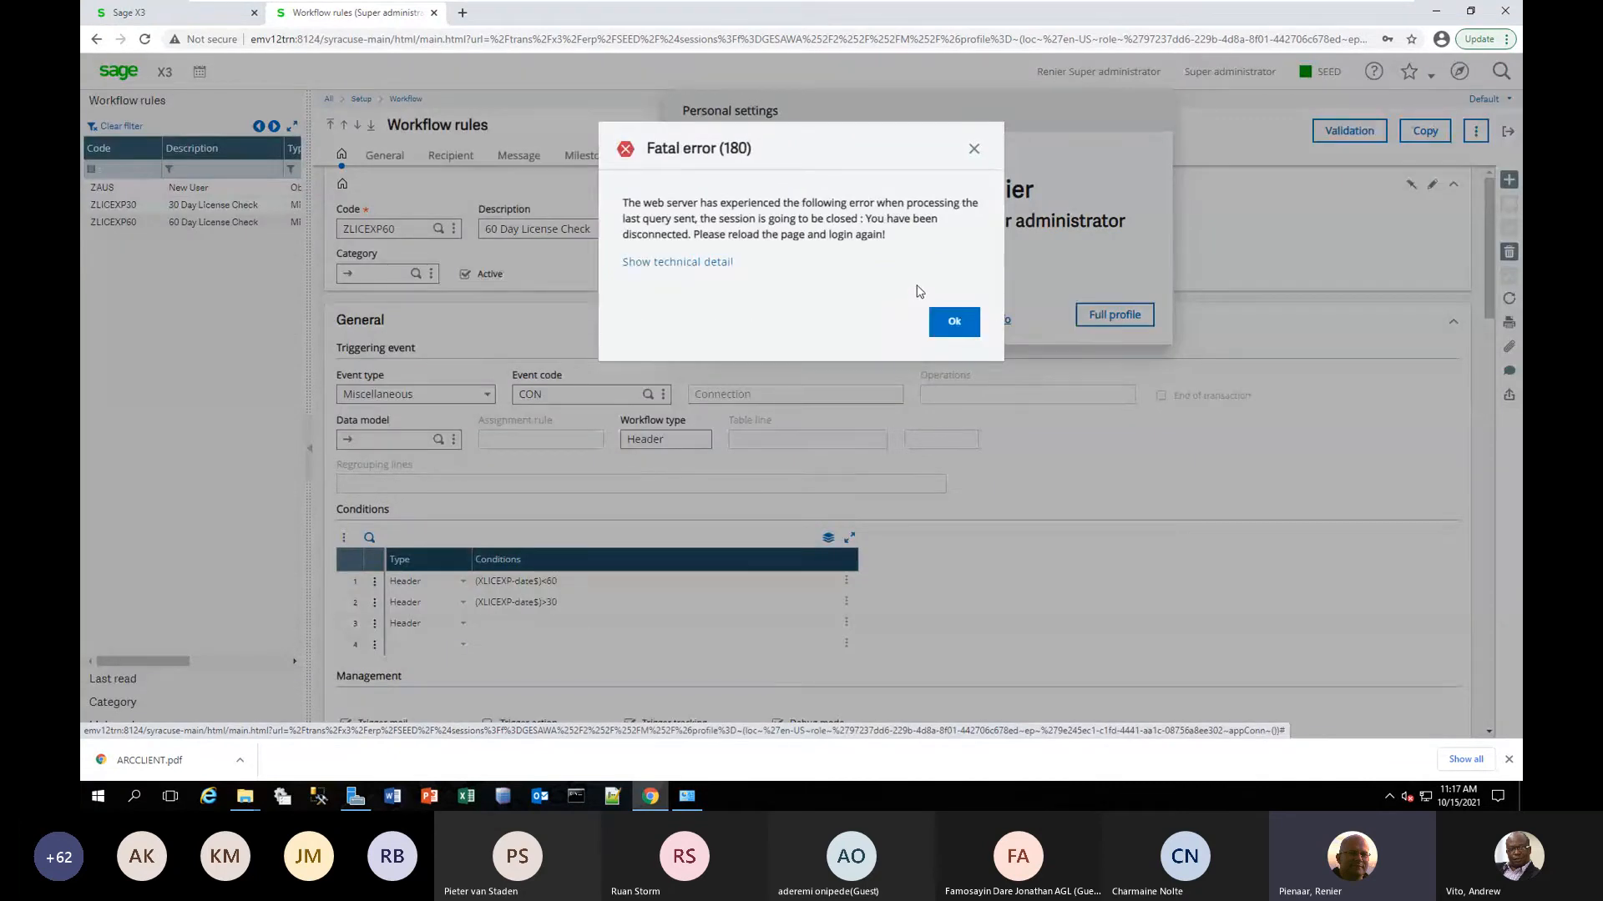
pyautogui.click(949, 326)
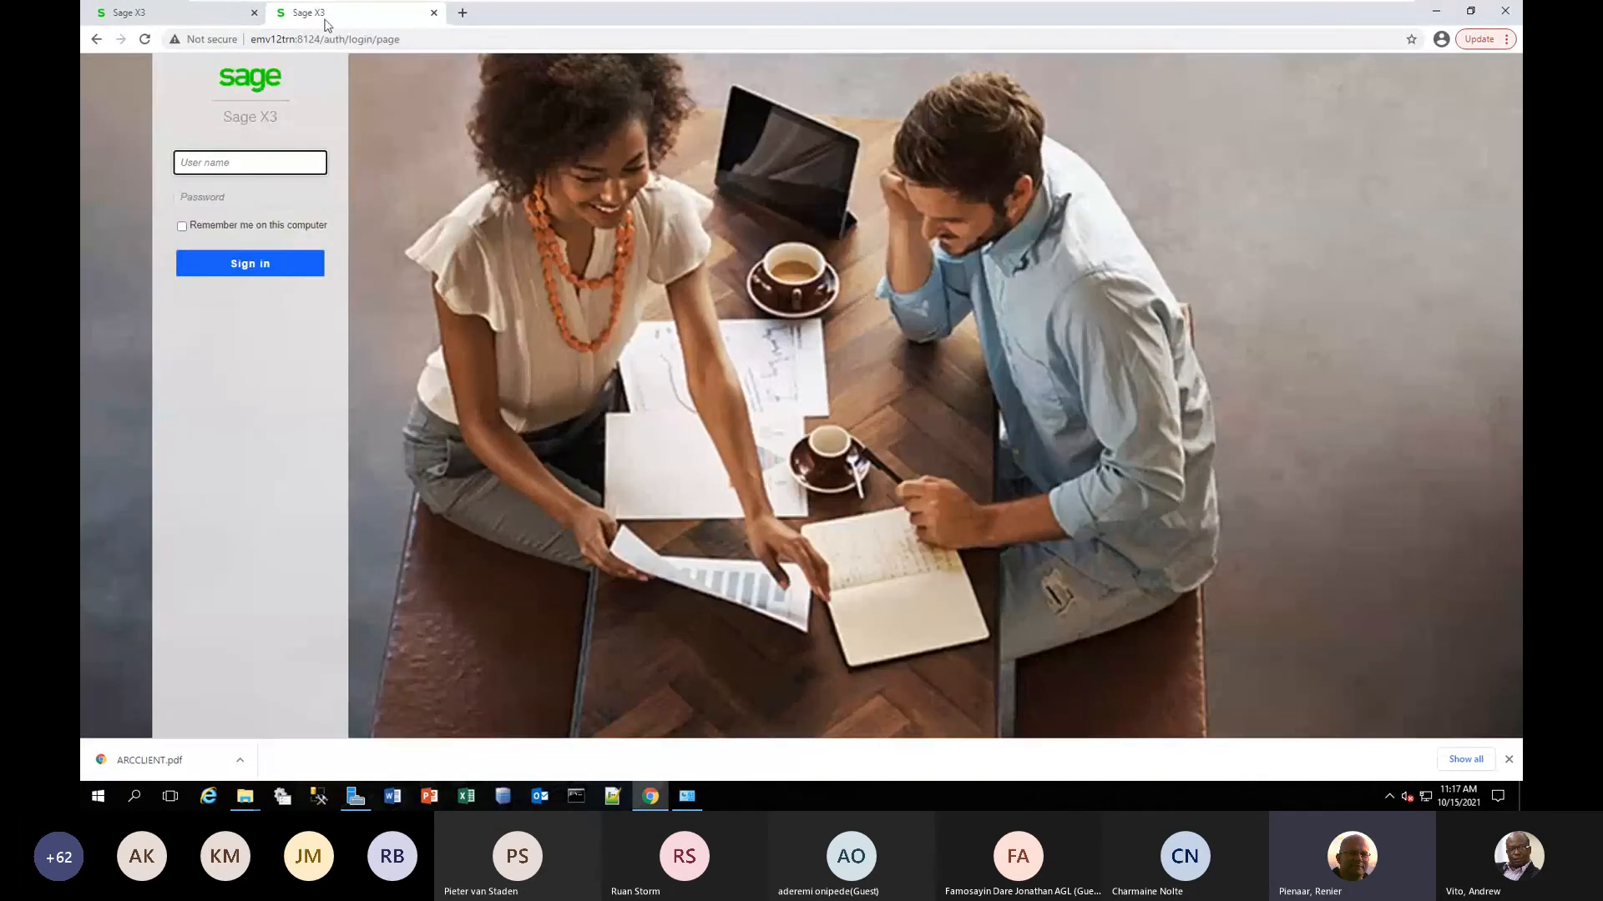
pyautogui.click(223, 18)
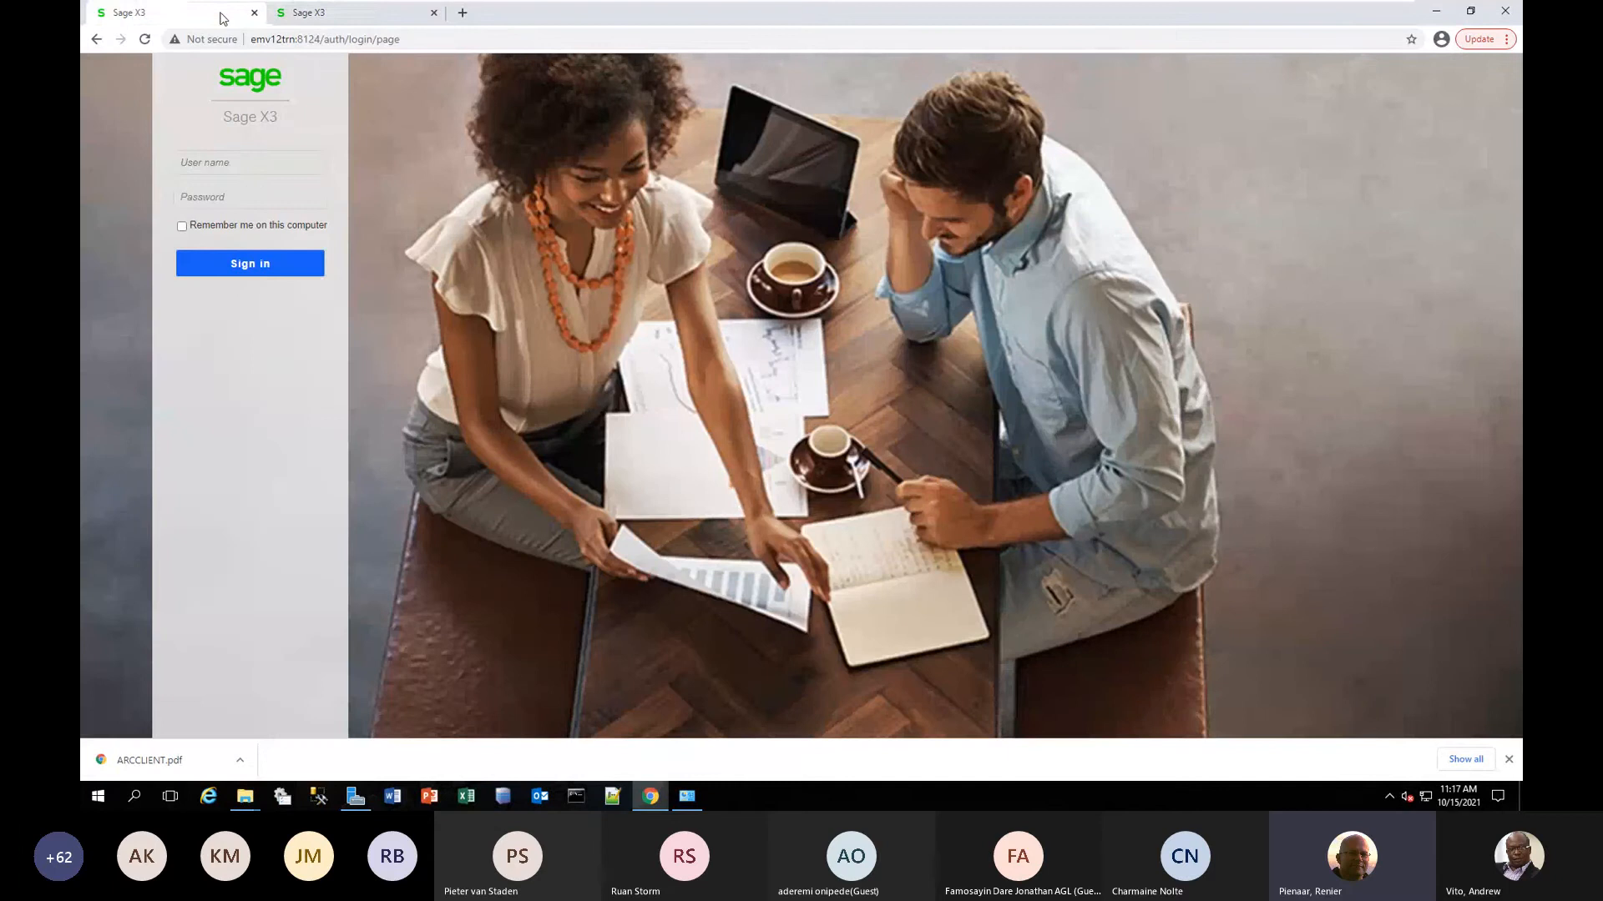
pyautogui.click(334, 18)
pyautogui.click(434, 15)
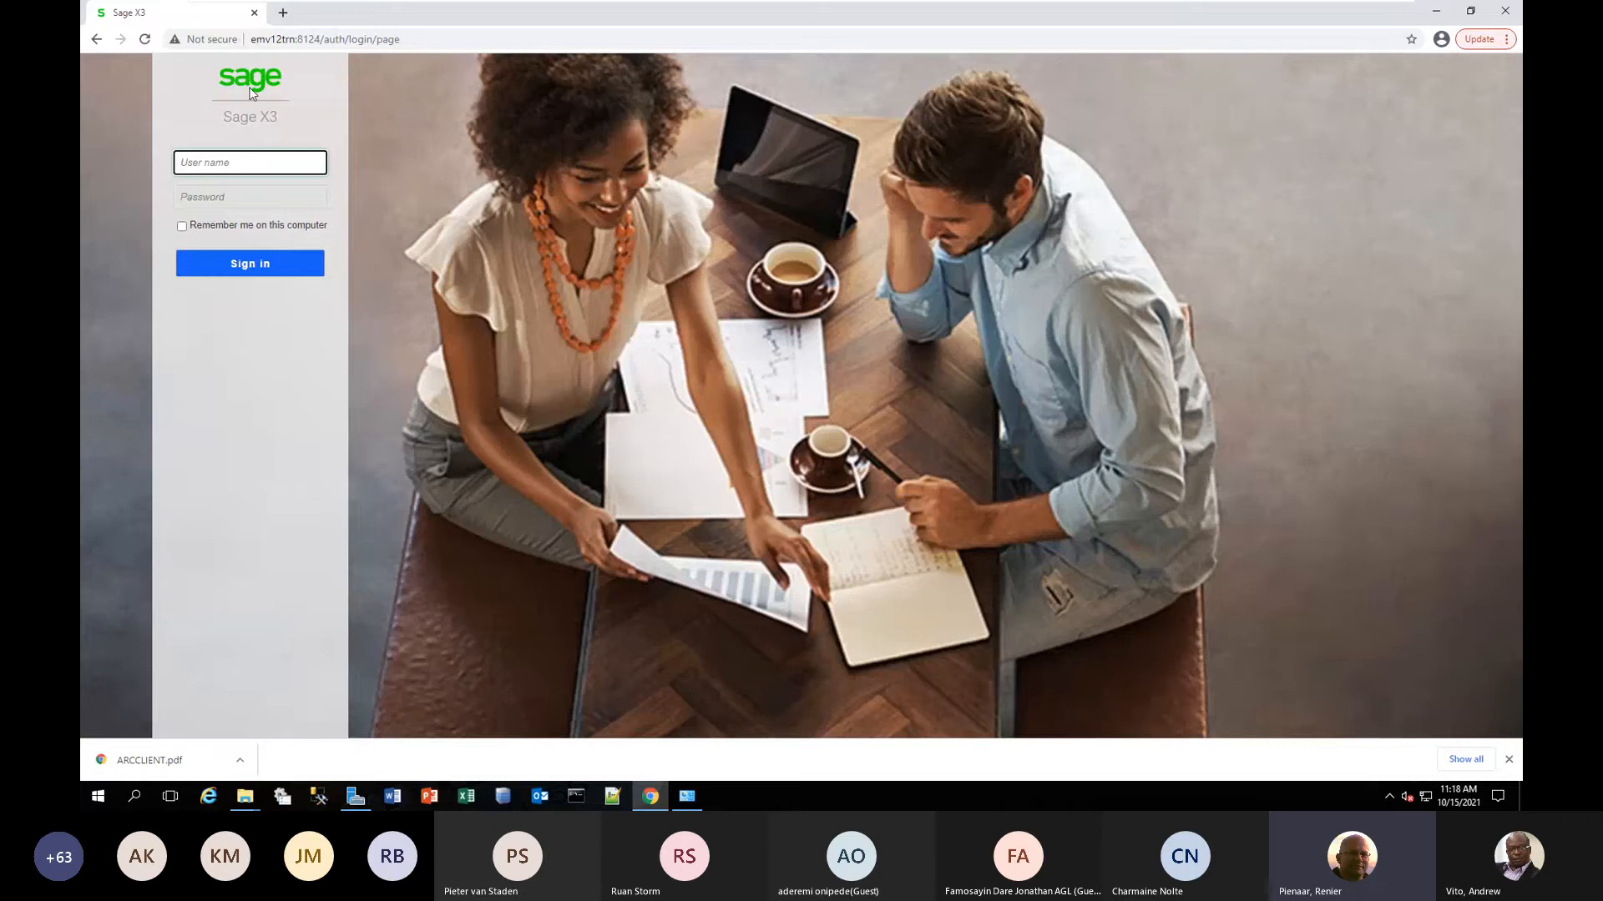
# Sign in to Sage X3 with the admin user name and the account password.
pyautogui.click(232, 162)
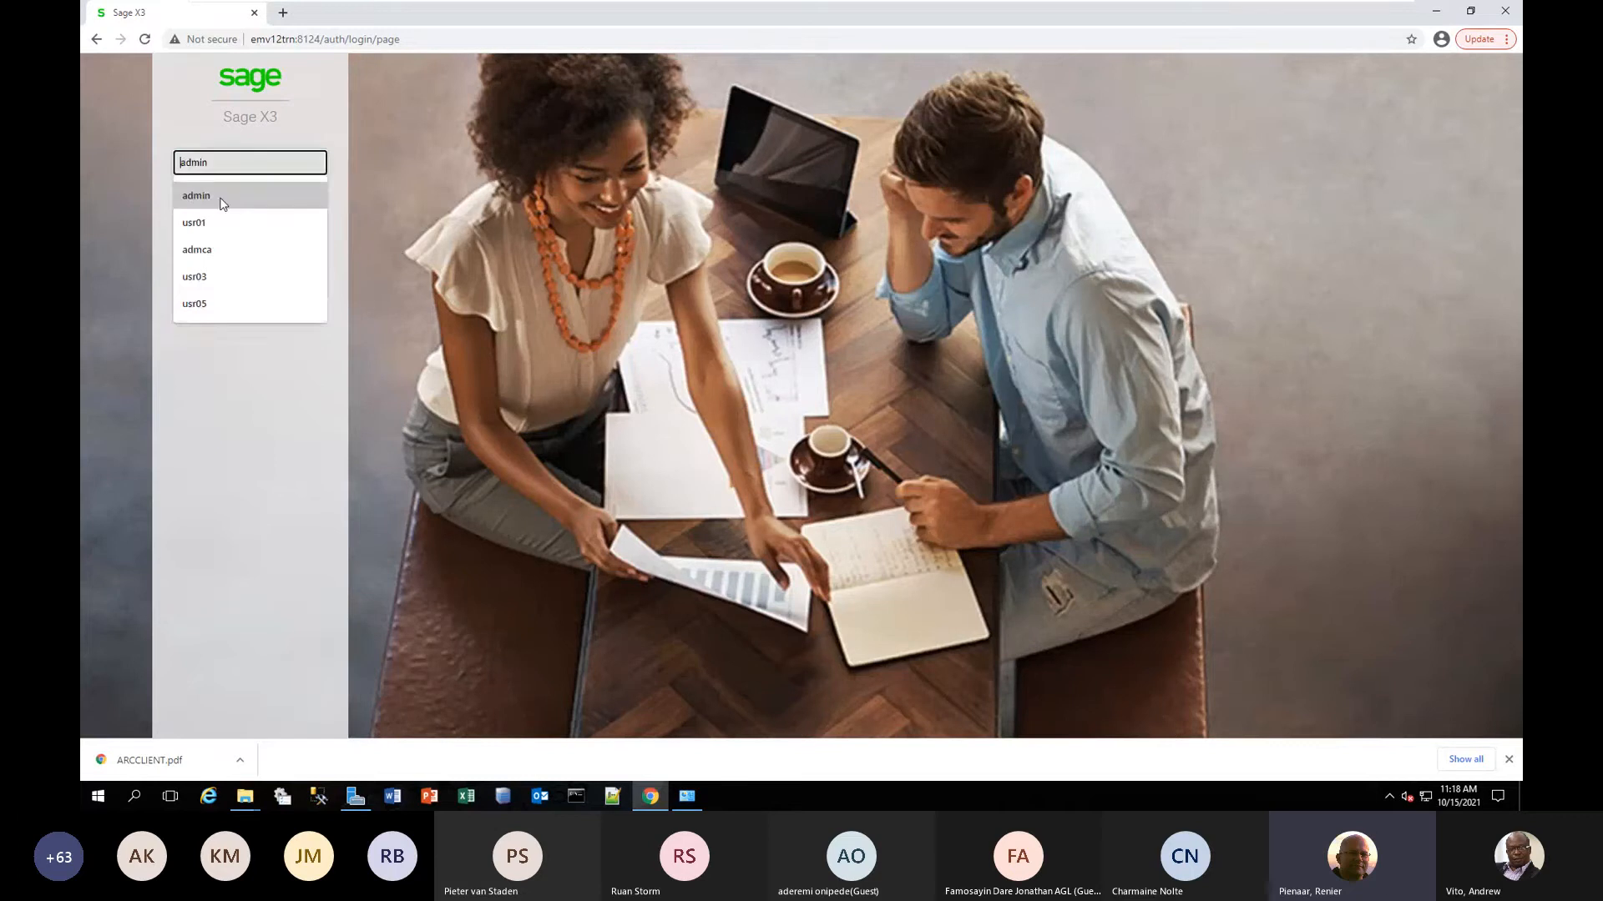
pyautogui.click(221, 197)
pyautogui.click(215, 200)
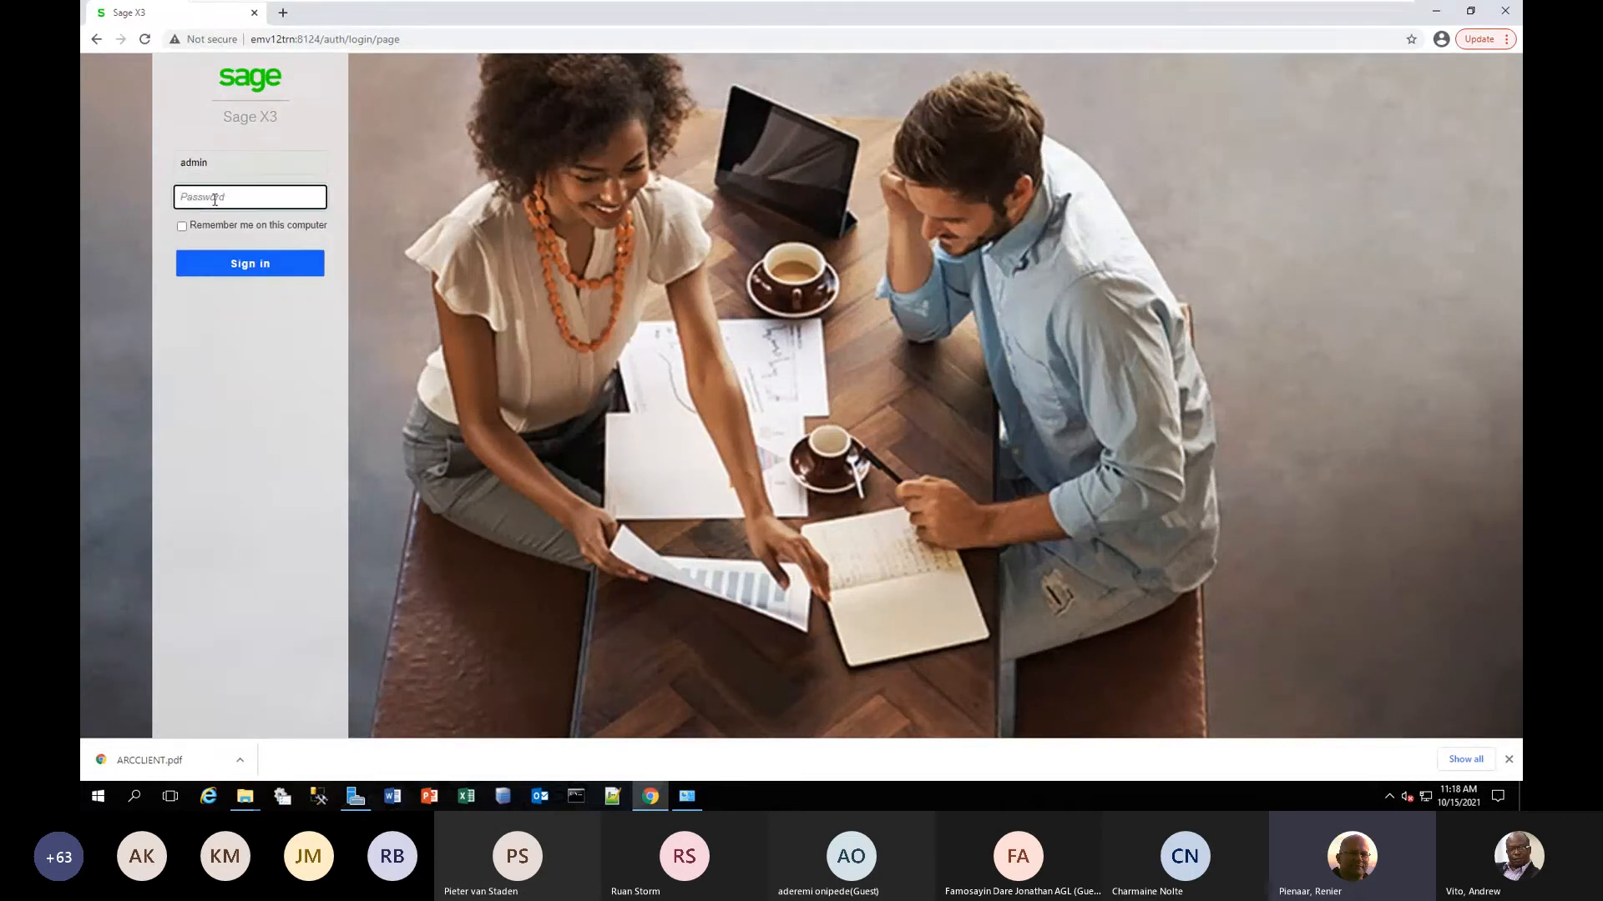
pyautogui.write('admin')
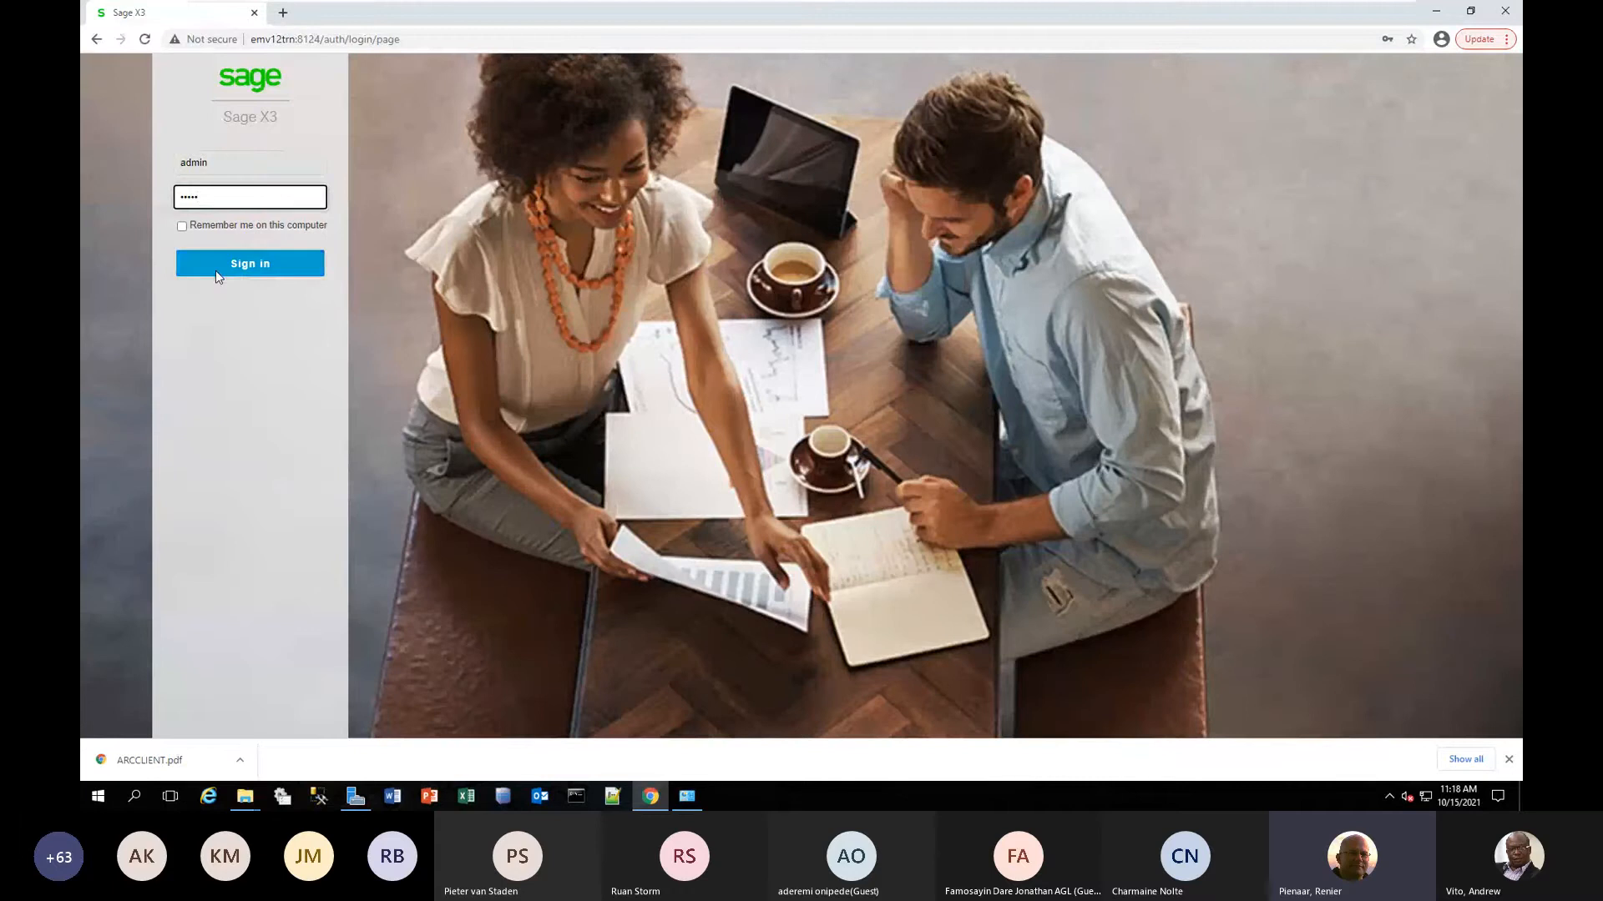
pyautogui.click(244, 264)
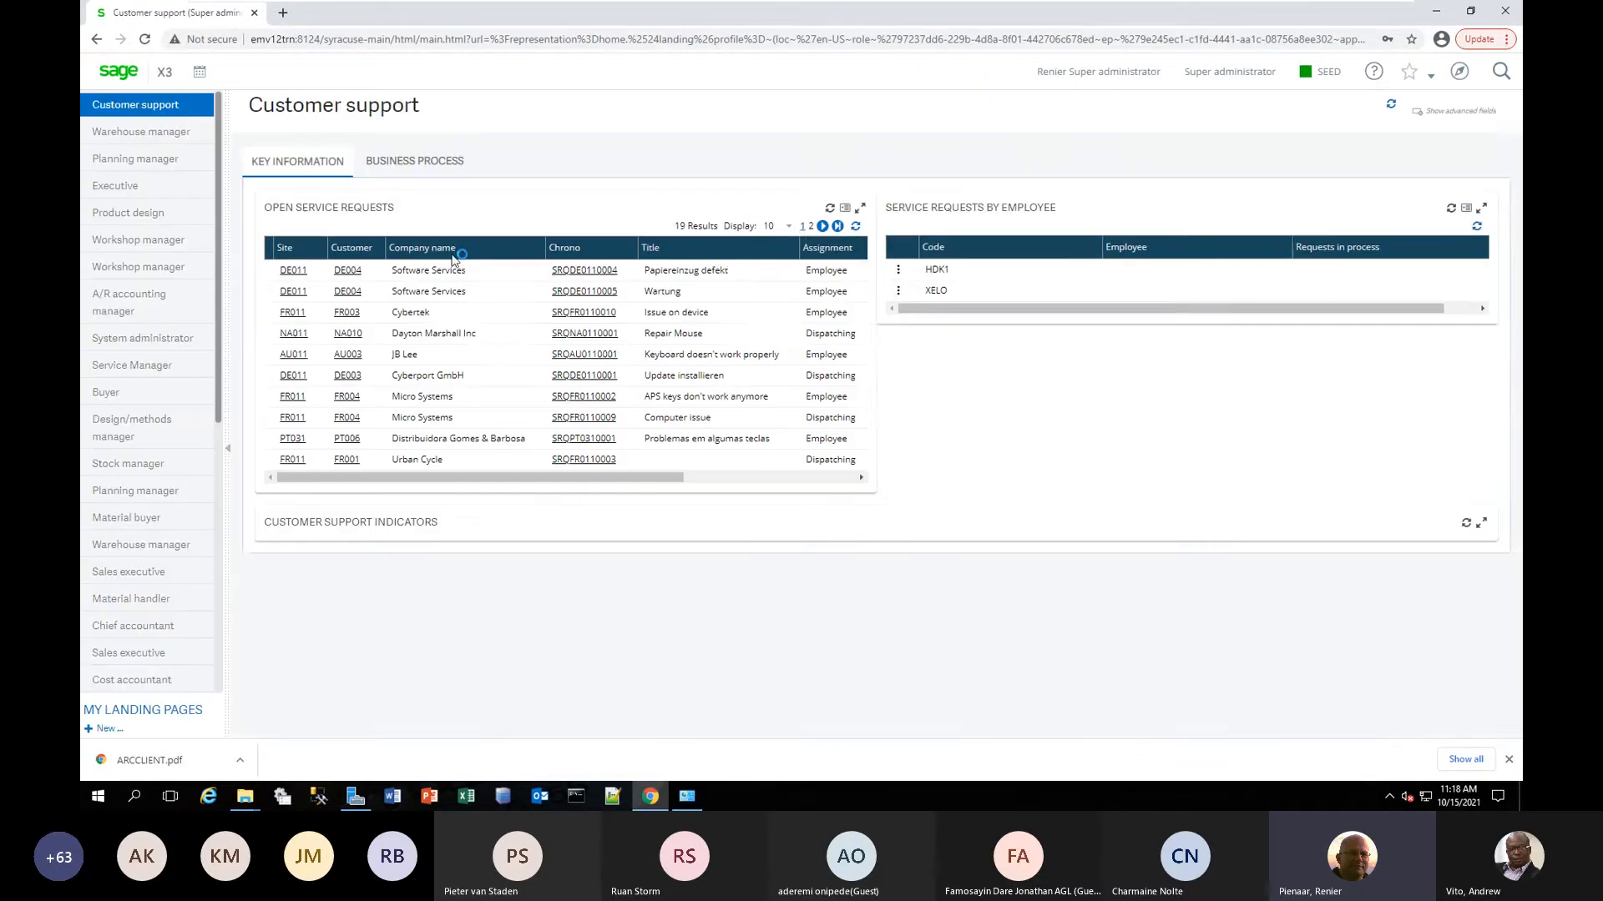
# Open the Task management function for the batch server under Usage and exit it.
pyautogui.click(1460, 72)
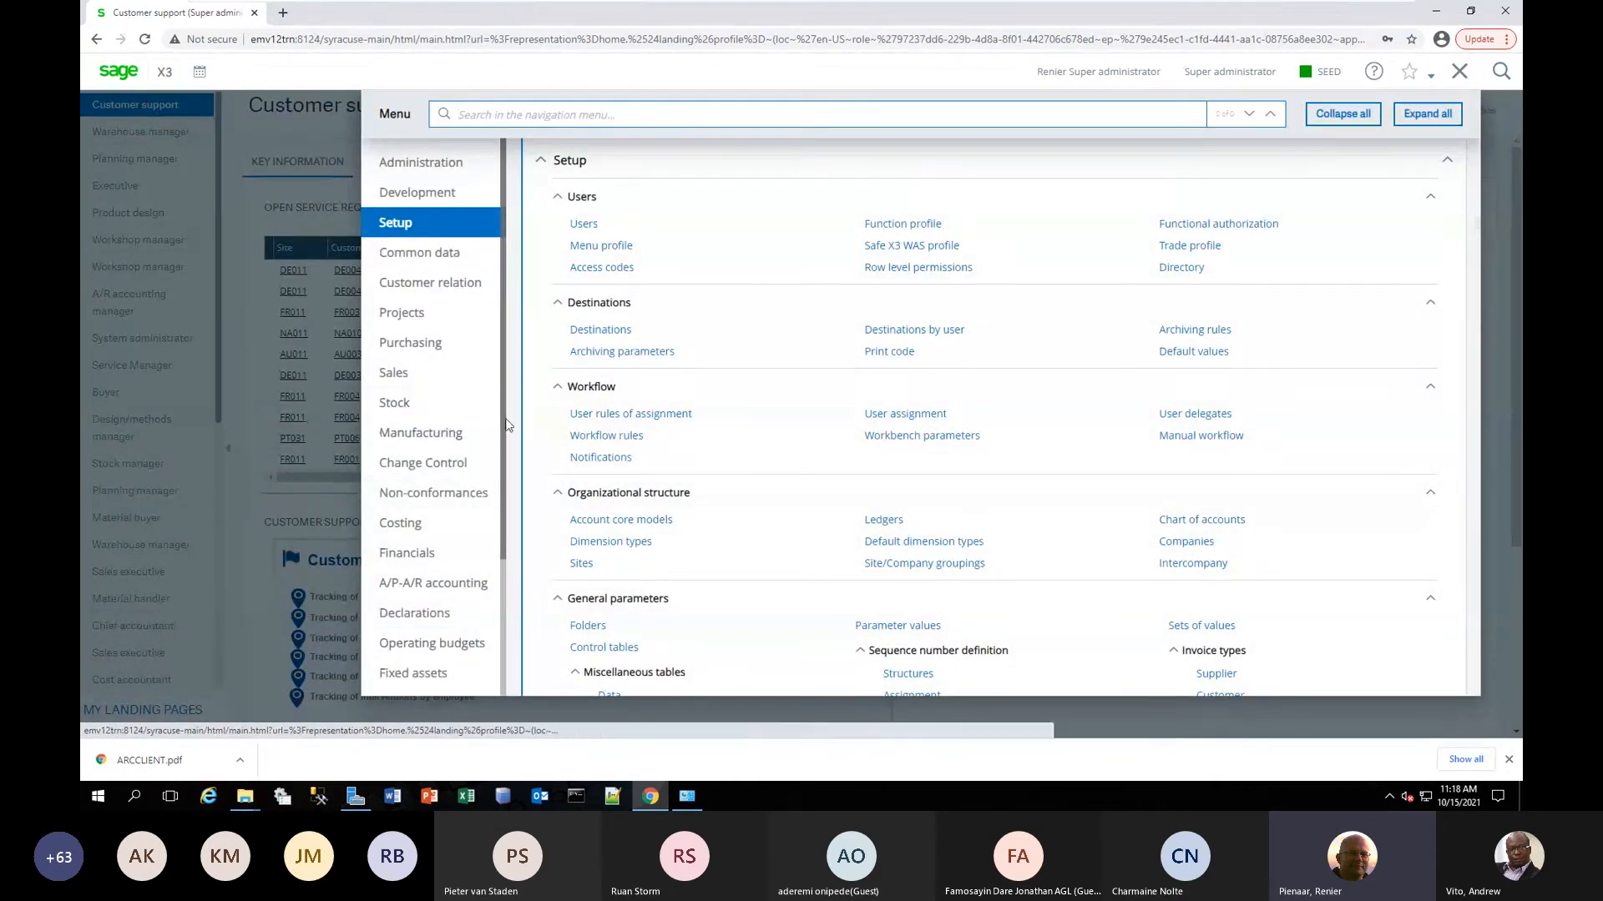
pyautogui.scroll(-2, 417, 518)
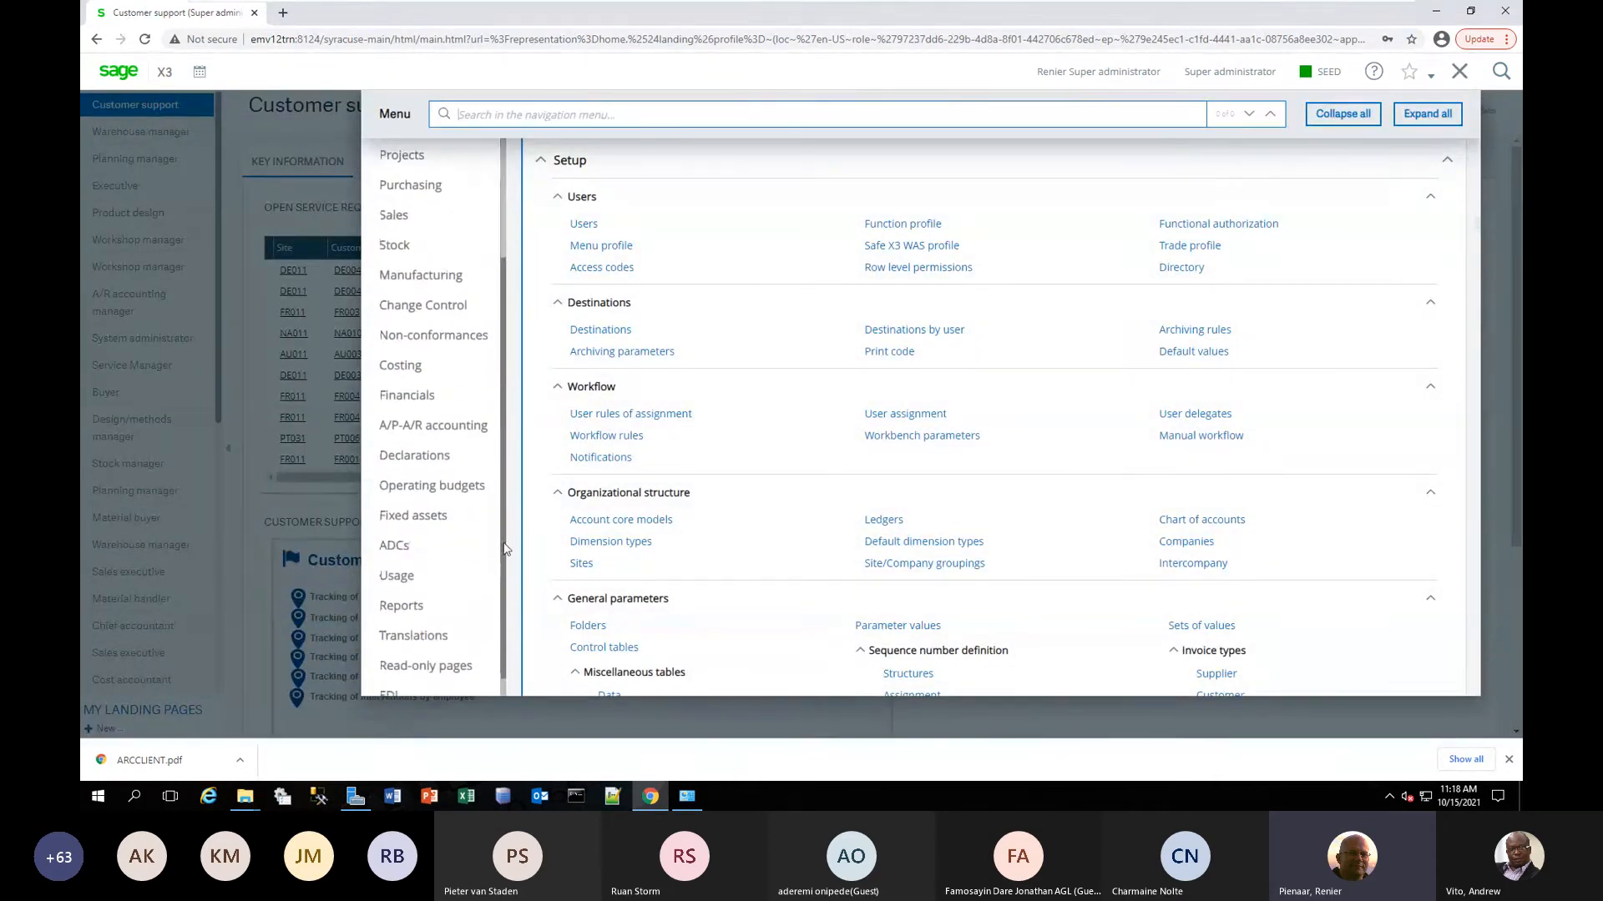
pyautogui.click(398, 572)
pyautogui.click(941, 232)
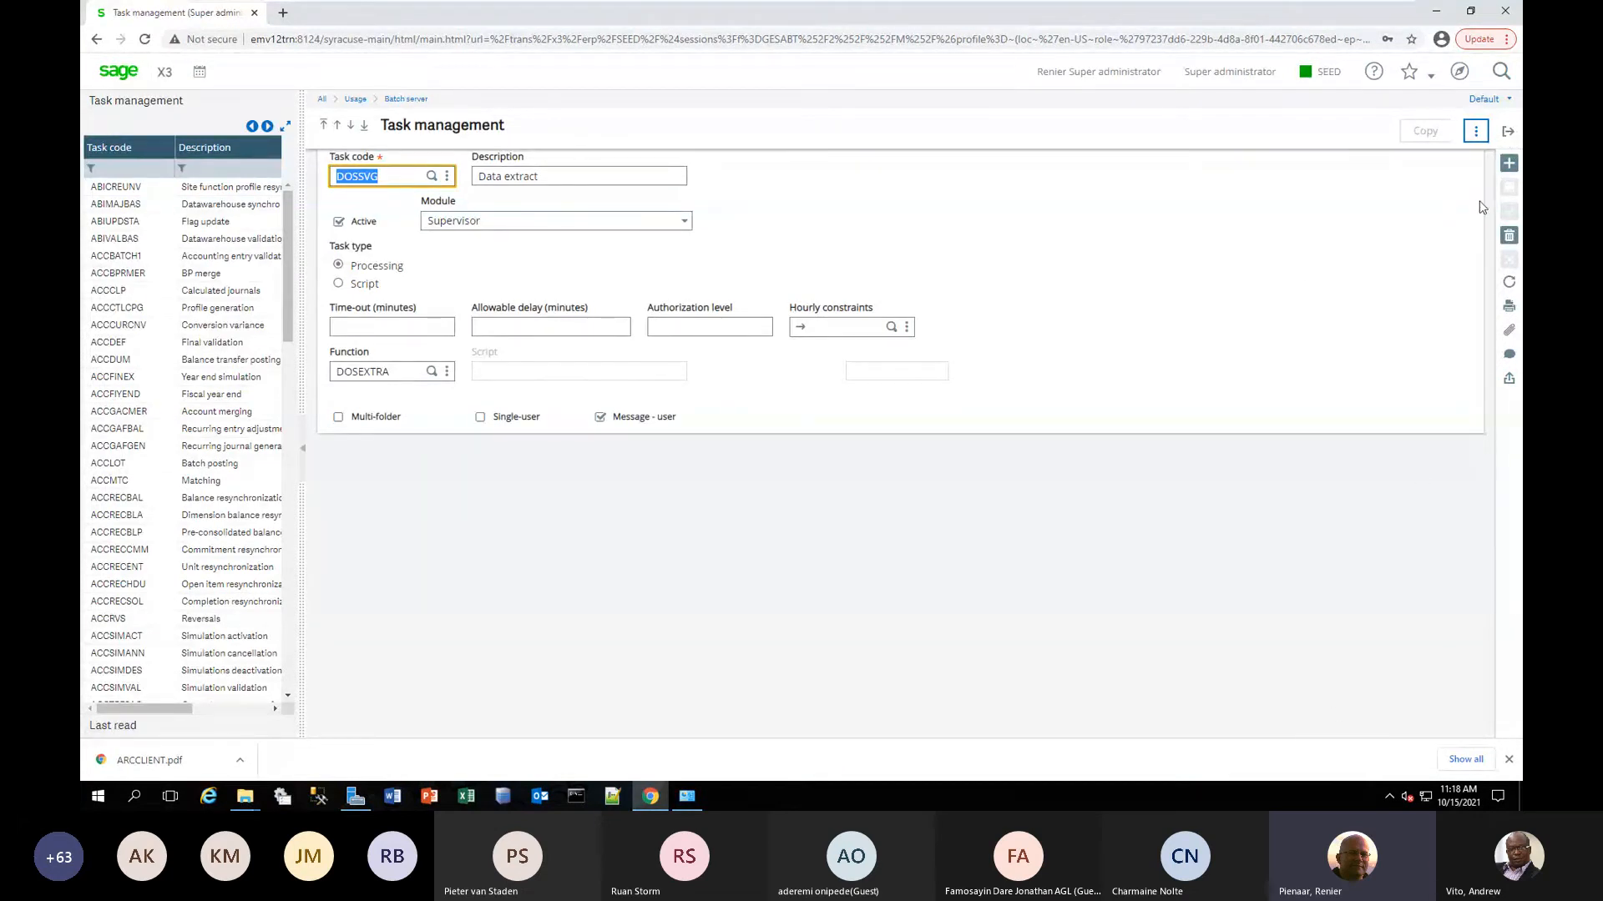
pyautogui.click(1509, 131)
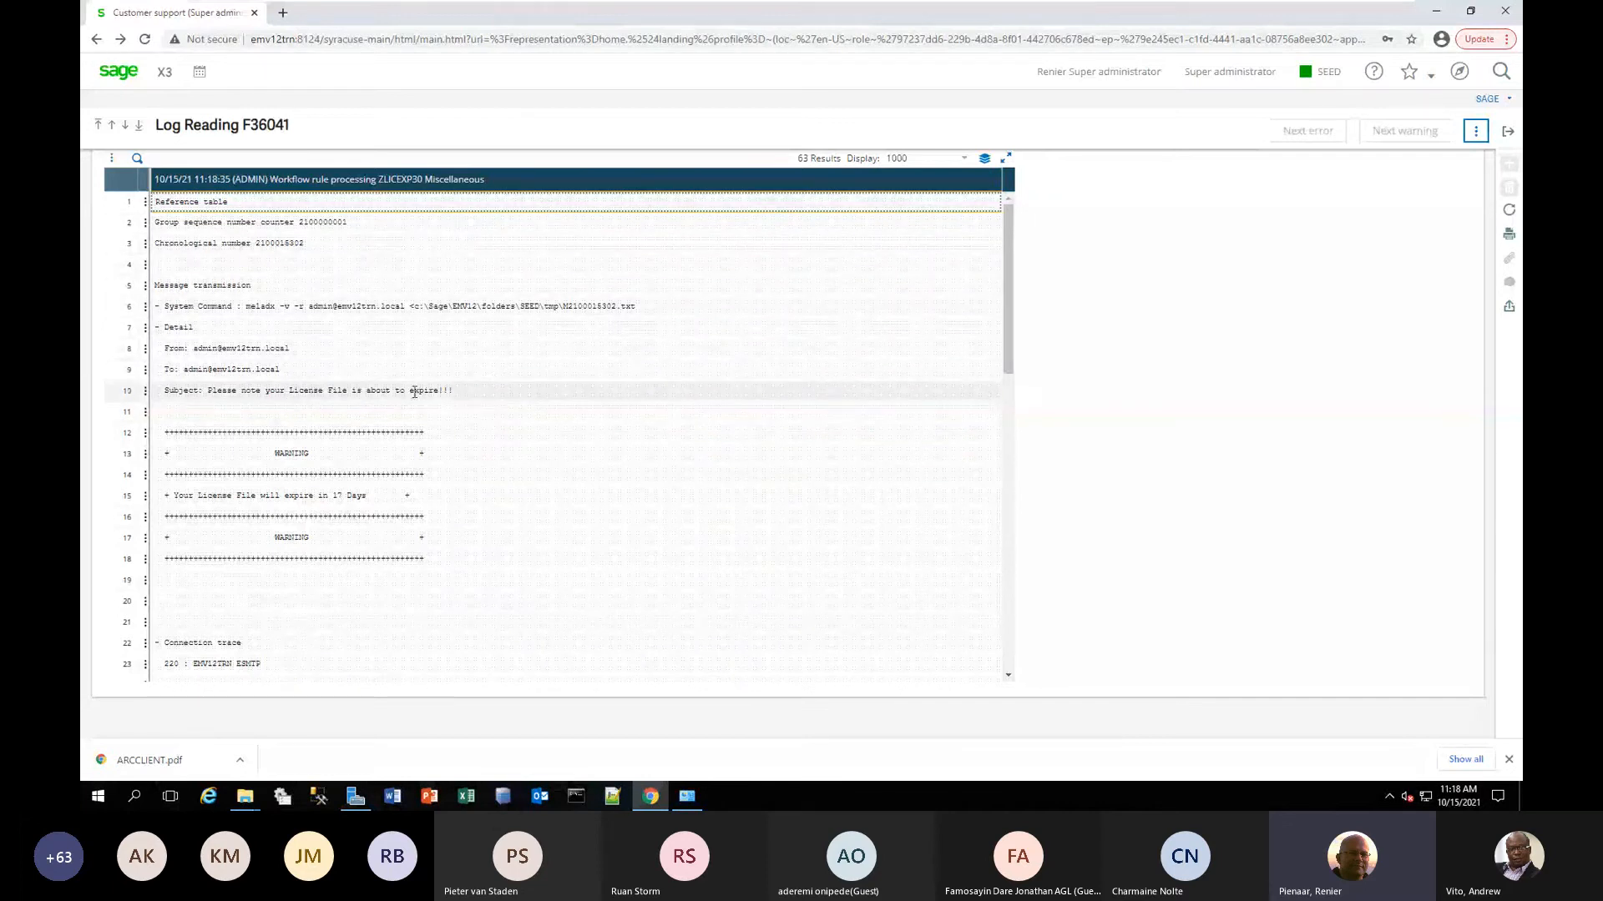
# Examine the ZLICEXP30 workflow log's expiry message and connection trace, then the ZLICEXP60 log, and close both logs.
pyautogui.click(294, 389)
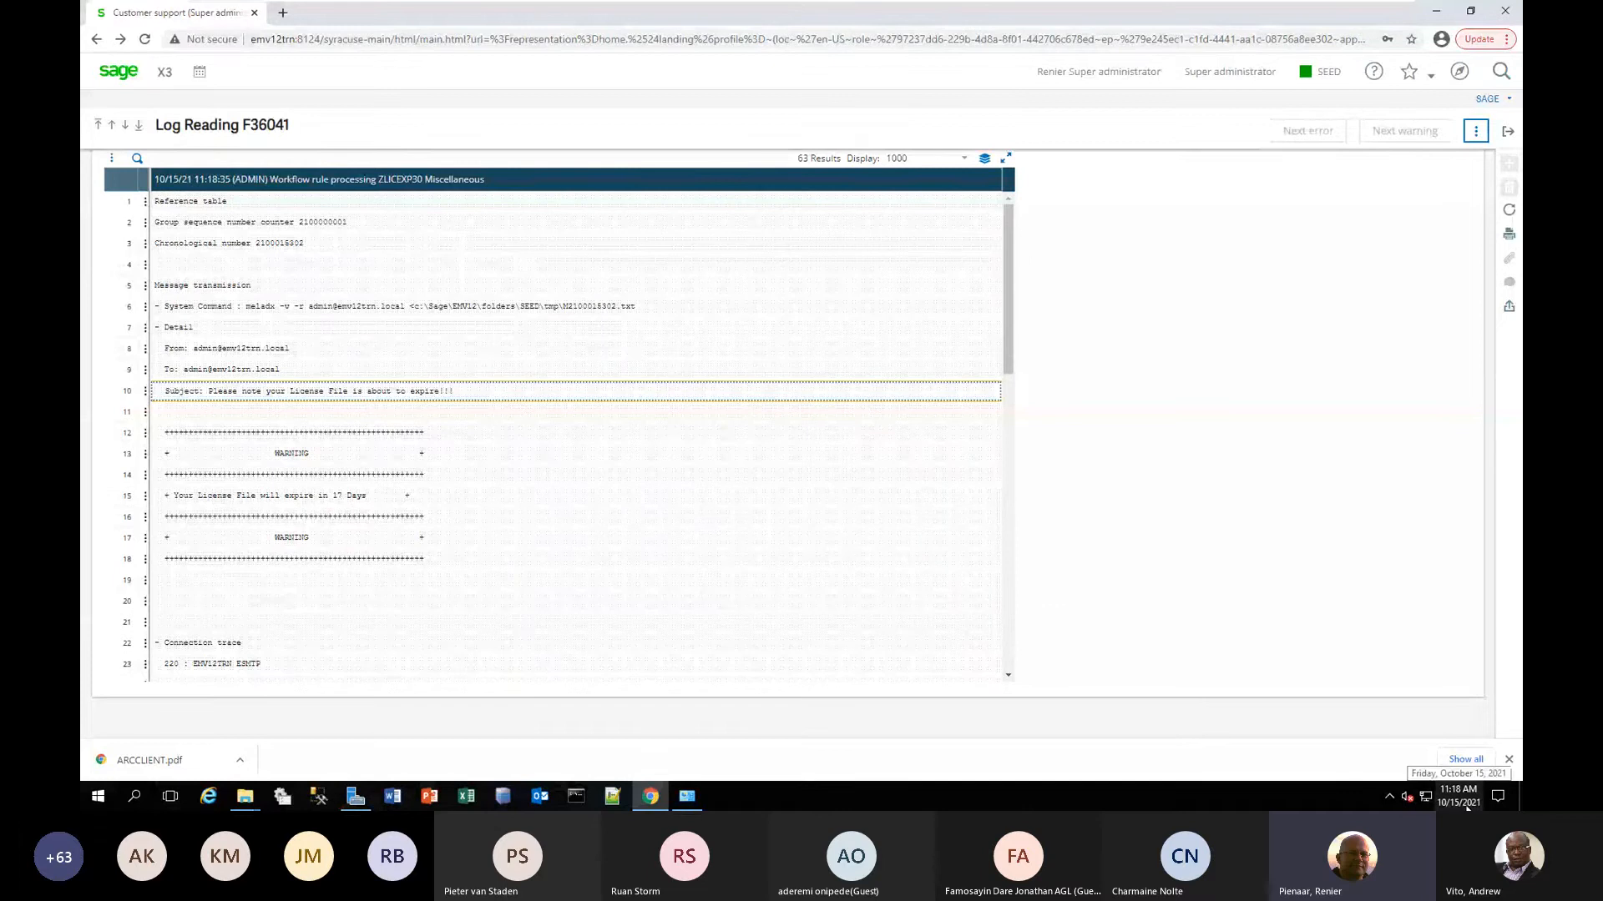
pyautogui.scroll(-5, 794, 590)
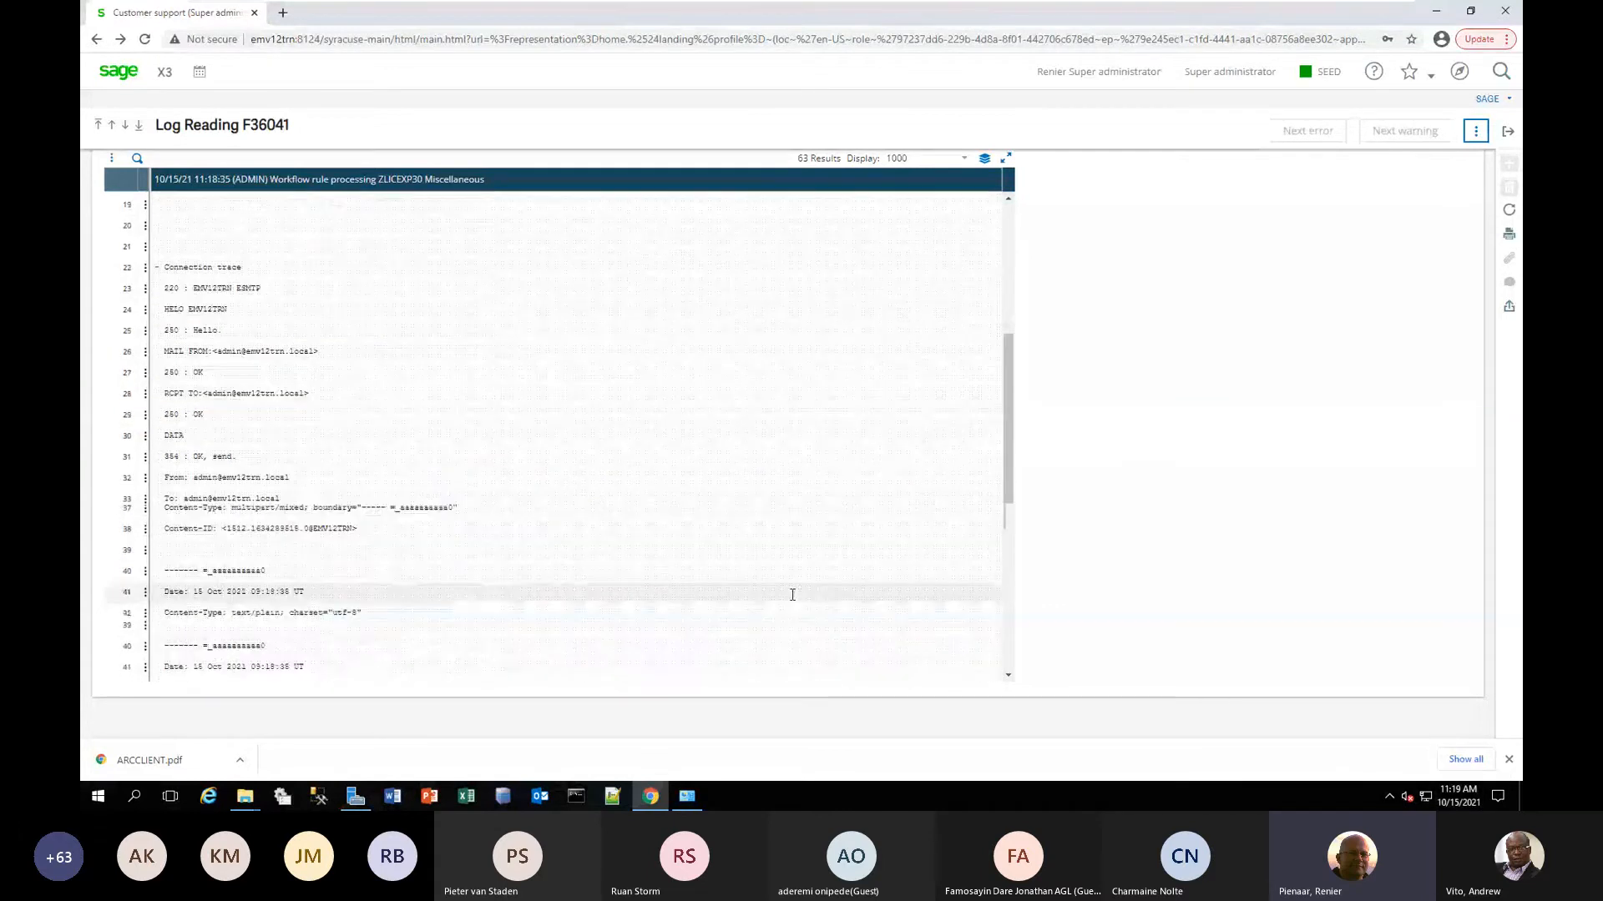
pyautogui.scroll(-3, 792, 595)
pyautogui.scroll(2, 792, 595)
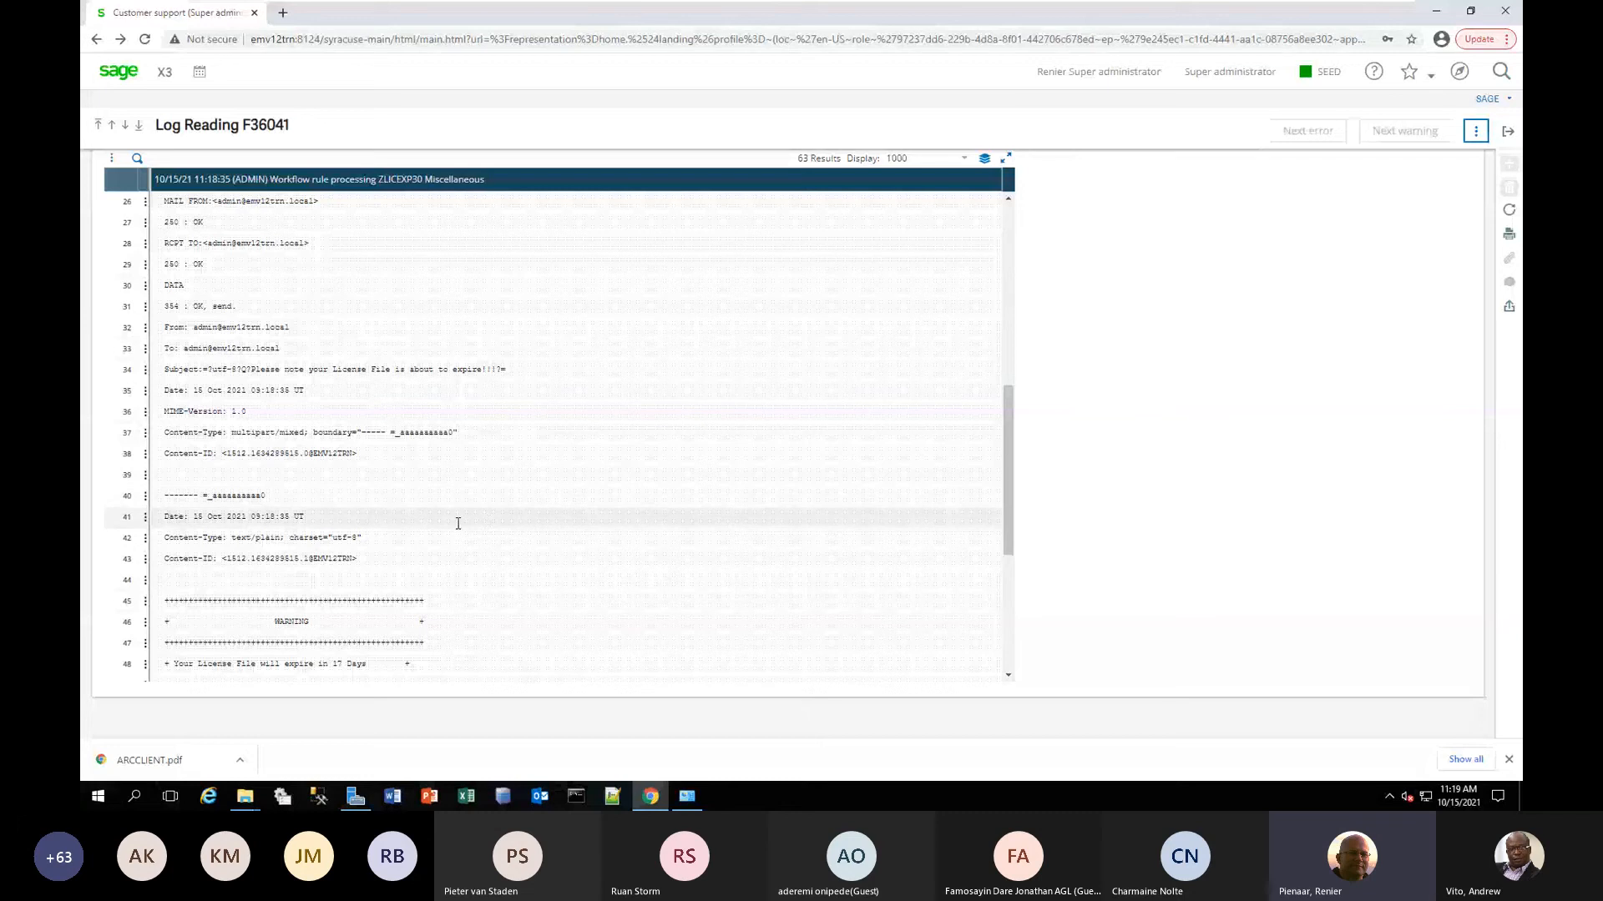
pyautogui.scroll(2, 458, 523)
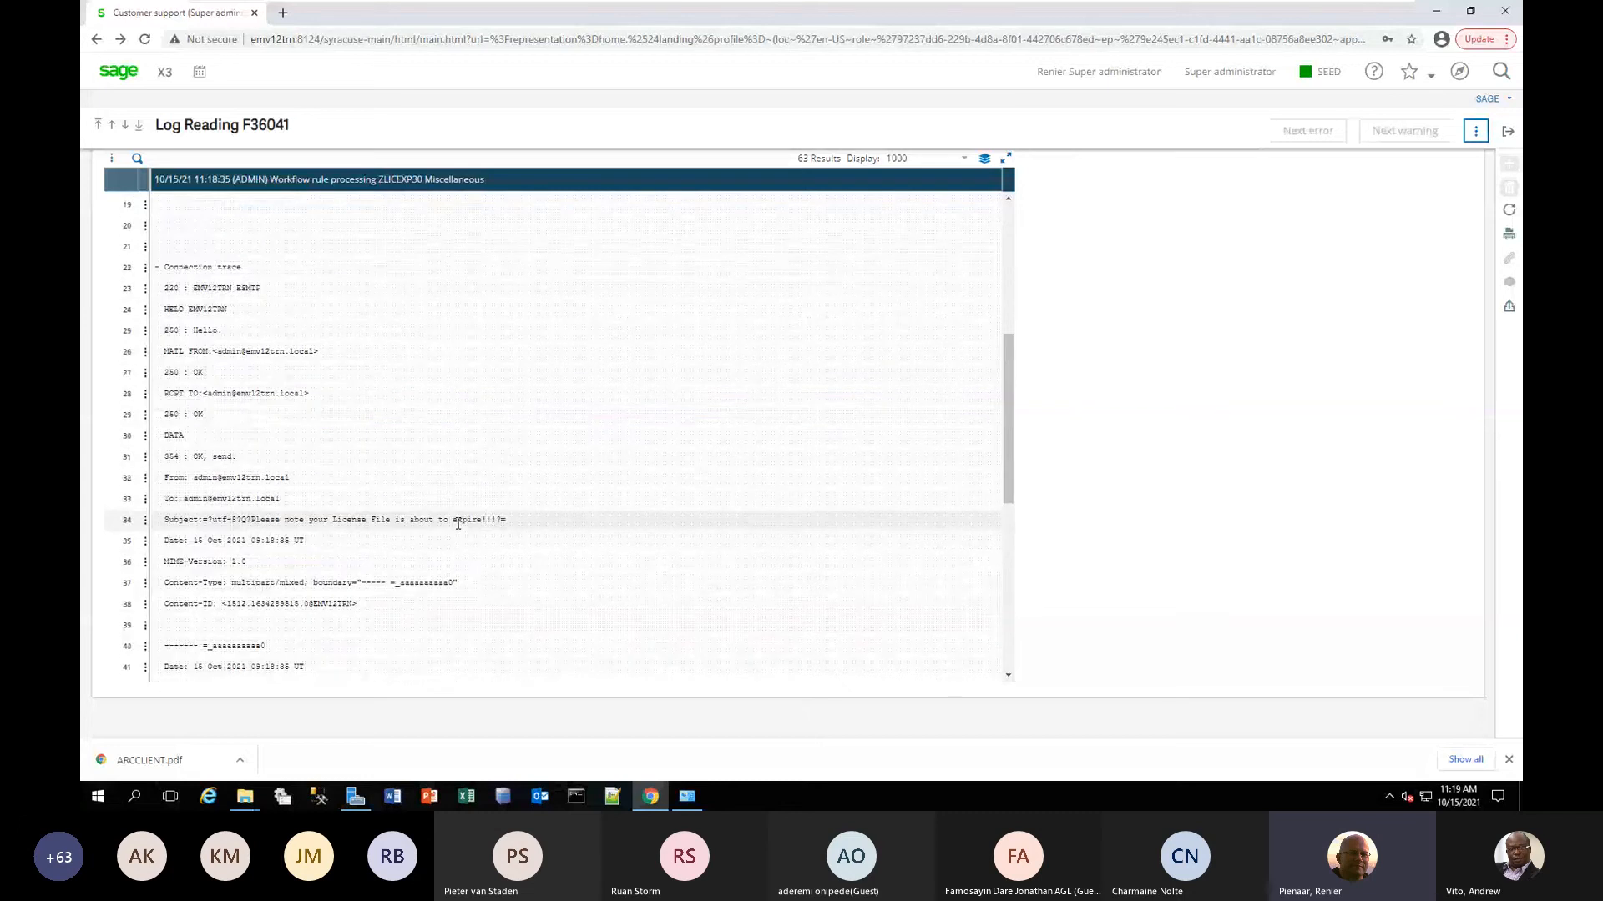
pyautogui.scroll(2, 675, 626)
pyautogui.scroll(3, 675, 626)
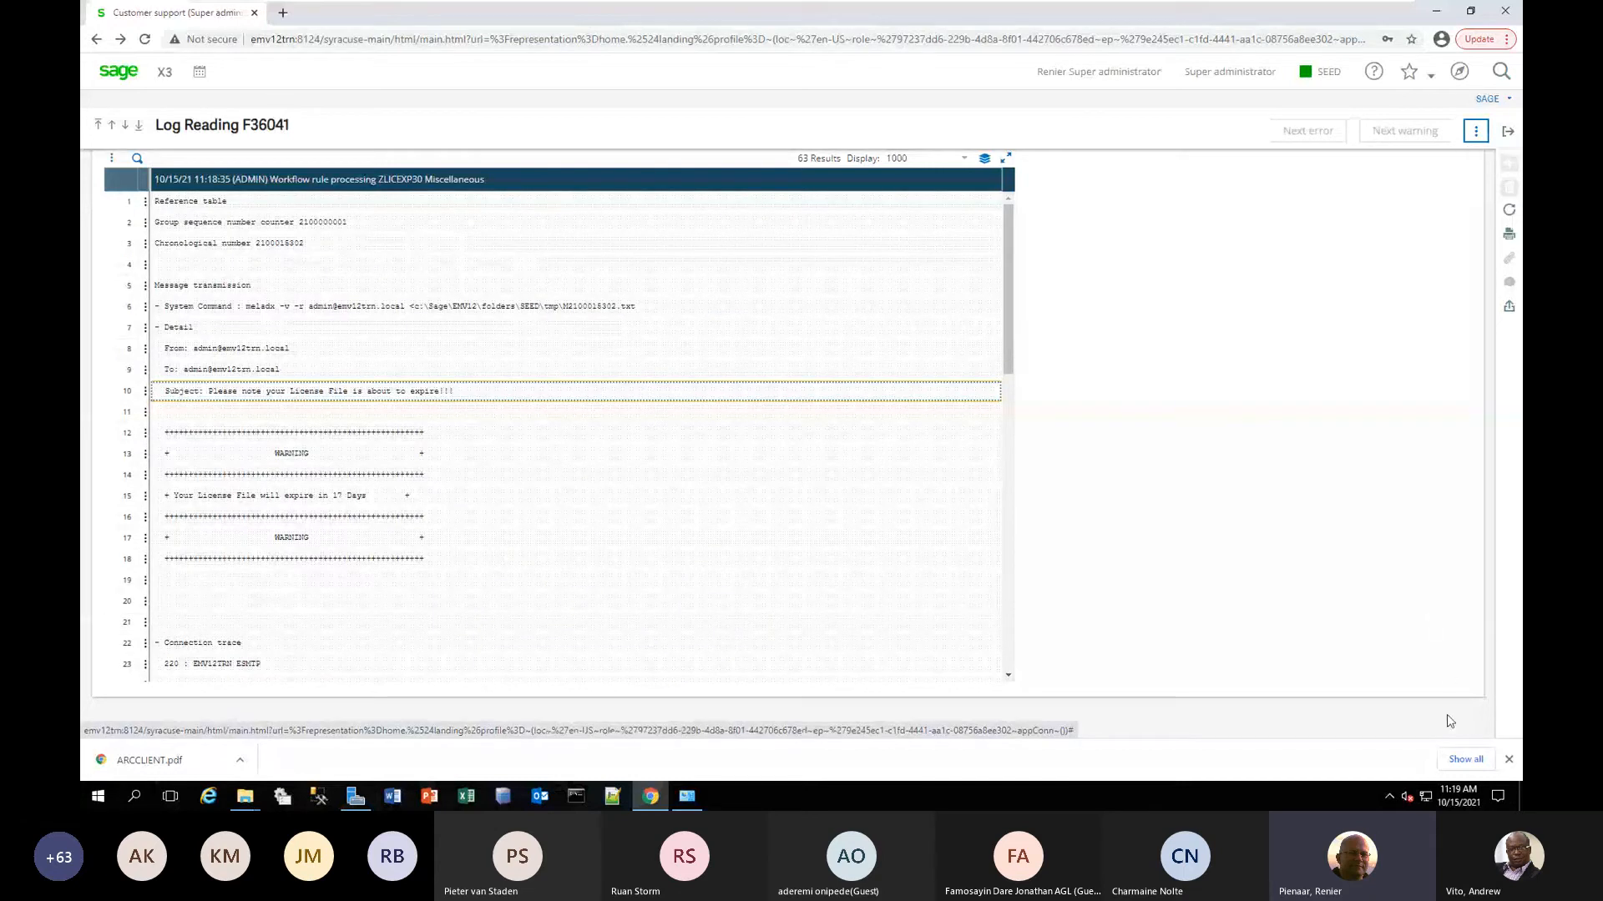
pyautogui.click(1508, 133)
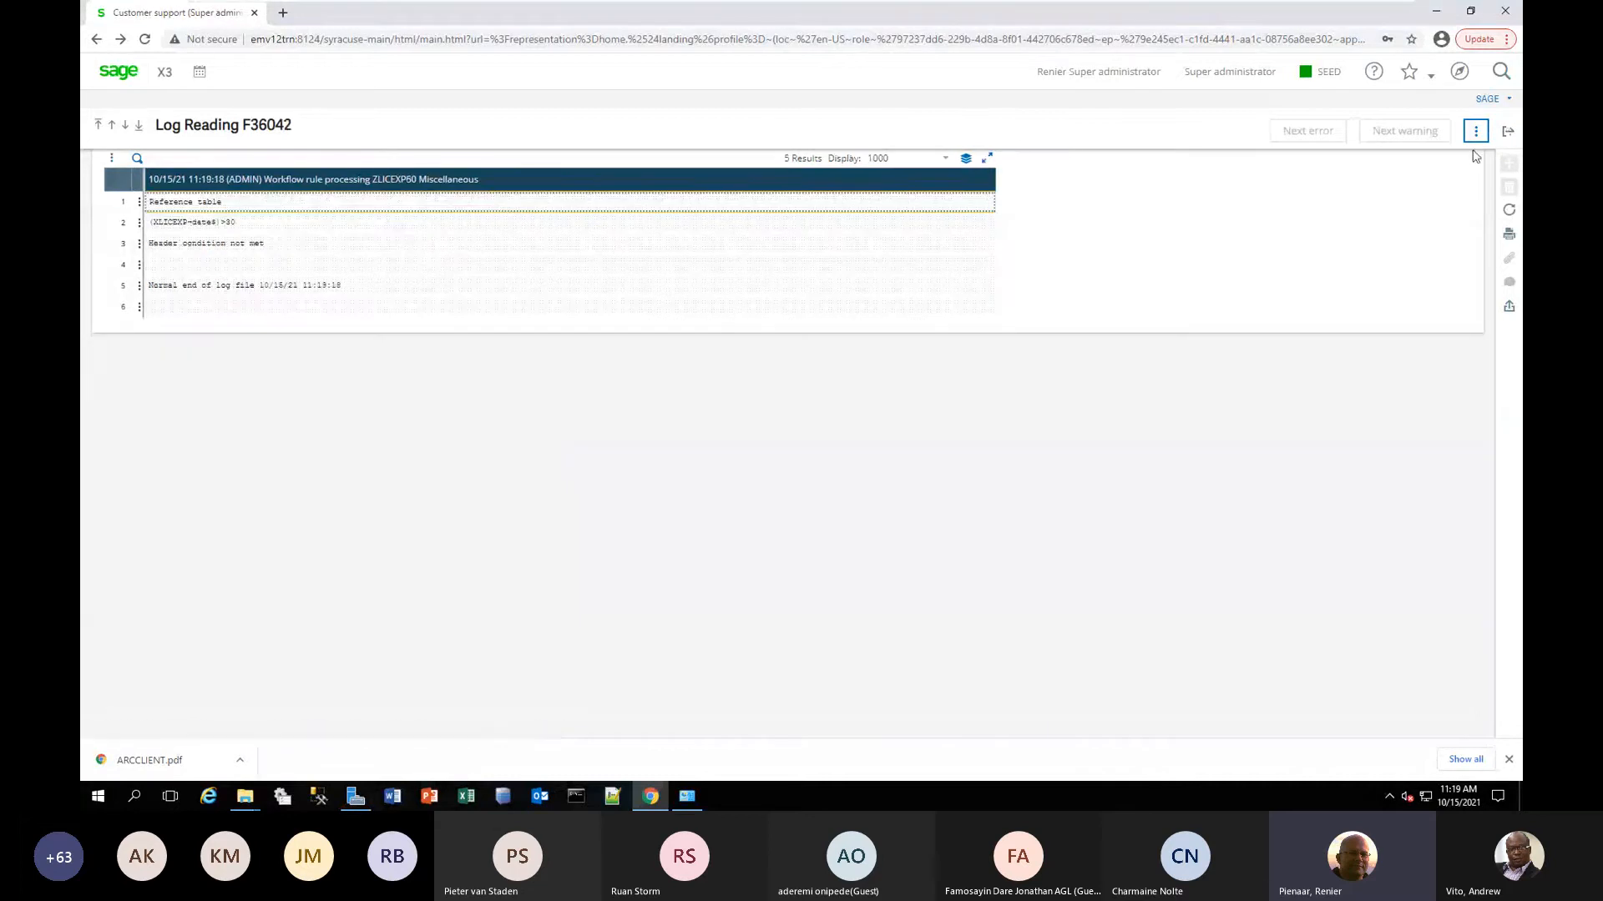
pyautogui.click(1507, 131)
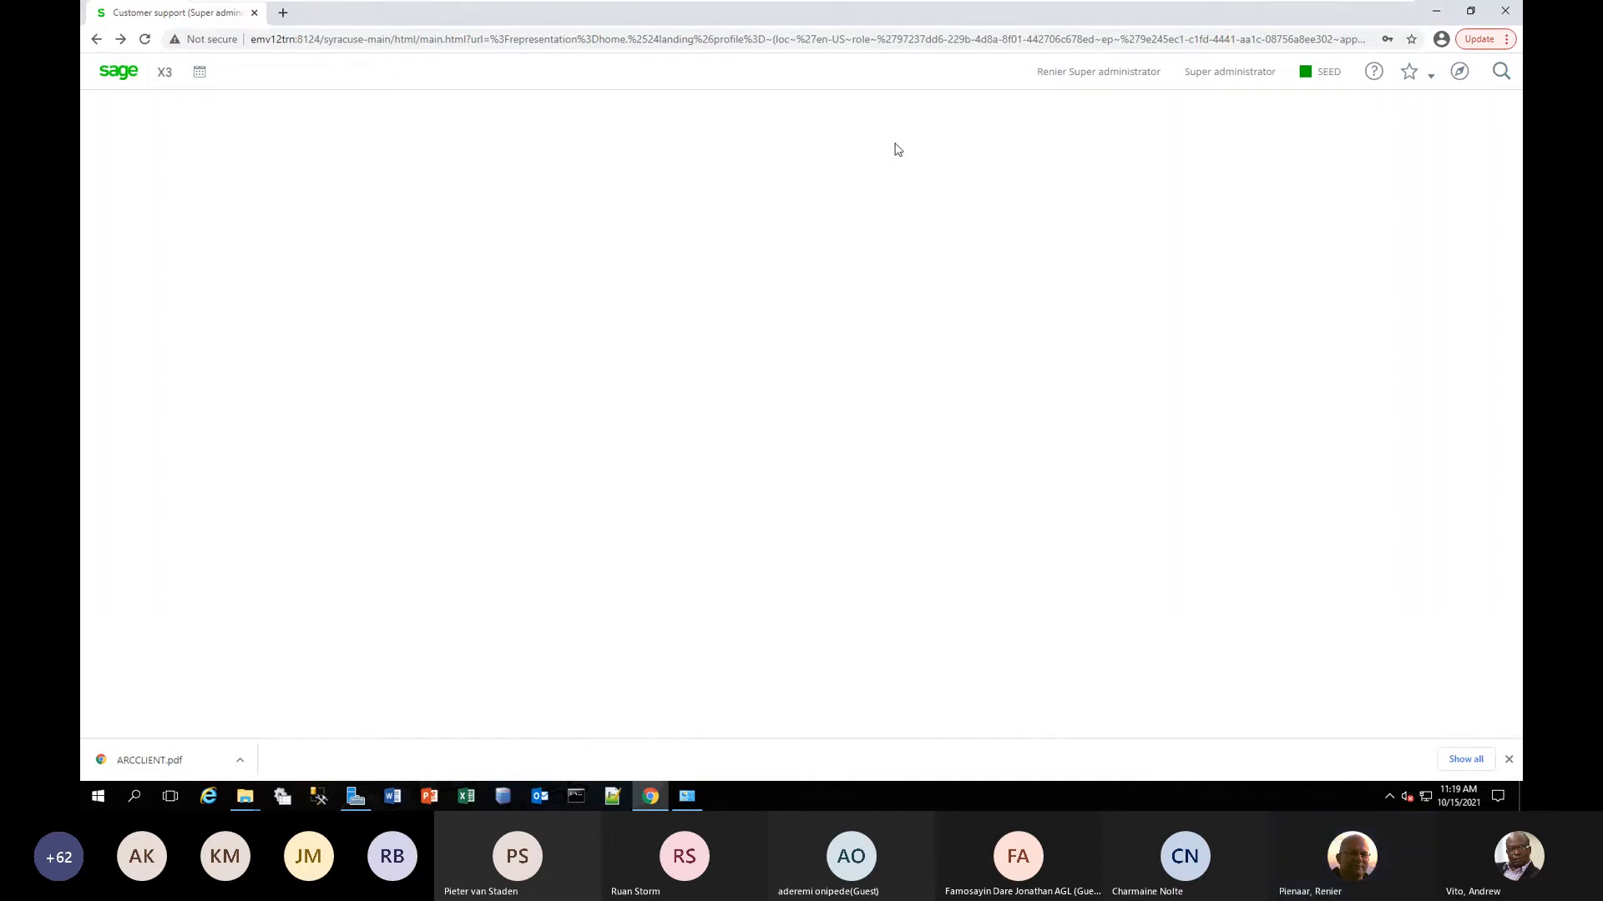
# Open the sales Quotes function with the ALL Full entry transaction and exit it to check for workflow logs.
pyautogui.click(1459, 75)
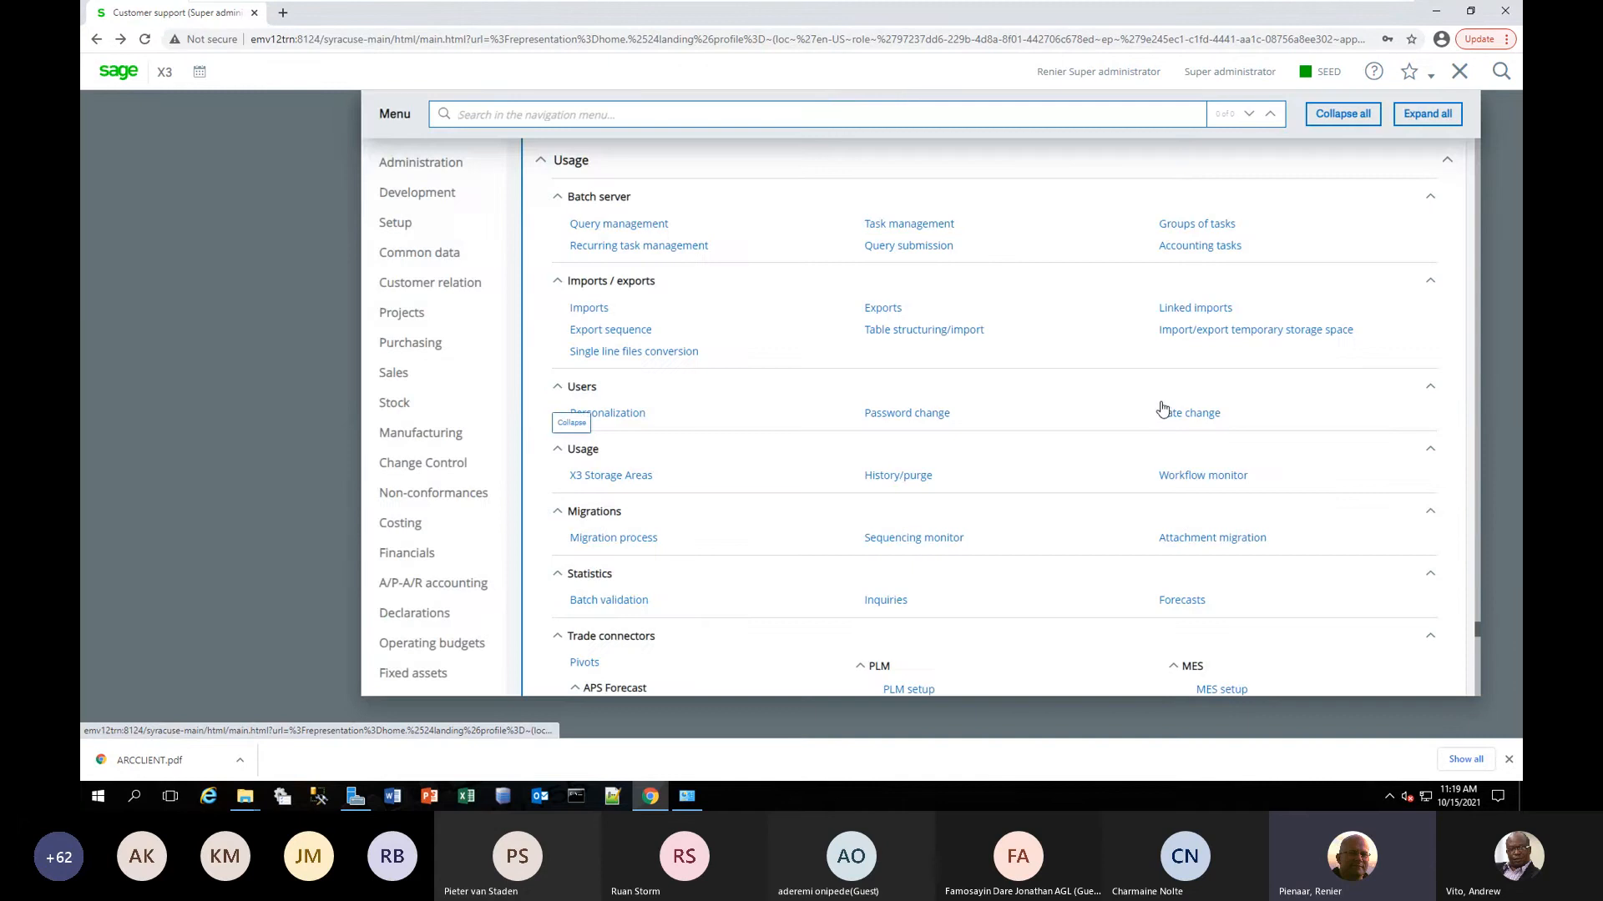
pyautogui.scroll(10, 1163, 409)
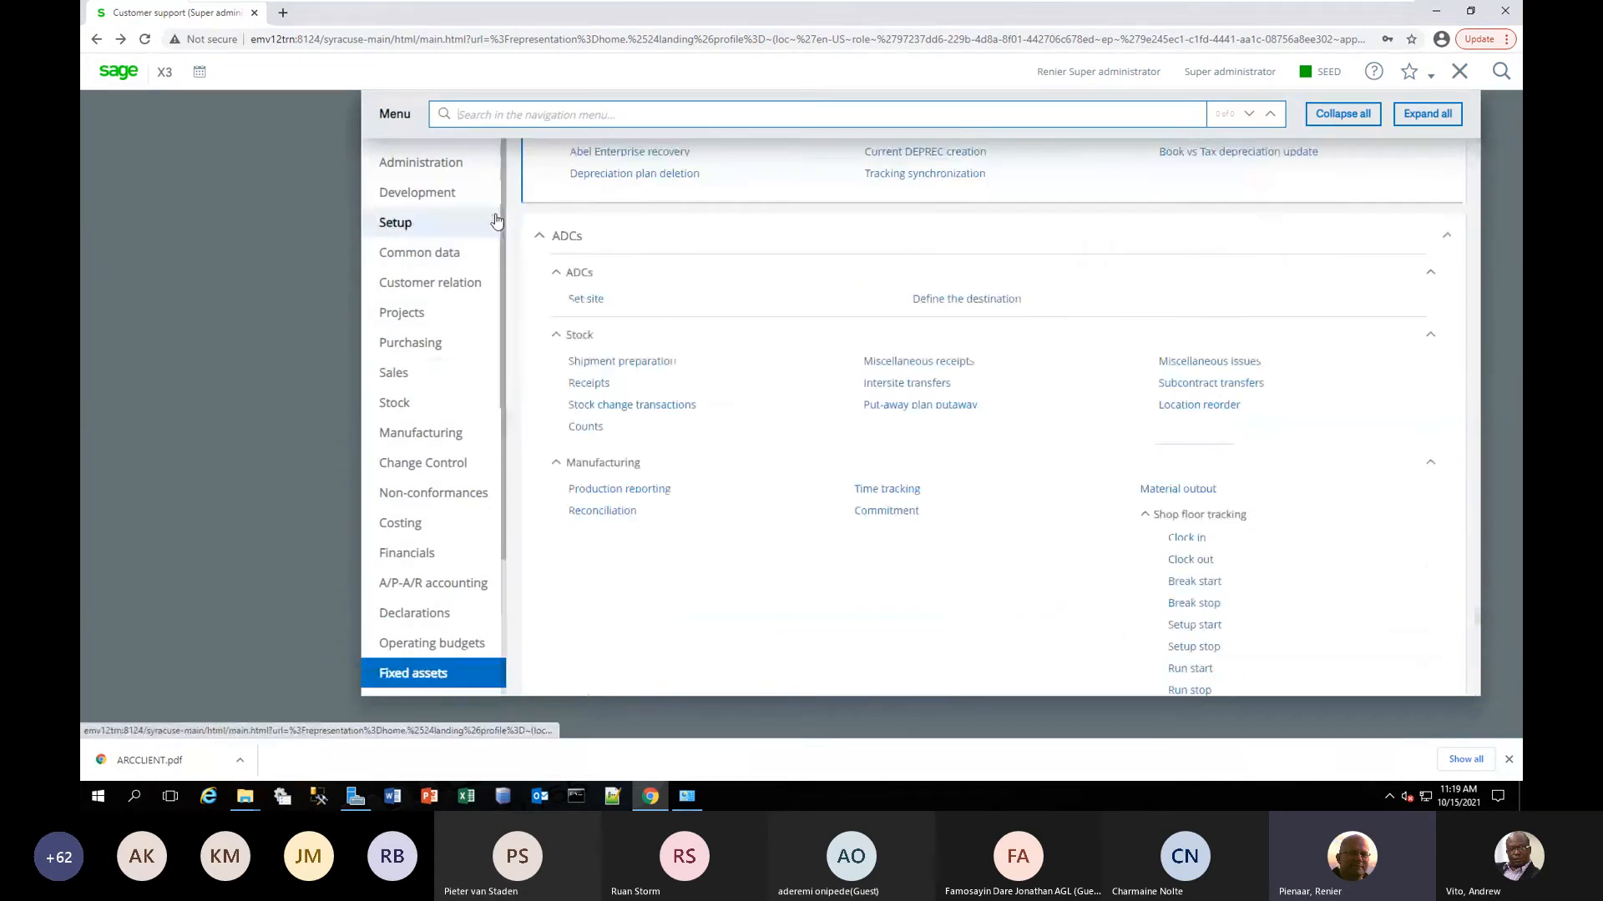
pyautogui.click(409, 375)
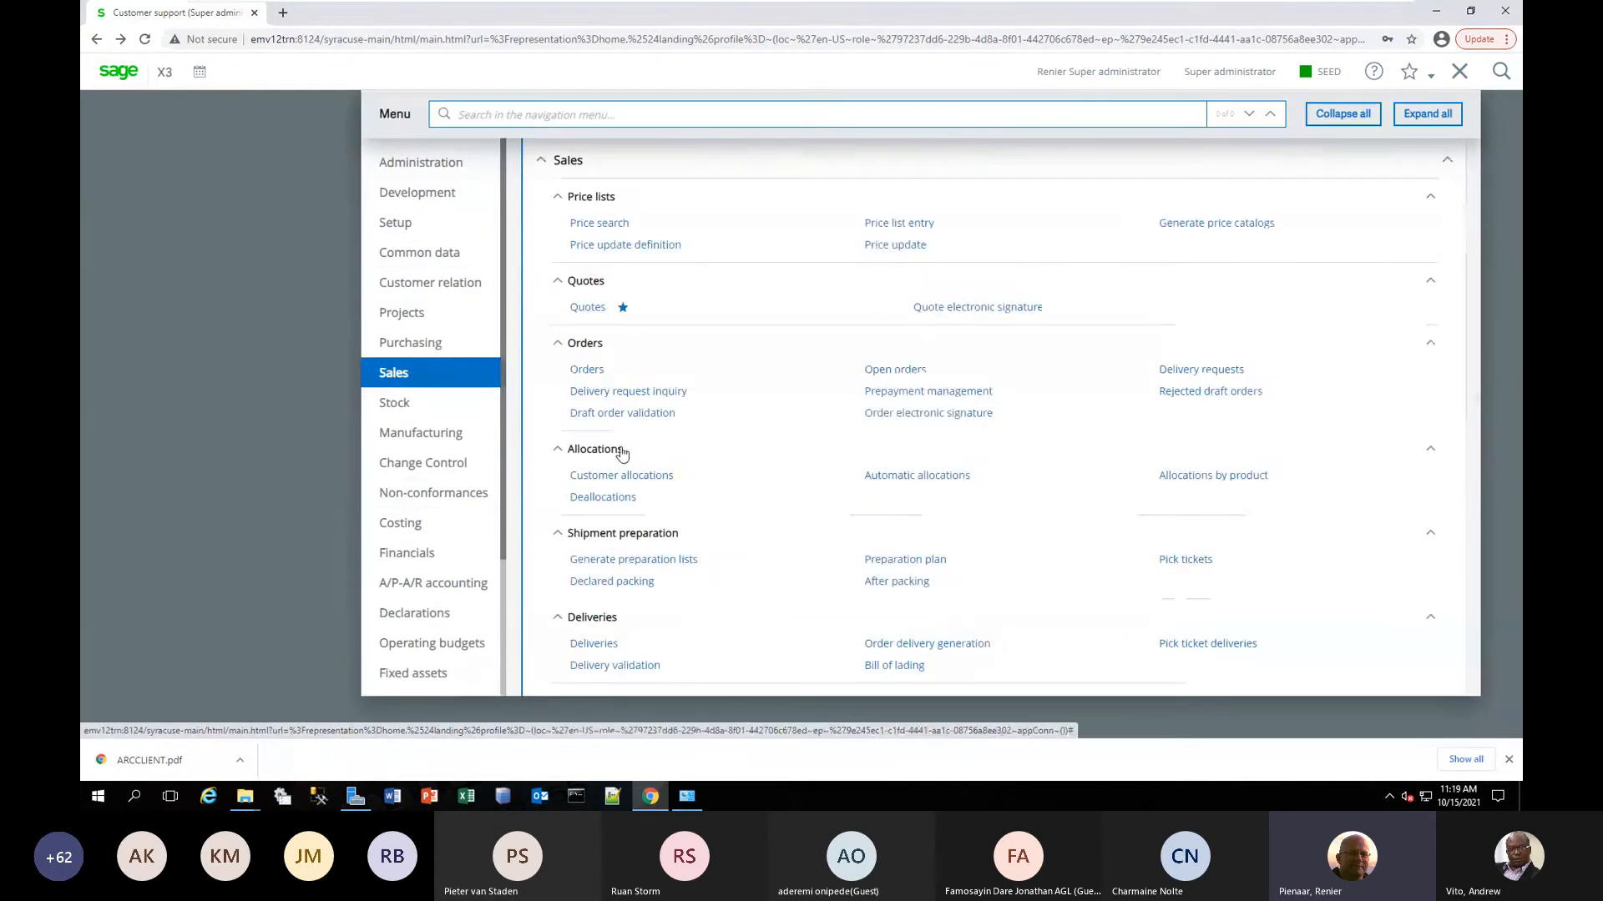
pyautogui.click(578, 309)
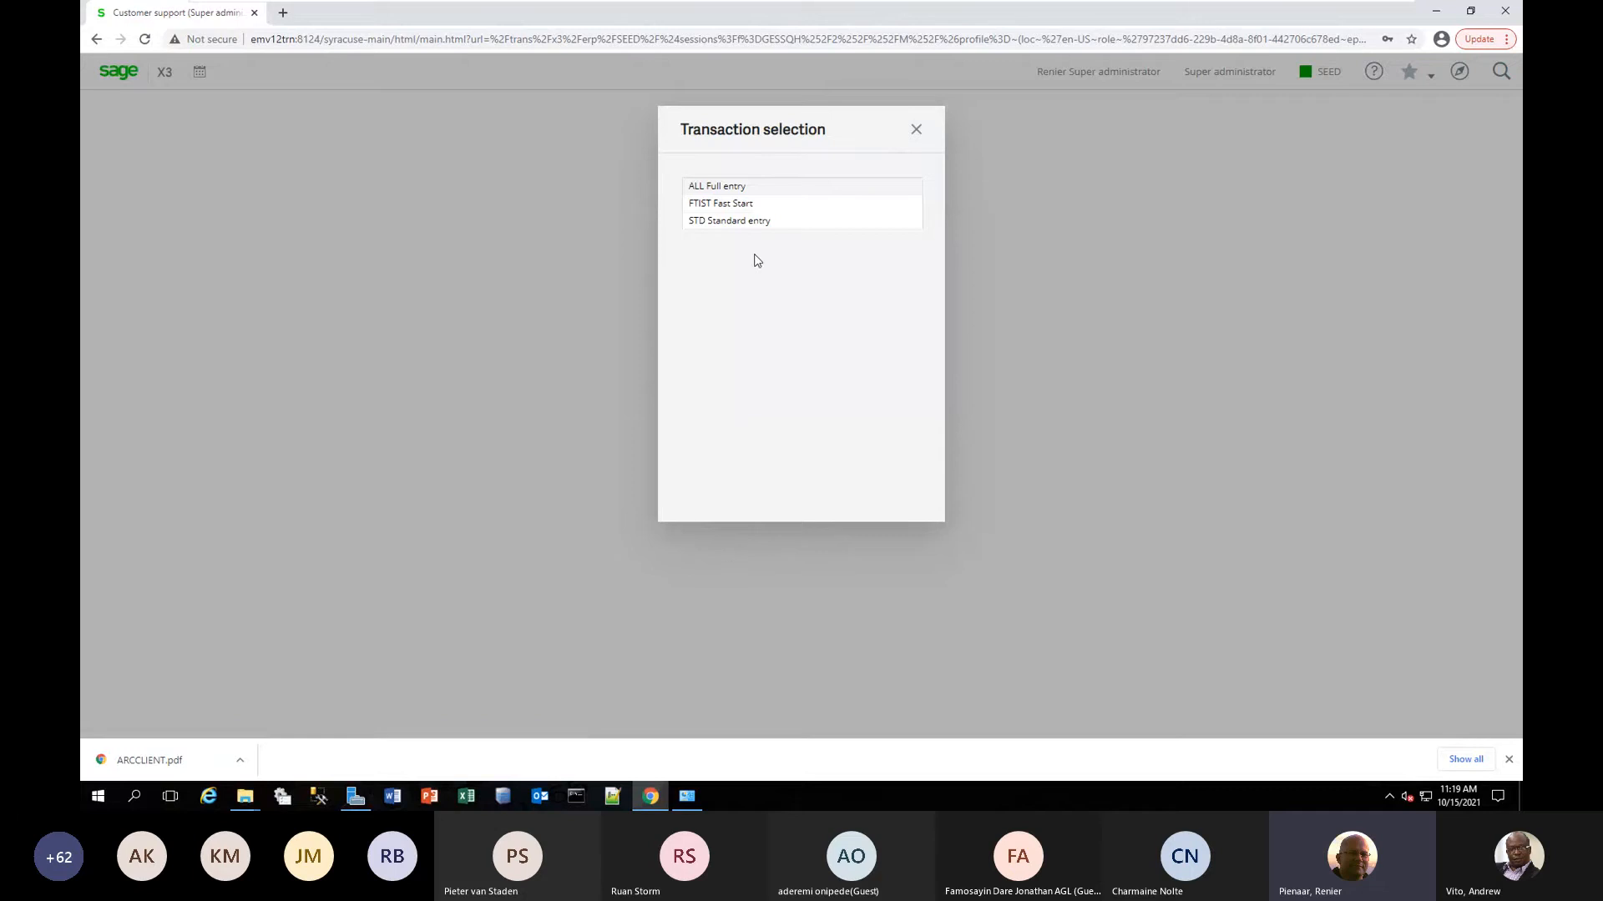
pyautogui.click(718, 188)
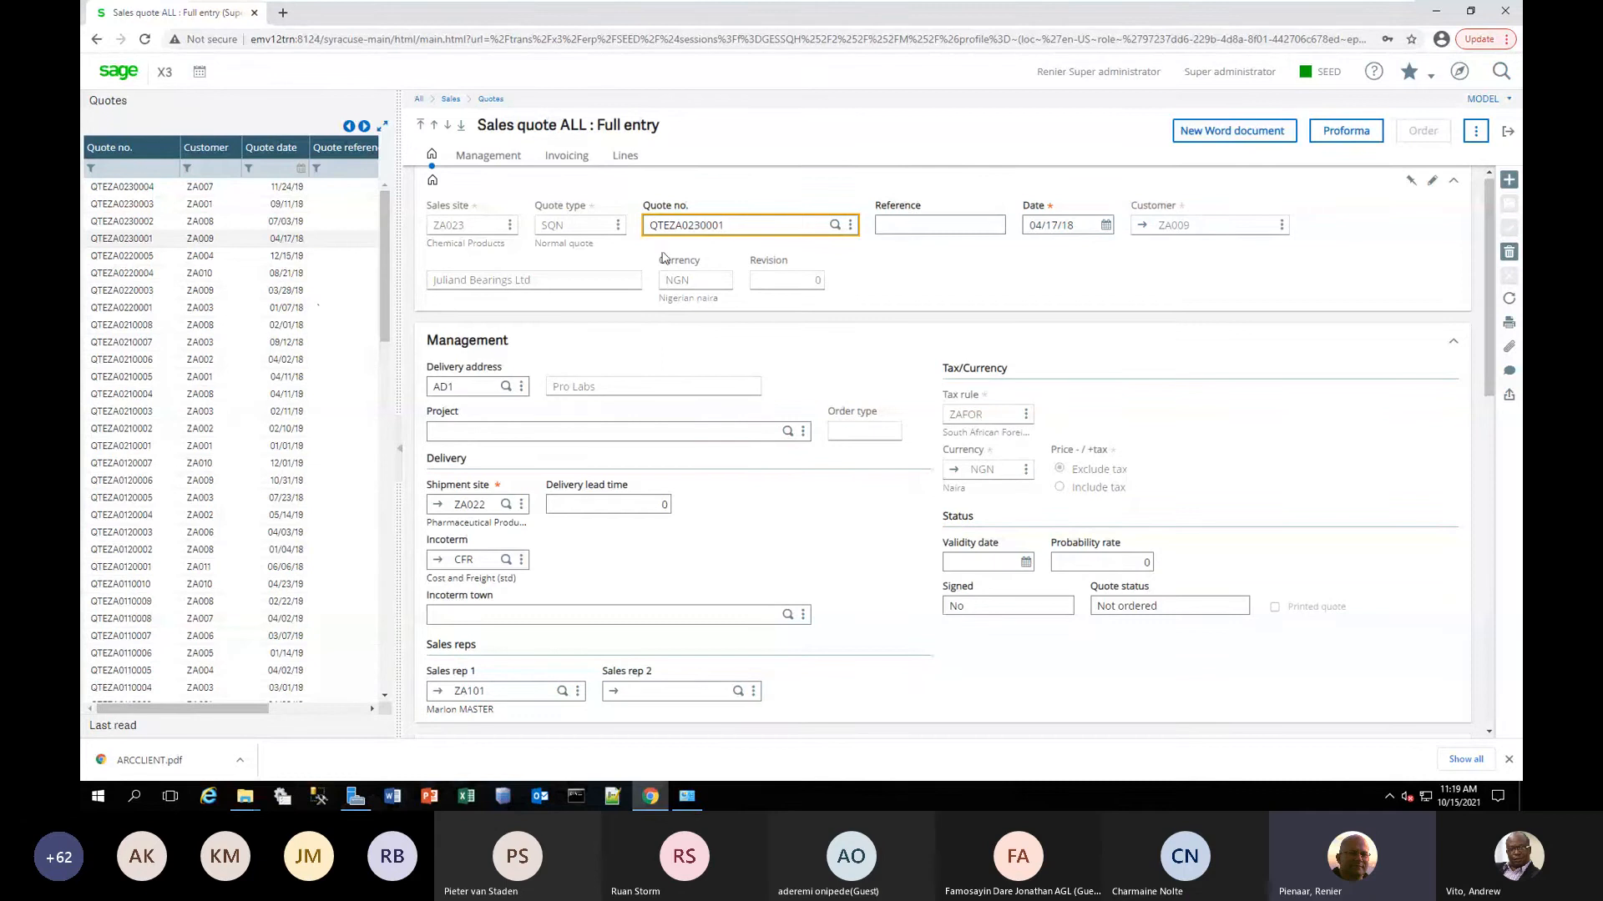
pyautogui.click(1144, 317)
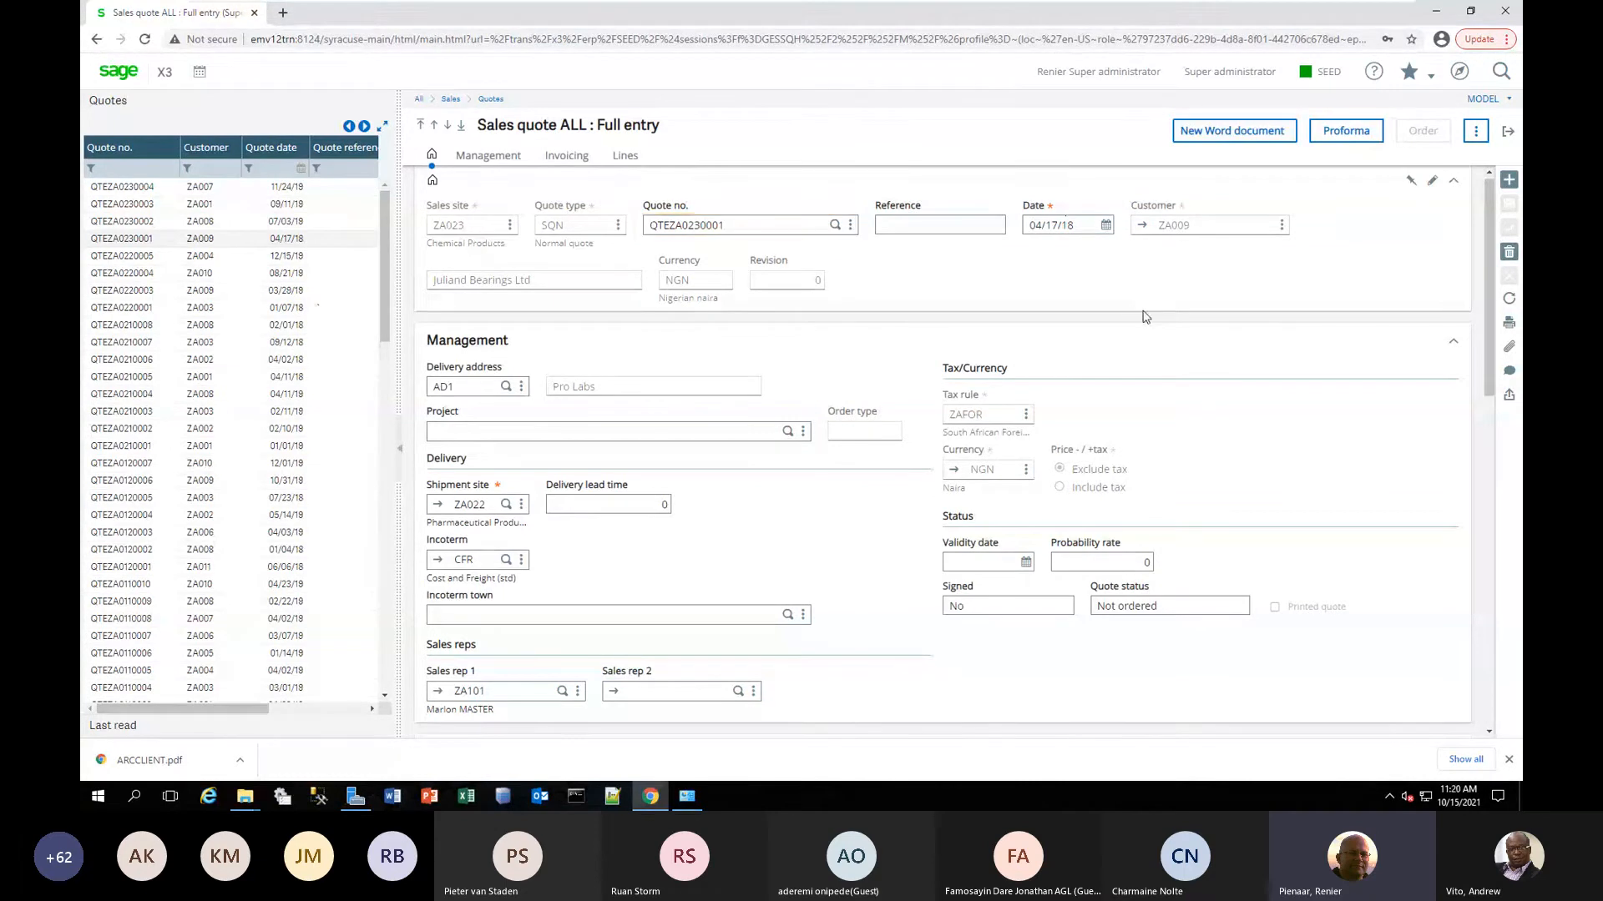
pyautogui.click(1508, 132)
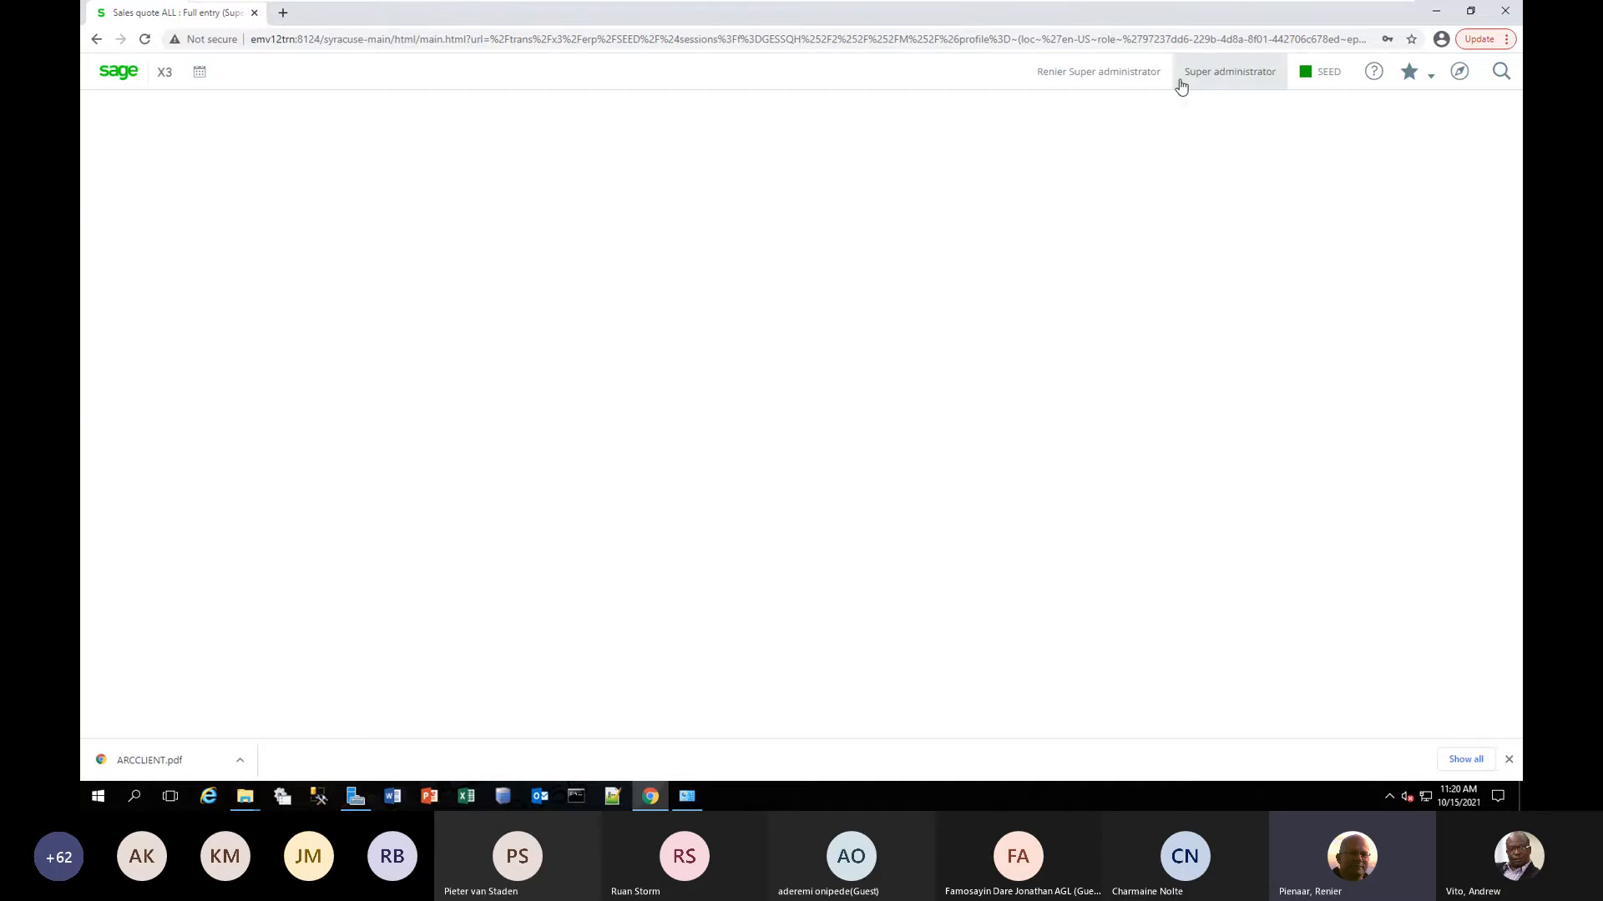
# Log out of Sage X3 and minimize the remote server session.
pyautogui.click(1101, 79)
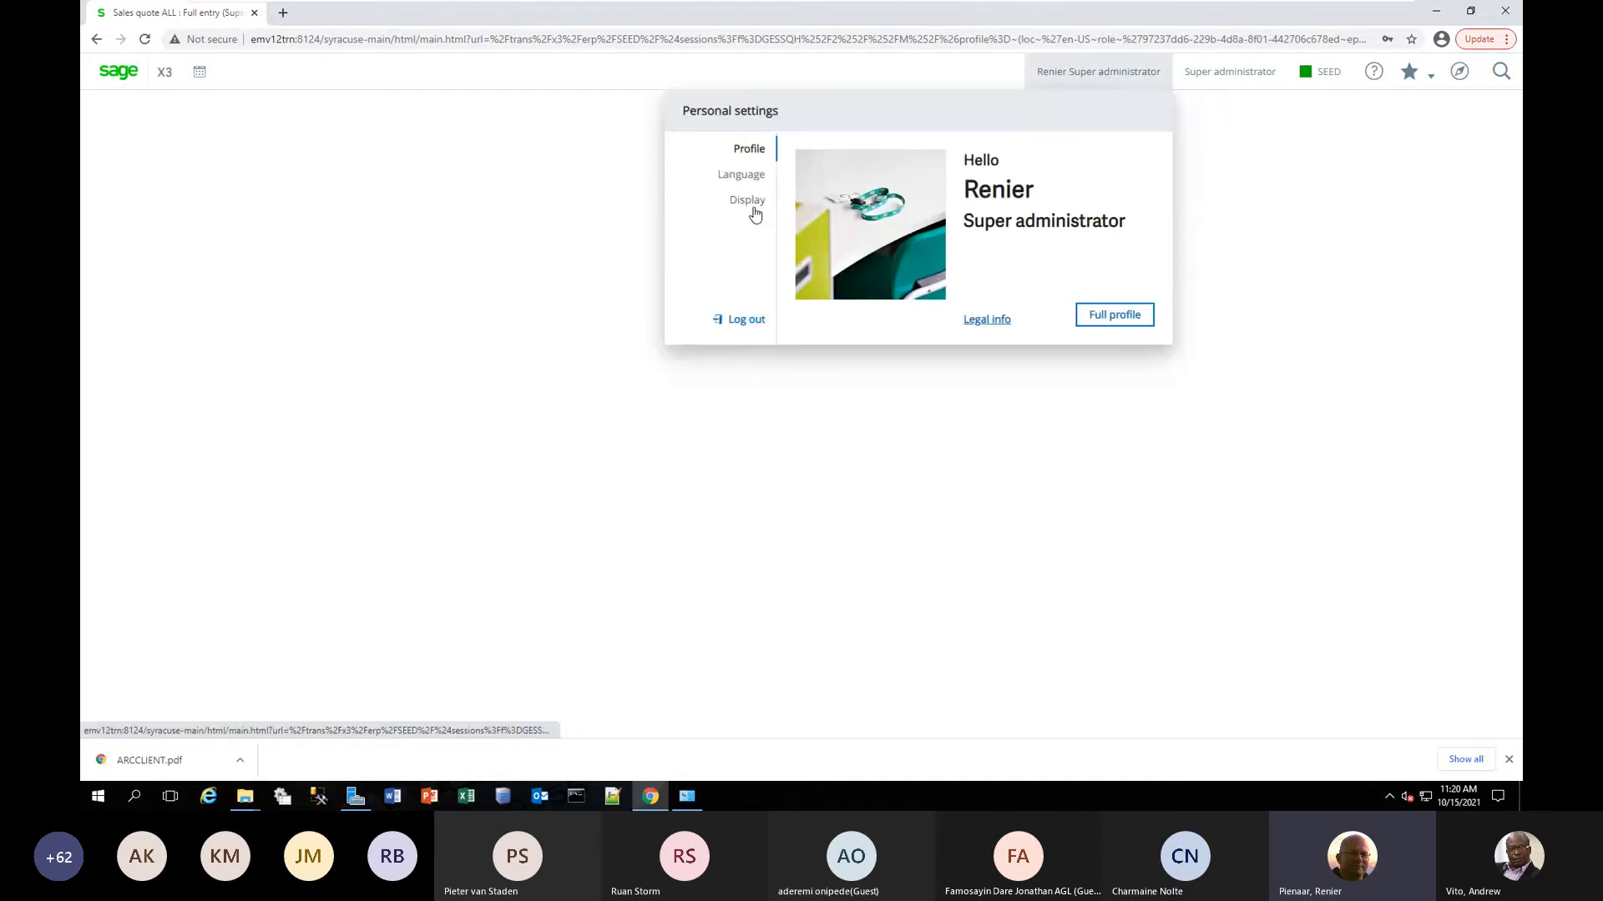
pyautogui.click(748, 319)
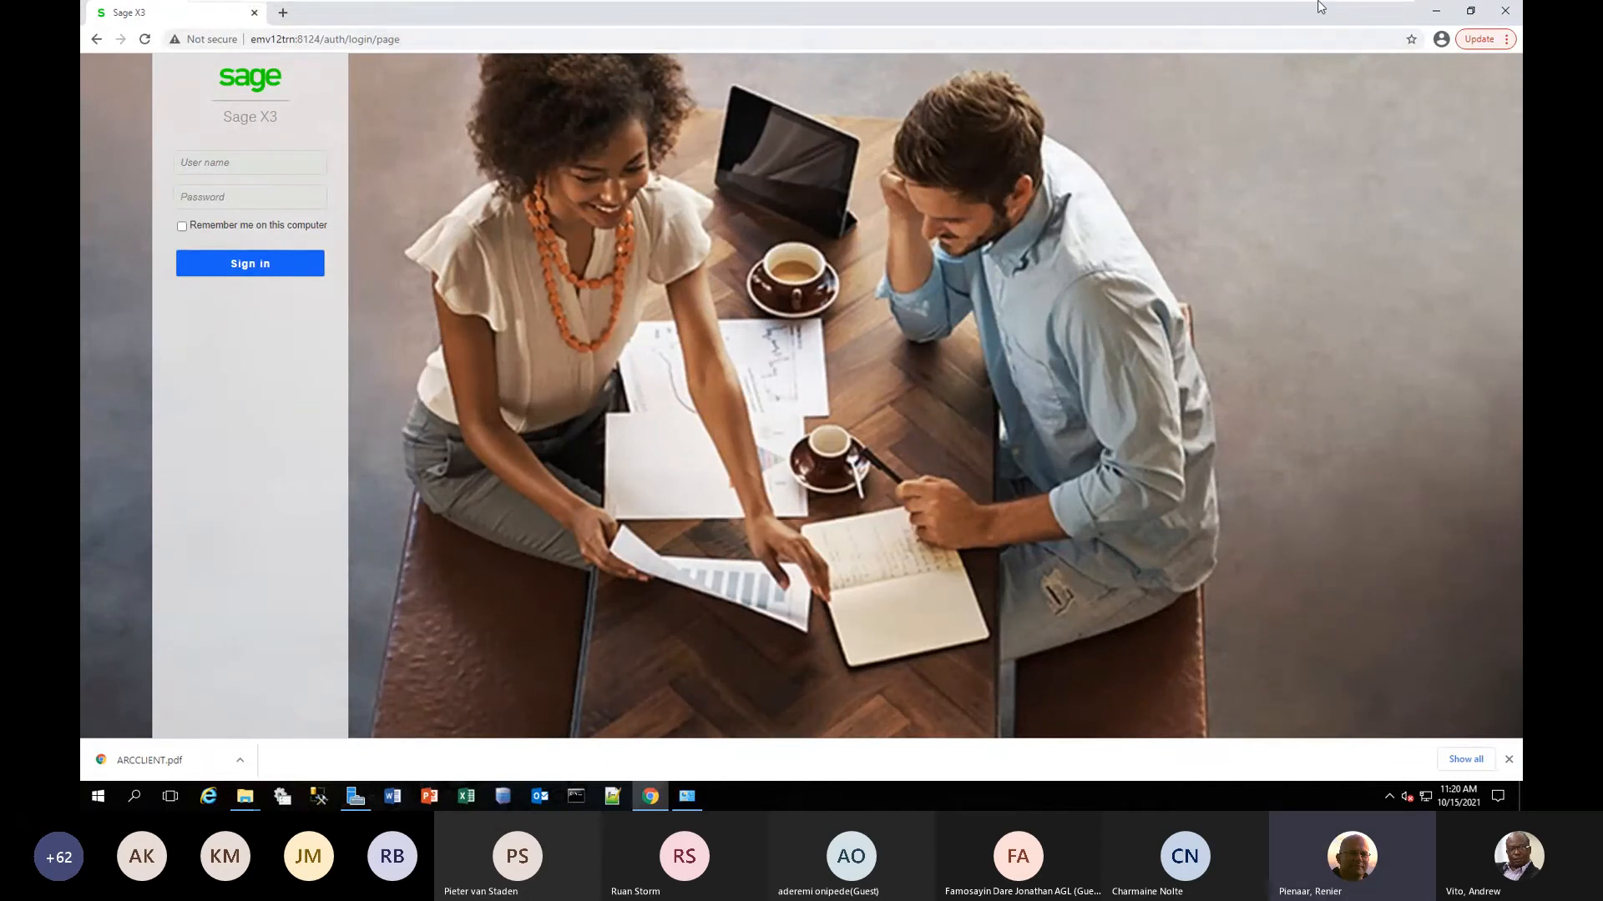
pyautogui.click(1356, 12)
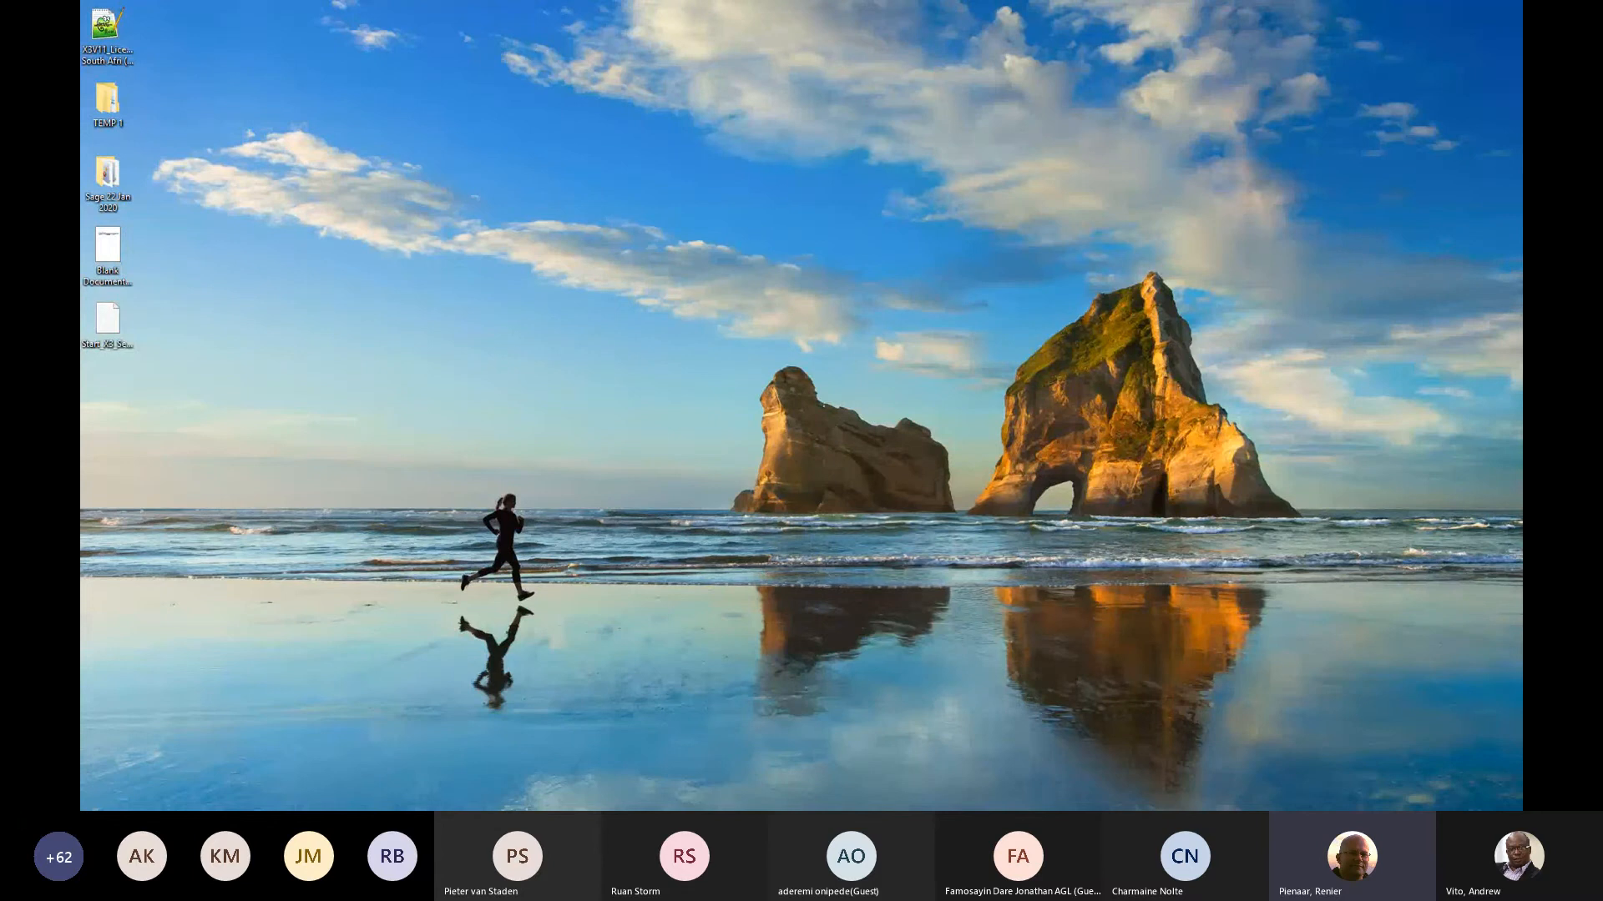